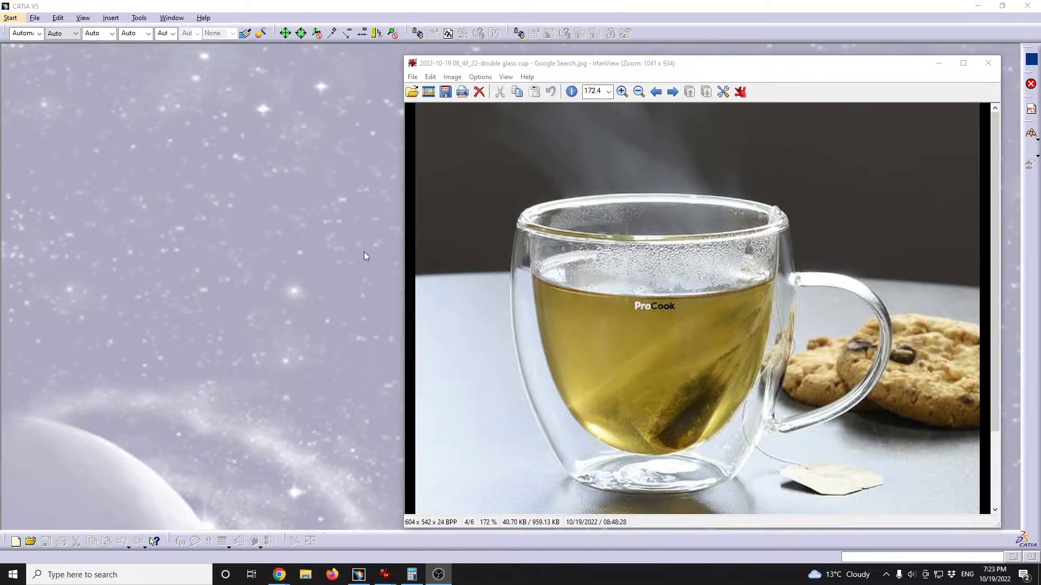
Start a new part in the Imagine & Shape workbench, keeping the default part name and options.
{"action": "left_click", "coordinate": [75, 60]}
{"action": "left_click", "coordinate": [11, 17]}
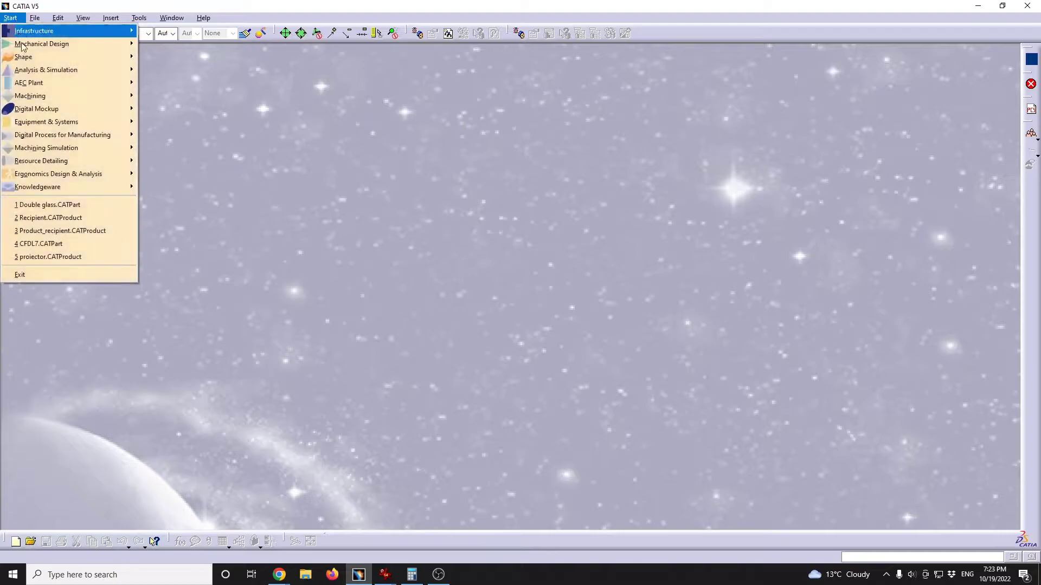
{"action": "mouse_move", "coordinate": [33, 57]}
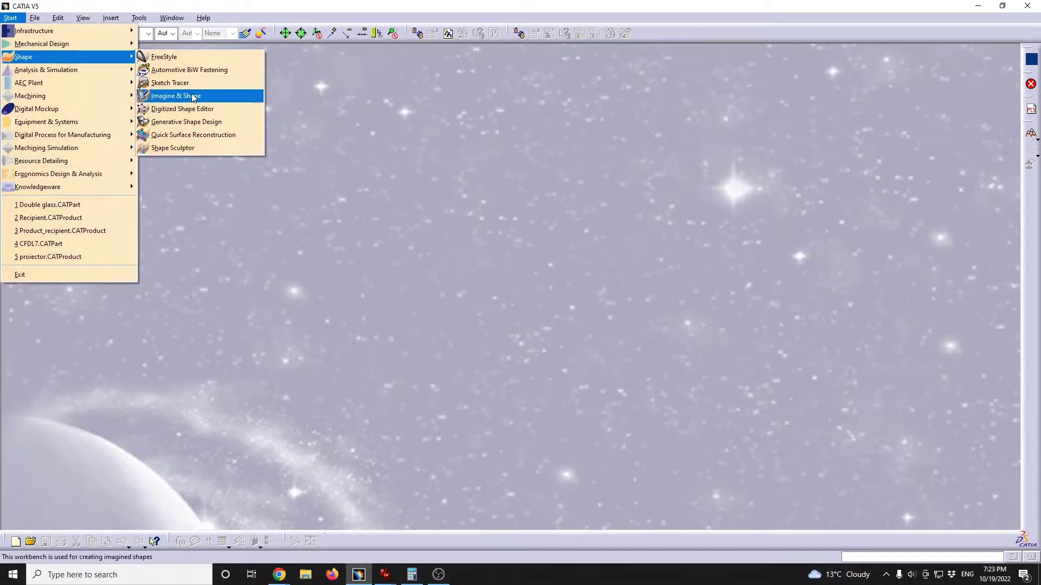
{"action": "left_click", "coordinate": [175, 96]}
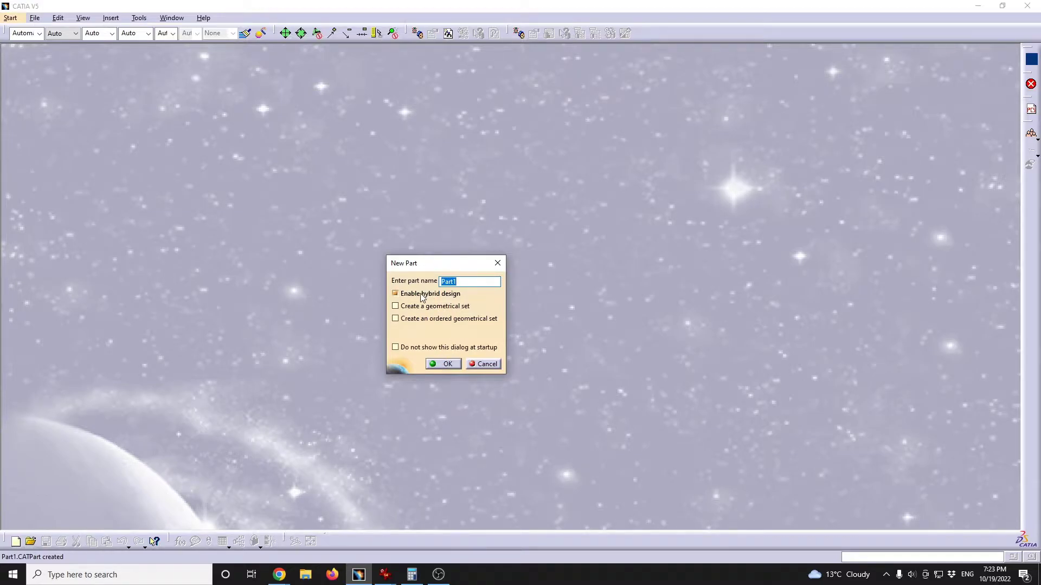
{"action": "left_click", "coordinate": [446, 365]}
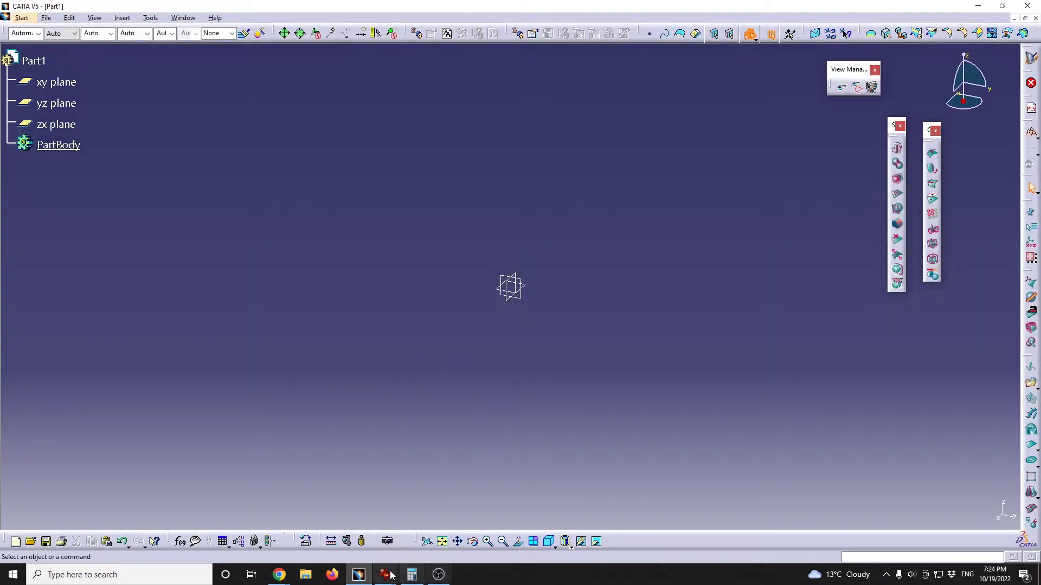
Check the reference photo of the double glass cup and create a subdivision sphere at the part origin.
{"action": "mouse_move", "coordinate": [385, 575]}
{"action": "left_click", "coordinate": [442, 524]}
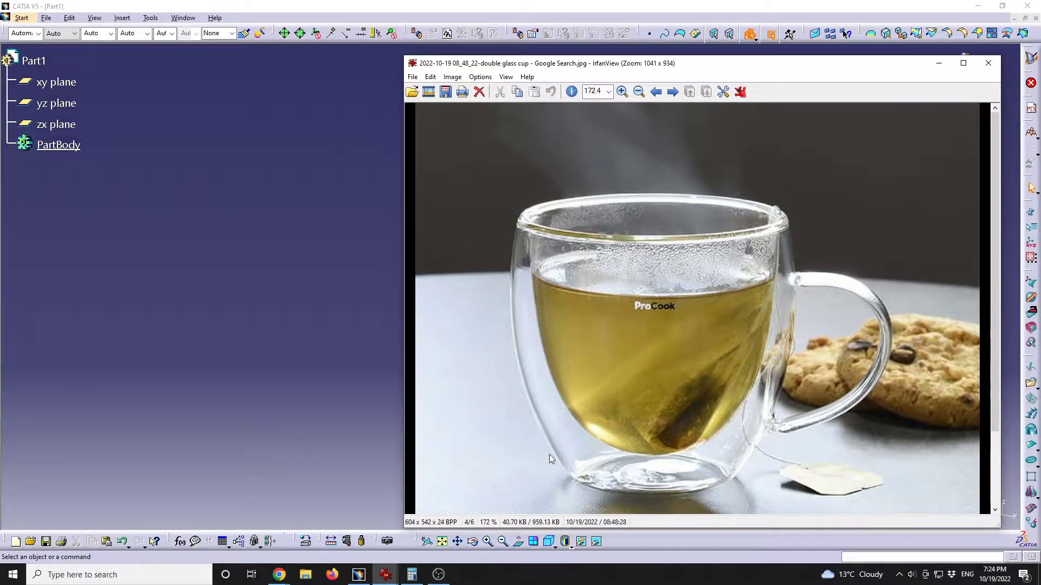
{"action": "left_click", "coordinate": [307, 369]}
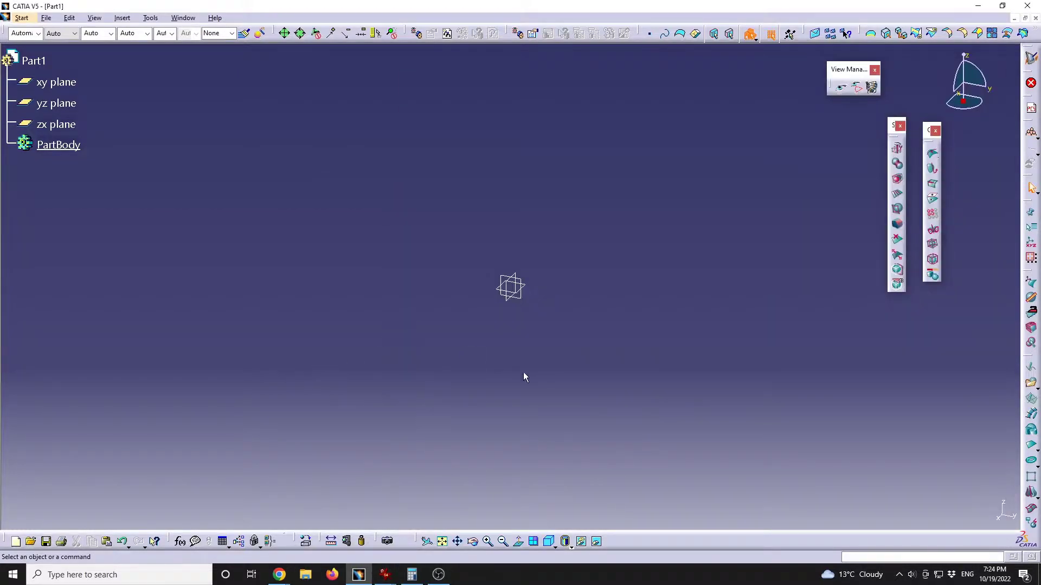
{"action": "left_click", "coordinate": [524, 281]}
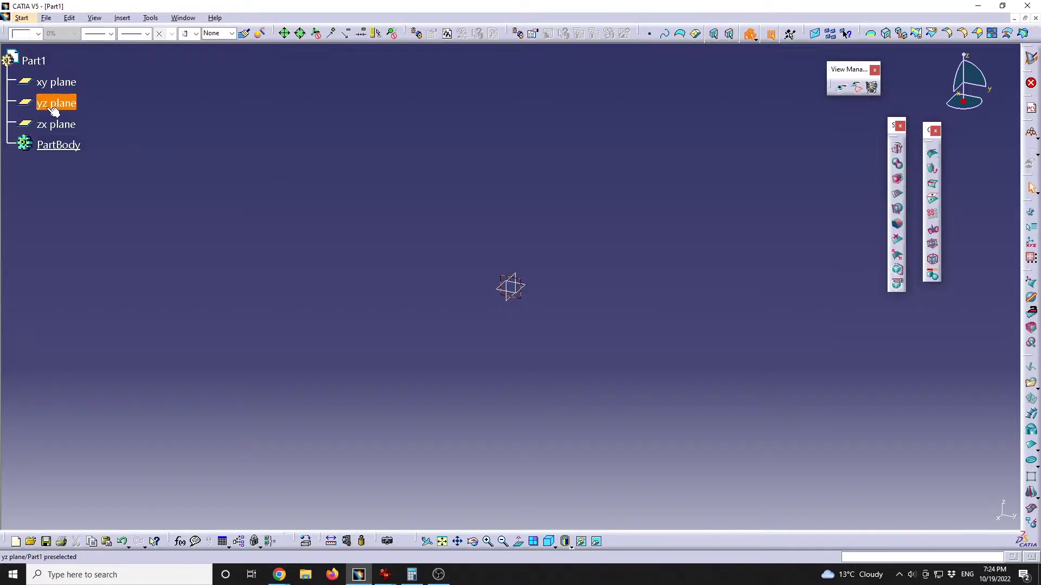
{"action": "left_click", "coordinate": [1035, 464]}
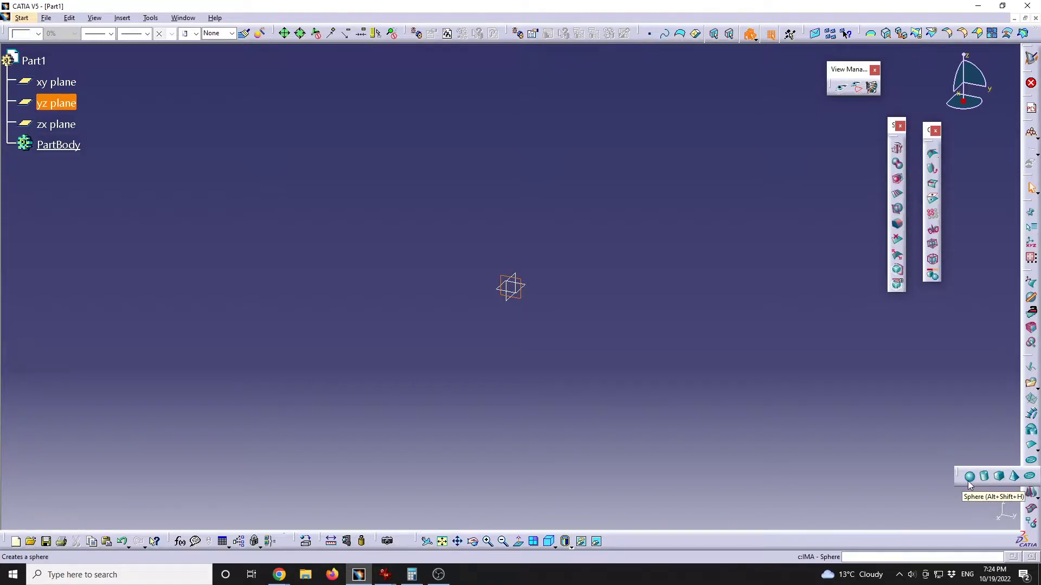
{"action": "left_click", "coordinate": [969, 478]}
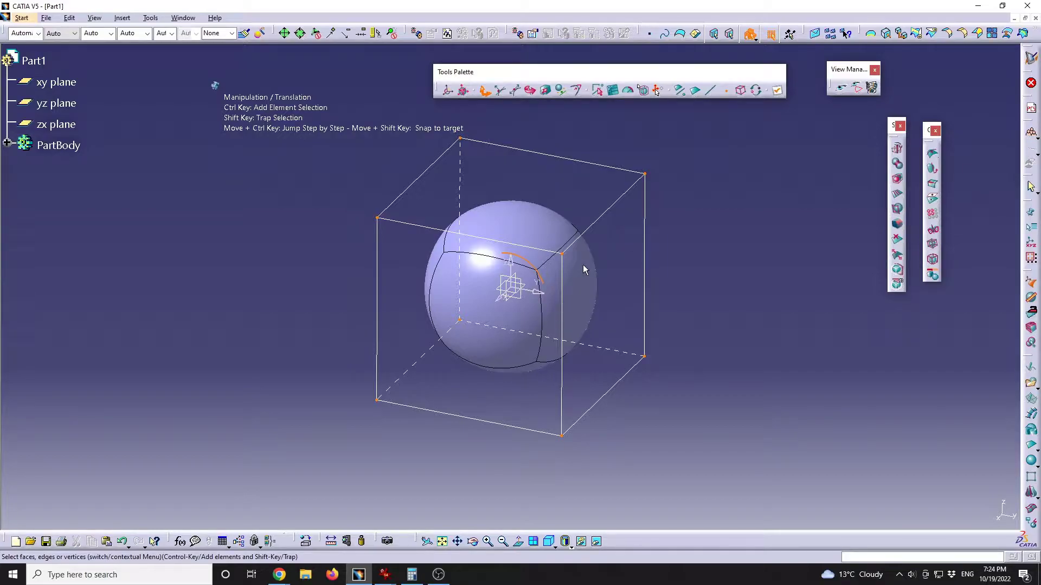
Select all elements of the sphere and scale it with Affinity to 150 mm in X, Y and Z.
{"action": "middle_click_drag", "start_coordinate": [503, 206], "coordinate": [538, 203]}
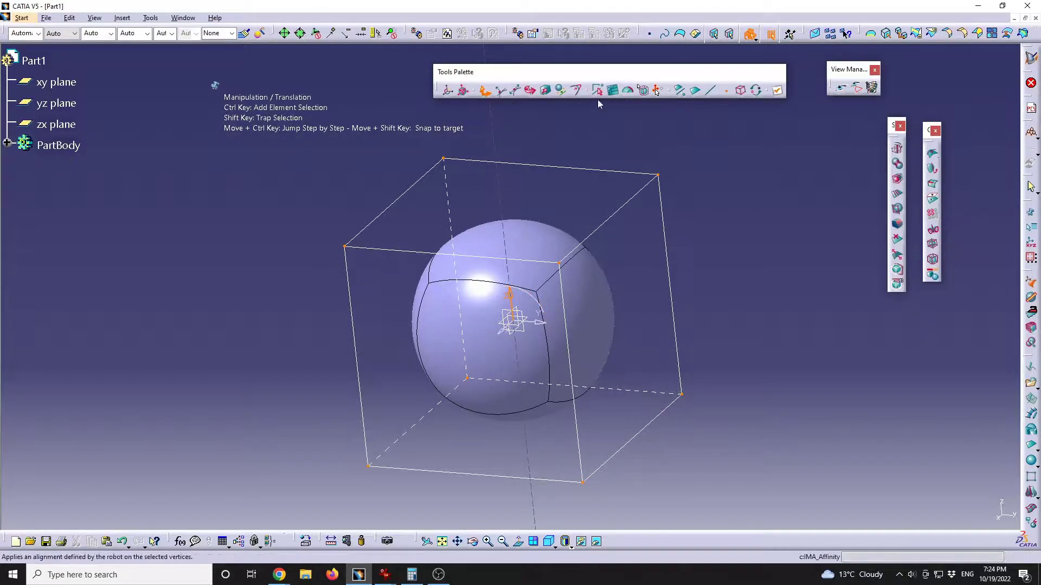
{"action": "left_click", "coordinate": [742, 91]}
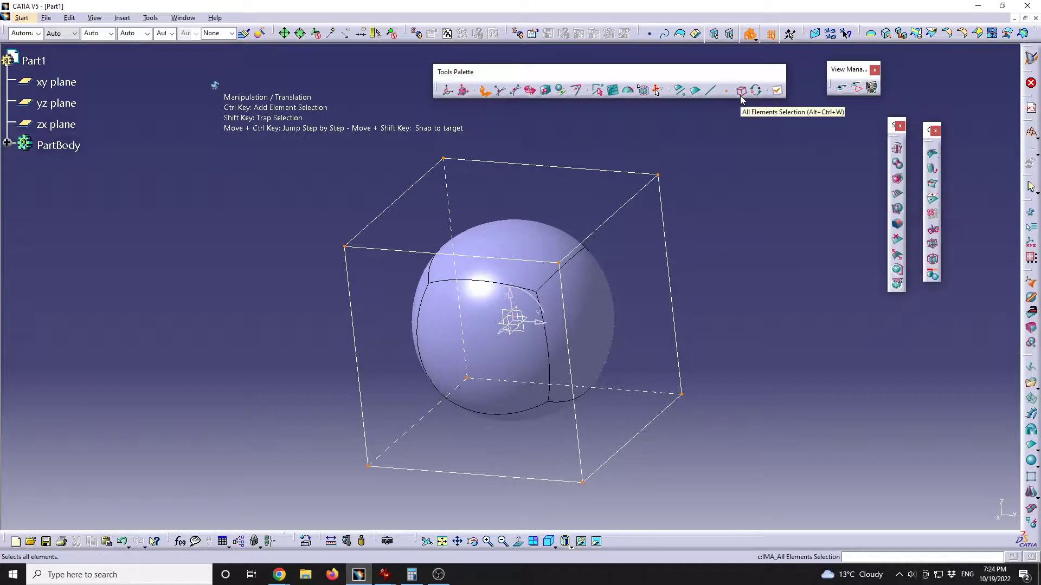
{"action": "left_click", "coordinate": [546, 91]}
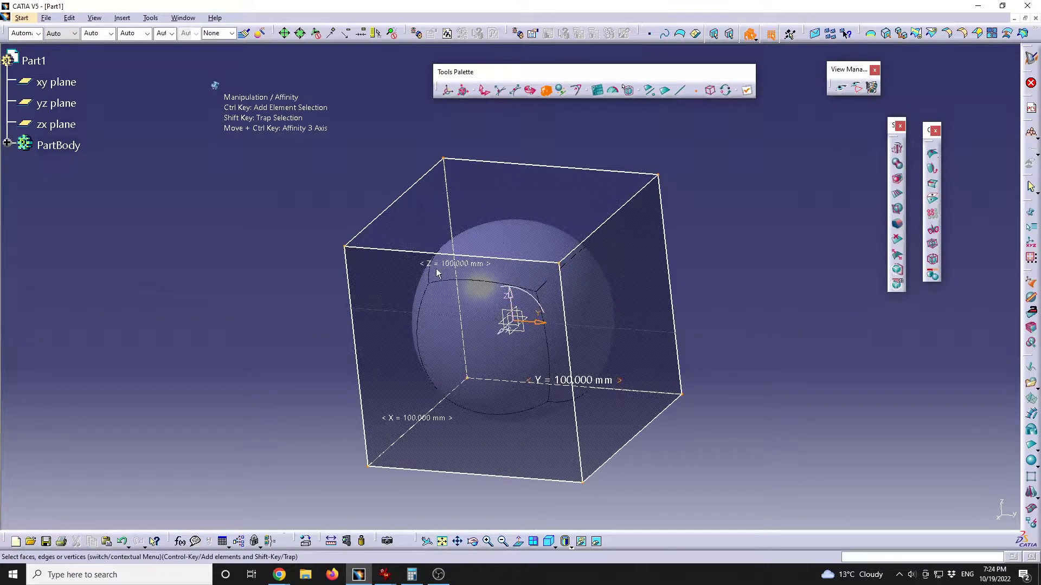
{"action": "left_click", "coordinate": [600, 91]}
{"action": "left_click_drag", "start_coordinate": [686, 209], "coordinate": [717, 187]}
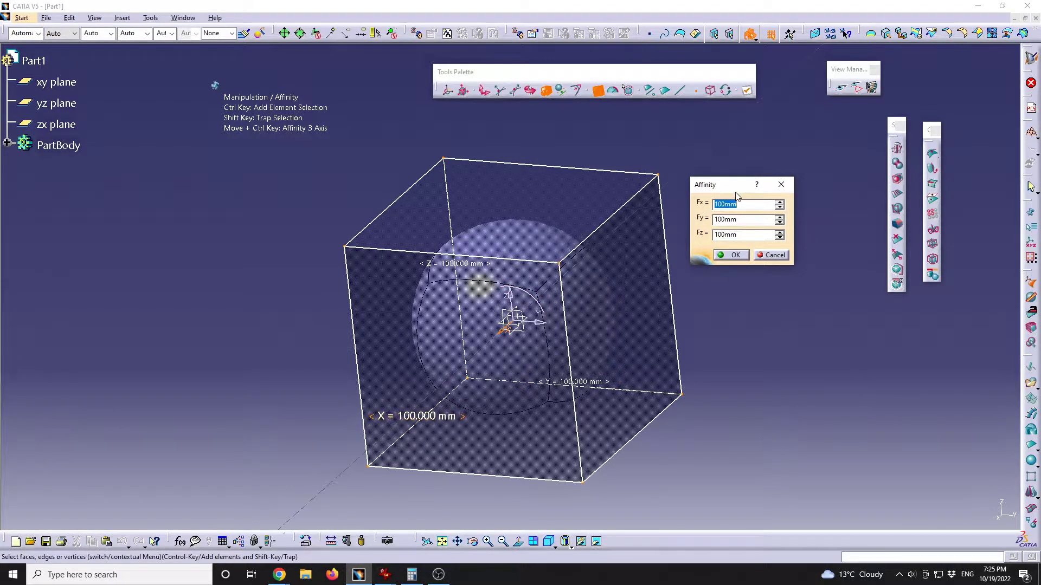
{"action": "type", "text": "150"}
{"action": "key", "text": "Tab"}
{"action": "type", "text": "150"}
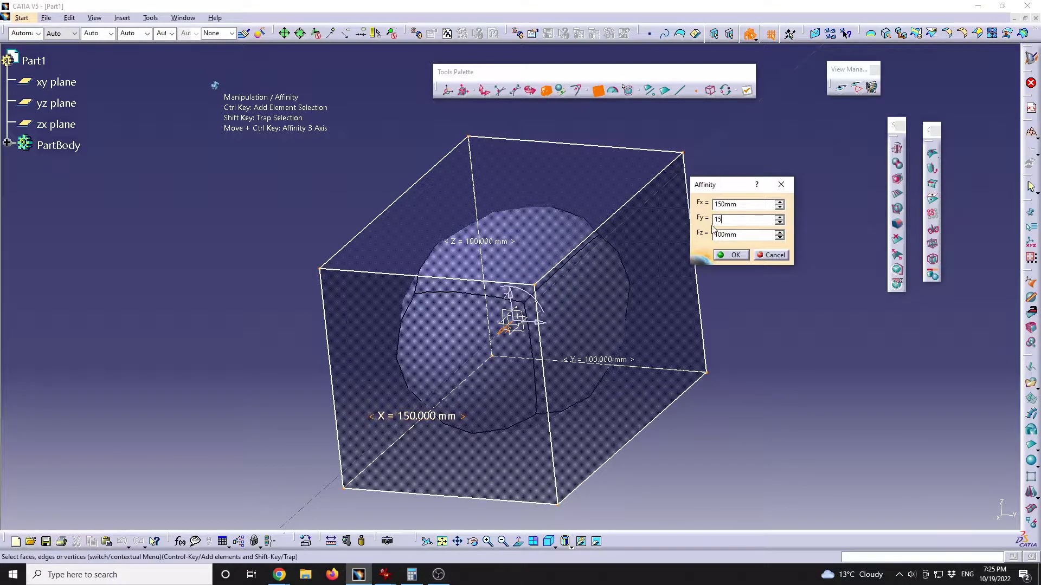
{"action": "key", "text": "Tab"}
{"action": "type", "text": "150"}
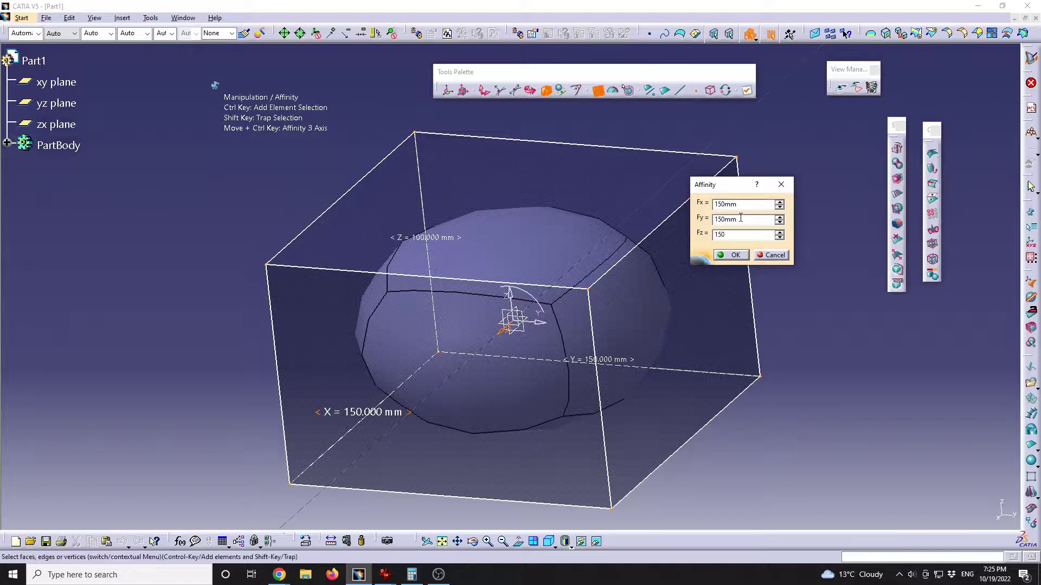
{"action": "key", "text": "Tab"}
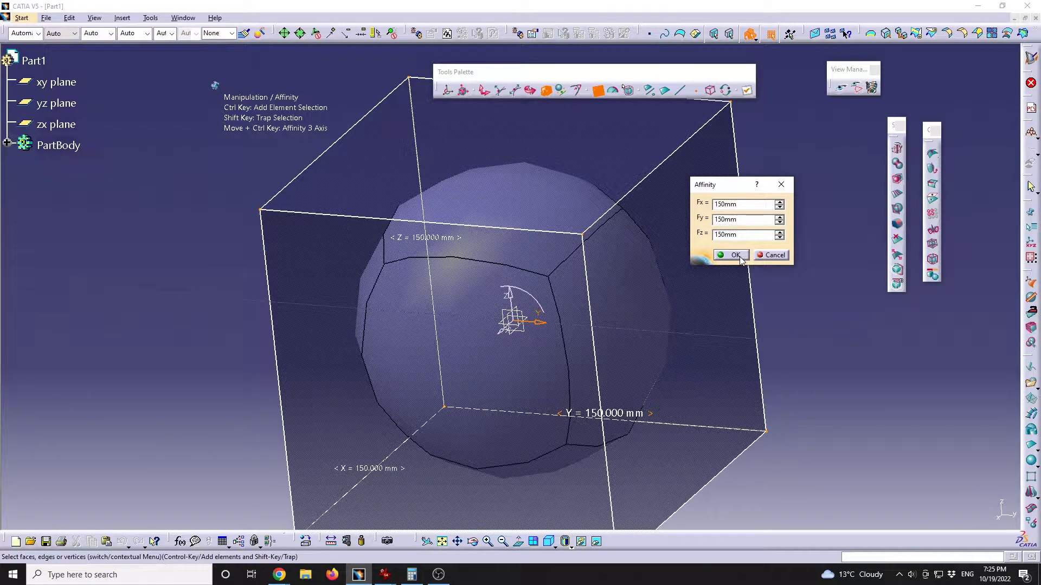
{"action": "left_click", "coordinate": [736, 255]}
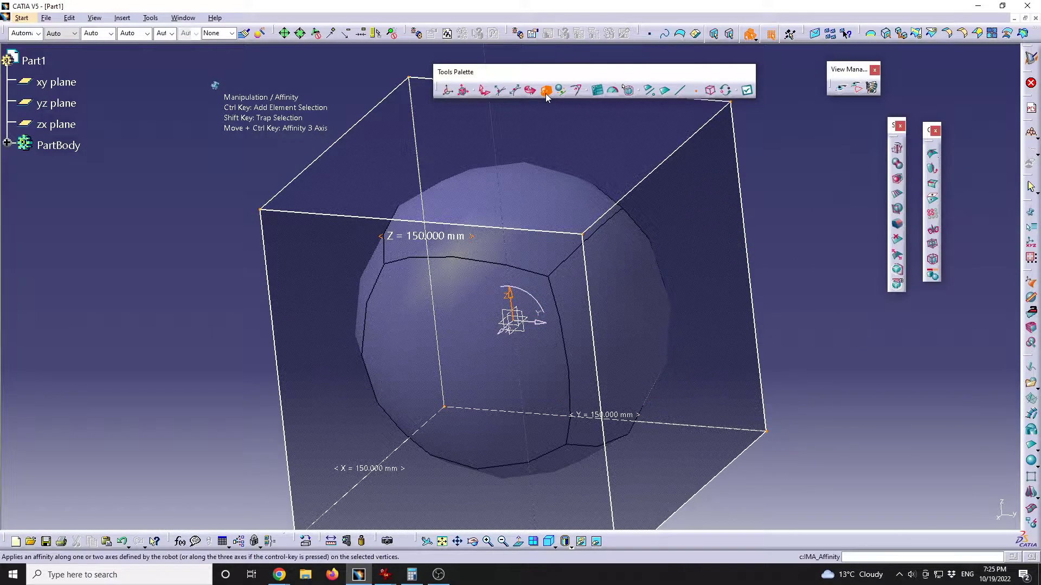
Erase the top face of the sphere to leave an open cup shape.
{"action": "middle_click_drag", "start_coordinate": [739, 219], "coordinate": [733, 269]}
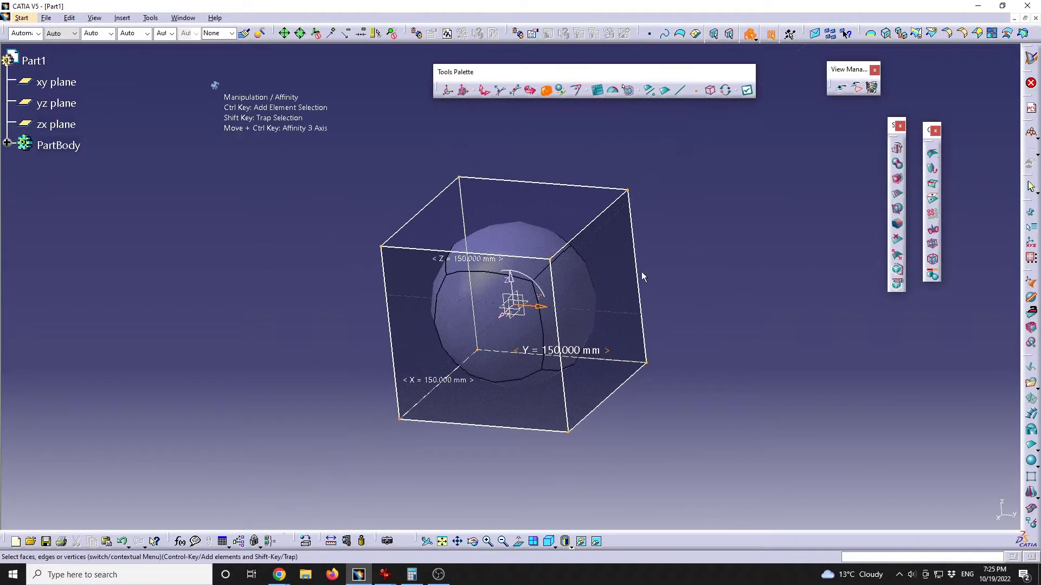
{"action": "left_click", "coordinate": [896, 242]}
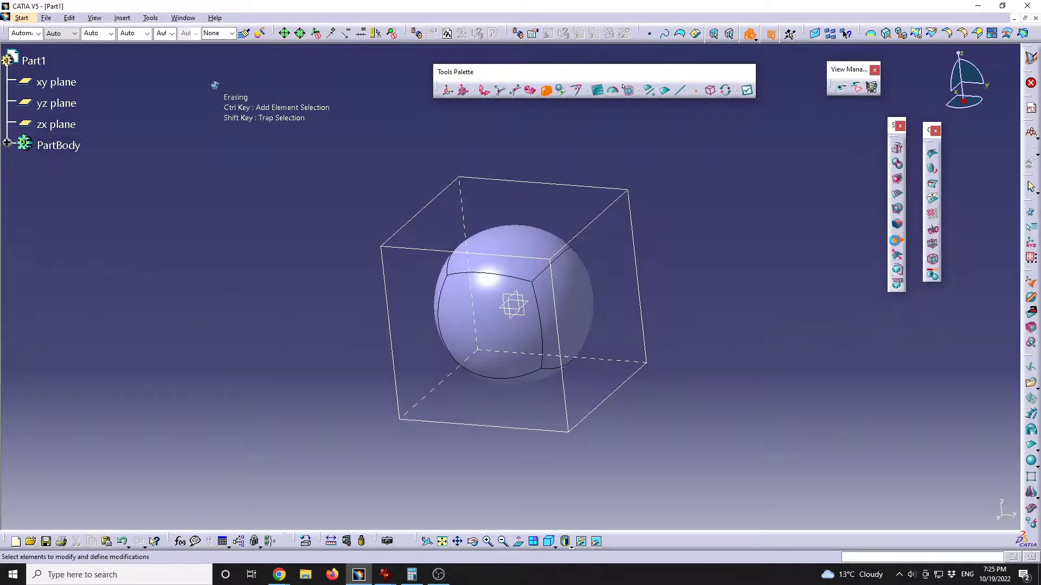
{"action": "left_click", "coordinate": [509, 232]}
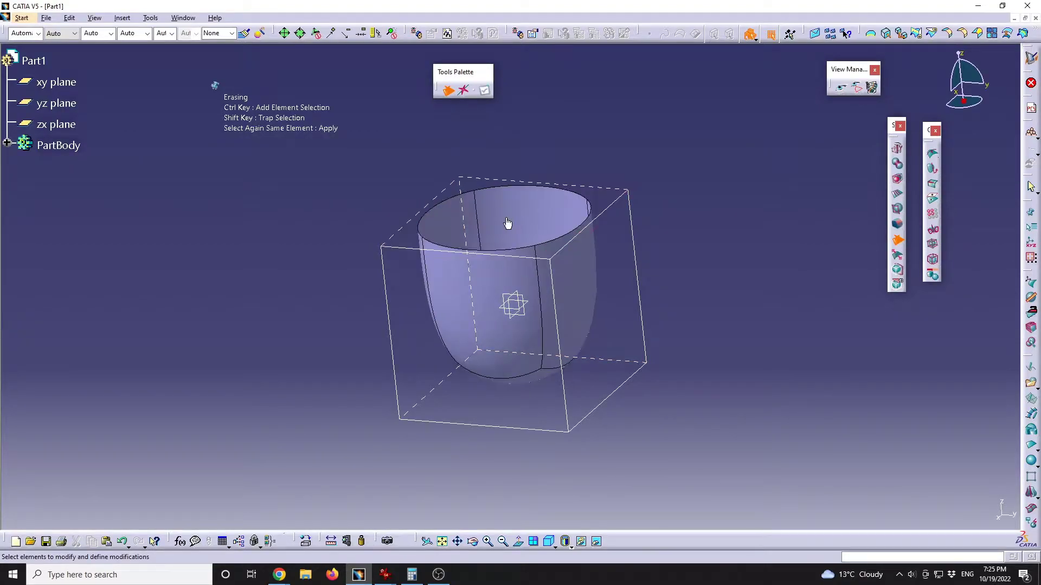
{"action": "left_click", "coordinate": [896, 243]}
{"action": "middle_click_drag", "start_coordinate": [416, 346], "coordinate": [464, 323]}
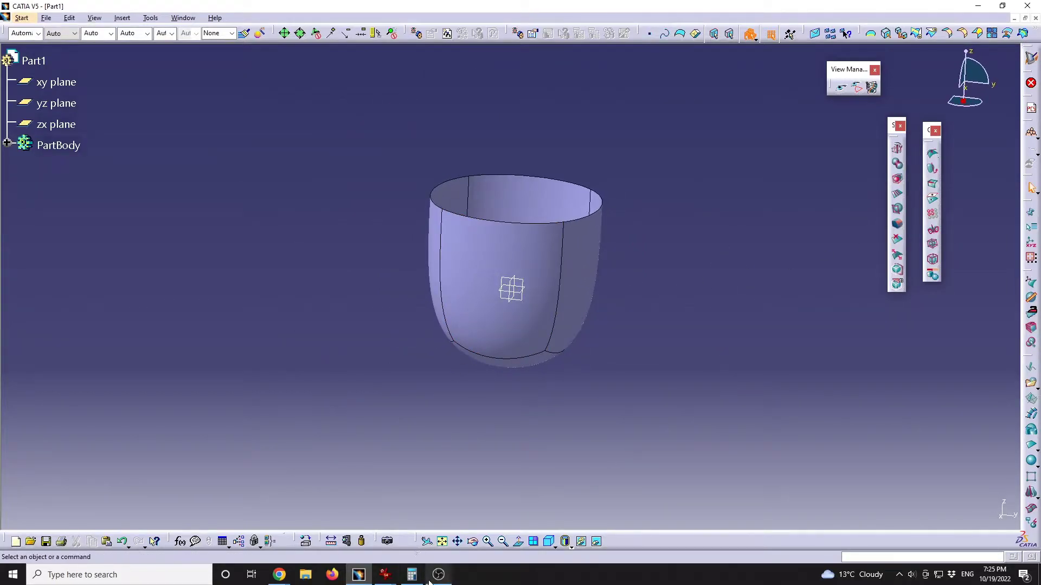
Compare the shape with the reference photo and duplicate the cup's subdivision surface within the PartBody.
{"action": "left_click", "coordinate": [450, 540]}
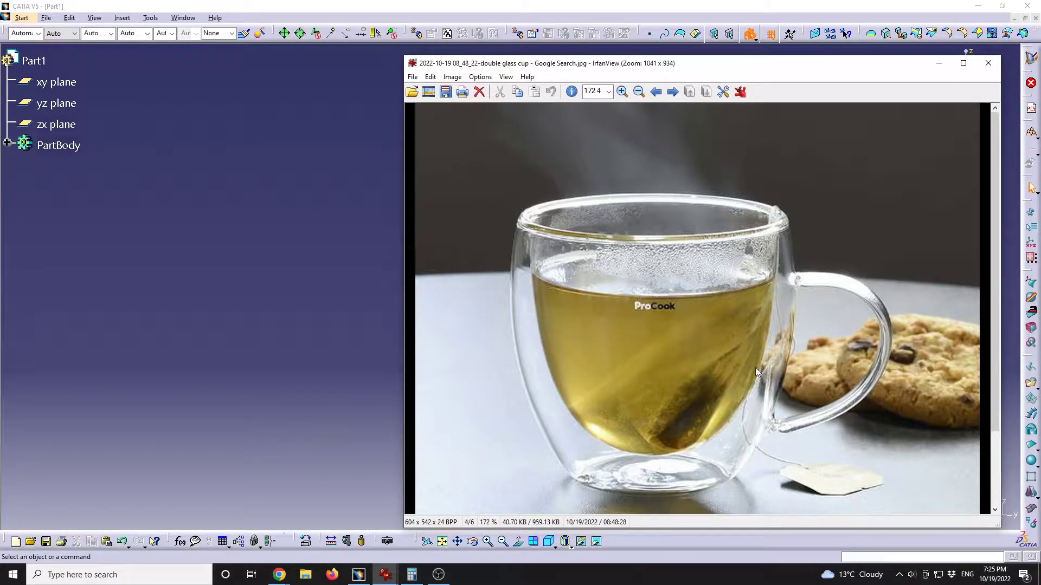
{"action": "left_click", "coordinate": [388, 315]}
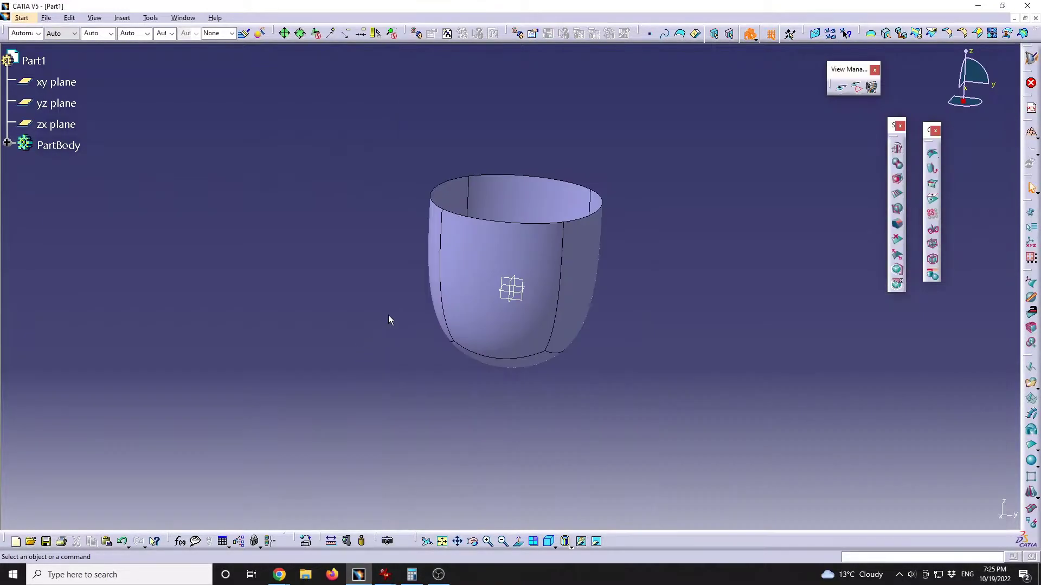
{"action": "left_click", "coordinate": [8, 143]}
{"action": "left_click", "coordinate": [96, 168]}
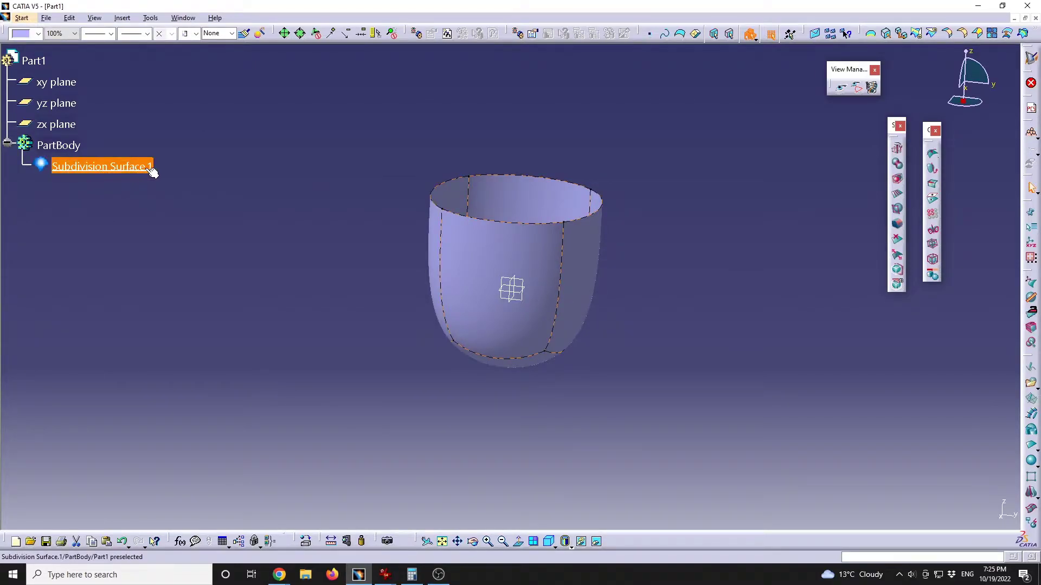
{"action": "key", "text": "ctrl+c"}
{"action": "key", "text": "ctrl+v"}
{"action": "left_click", "coordinate": [209, 216]}
Edit the duplicated surface and scale all its elements with Affinity to 125 mm in X and Y.
{"action": "left_click", "coordinate": [146, 187]}
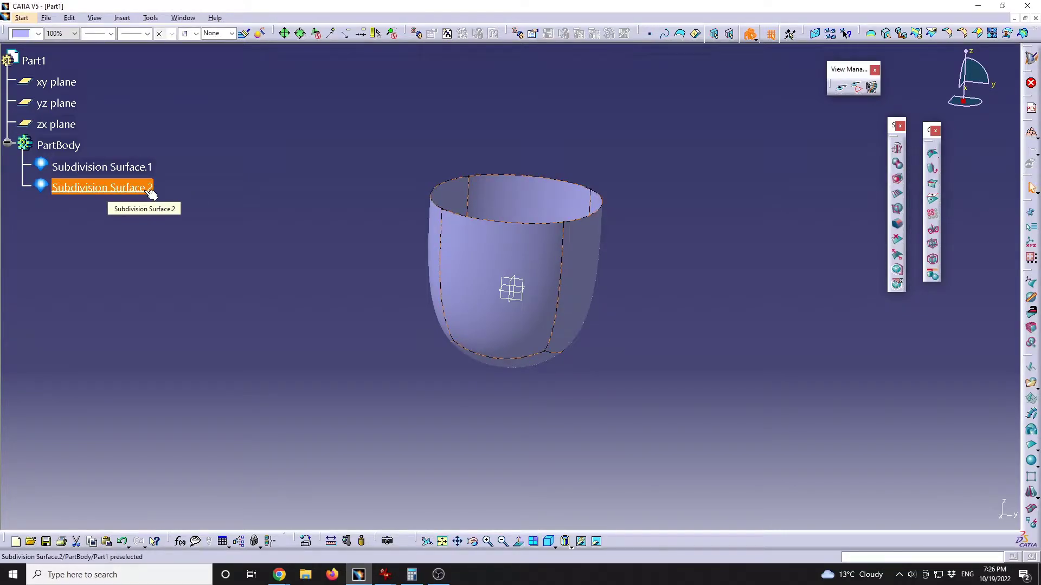
{"action": "double_click", "coordinate": [147, 188]}
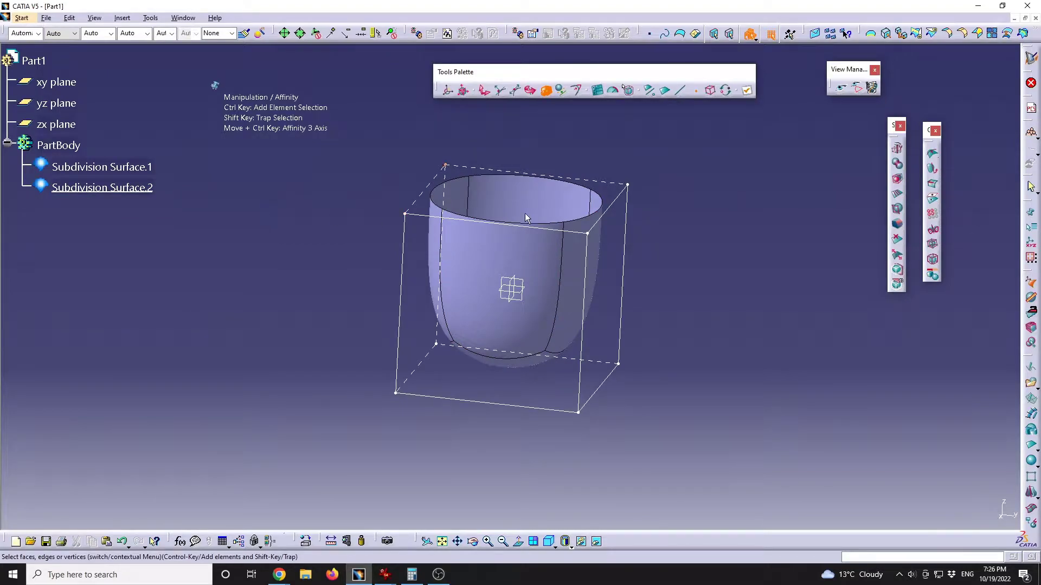
{"action": "left_click", "coordinate": [714, 95]}
{"action": "middle_click_drag", "start_coordinate": [541, 122], "coordinate": [597, 99]}
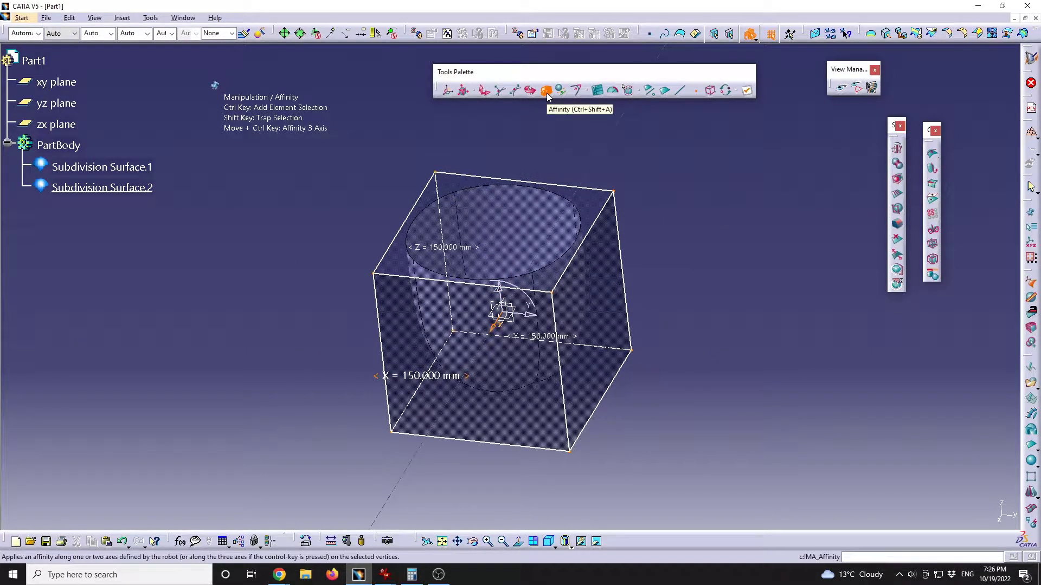
{"action": "left_click", "coordinate": [598, 90]}
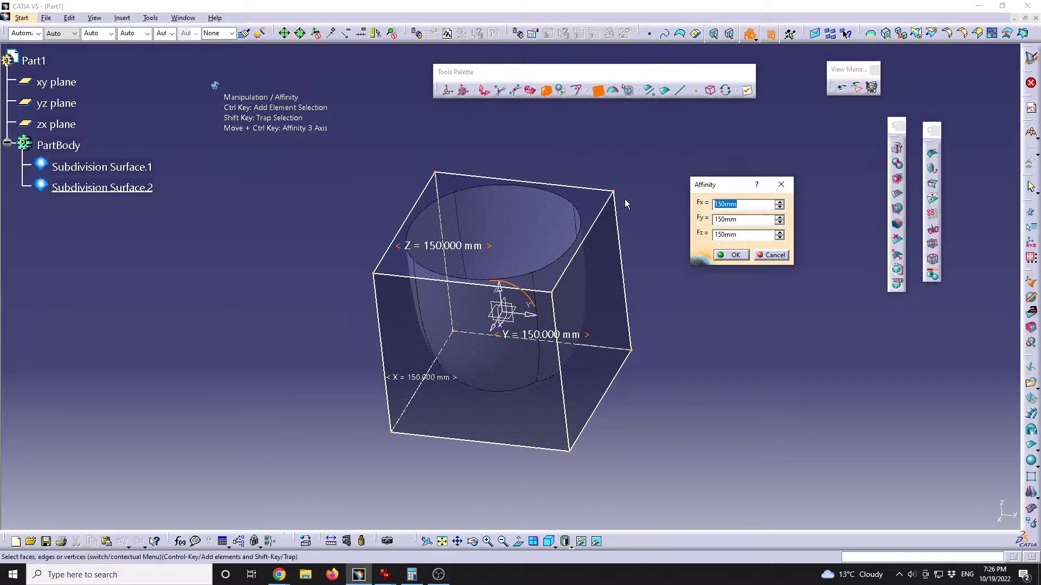
{"action": "type", "text": "125"}
{"action": "left_click", "coordinate": [742, 220]}
{"action": "double_click", "coordinate": [742, 220]}
{"action": "type", "text": "125"}
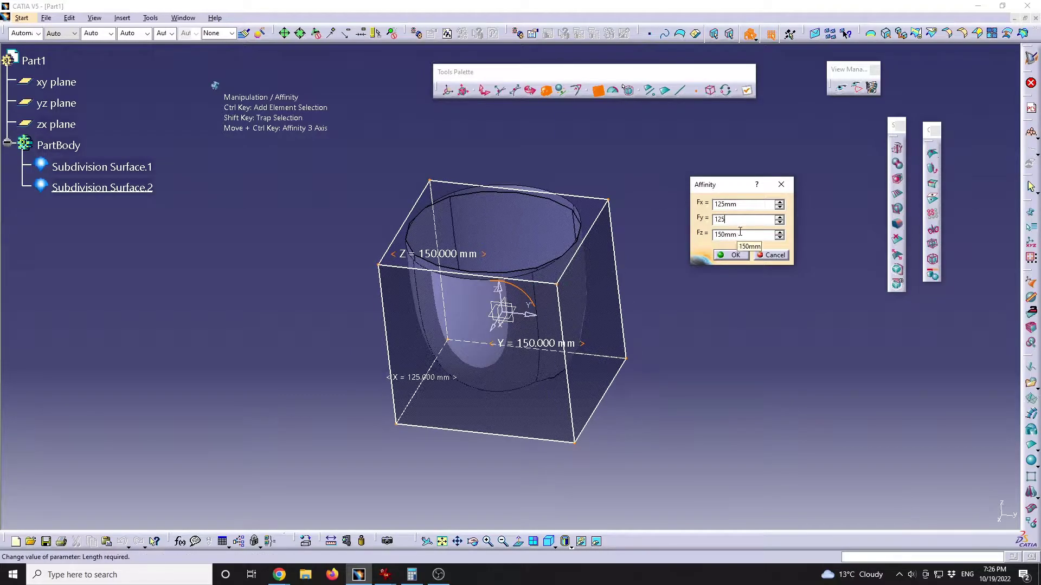
{"action": "middle_click_drag", "start_coordinate": [490, 377], "coordinate": [479, 327]}
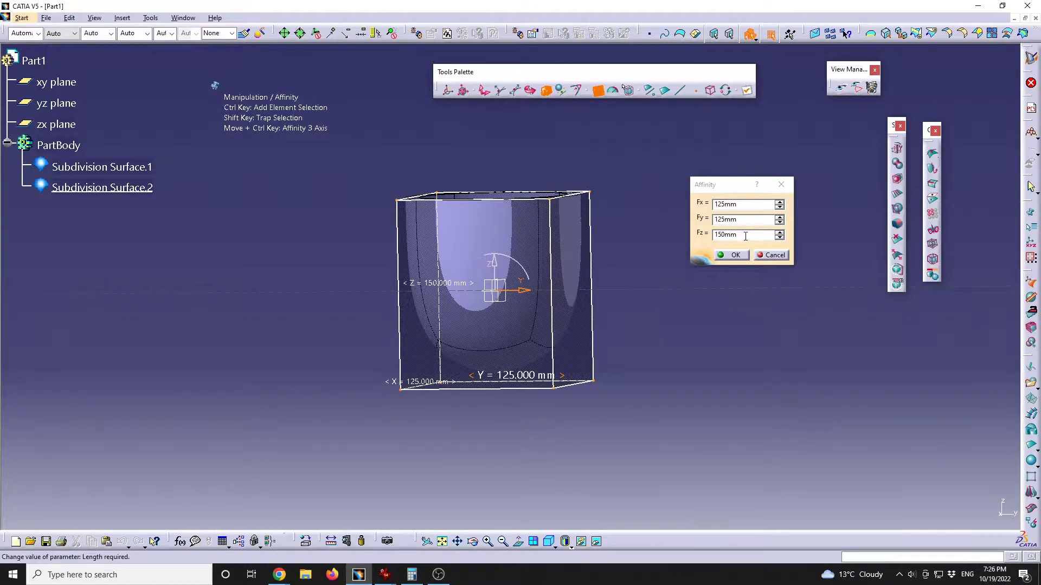
{"action": "left_click_drag", "start_coordinate": [747, 235], "coordinate": [639, 239]}
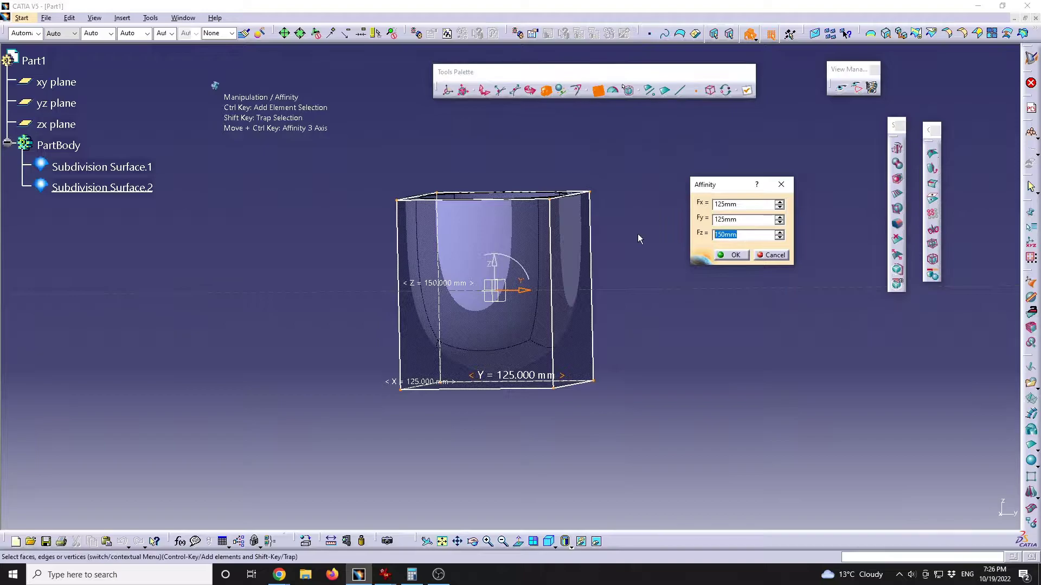
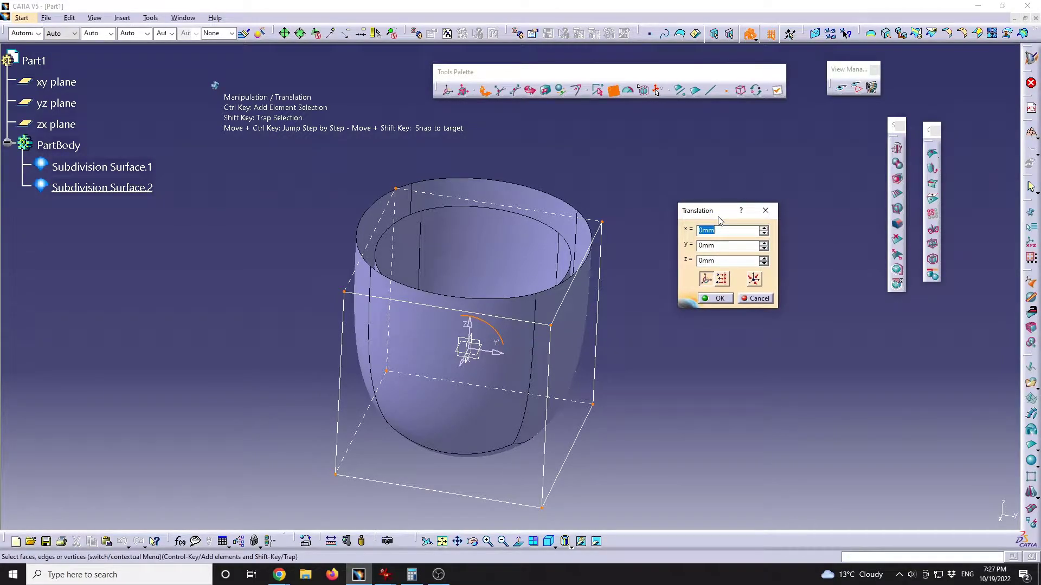
Try to enter the formula =(150-125)/2 as the Z translation of the inner surface.
{"action": "left_click_drag", "start_coordinate": [731, 261], "coordinate": [659, 261]}
{"action": "type", "text": "15"}
{"action": "type", "text": "0-125/2"}
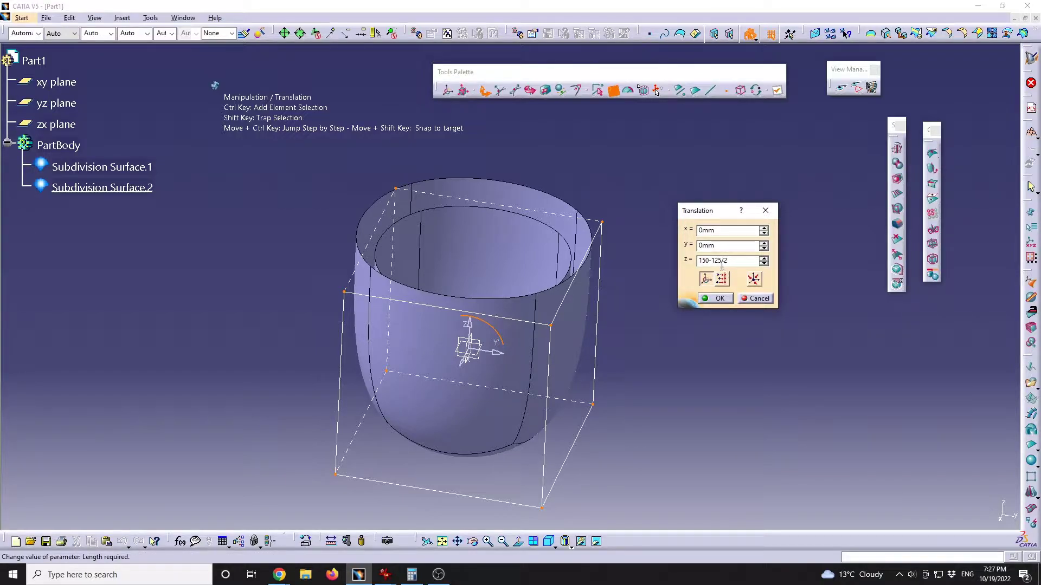
{"action": "left_click", "coordinate": [719, 261]}
{"action": "type", "text": ")"}
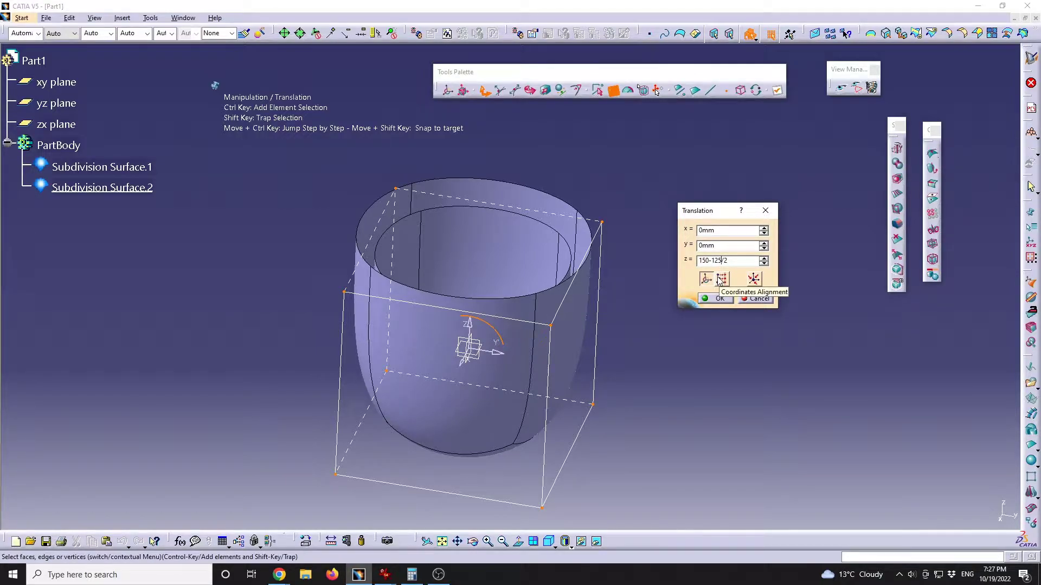
{"action": "key", "text": "Home"}
{"action": "type", "text": "("}
{"action": "key", "text": "Home"}
{"action": "type", "text": "="}
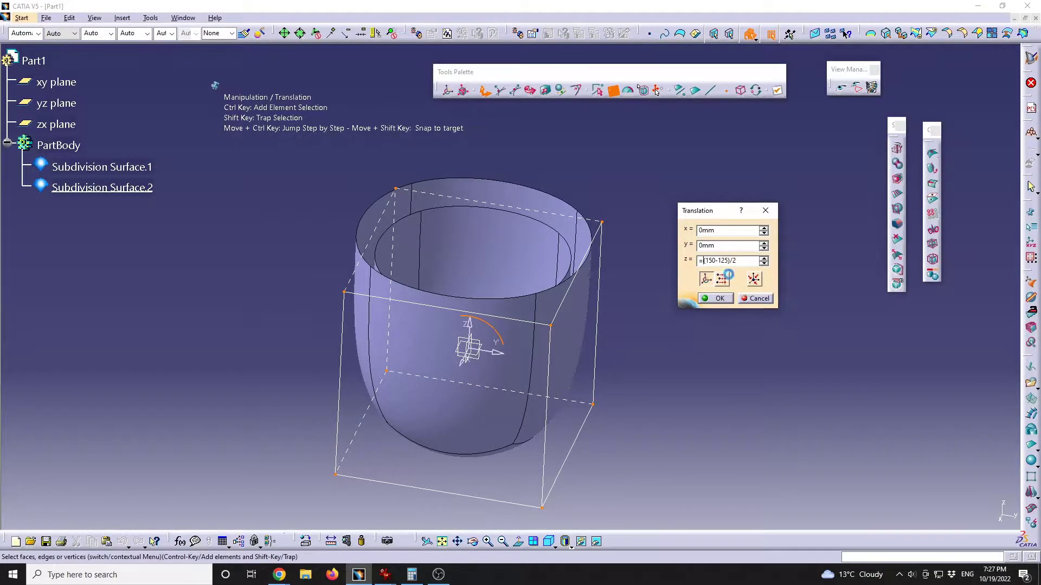
{"action": "key", "text": "Return"}
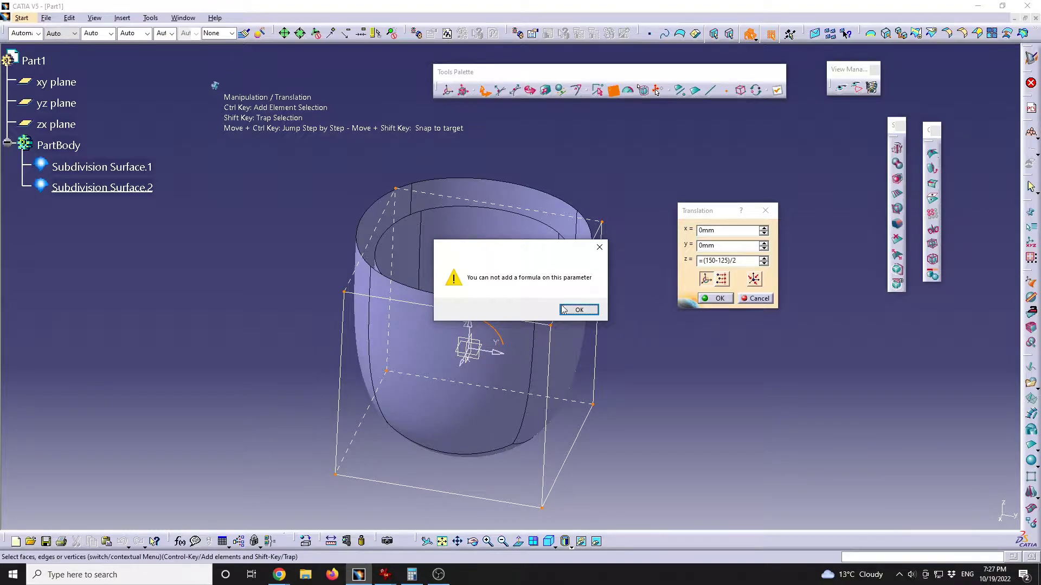
{"action": "left_click", "coordinate": [577, 309]}
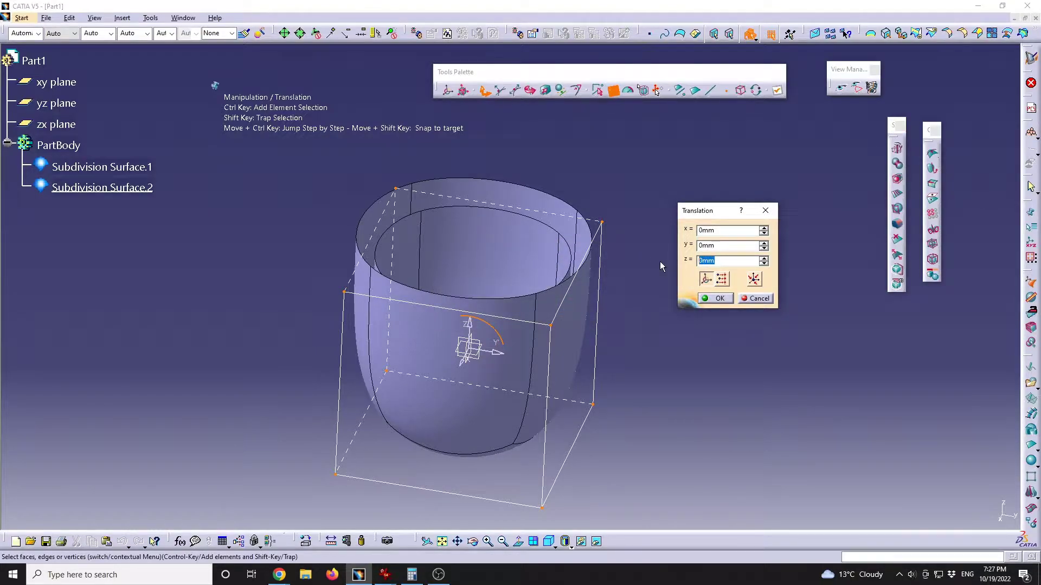
Translate the inner cup surface 12.5 mm along Z and finish editing it.
{"action": "type", "text": "25/"}
{"action": "key", "text": "BackSpace"}
{"action": "key", "text": "BackSpace"}
{"action": "key", "text": "BackSpace"}
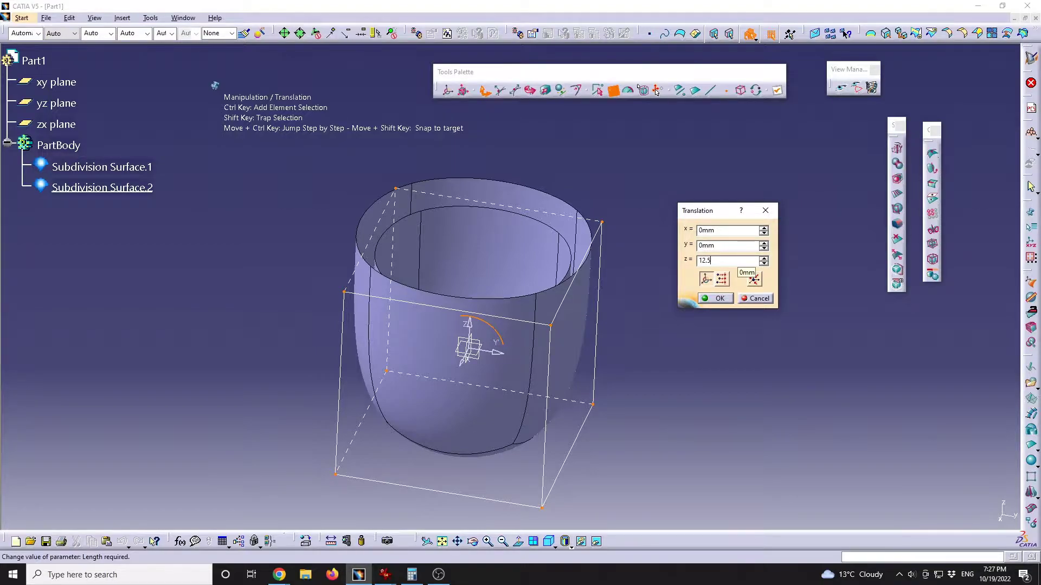
{"action": "double_click", "coordinate": [711, 261]}
{"action": "left_click", "coordinate": [725, 231]}
{"action": "middle_click_drag", "start_coordinate": [619, 366], "coordinate": [568, 270]}
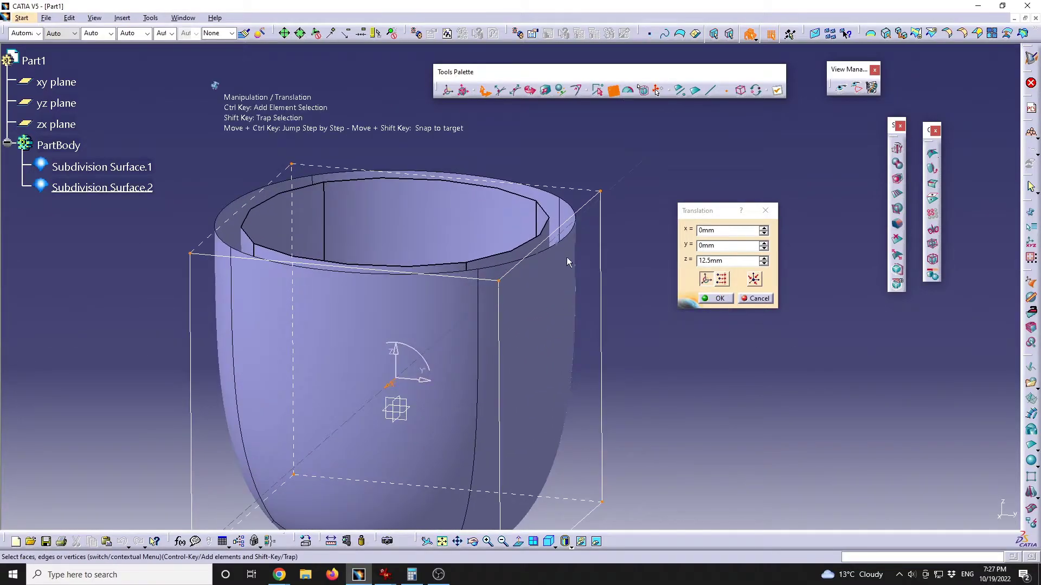
{"action": "middle_click_drag", "start_coordinate": [554, 211], "coordinate": [536, 341]}
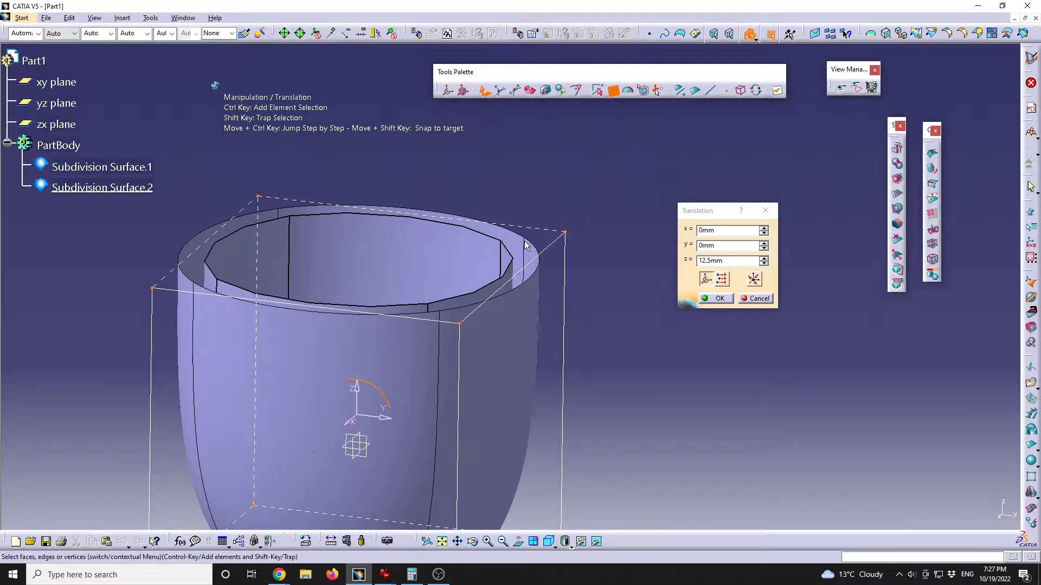
{"action": "left_click", "coordinate": [716, 298]}
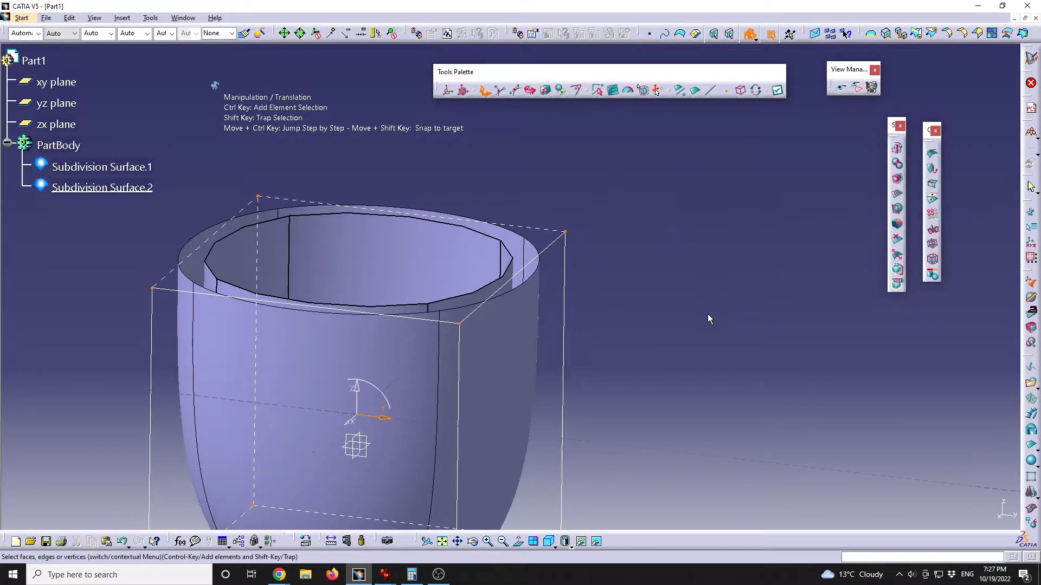
{"action": "left_click", "coordinate": [605, 314]}
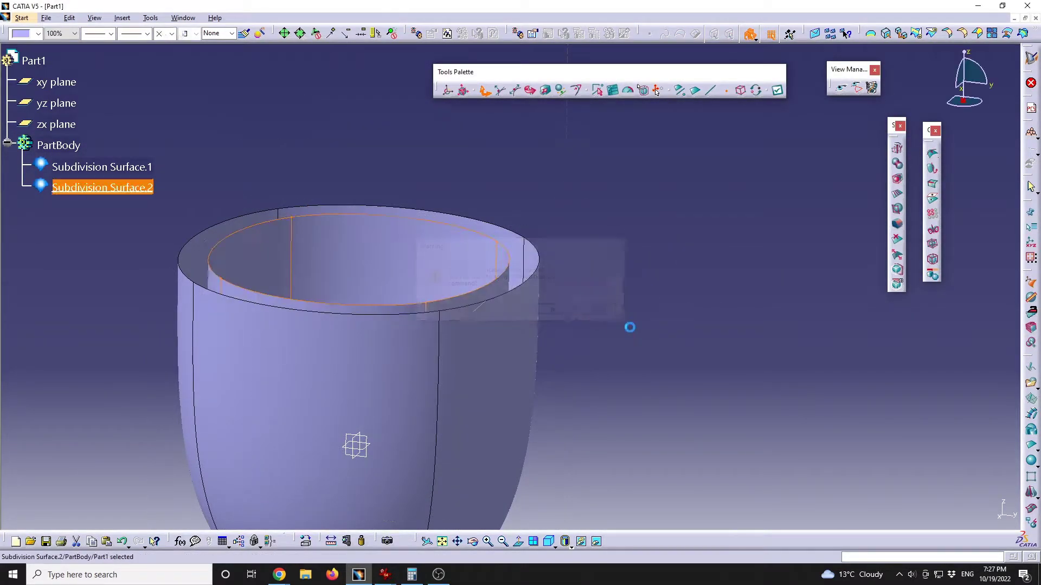
Start Merge and pick the outer subdivision surface and then the inner one, bridging their open rims.
{"action": "middle_click_drag", "start_coordinate": [530, 339], "coordinate": [577, 304]}
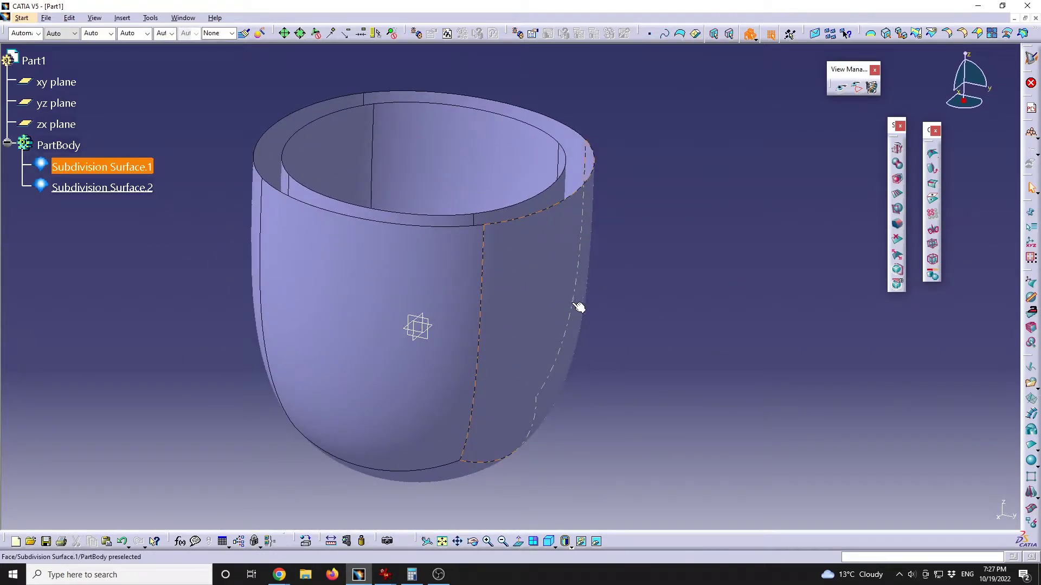
{"action": "left_click", "coordinate": [668, 297]}
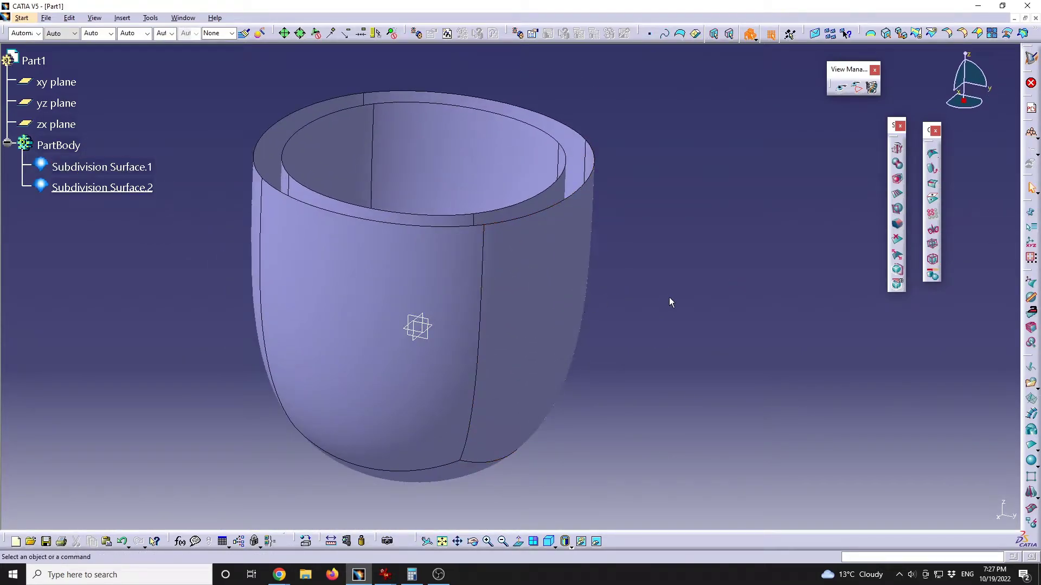
{"action": "left_click", "coordinate": [902, 165]}
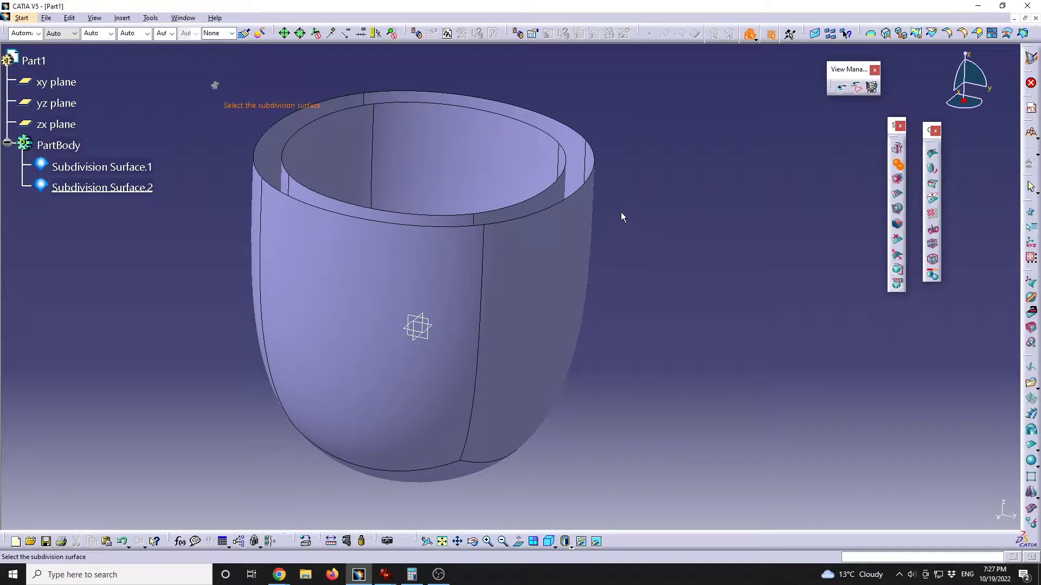
{"action": "middle_click_drag", "start_coordinate": [241, 157], "coordinate": [293, 196]}
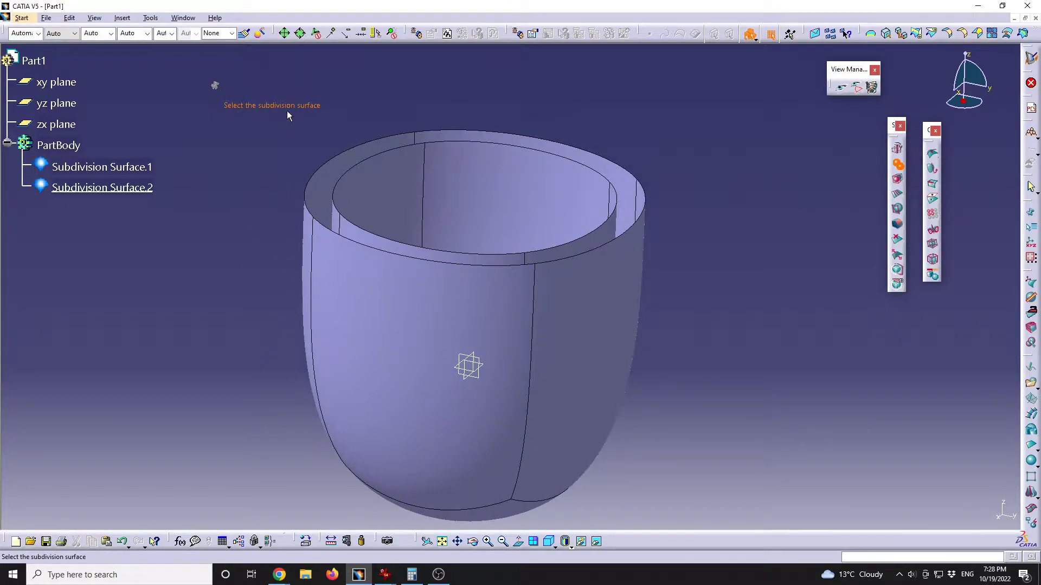
{"action": "left_click", "coordinate": [132, 168]}
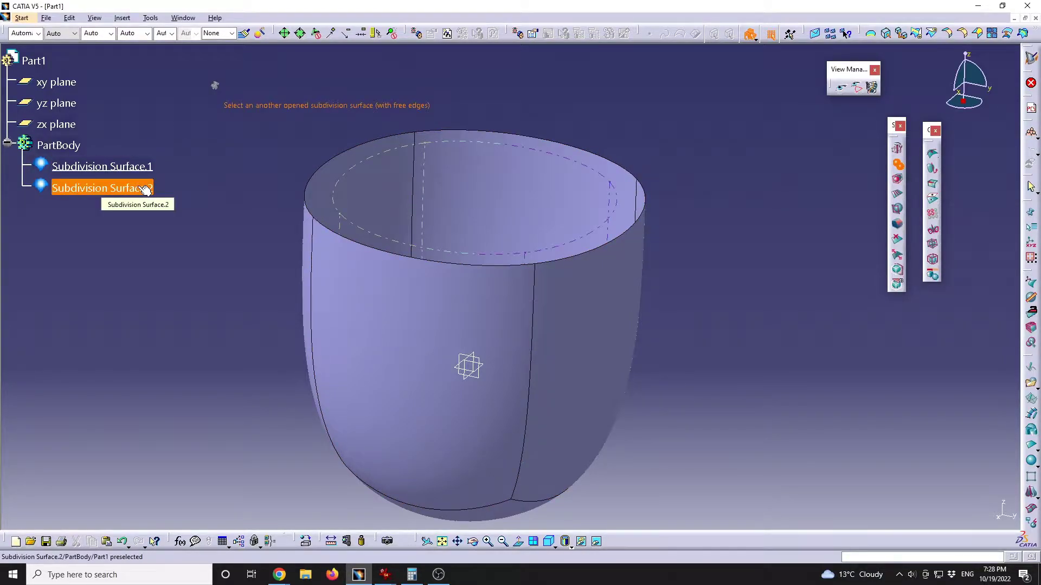
{"action": "left_click", "coordinate": [145, 189]}
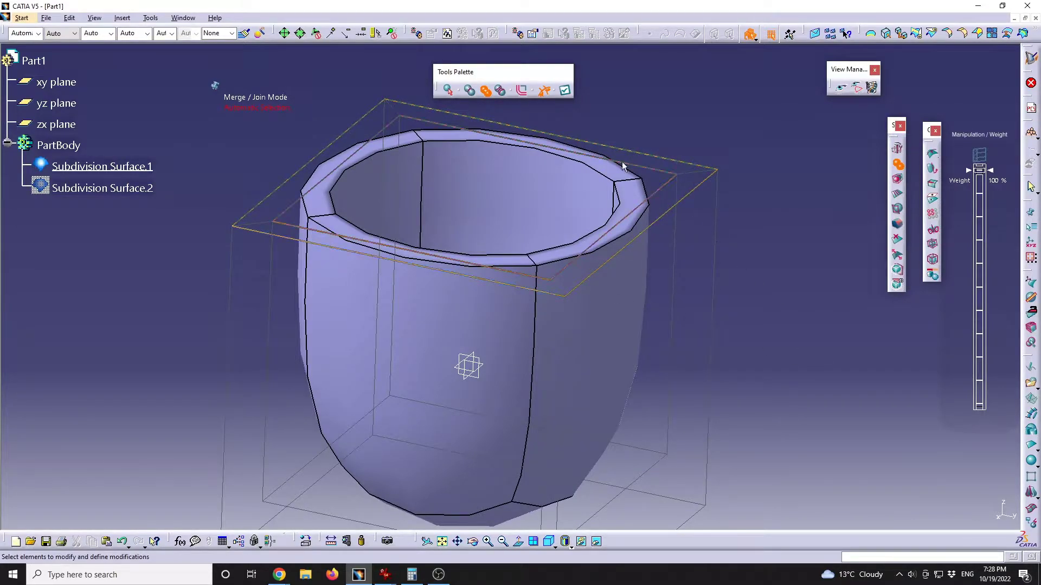
Preview the merge without edge propagation and in Merge Mode, restoring propagation and Join Mode.
{"action": "left_click", "coordinate": [544, 94]}
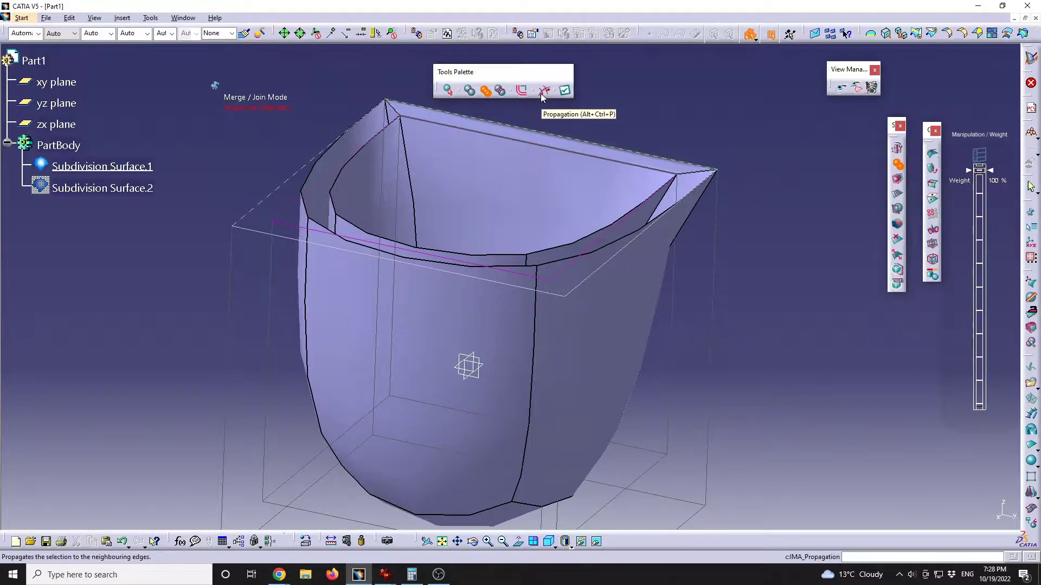
{"action": "left_click", "coordinate": [541, 95]}
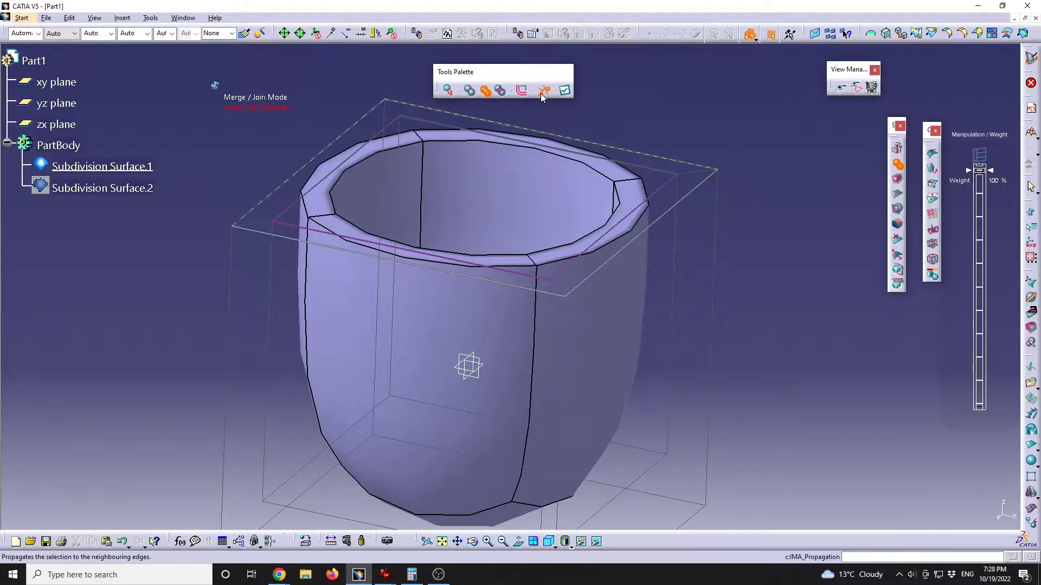
{"action": "left_click", "coordinate": [470, 92]}
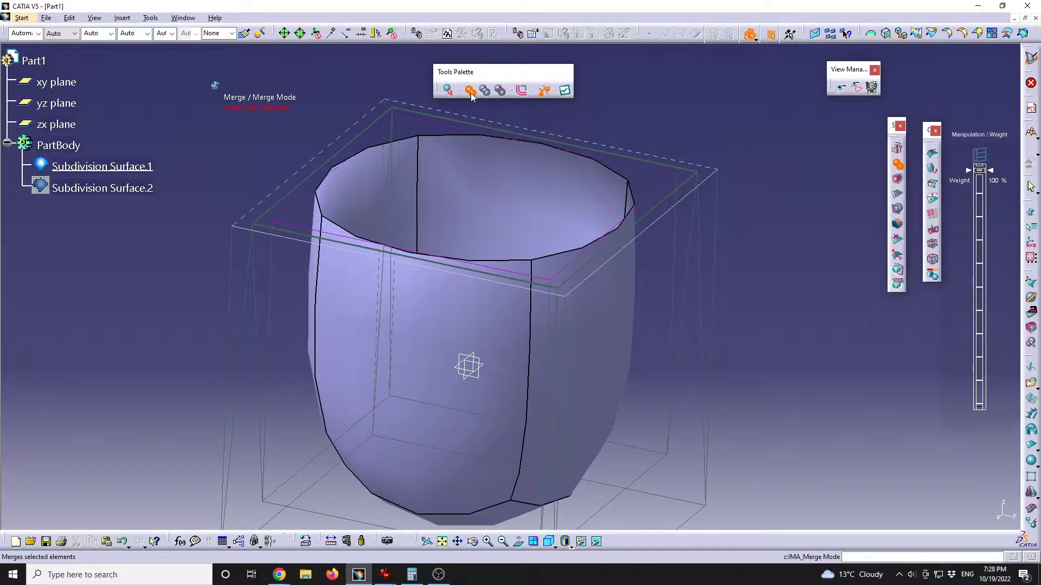
{"action": "left_click", "coordinate": [486, 91]}
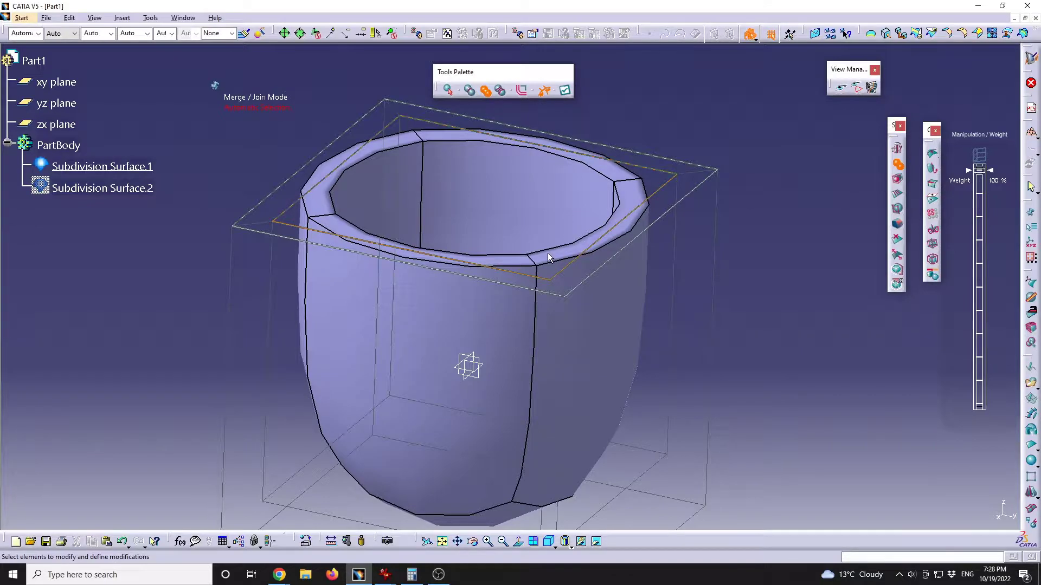
Round the joined rim with a weight of 70 % and apply the merge.
{"action": "middle_click_drag", "start_coordinate": [663, 360], "coordinate": [592, 301]}
{"action": "middle_click_drag", "start_coordinate": [591, 204], "coordinate": [477, 206]}
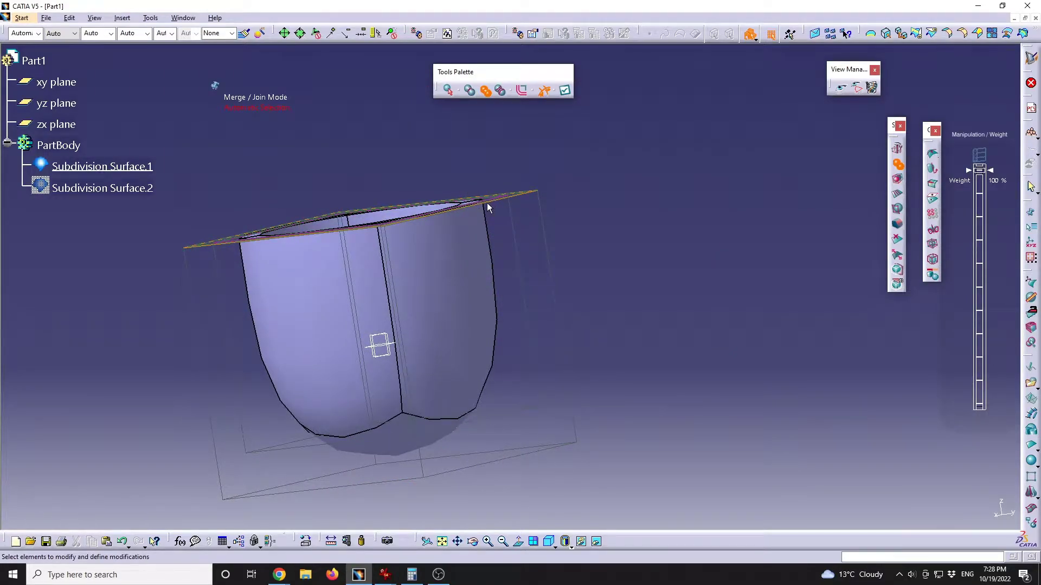
{"action": "middle_click_drag", "start_coordinate": [486, 190], "coordinate": [541, 298]}
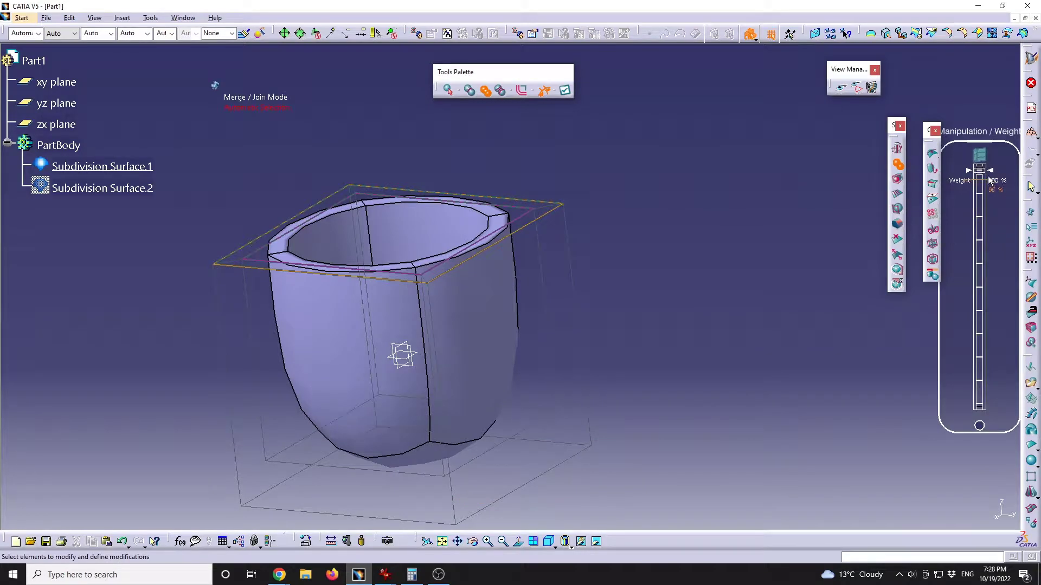
{"action": "left_click_drag", "start_coordinate": [979, 170], "coordinate": [988, 243]}
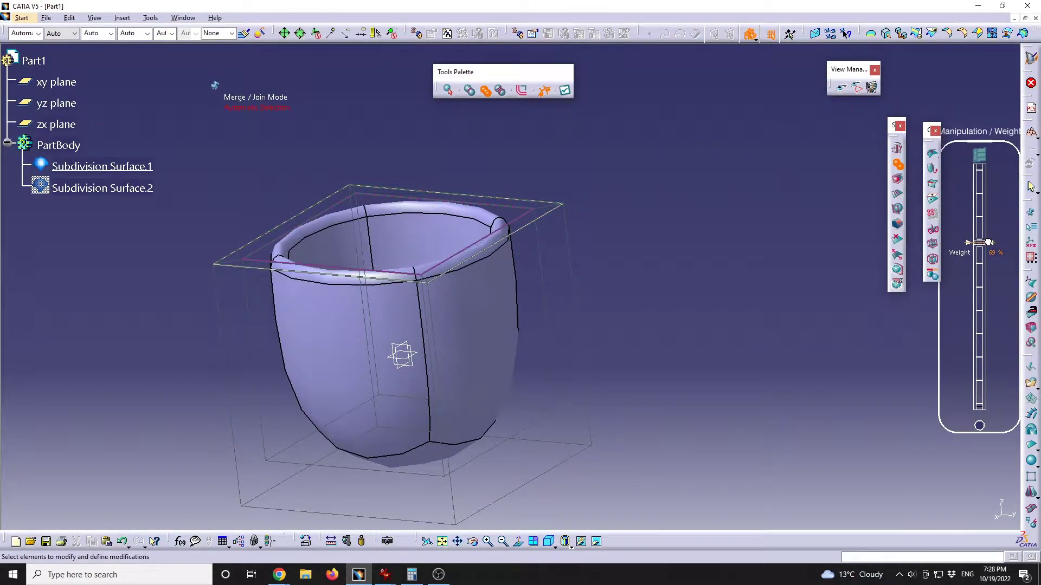
{"action": "middle_click_drag", "start_coordinate": [332, 300], "coordinate": [477, 271]}
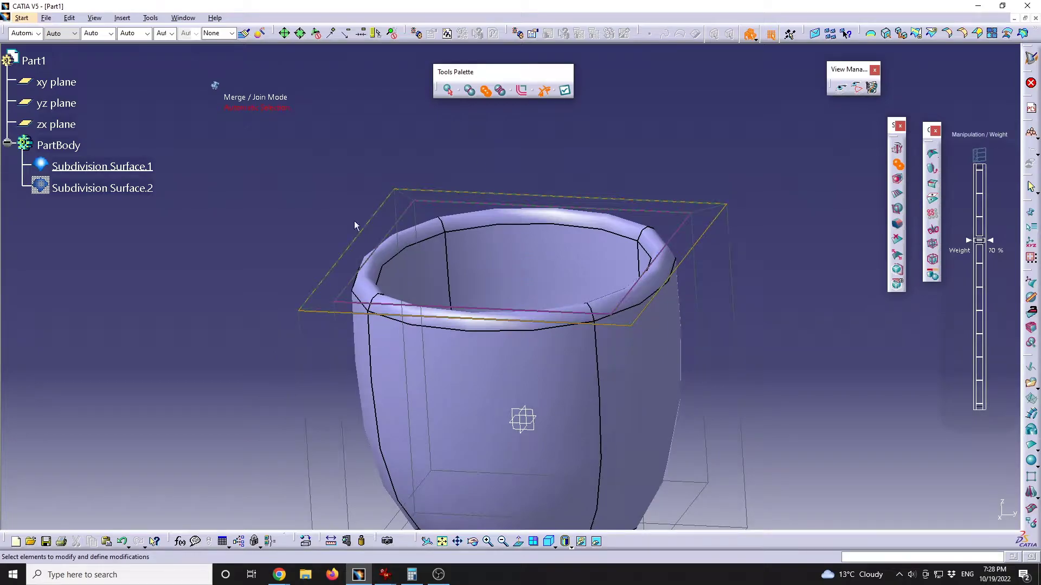
{"action": "left_click", "coordinate": [629, 285]}
{"action": "left_click", "coordinate": [732, 249]}
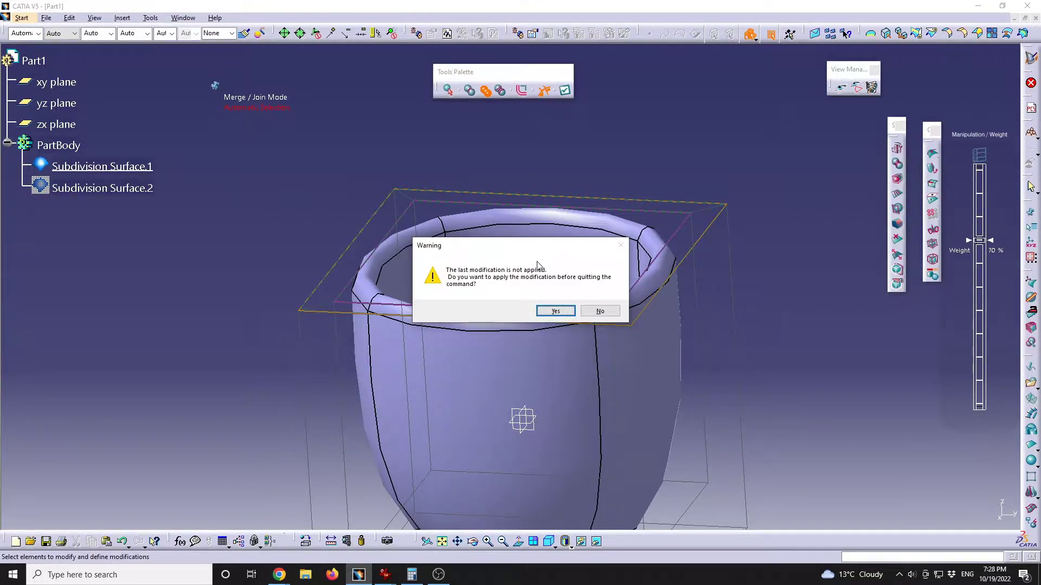
{"action": "left_click", "coordinate": [556, 311]}
{"action": "middle_click_drag", "start_coordinate": [552, 304], "coordinate": [394, 304]}
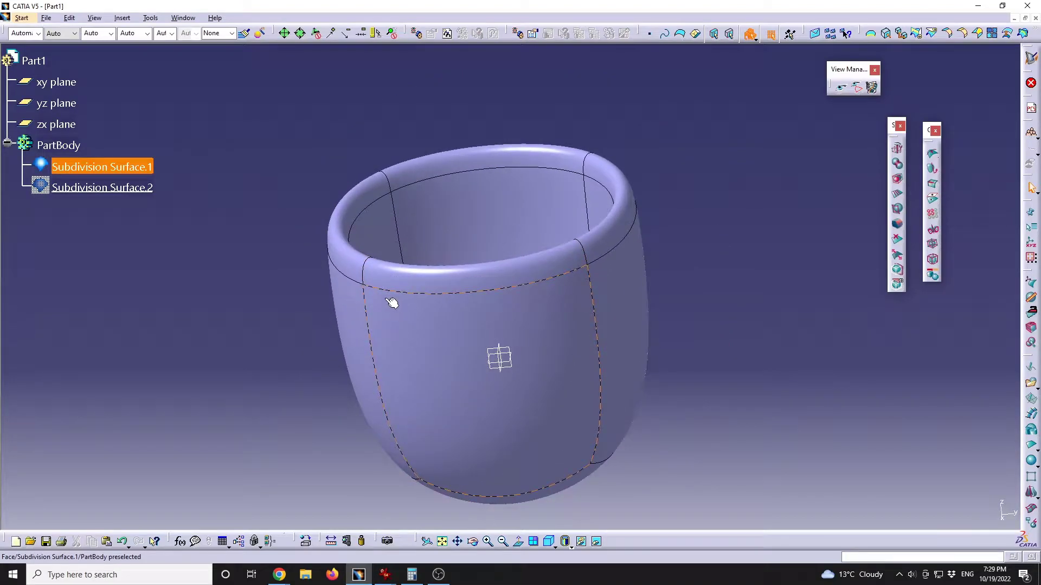
{"action": "middle_click_drag", "start_coordinate": [414, 374], "coordinate": [542, 246]}
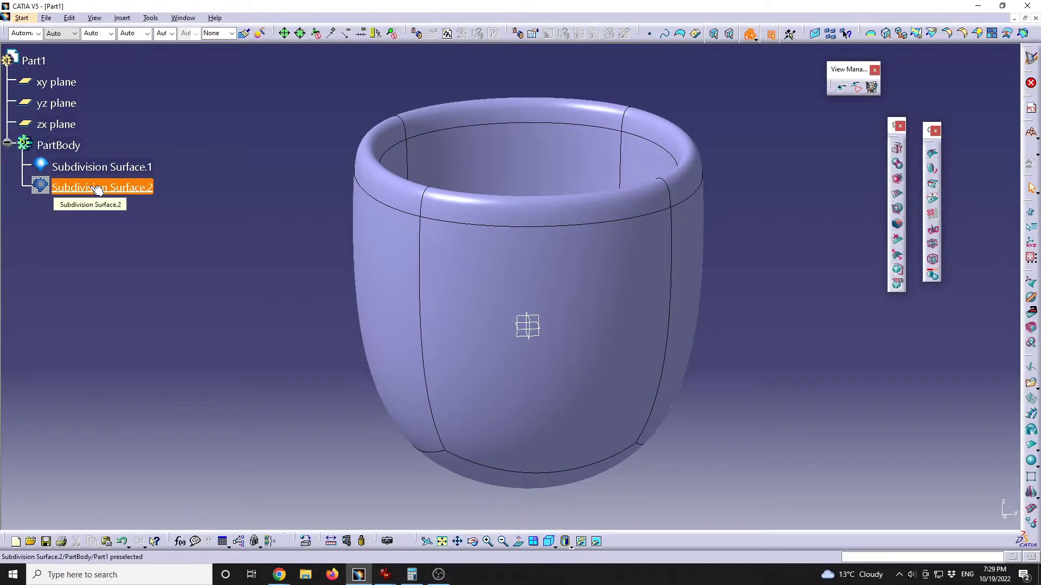
Select the merged cup surface and browse its transparency options.
{"action": "left_click", "coordinate": [131, 166]}
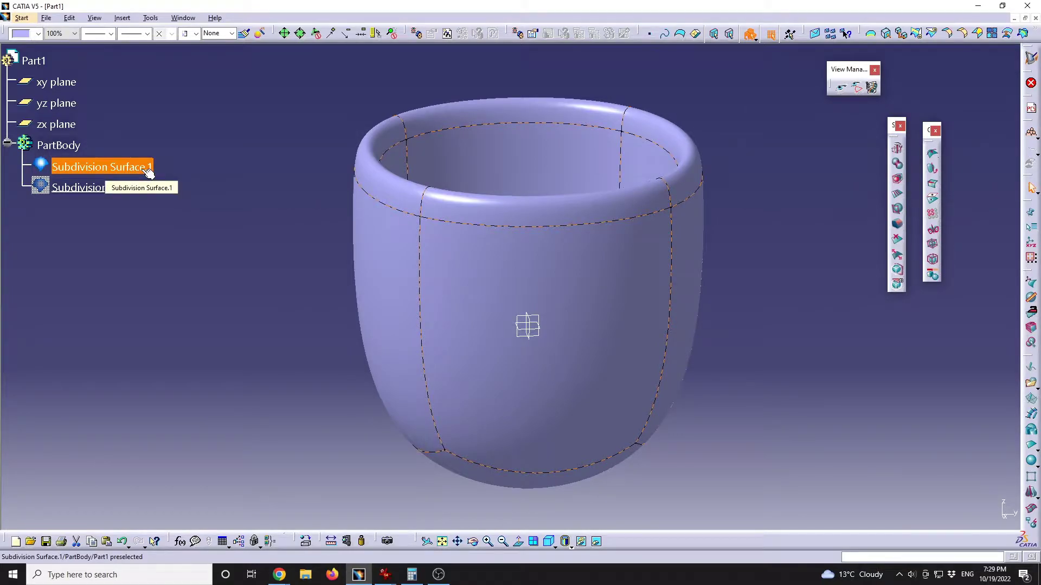
{"action": "left_click", "coordinate": [72, 36]}
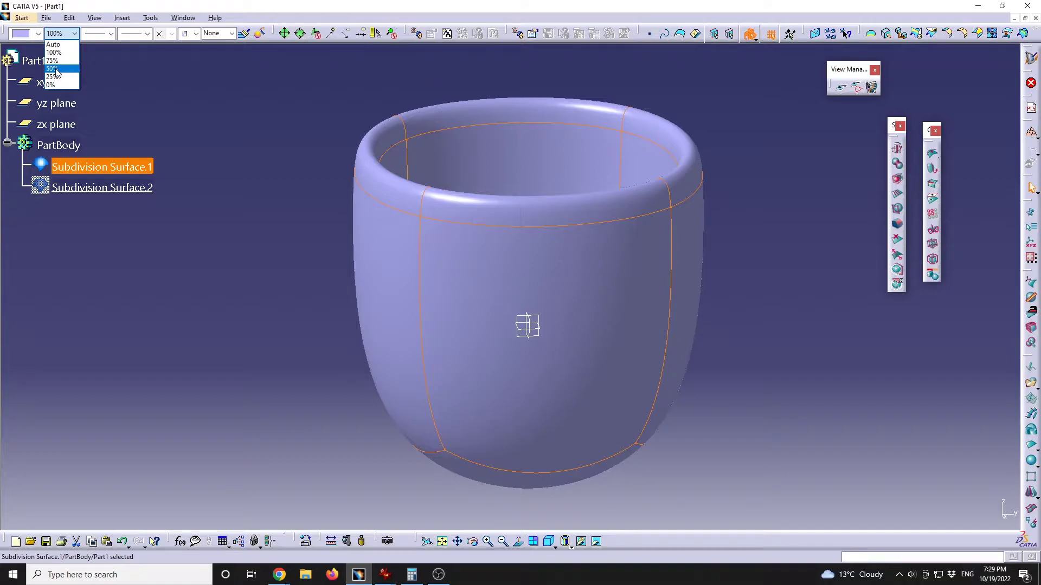
{"action": "left_click", "coordinate": [64, 86]}
{"action": "left_click", "coordinate": [137, 109]}
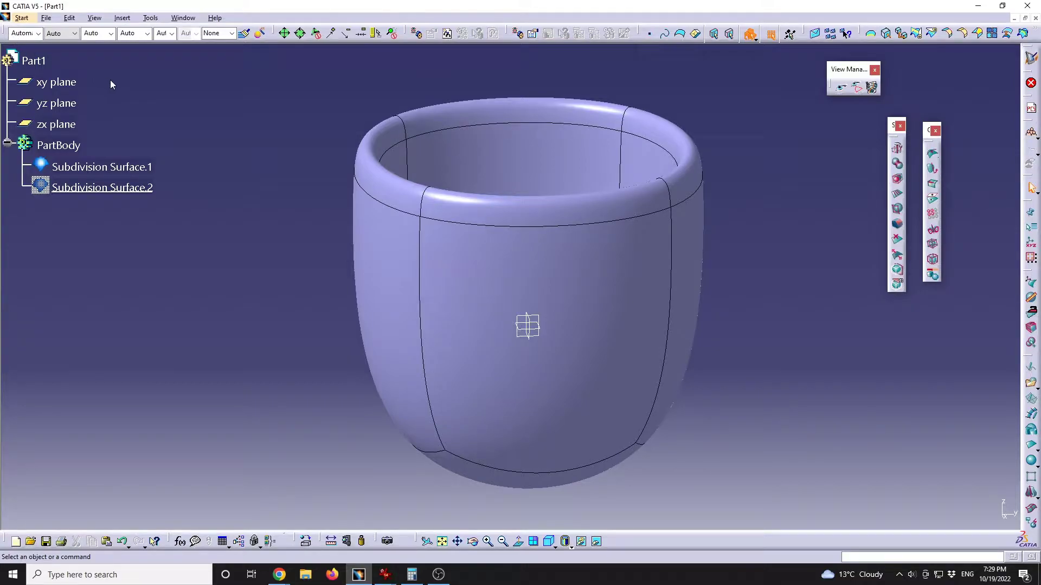
Undock the Graphic Properties toolbar, review the list of available toolbars and dock it back in place.
{"action": "left_click_drag", "start_coordinate": [111, 80], "coordinate": [138, 92]}
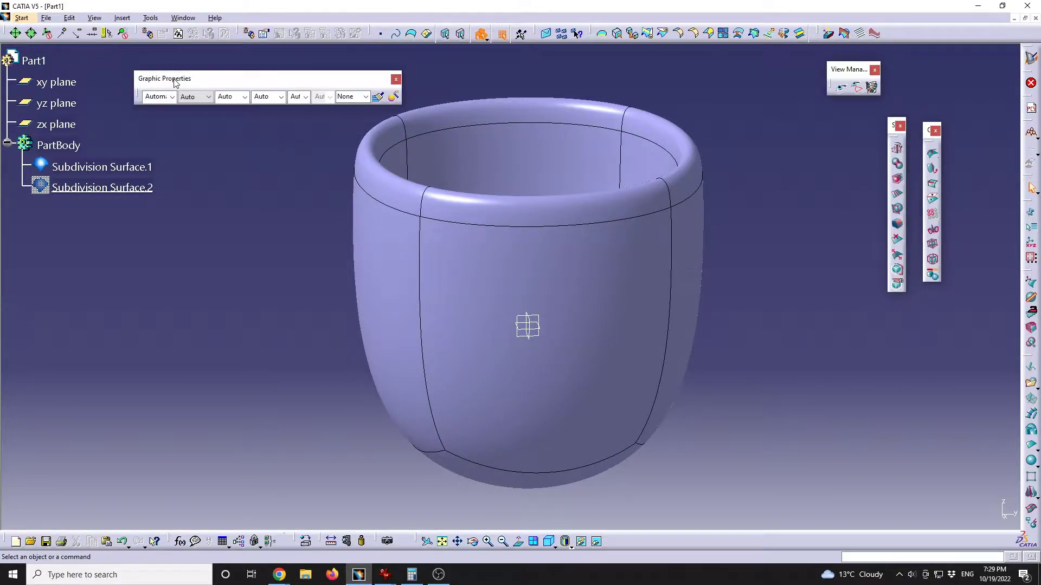
{"action": "right_click", "coordinate": [928, 36]}
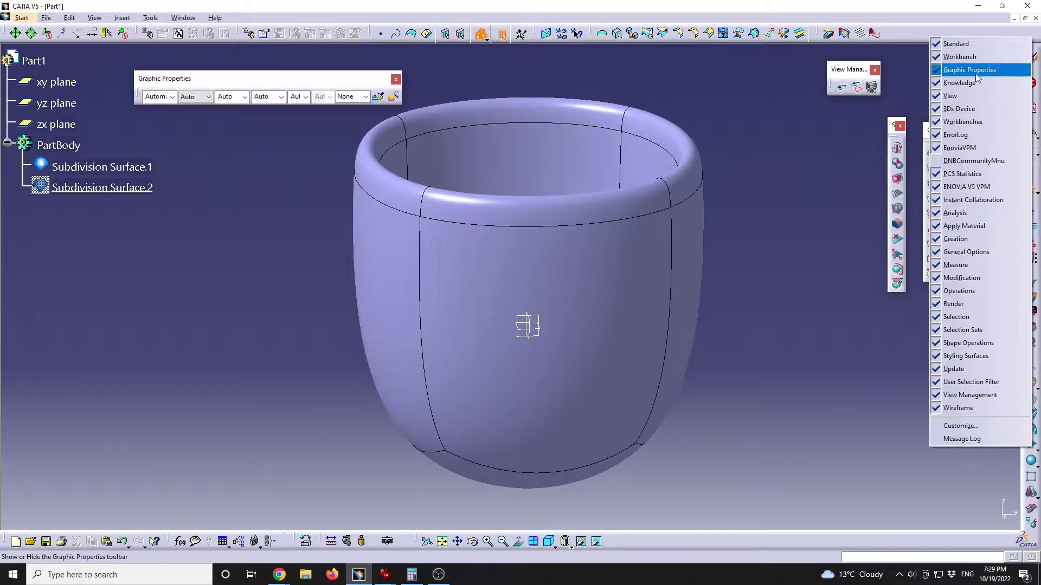
{"action": "left_click", "coordinate": [765, 124]}
{"action": "double_click", "coordinate": [220, 81]}
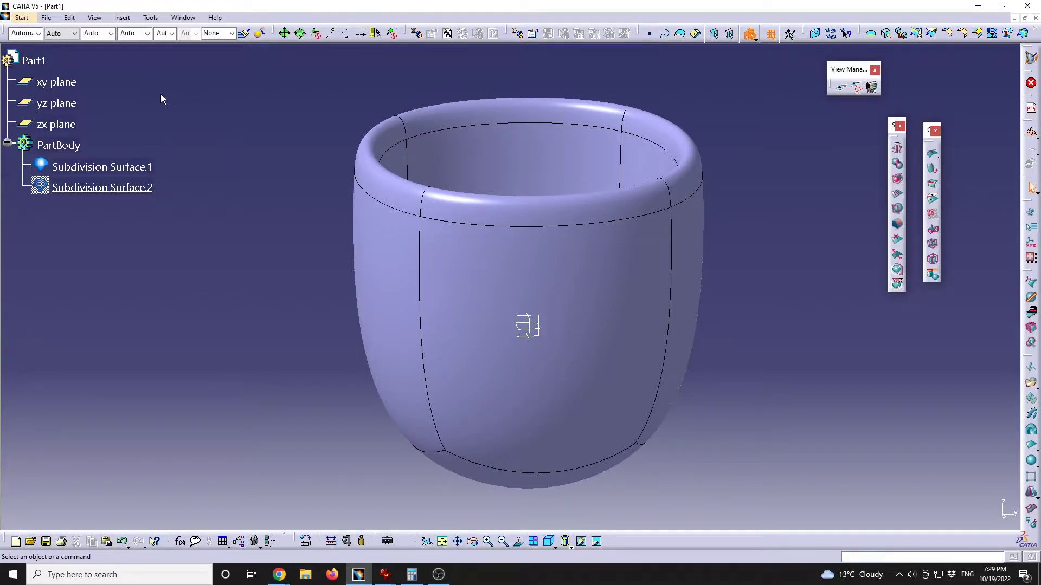
Set the merged cup surface's transparency value to 25%.
{"action": "left_click", "coordinate": [125, 167]}
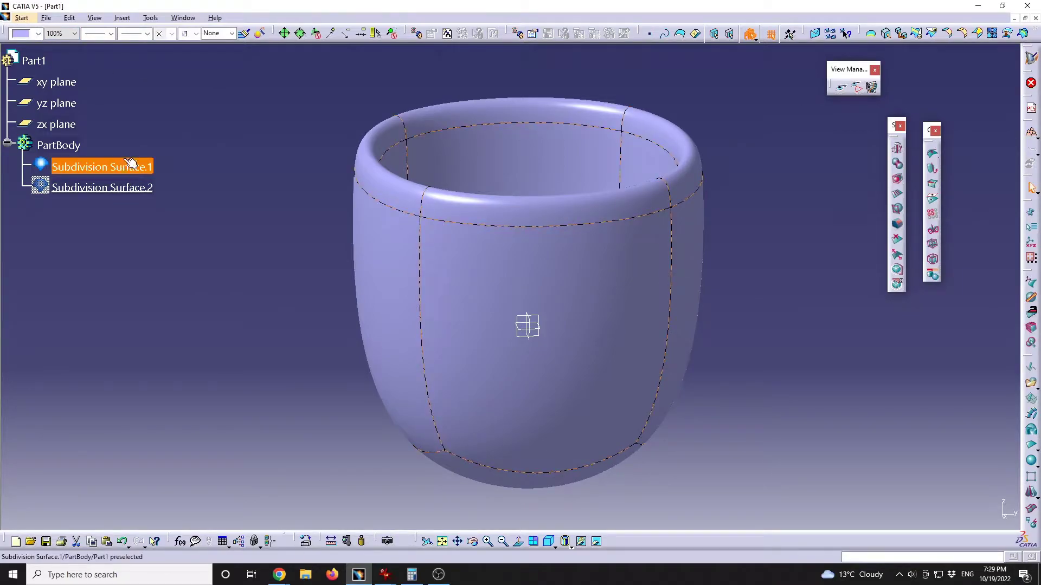
{"action": "left_click", "coordinate": [65, 33]}
{"action": "left_click", "coordinate": [60, 74]}
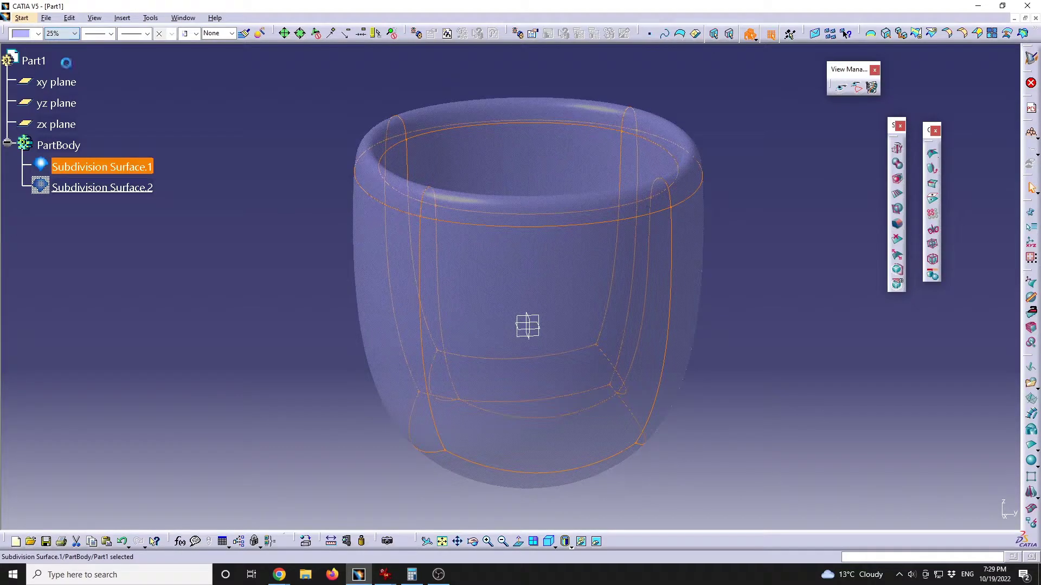
Set the merged cup surface's transparency value to 100%.
{"action": "left_click", "coordinate": [299, 317]}
{"action": "middle_click_drag", "start_coordinate": [489, 333], "coordinate": [574, 222], "text": "ctrl"}
{"action": "left_click", "coordinate": [81, 166]}
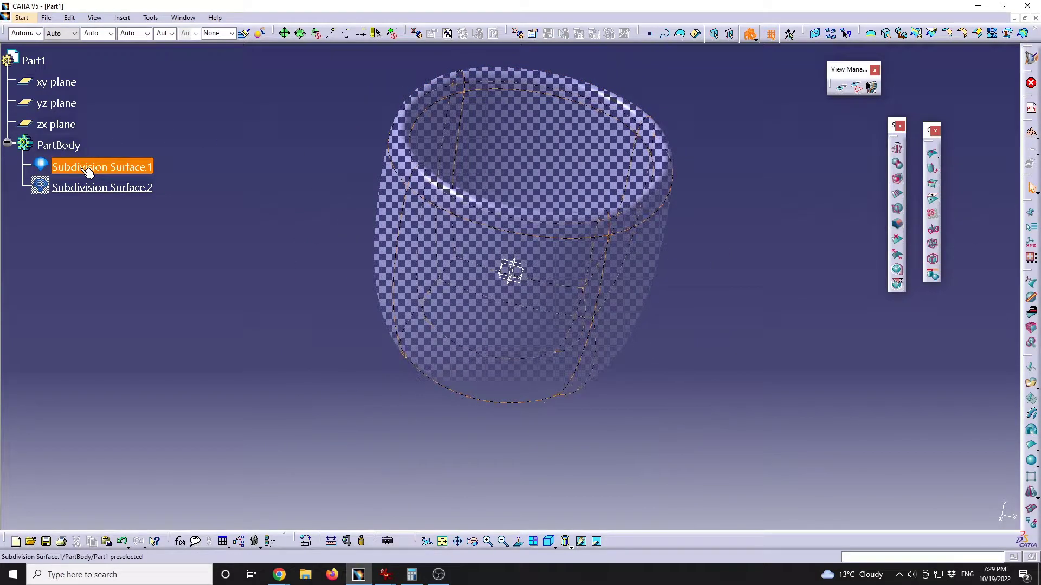
{"action": "left_click", "coordinate": [61, 33]}
{"action": "left_click", "coordinate": [63, 49]}
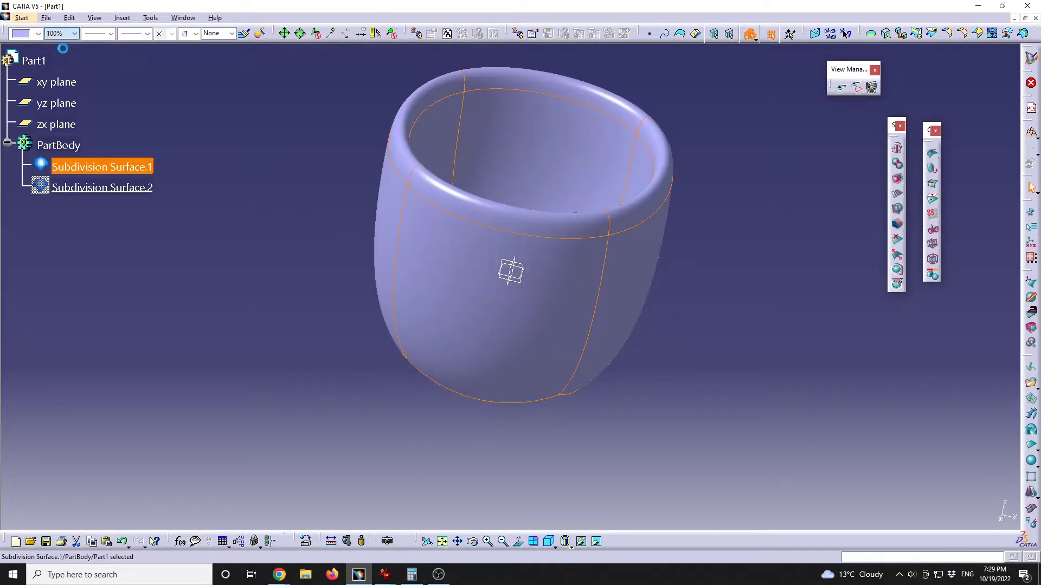
Set the merged cup surface's fill transparency to 255 in its graphic properties and apply it.
{"action": "right_click", "coordinate": [96, 167]}
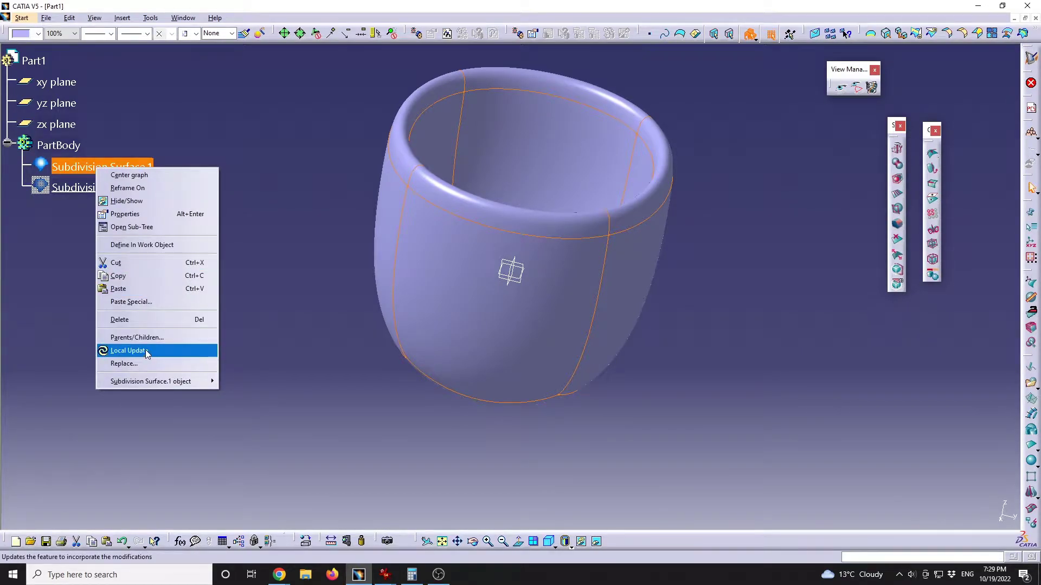
{"action": "left_click", "coordinate": [151, 215]}
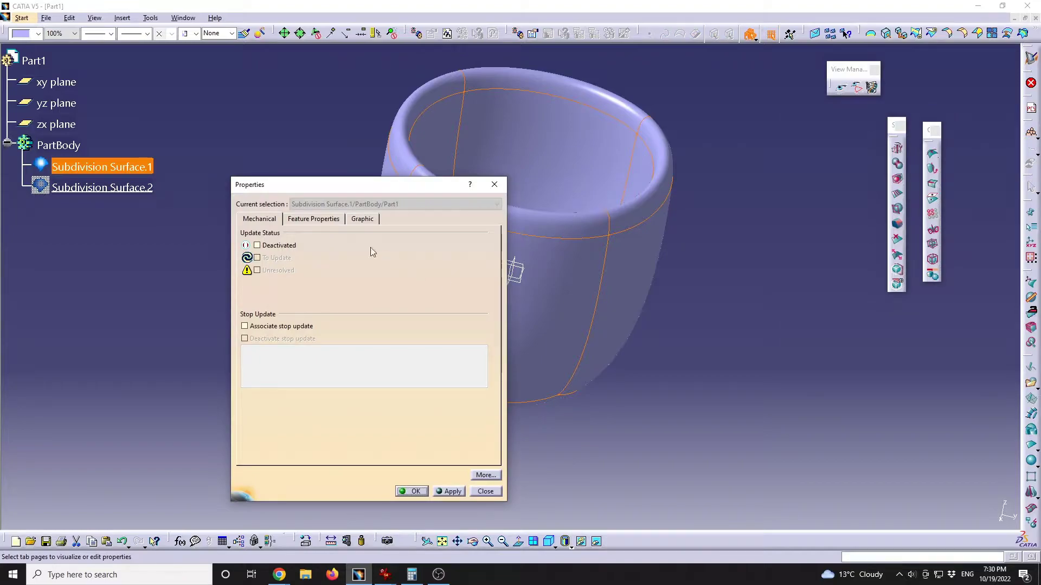
{"action": "left_click", "coordinate": [358, 219]}
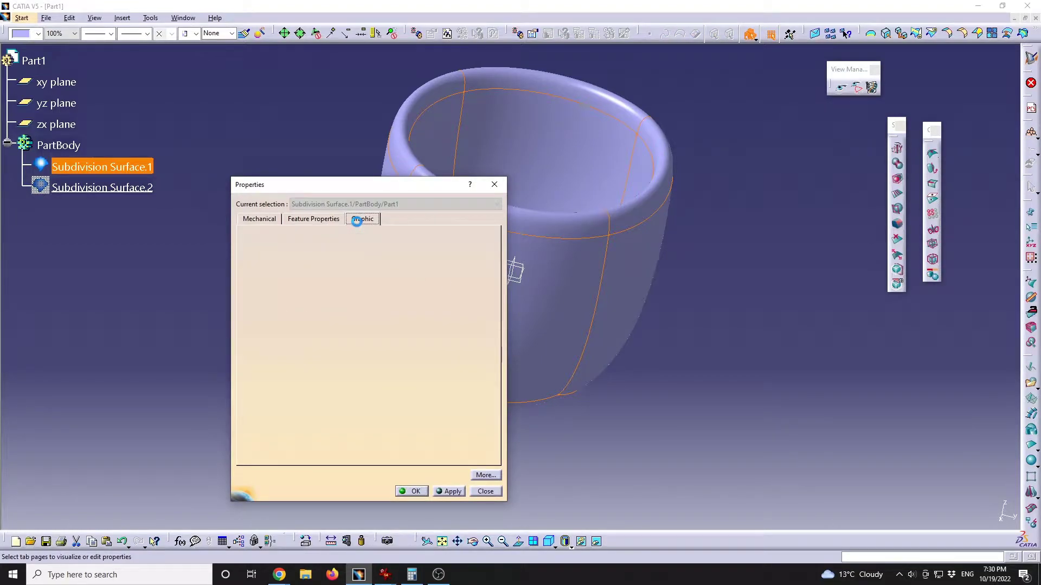
{"action": "left_click_drag", "start_coordinate": [315, 255], "coordinate": [485, 256]}
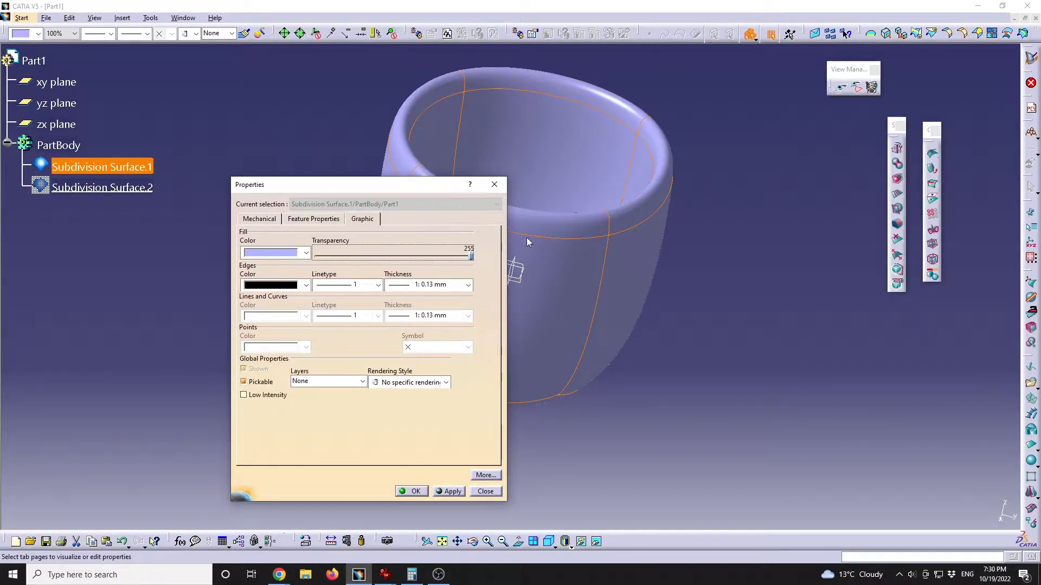
{"action": "left_click", "coordinate": [448, 491]}
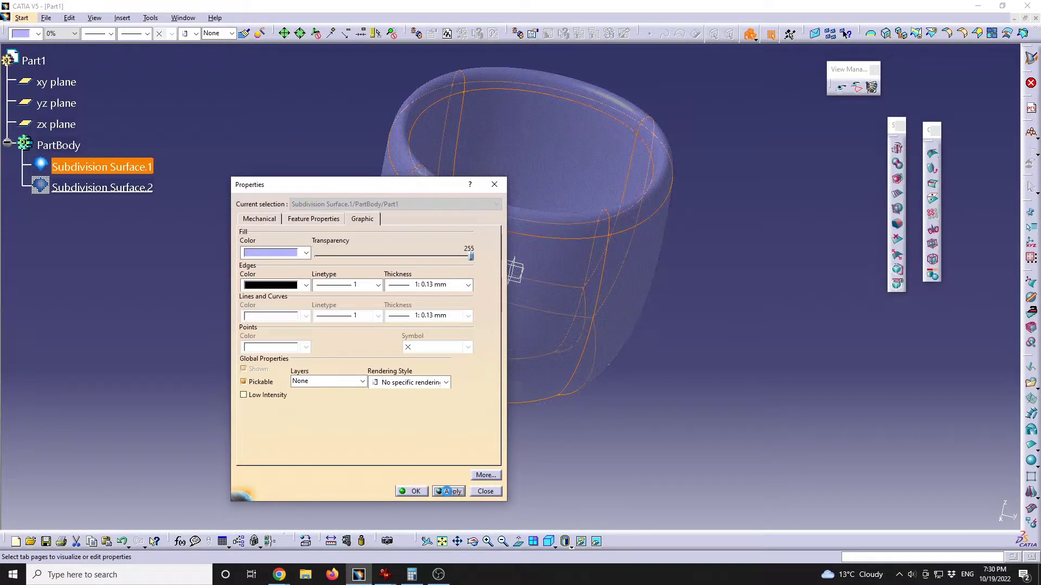
{"action": "left_click", "coordinate": [469, 257]}
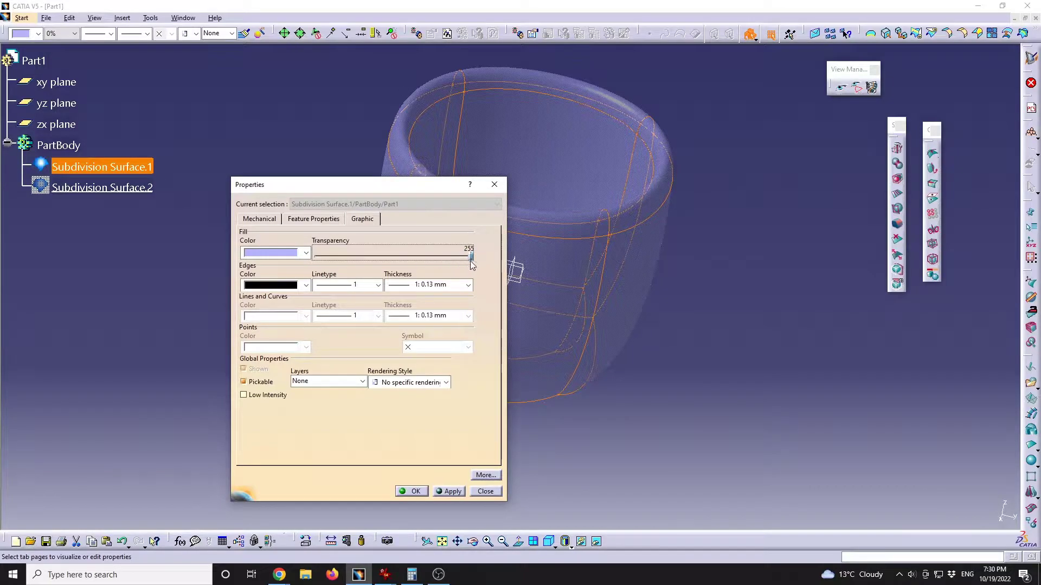
{"action": "left_click", "coordinate": [486, 492]}
Set the merged cup surface's transparency value to 50%.
{"action": "left_click", "coordinate": [116, 169]}
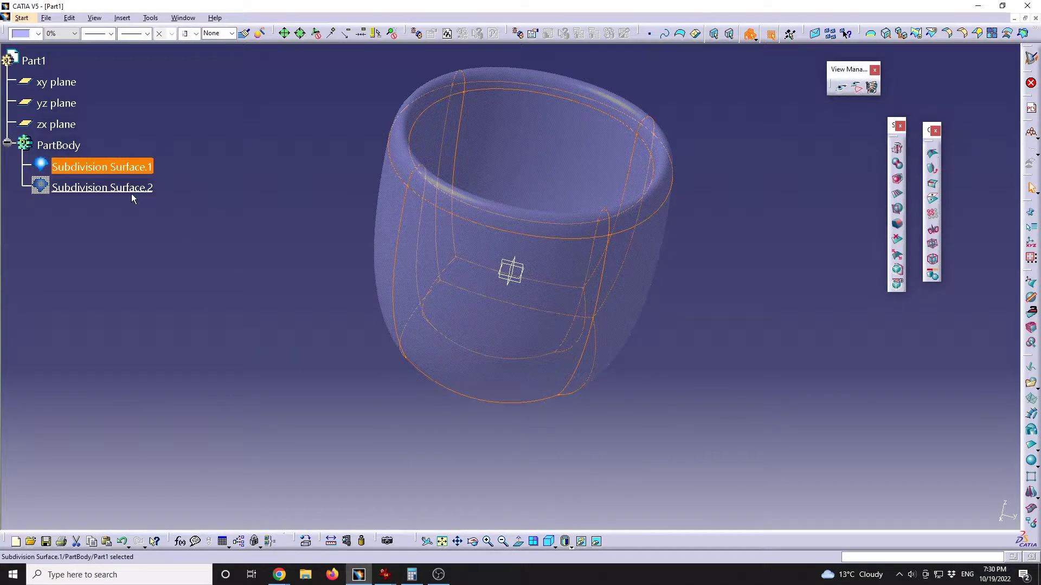
{"action": "left_click", "coordinate": [64, 34]}
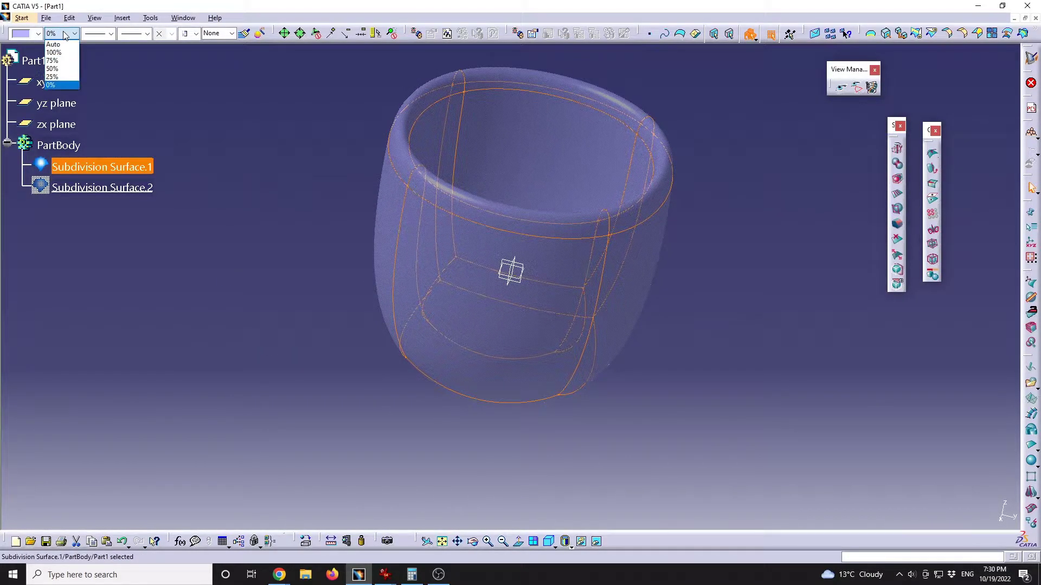
{"action": "left_click", "coordinate": [56, 69]}
{"action": "left_click", "coordinate": [739, 384]}
{"action": "middle_click_drag", "start_coordinate": [739, 383], "coordinate": [635, 383]}
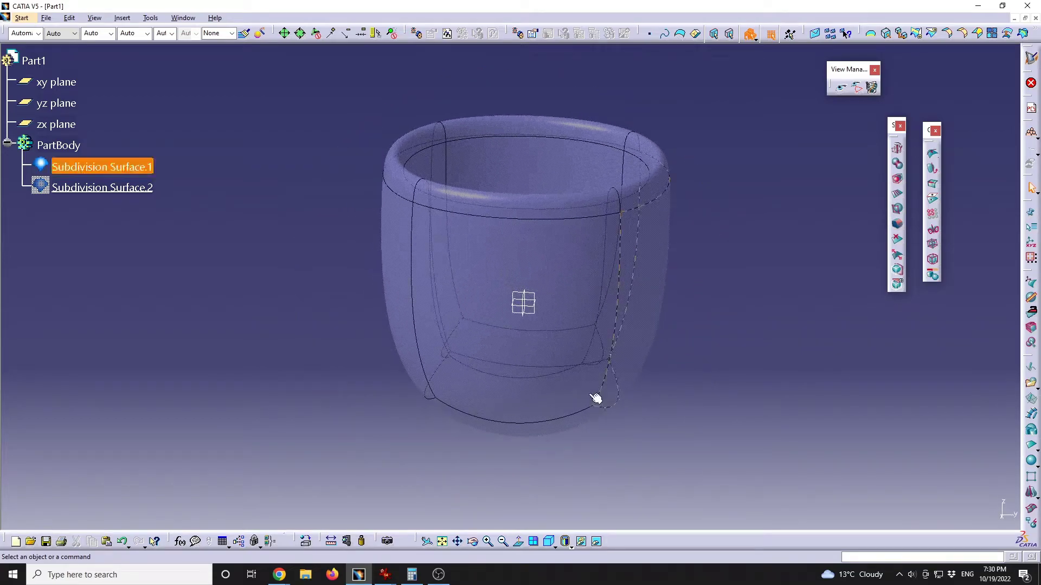
Switch to the reference photo in IrfanView, examine the glass cup's base, and return to CATIA.
{"action": "mouse_move", "coordinate": [385, 574]}
{"action": "left_click", "coordinate": [443, 544]}
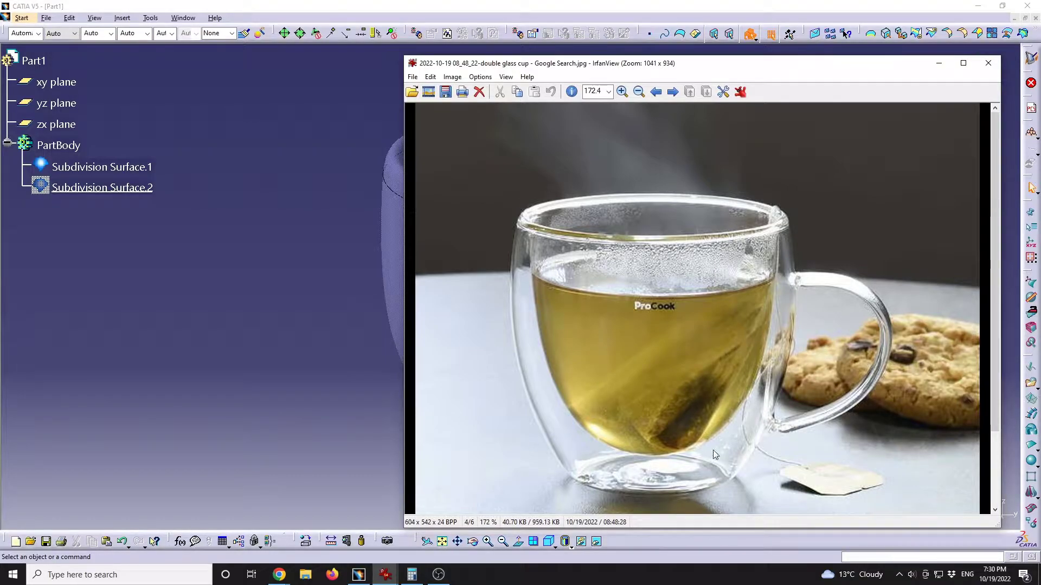
{"action": "key", "text": "alt+Tab"}
Edit the cup surface and apply an attraction weight of 24% to the edges of its outer bottom face.
{"action": "middle_click_drag", "start_coordinate": [499, 455], "coordinate": [553, 302]}
{"action": "double_click", "coordinate": [145, 169]}
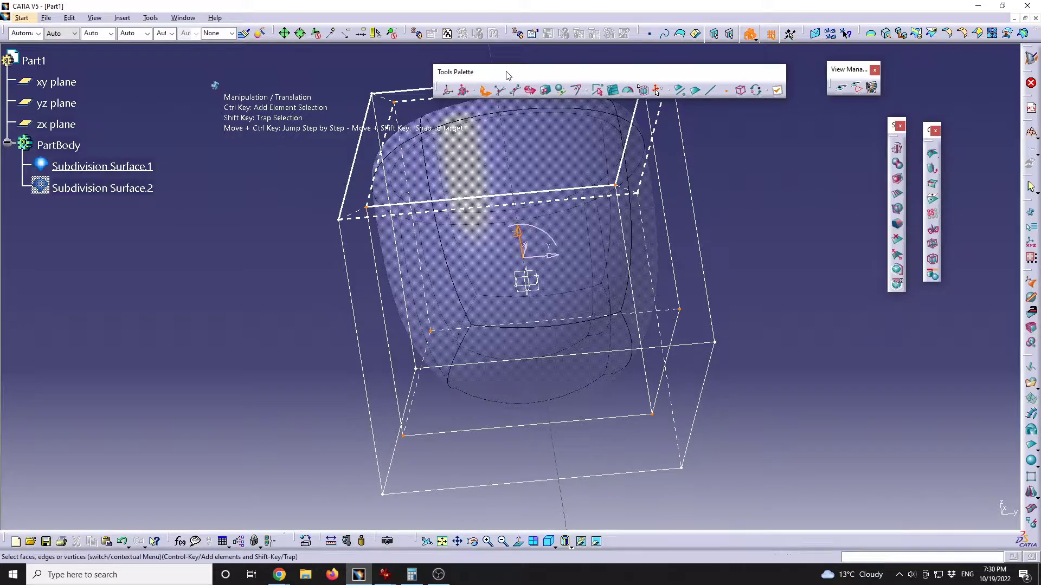
{"action": "middle_click_drag", "start_coordinate": [580, 360], "coordinate": [542, 352]}
{"action": "left_click", "coordinate": [594, 384]}
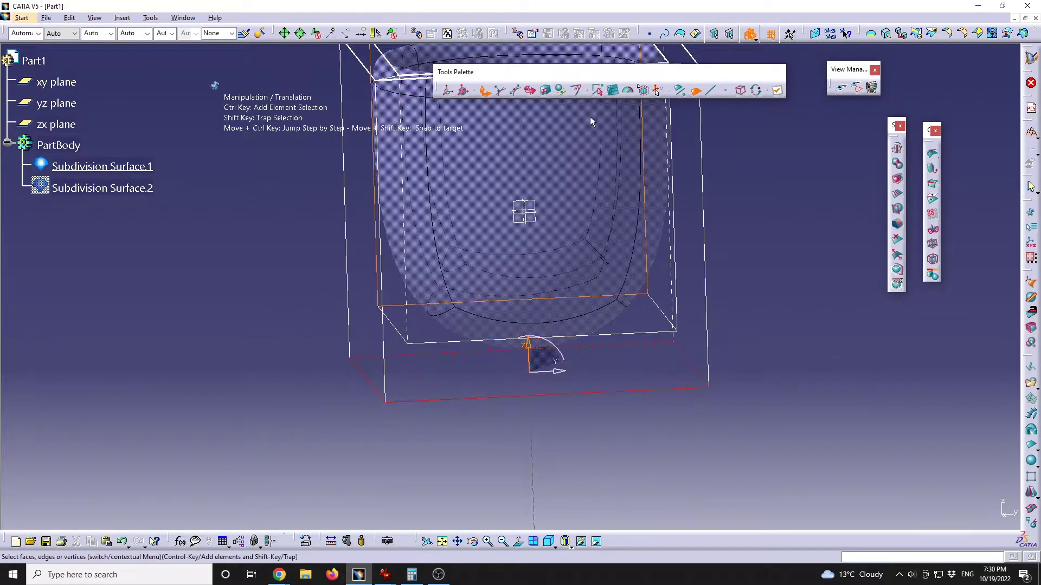
{"action": "left_click", "coordinate": [576, 91]}
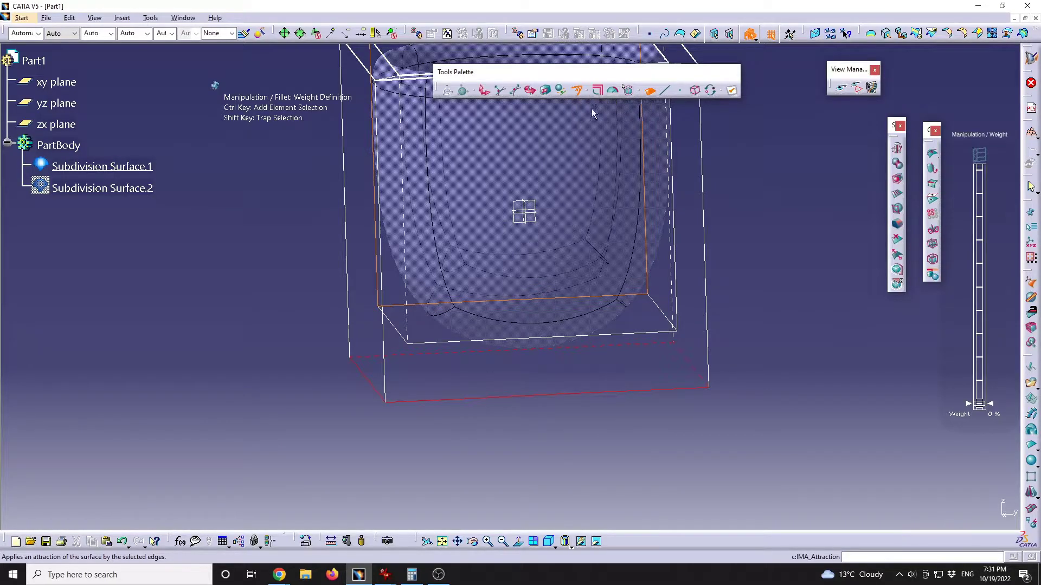
{"action": "left_click_drag", "start_coordinate": [979, 414], "coordinate": [982, 346]}
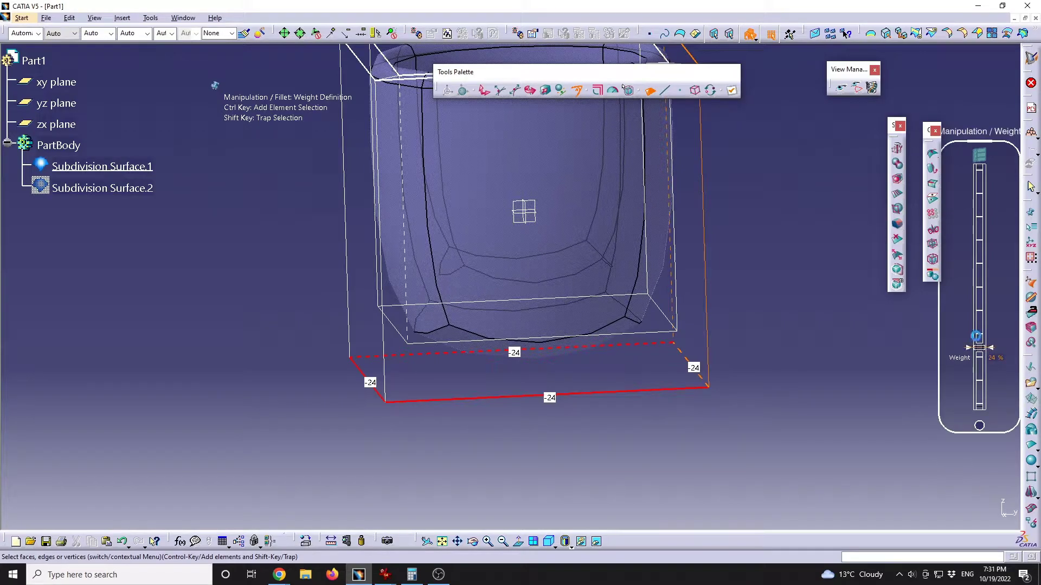
Adjust the attraction weight of the outer bottom edges to 25% and leave the edit.
{"action": "middle_click_drag", "start_coordinate": [620, 158], "coordinate": [526, 432]}
{"action": "scroll", "coordinate": [526, 432], "scroll_direction": "up", "scroll_amount": 1}
{"action": "middle_click_drag", "start_coordinate": [488, 374], "coordinate": [499, 267]}
{"action": "mouse_move", "coordinate": [988, 352]}
{"action": "left_mouse_down"}
{"action": "mouse_move", "coordinate": [994, 282]}
{"action": "mouse_move", "coordinate": [994, 343]}
{"action": "left_mouse_up"}
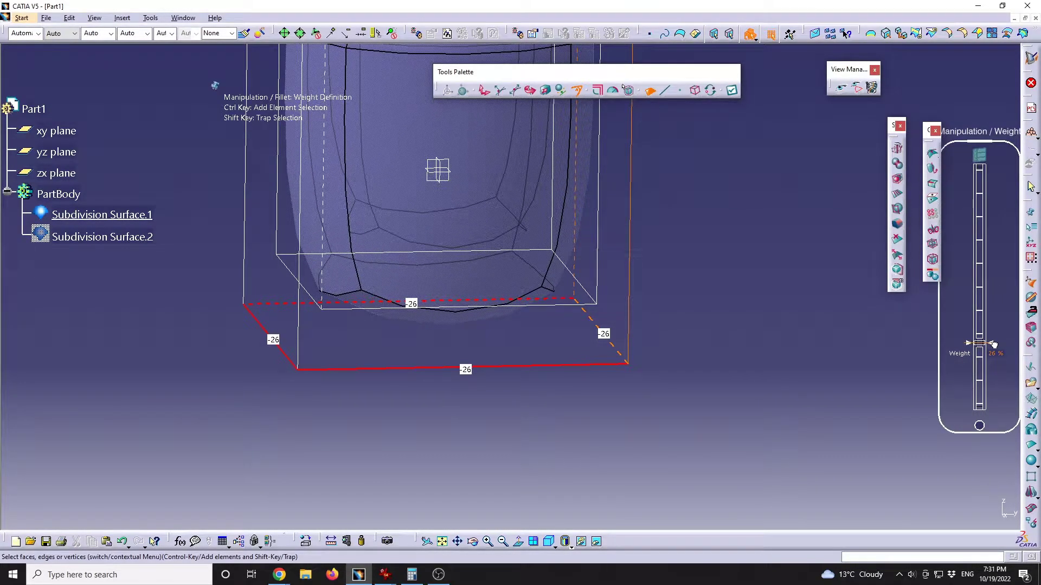
{"action": "left_click", "coordinate": [734, 295]}
Inspect the cup's bottom contour from the side and undo the attraction applied to its bottom edges.
{"action": "middle_click_drag", "start_coordinate": [501, 271], "coordinate": [548, 274]}
{"action": "left_click", "coordinate": [140, 225]}
{"action": "left_click", "coordinate": [437, 348]}
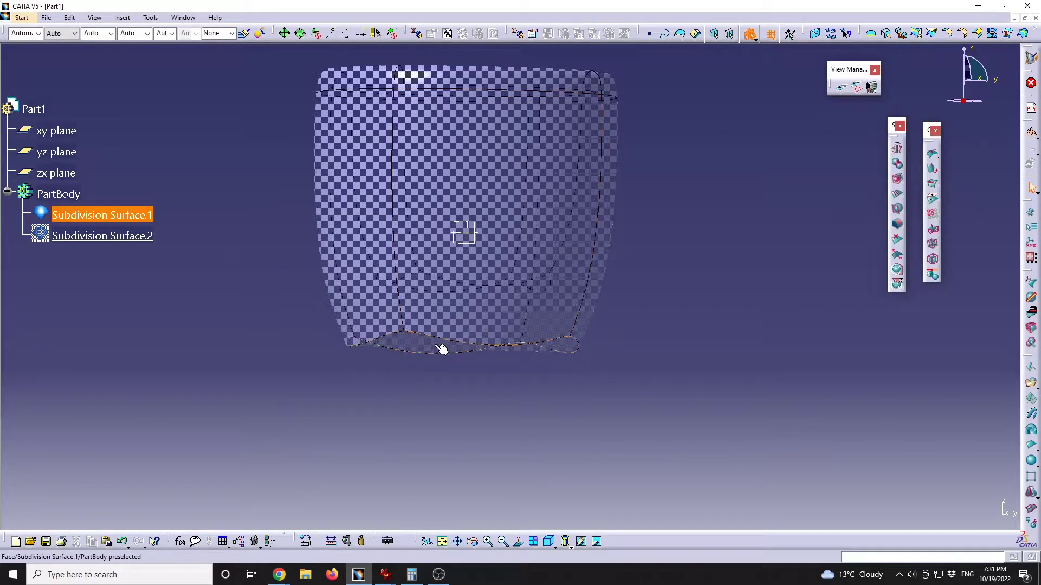
{"action": "middle_click_drag", "start_coordinate": [434, 347], "coordinate": [418, 316]}
{"action": "left_click", "coordinate": [529, 395]}
{"action": "key", "text": "ctrl+z"}
{"action": "left_click", "coordinate": [522, 391]}
Edit the outer bottom face with a smooth connection and an edge attraction weight of 49%.
{"action": "double_click", "coordinate": [481, 329]}
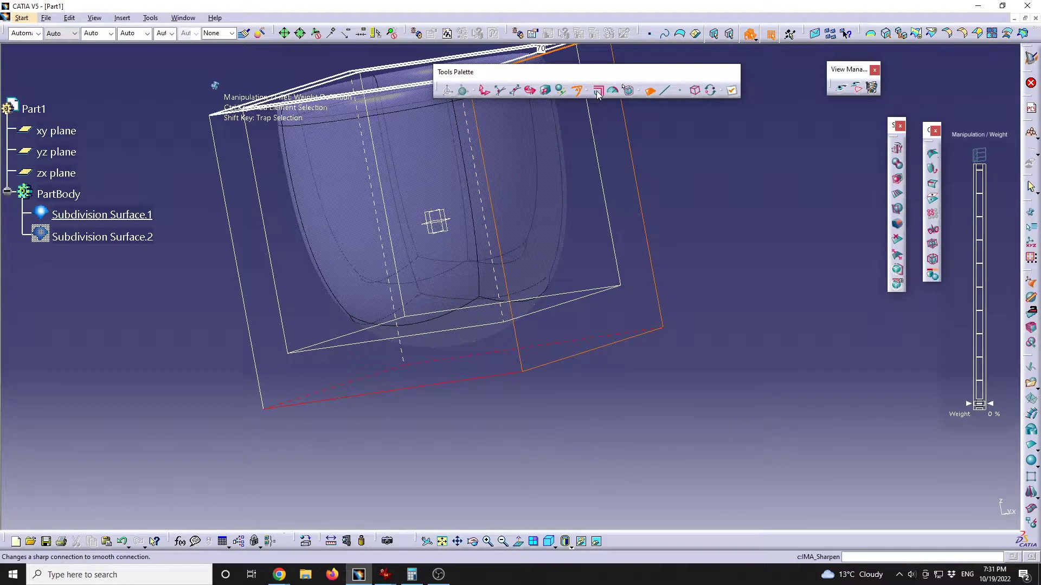
{"action": "left_click", "coordinate": [598, 91]}
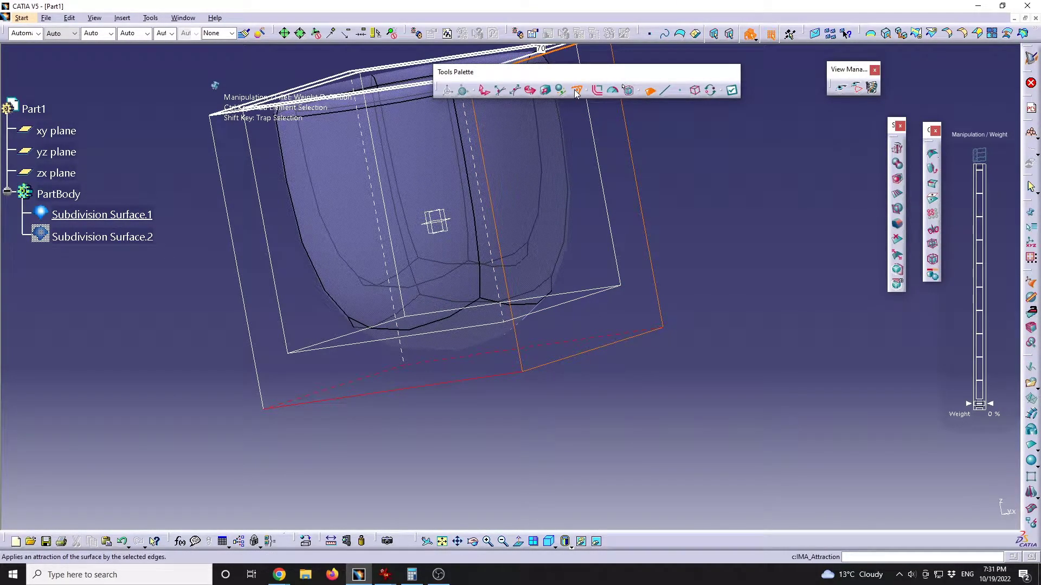
{"action": "left_click_drag", "start_coordinate": [988, 404], "coordinate": [991, 291]}
{"action": "key", "text": "Escape"}
Reselect the outer bottom face, change its edges to a sharp connection and leave the edit.
{"action": "left_click", "coordinate": [564, 313]}
{"action": "middle_click_drag", "start_coordinate": [611, 380], "coordinate": [494, 337]}
{"action": "middle_click_drag", "start_coordinate": [609, 350], "coordinate": [553, 309]}
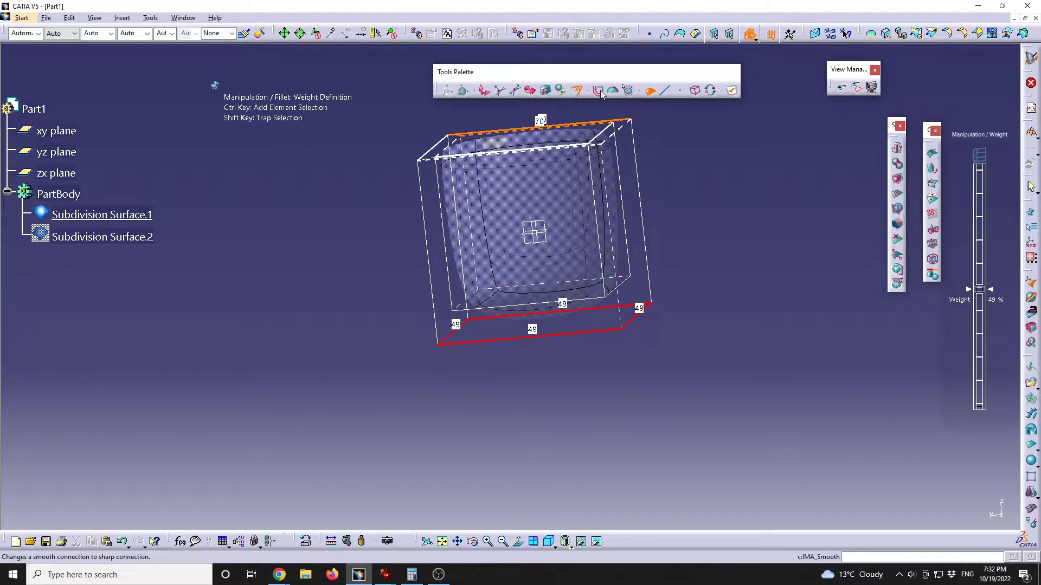
{"action": "left_click", "coordinate": [600, 91]}
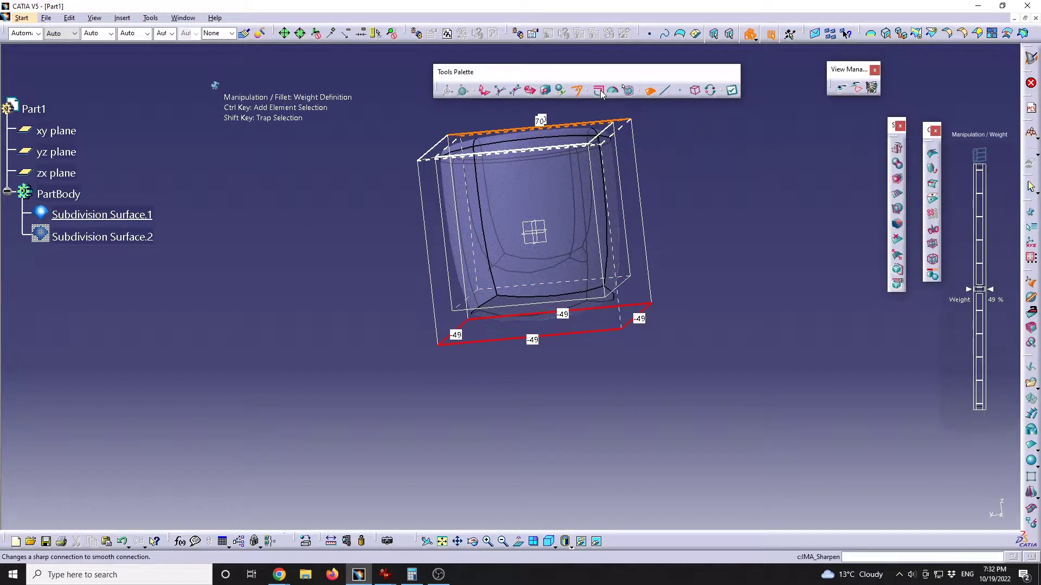
{"action": "left_click", "coordinate": [712, 316]}
{"action": "left_click", "coordinate": [558, 312]}
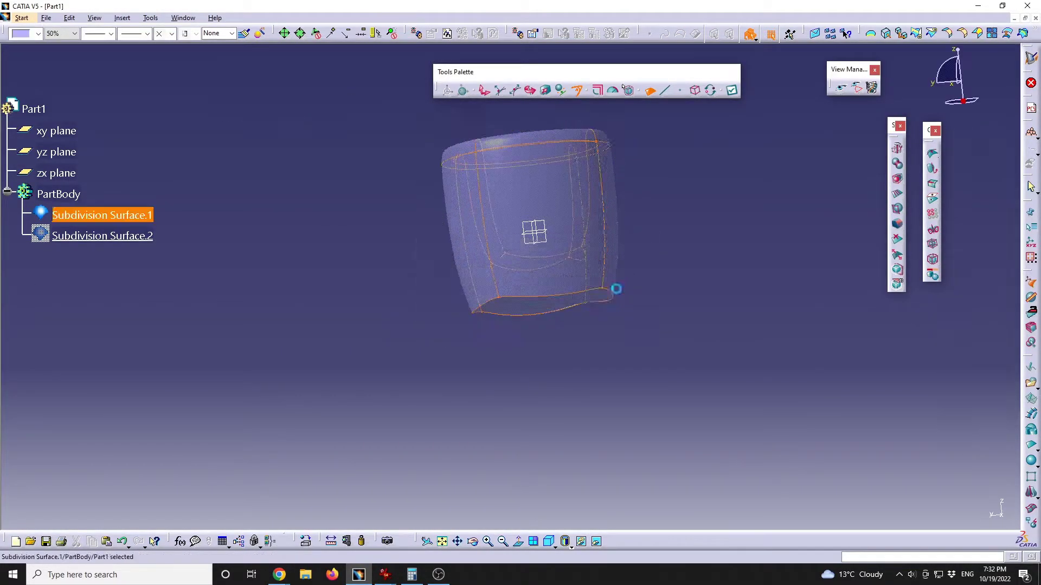
Check the underside's shape and change the outer bottom edges back to a smooth connection.
{"action": "middle_click_drag", "start_coordinate": [614, 227], "coordinate": [667, 222]}
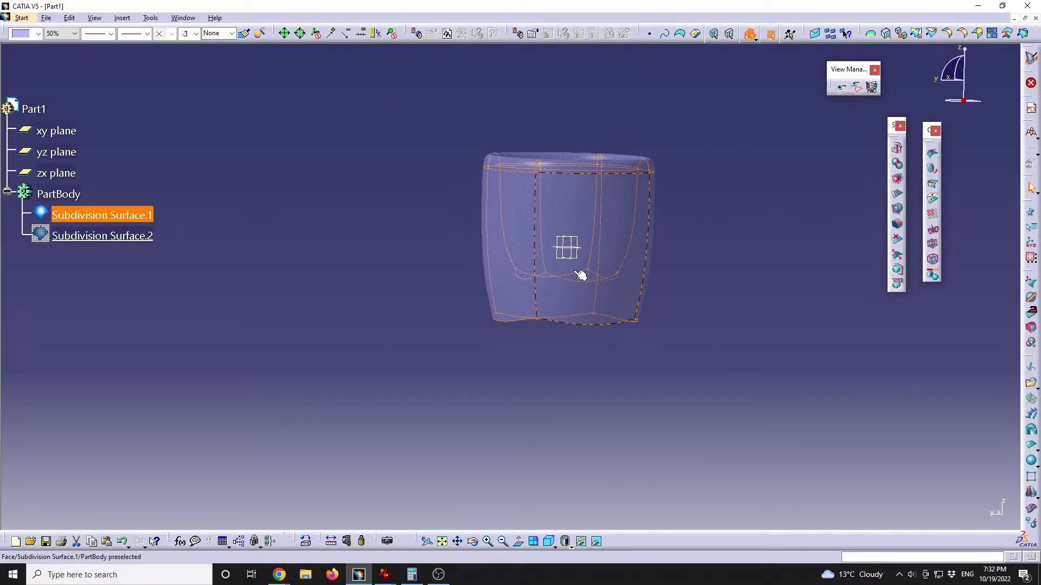
{"action": "middle_click_drag", "start_coordinate": [595, 362], "coordinate": [576, 335]}
{"action": "middle_click_drag", "start_coordinate": [560, 294], "coordinate": [573, 244]}
{"action": "left_click", "coordinate": [621, 332]}
{"action": "left_click", "coordinate": [596, 88]}
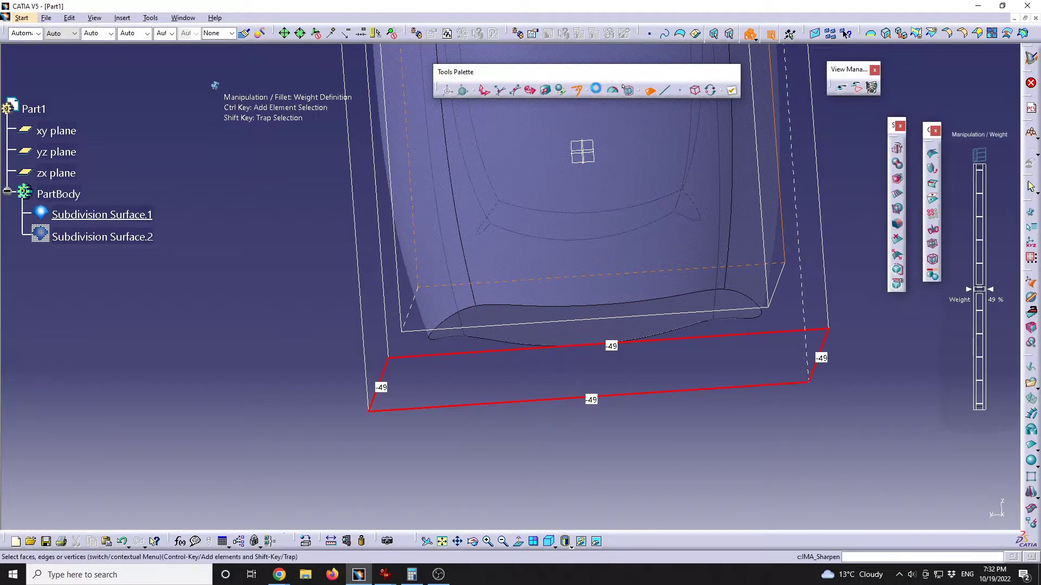
{"action": "key", "text": "Escape"}
{"action": "left_click", "coordinate": [557, 311]}
{"action": "middle_click_drag", "start_coordinate": [577, 258], "coordinate": [472, 336]}
Compare the cup's underside with the base in the IrfanView reference photo and return to CATIA.
{"action": "mouse_move", "coordinate": [384, 575]}
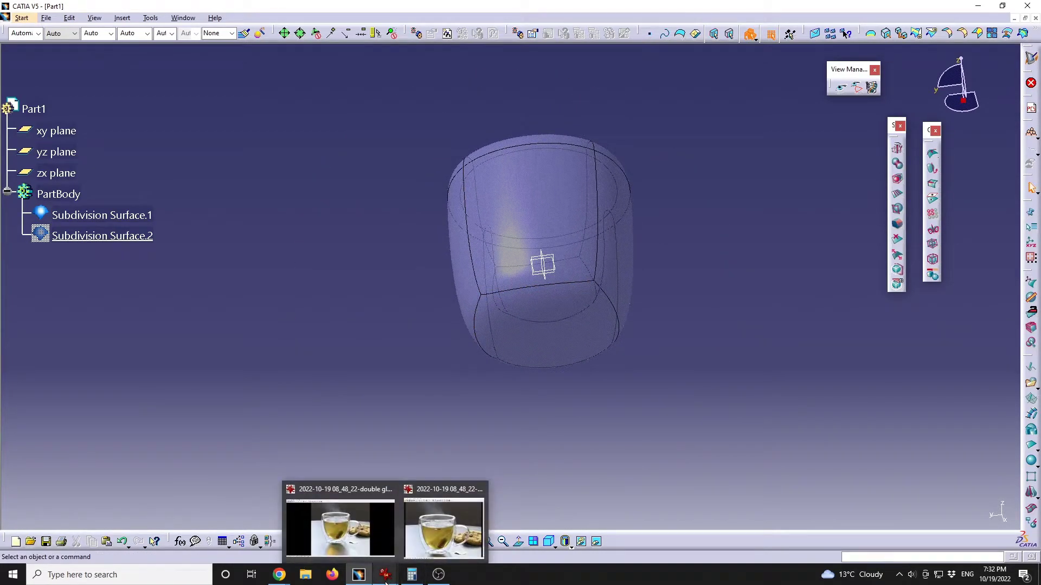
{"action": "left_click", "coordinate": [444, 520]}
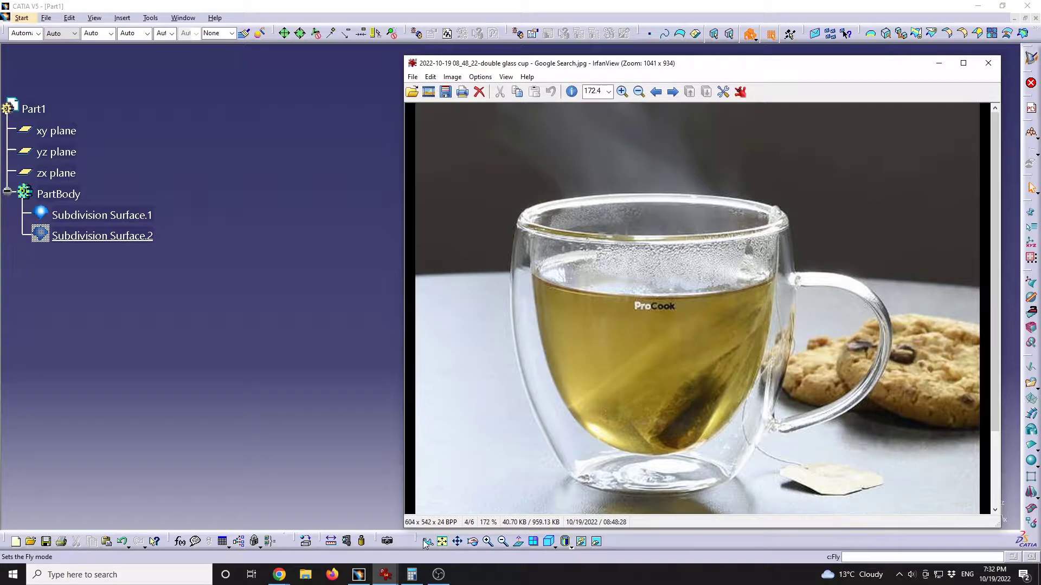
{"action": "left_click", "coordinate": [368, 579]}
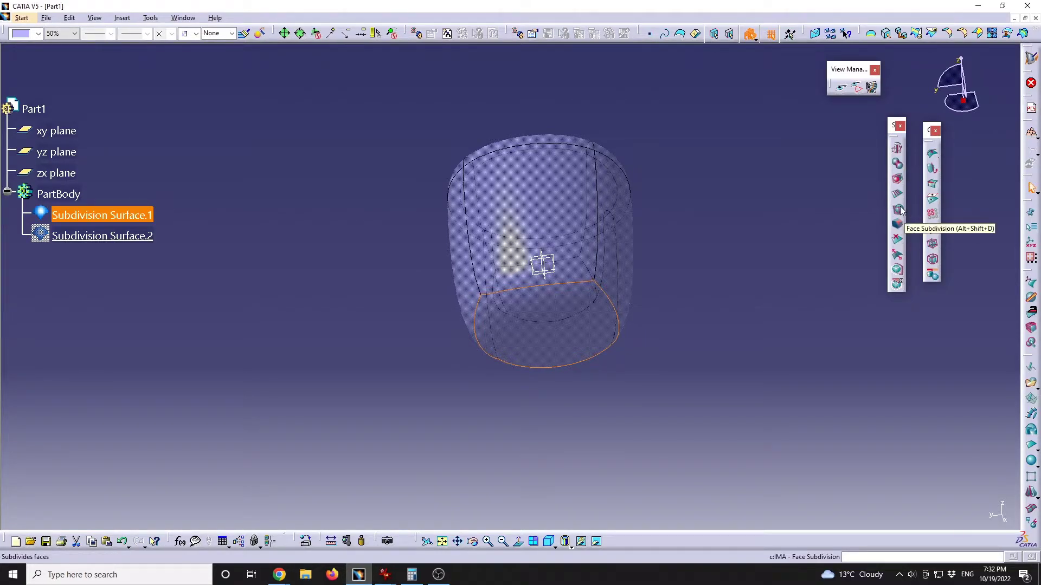
Subdivide the cup's outer bottom face with a Face Subdivision ratio of 0.9.
{"action": "left_click", "coordinate": [897, 209]}
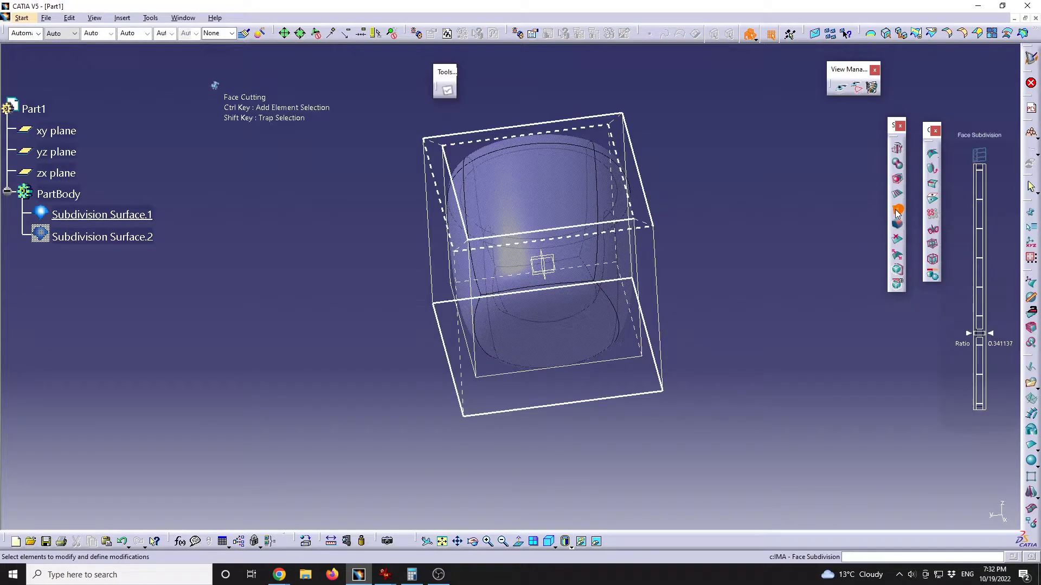
{"action": "left_click", "coordinate": [571, 378]}
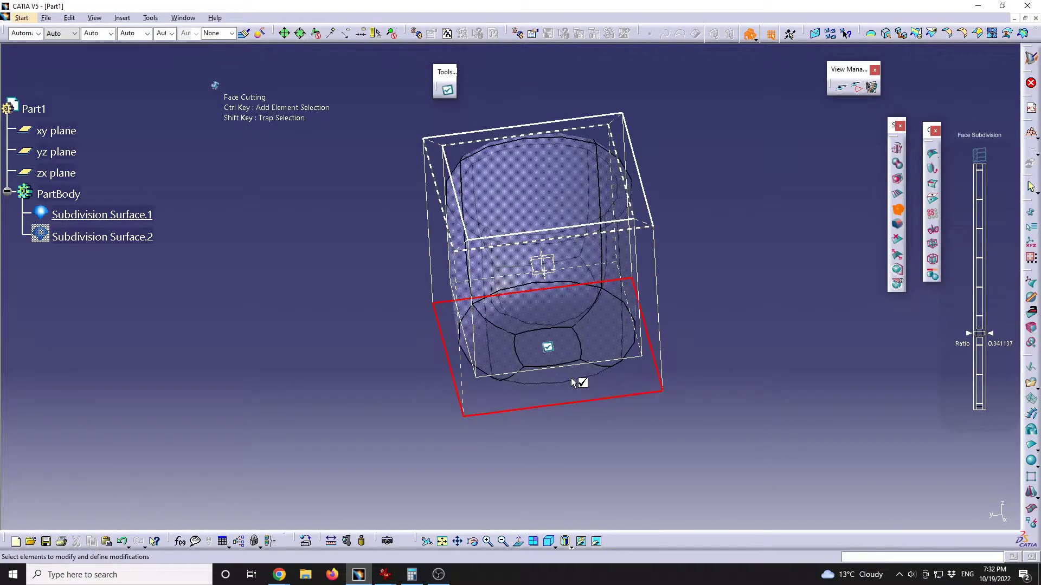
{"action": "middle_click_drag", "start_coordinate": [585, 356], "coordinate": [558, 303]}
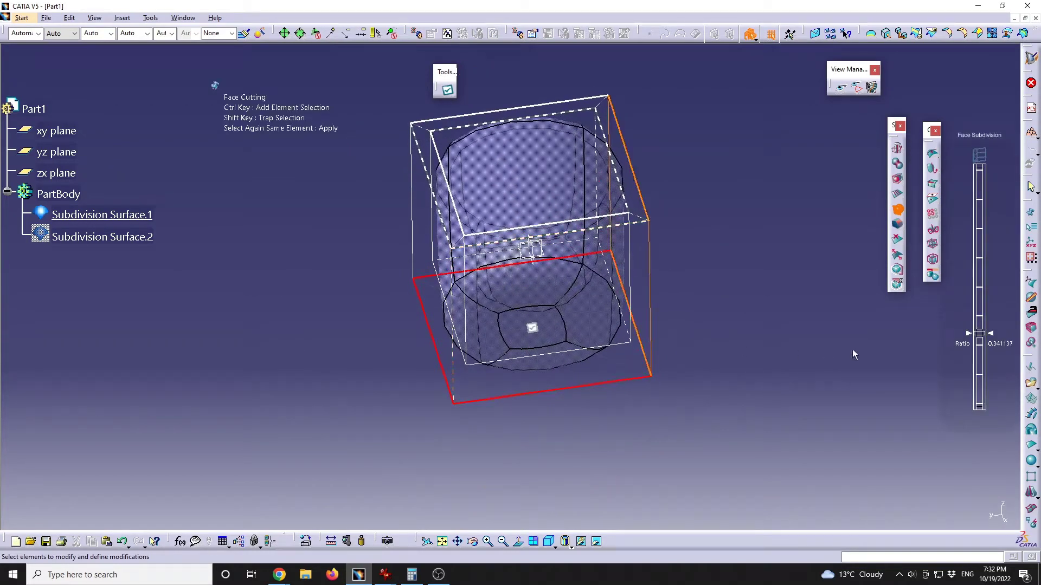
{"action": "left_click_drag", "start_coordinate": [980, 336], "coordinate": [1002, 172]}
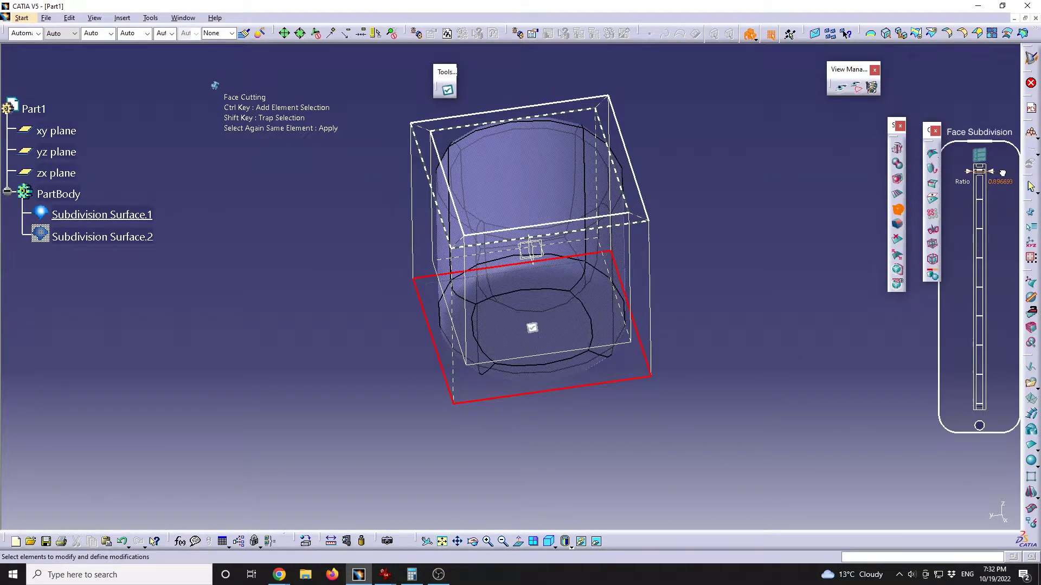
{"action": "left_click", "coordinate": [764, 328]}
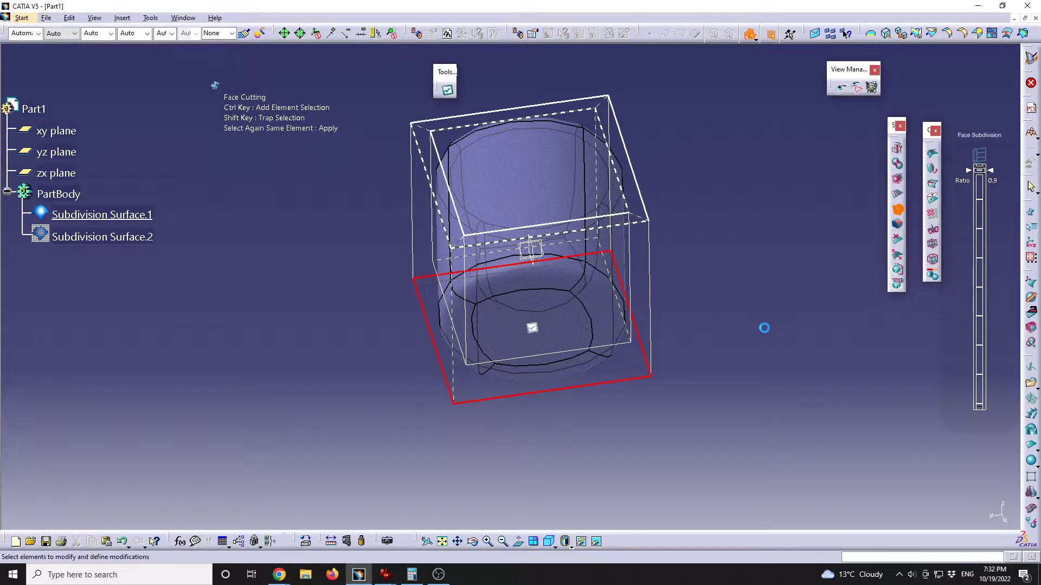
{"action": "left_click", "coordinate": [718, 288]}
Compare the cup's overall shape with the double glass cup photo in IrfanView and return to CATIA.
{"action": "middle_click_drag", "start_coordinate": [574, 244], "coordinate": [522, 374]}
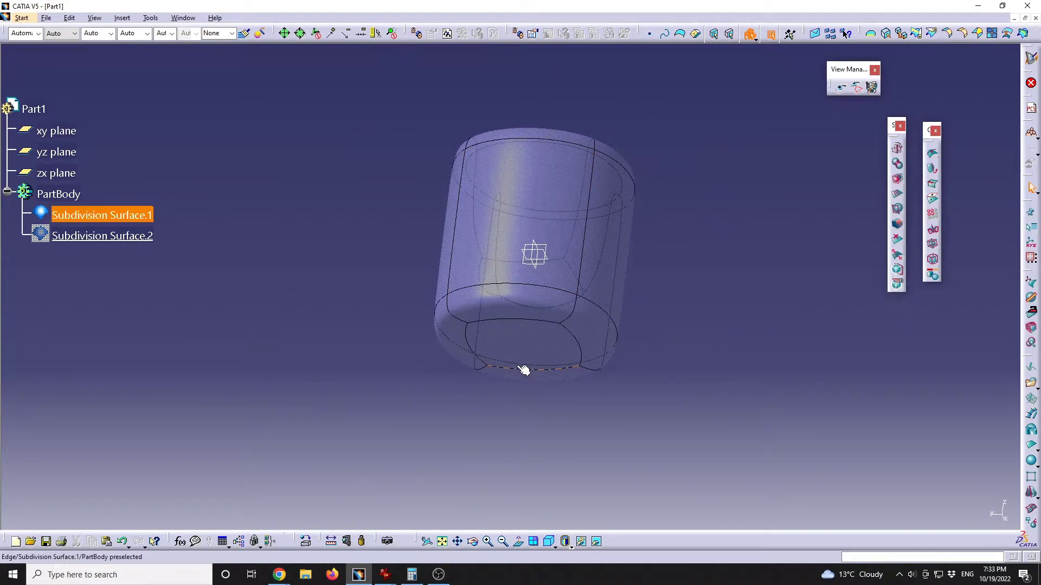
{"action": "middle_click_drag", "start_coordinate": [545, 319], "coordinate": [441, 507]}
{"action": "mouse_move", "coordinate": [385, 575]}
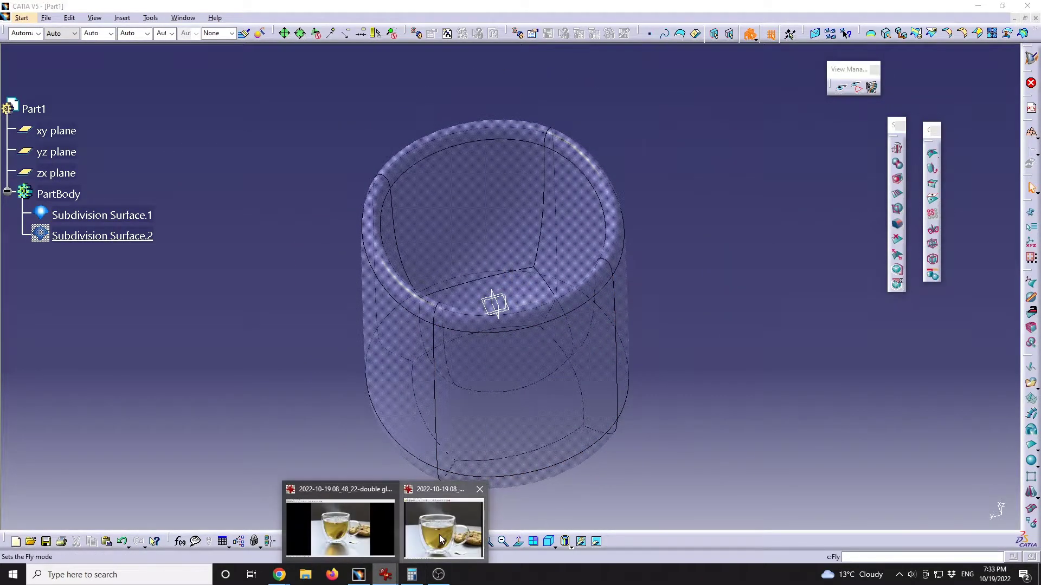
{"action": "left_click", "coordinate": [440, 535]}
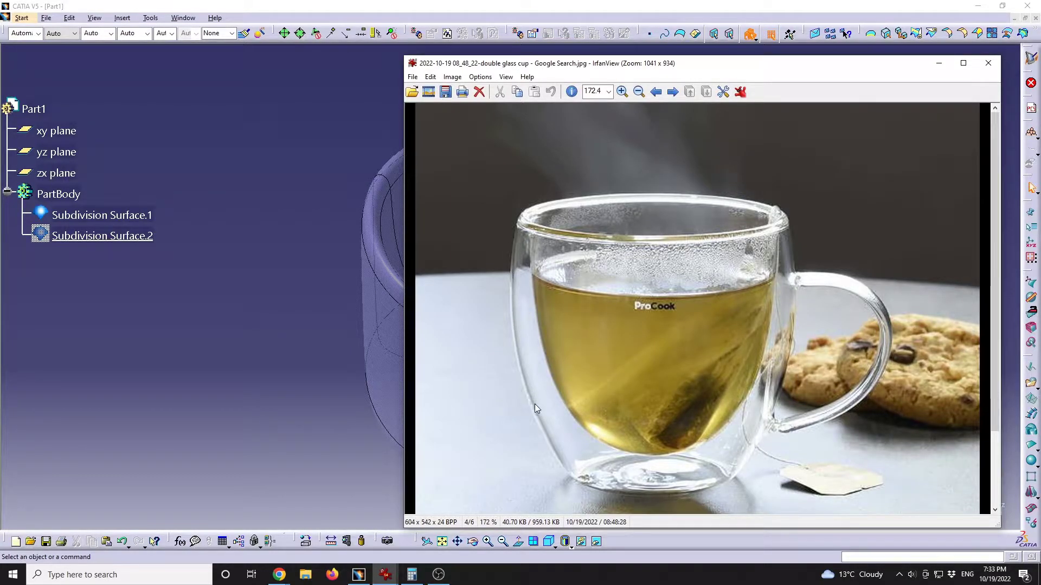
{"action": "left_click", "coordinate": [349, 344]}
Edit the cup's subdivision surface, trap-select all vertices of the outer bottom and open the Affinity values for them.
{"action": "middle_click_drag", "start_coordinate": [348, 343], "coordinate": [362, 148]}
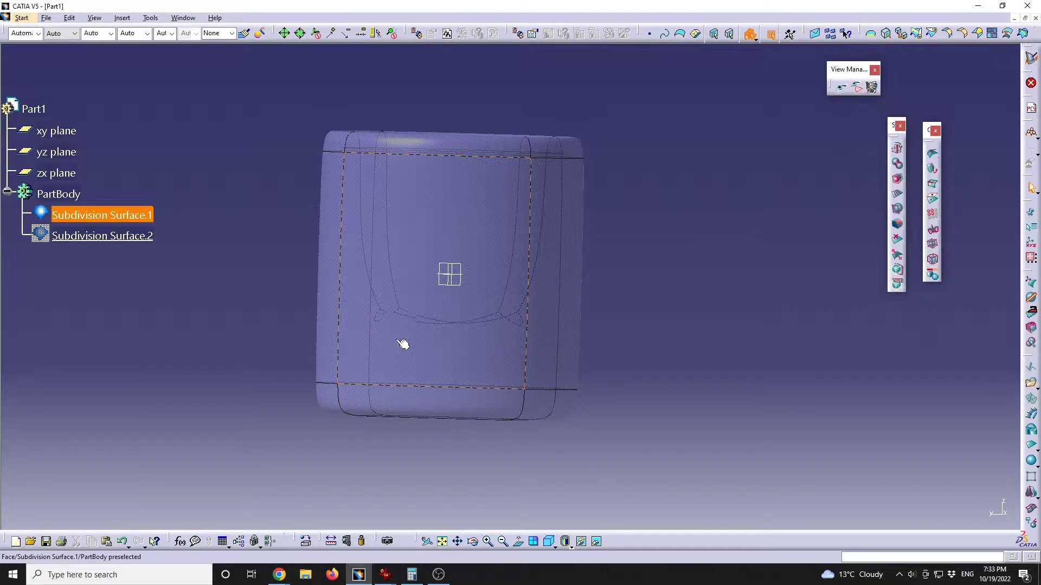
{"action": "middle_click_drag", "start_coordinate": [477, 380], "coordinate": [514, 253]}
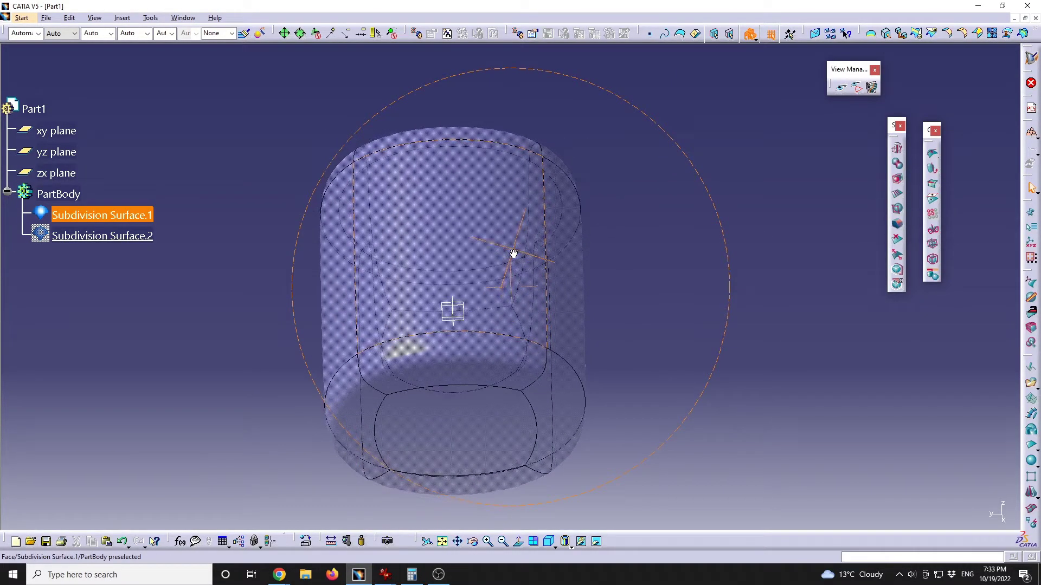
{"action": "left_click", "coordinate": [492, 437]}
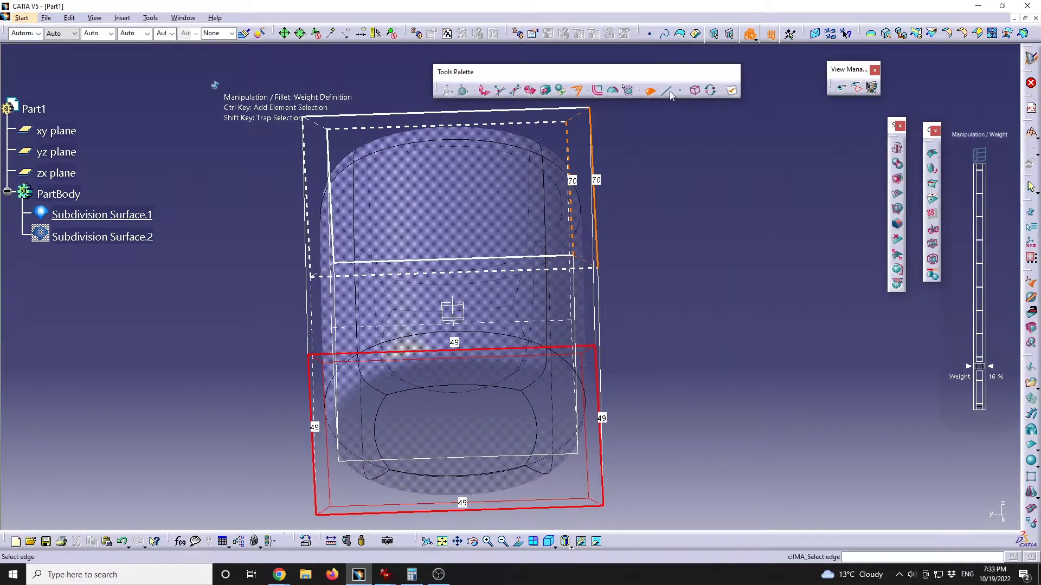
{"action": "middle_click_drag", "start_coordinate": [577, 354], "coordinate": [618, 344]}
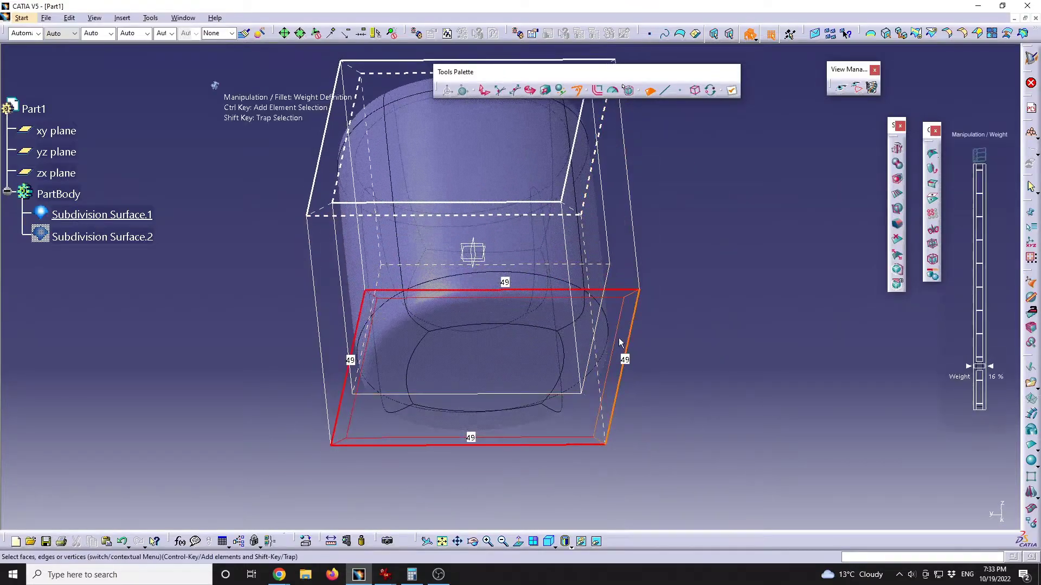
{"action": "middle_click_drag", "start_coordinate": [545, 245], "coordinate": [516, 379]}
{"action": "left_click", "coordinate": [681, 91]}
{"action": "left_click_drag", "start_coordinate": [705, 485], "coordinate": [617, 418]}
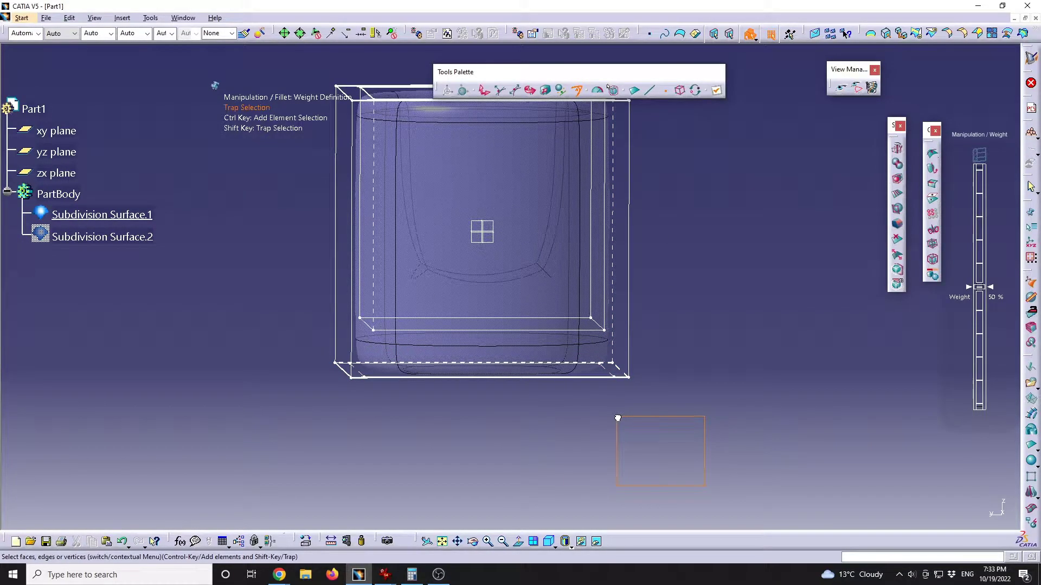
{"action": "left_click_drag", "start_coordinate": [574, 392], "coordinate": [294, 347]}
{"action": "middle_click_drag", "start_coordinate": [414, 219], "coordinate": [424, 275]}
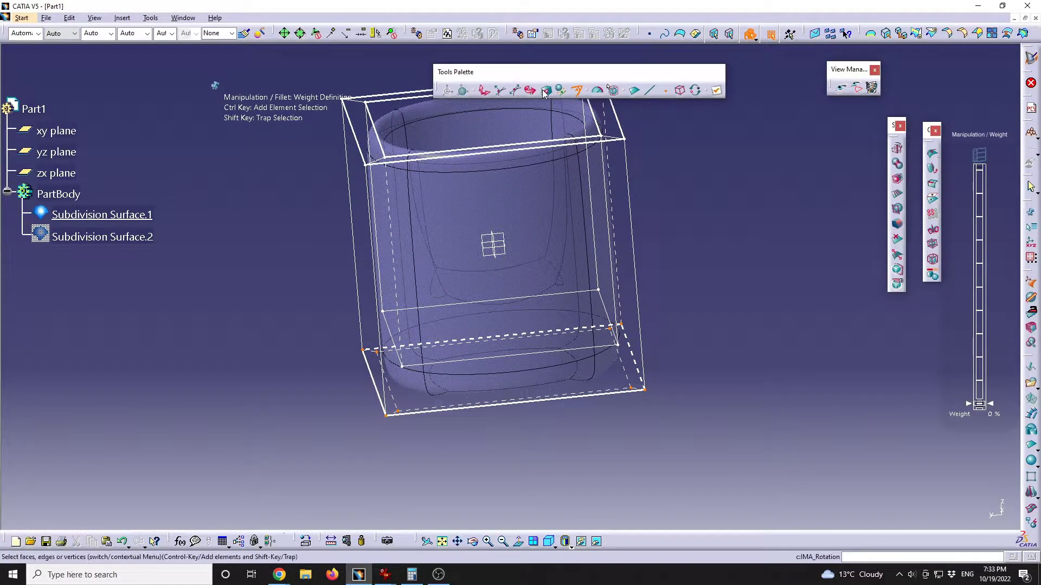
{"action": "left_click", "coordinate": [547, 91]}
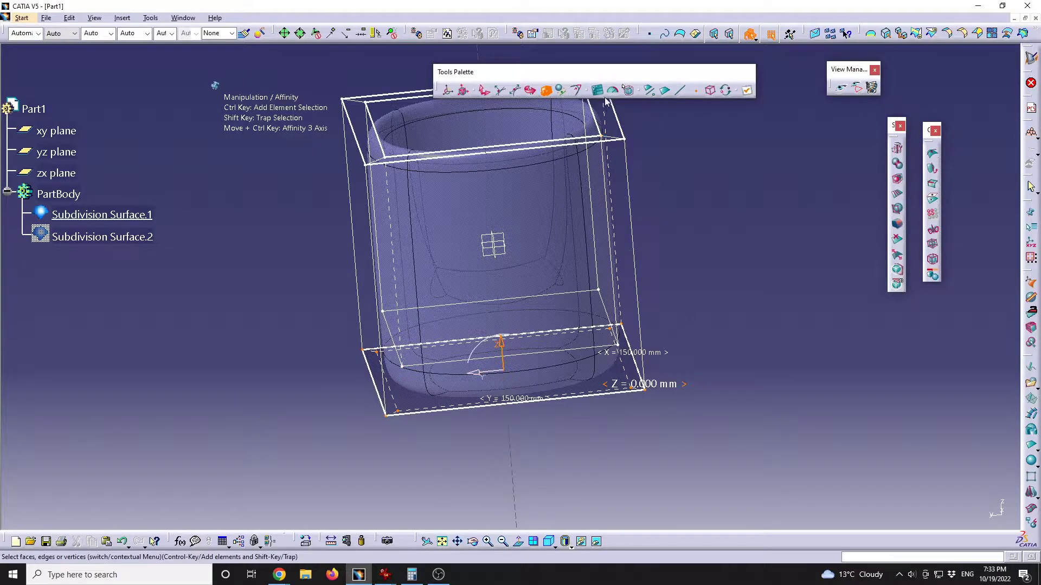
{"action": "left_click", "coordinate": [597, 90]}
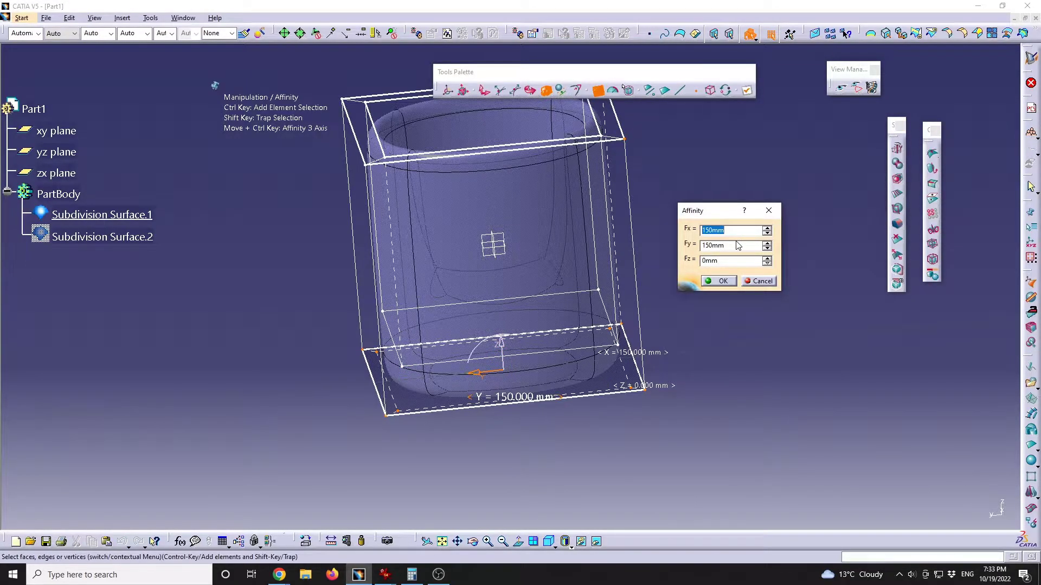
Try scaling the outer bottom vertices to 125 mm in X and Y.
{"action": "key", "text": "Tab"}
{"action": "type", "text": "7"}
{"action": "left_click", "coordinate": [734, 230]}
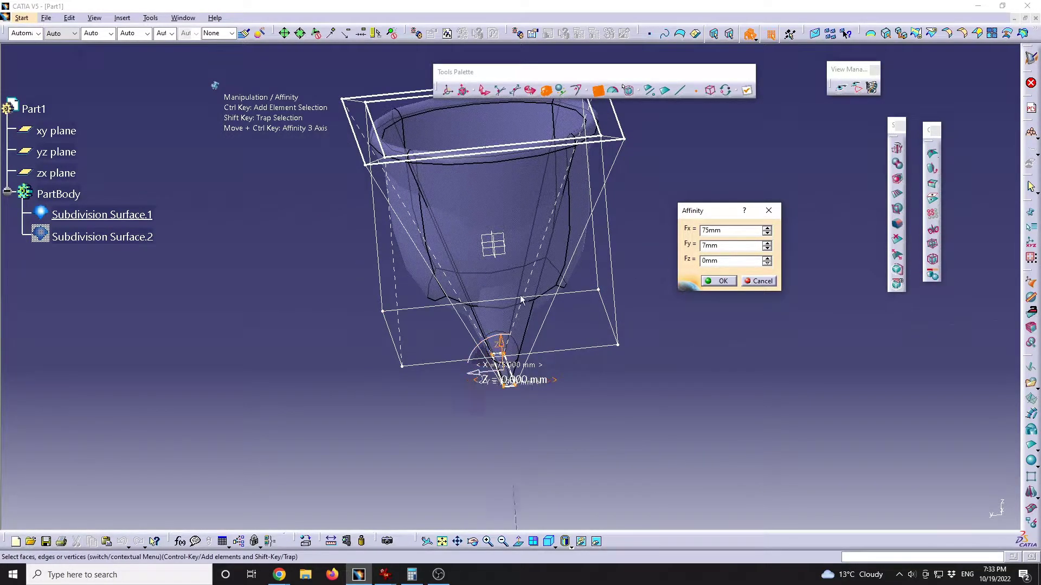
{"action": "type", "text": "125"}
{"action": "left_click_drag", "start_coordinate": [735, 232], "coordinate": [680, 249]}
{"action": "type", "text": "125"}
{"action": "left_click", "coordinate": [728, 233]}
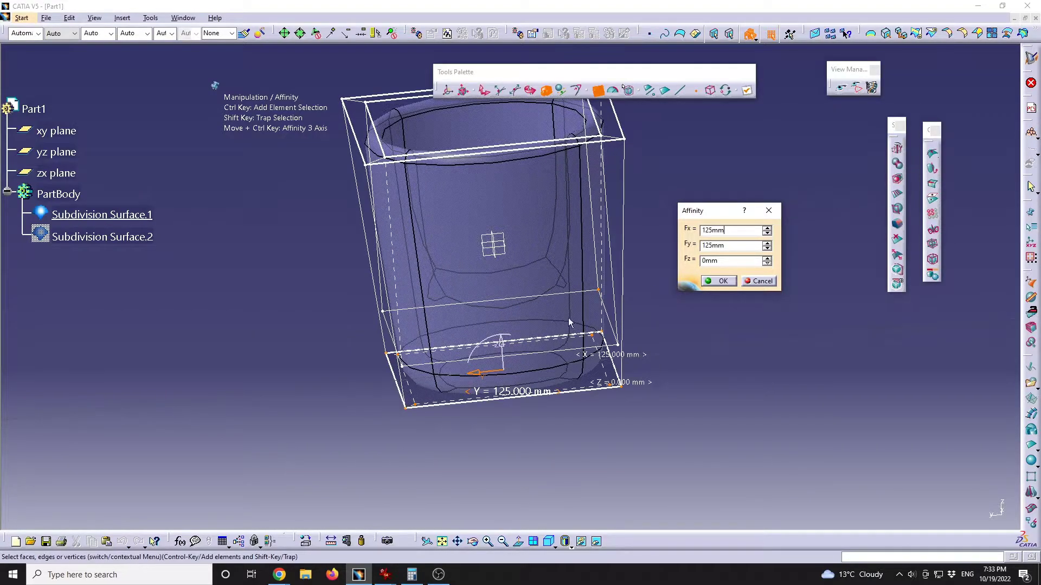
{"action": "middle_click_drag", "start_coordinate": [487, 355], "coordinate": [518, 293]}
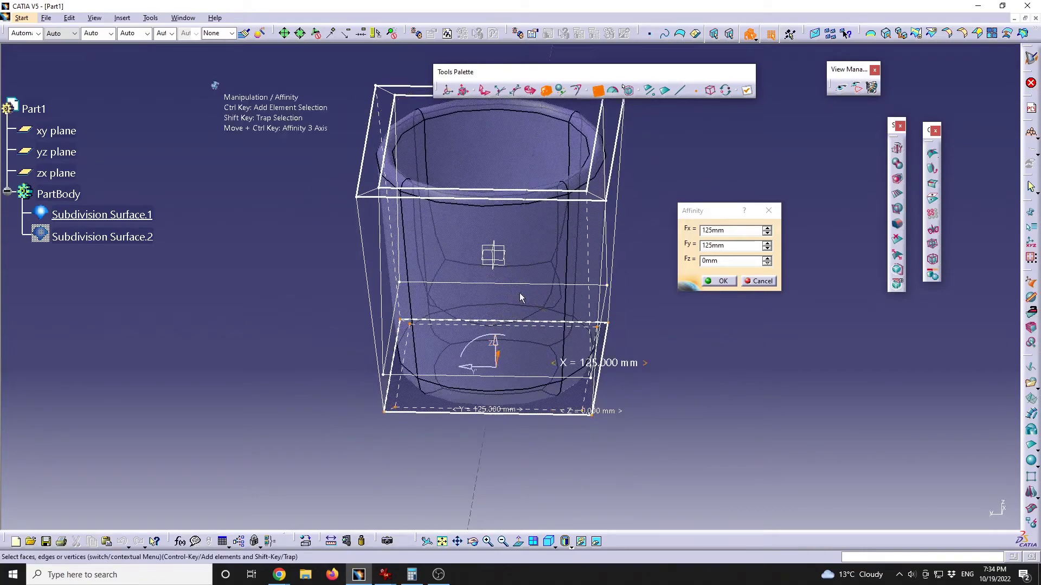
Scale the outer bottom vertices to 105 mm in X and Y and leave the surface edit.
{"action": "left_click", "coordinate": [685, 235]}
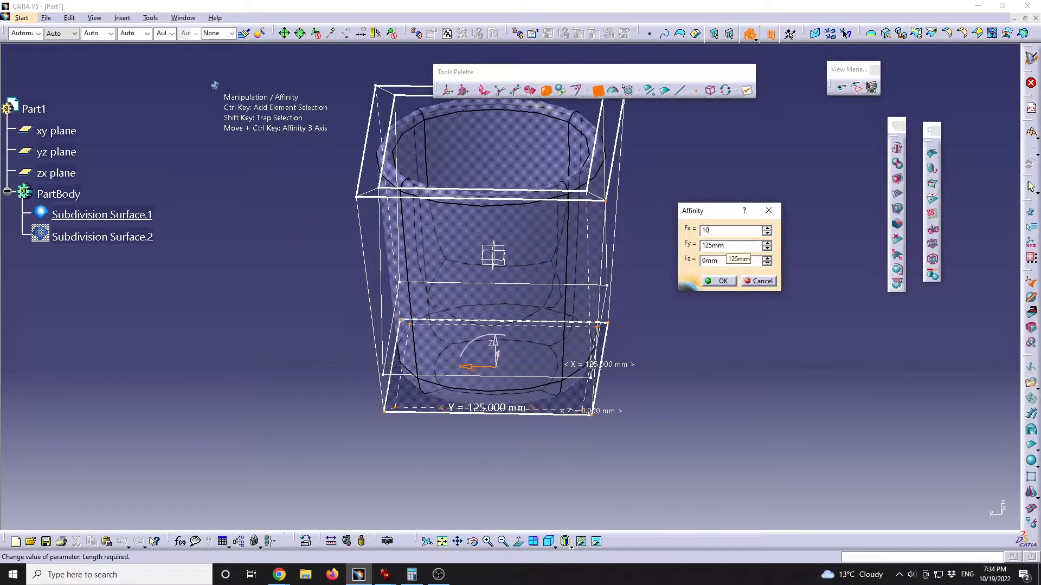
{"action": "left_click_drag", "start_coordinate": [737, 245], "coordinate": [701, 247]}
{"action": "type", "text": "105"}
{"action": "left_click", "coordinate": [727, 232]}
{"action": "middle_click_drag", "start_coordinate": [374, 330], "coordinate": [527, 176]}
{"action": "middle_click_drag", "start_coordinate": [601, 287], "coordinate": [582, 253]}
{"action": "middle_click_drag", "start_coordinate": [582, 253], "coordinate": [522, 242]}
{"action": "middle_click_drag", "start_coordinate": [547, 408], "coordinate": [532, 314]}
{"action": "left_click", "coordinate": [727, 284]}
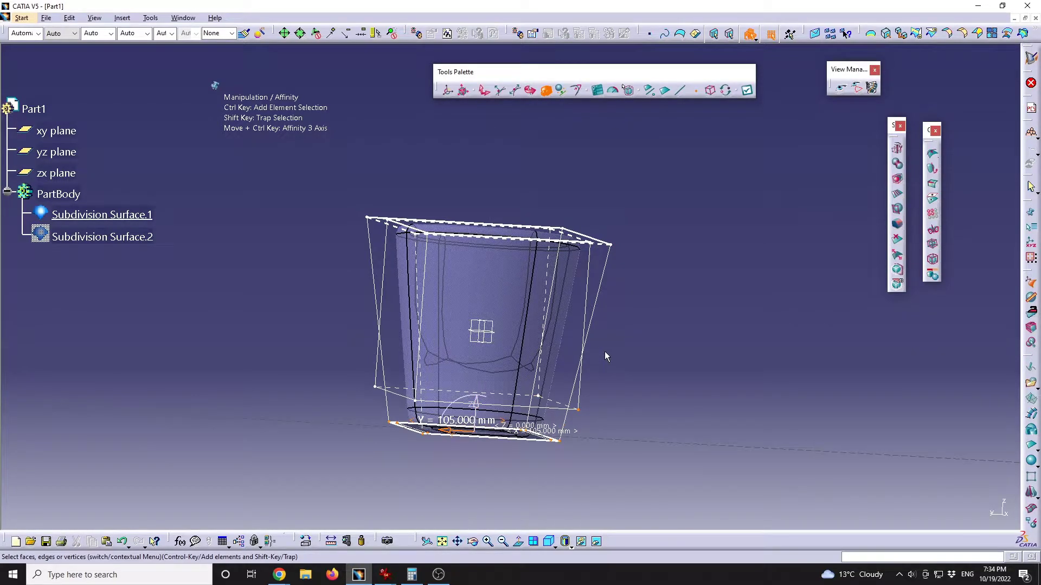
{"action": "key", "text": "Escape"}
{"action": "left_click", "coordinate": [565, 315]}
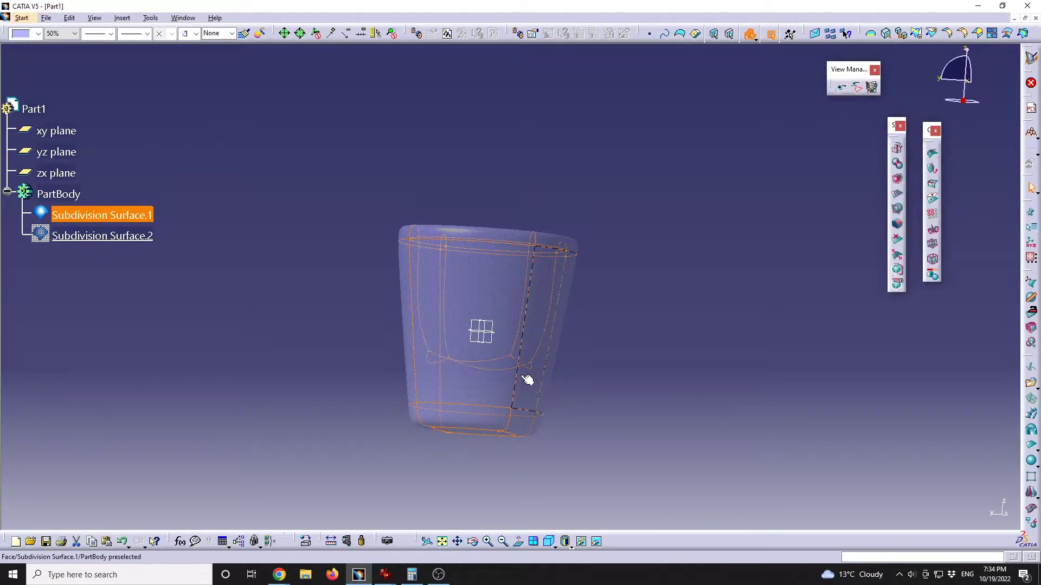
Compare the tapered cup with the IrfanView reference photo and return to CATIA.
{"action": "mouse_move", "coordinate": [385, 574]}
{"action": "left_click", "coordinate": [334, 516]}
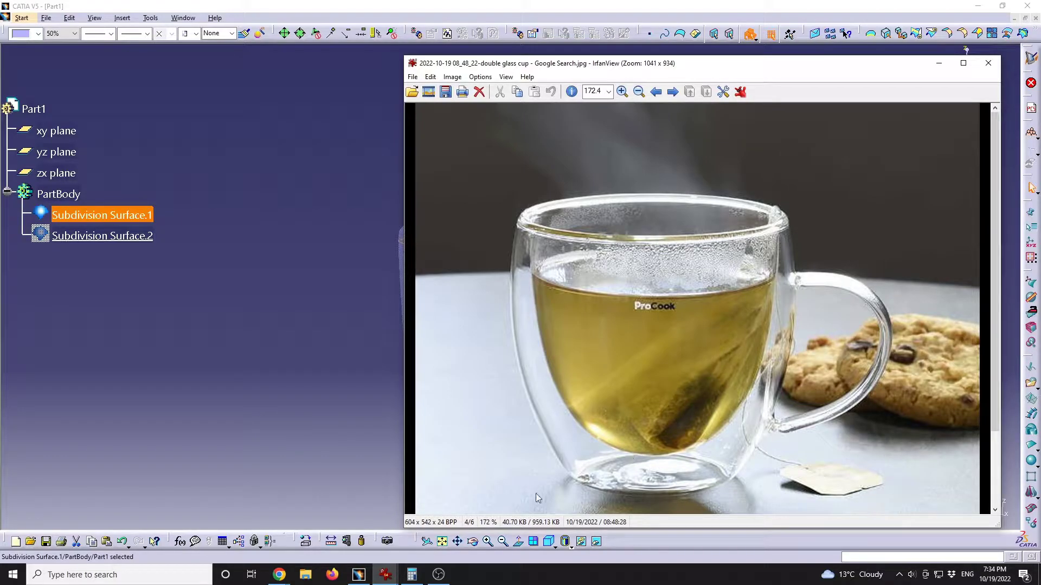
{"action": "left_click", "coordinate": [358, 575]}
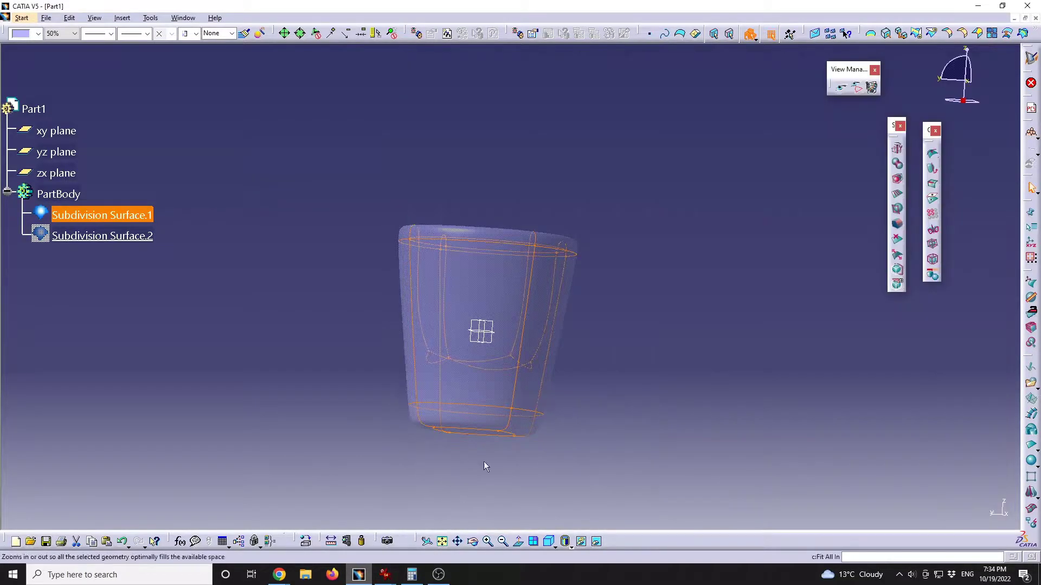
Reopen the cup surface, trap-select the outer bottom vertices and translate them upward along Z to shorten the cup.
{"action": "double_click", "coordinate": [480, 418]}
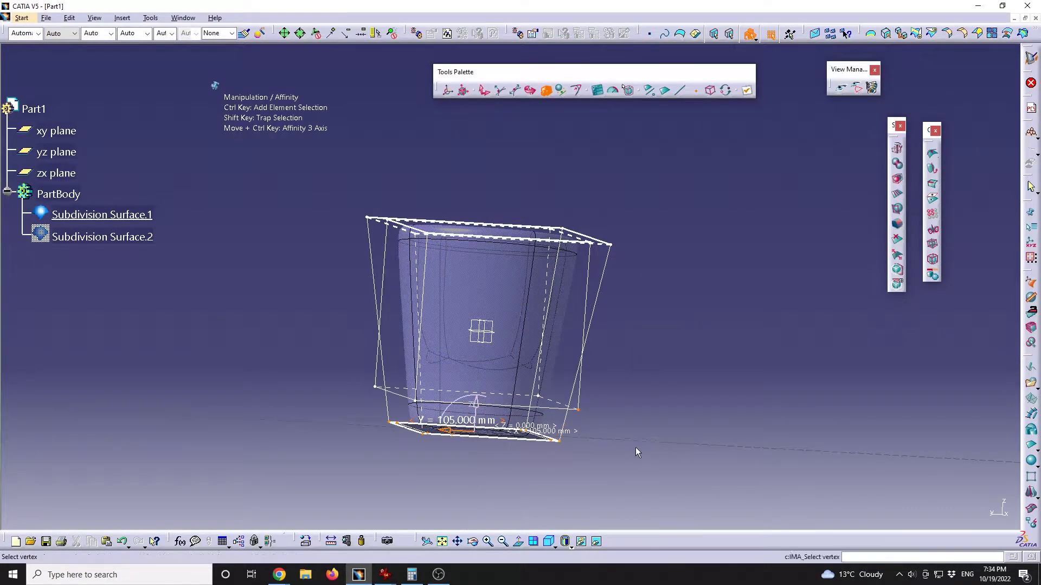
{"action": "middle_click_drag", "start_coordinate": [650, 412], "coordinate": [523, 374]}
{"action": "left_click_drag", "start_coordinate": [704, 469], "coordinate": [360, 402], "text": "shift"}
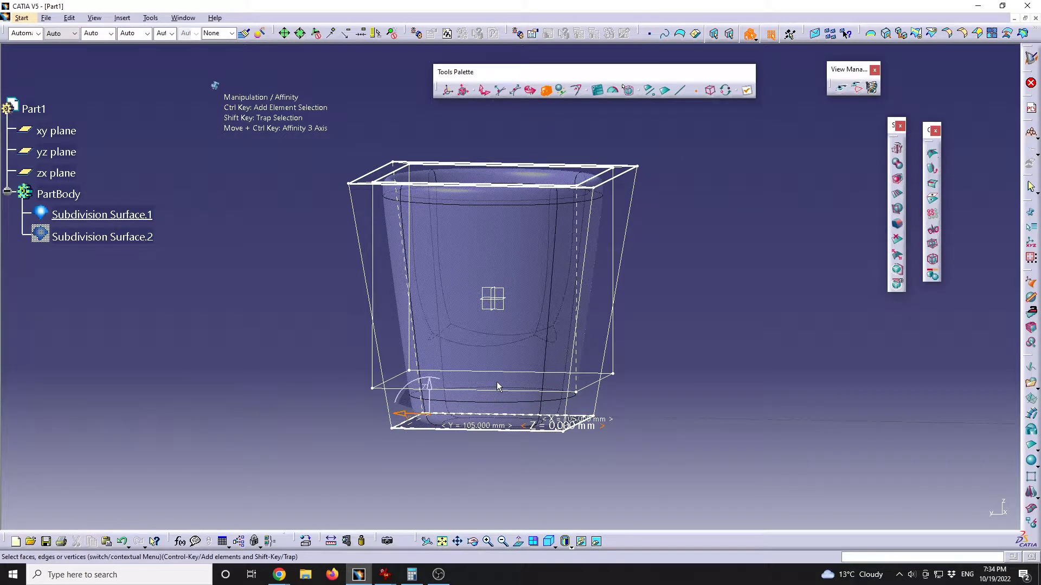
{"action": "left_click", "coordinate": [484, 90]}
{"action": "left_click_drag", "start_coordinate": [657, 475], "coordinate": [357, 404], "text": "shift"}
{"action": "left_click_drag", "start_coordinate": [495, 398], "coordinate": [505, 358]}
{"action": "key", "text": "Escape"}
{"action": "left_click", "coordinate": [560, 312]}
View the cup straight from the side and examine the handle in the IrfanView reference photo, returning to CATIA.
{"action": "middle_click_drag", "start_coordinate": [541, 224], "coordinate": [602, 319]}
{"action": "key", "text": "F5"}
{"action": "left_click", "coordinate": [437, 210]}
{"action": "middle_click_drag", "start_coordinate": [567, 270], "coordinate": [546, 401]}
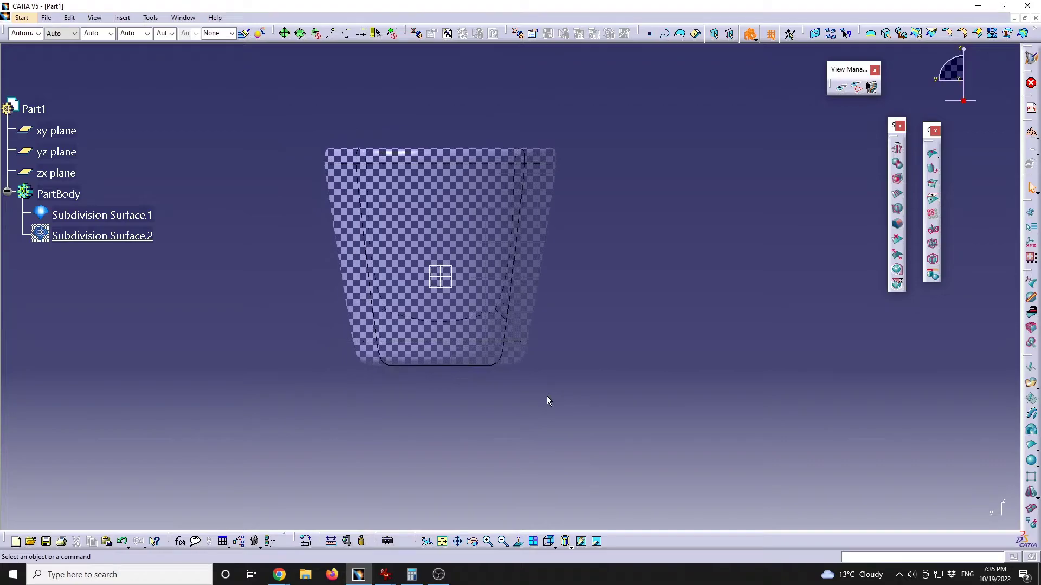
{"action": "left_click", "coordinate": [387, 575]}
{"action": "left_click", "coordinate": [445, 534]}
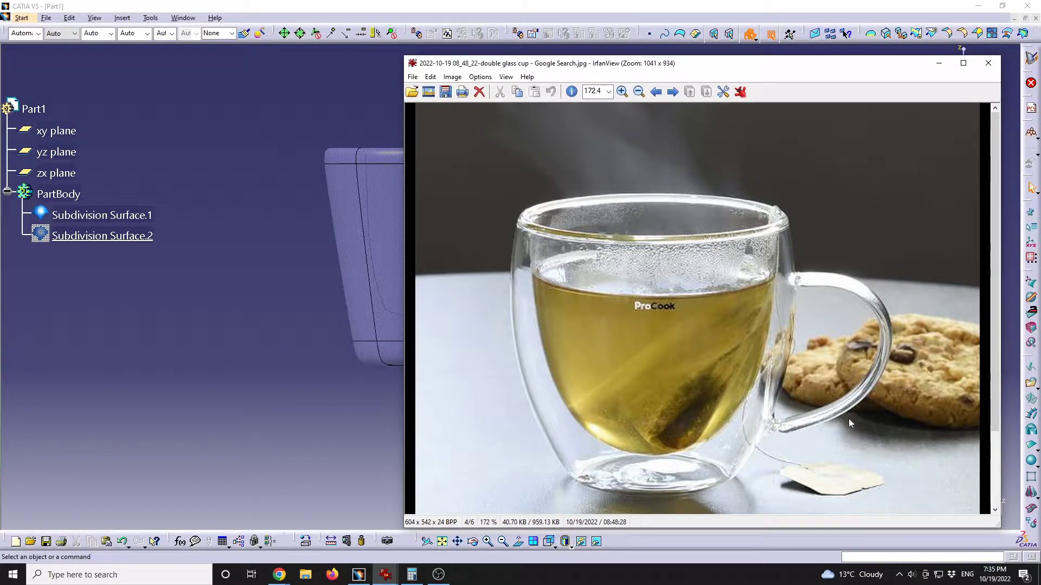
{"action": "left_click", "coordinate": [333, 414]}
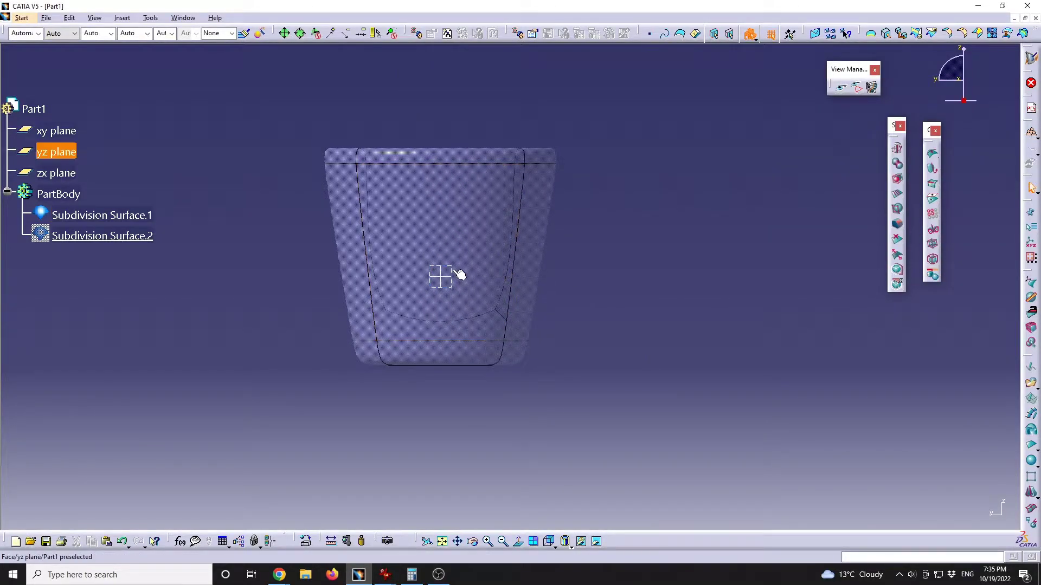
Create a torus subdivision surface on the yz plane and move it horizontally along Y to the handle side of the cup.
{"action": "left_click", "coordinate": [67, 153]}
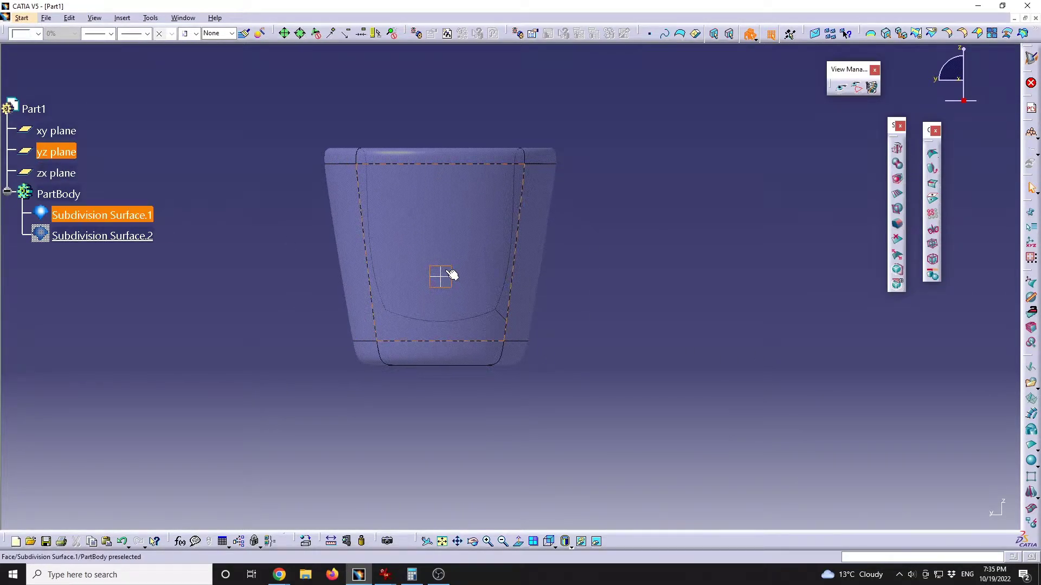
{"action": "left_click", "coordinate": [1035, 482]}
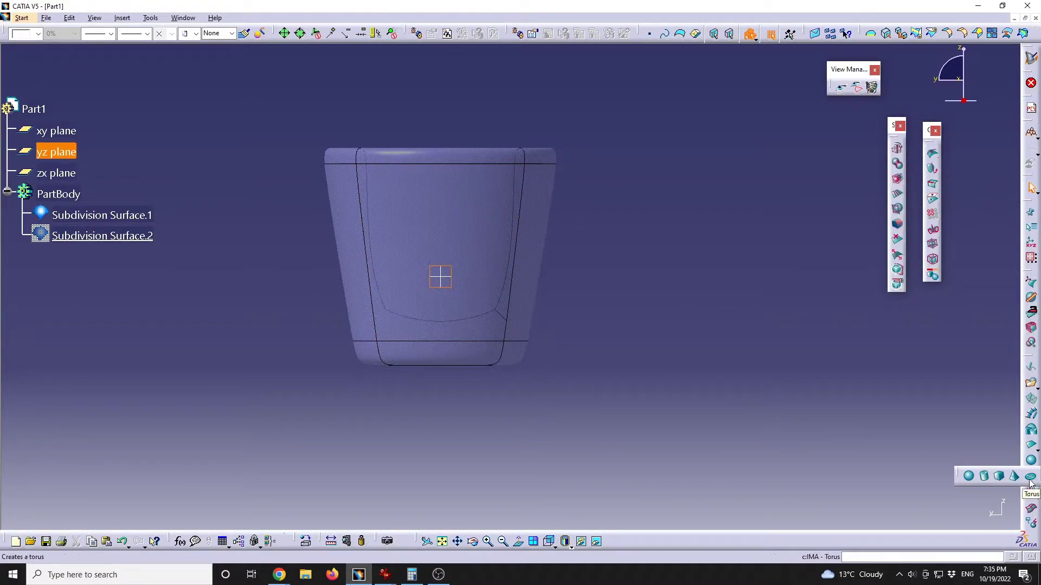
{"action": "left_click", "coordinate": [1031, 479]}
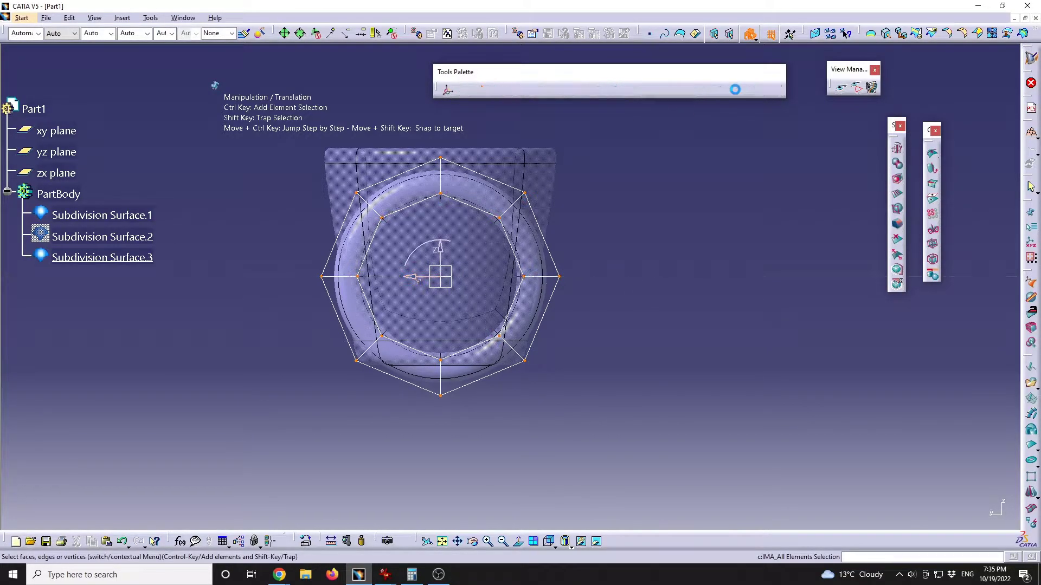
{"action": "left_click_drag", "start_coordinate": [411, 278], "coordinate": [630, 283]}
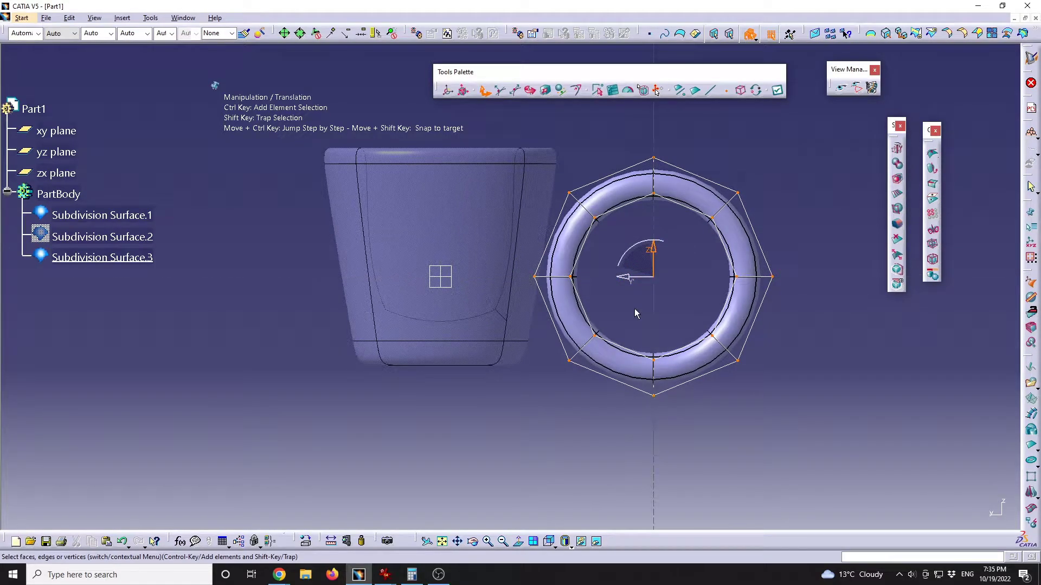
{"action": "mouse_move", "coordinate": [681, 302]}
{"action": "middle_mouse_down"}
{"action": "mouse_move", "coordinate": [656, 333]}
{"action": "mouse_move", "coordinate": [664, 310]}
{"action": "middle_mouse_up"}
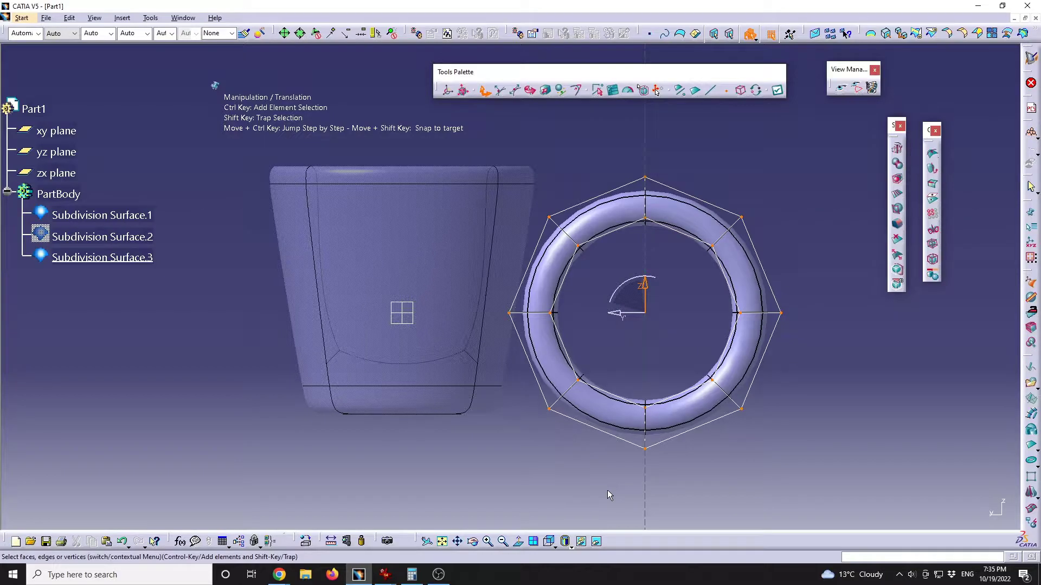
Erase the half of the torus facing the cup to leave a C-shaped handle, and return to a straight side view.
{"action": "left_click", "coordinate": [898, 241]}
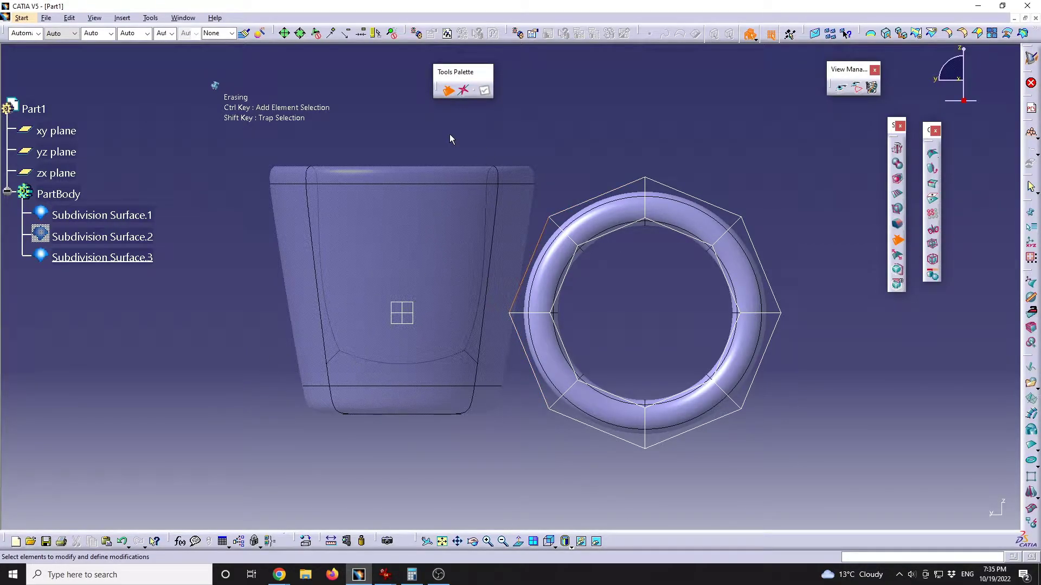
{"action": "mouse_move", "coordinate": [452, 135]}
{"action": "left_mouse_down"}
{"action": "mouse_move", "coordinate": [636, 301]}
{"action": "mouse_move", "coordinate": [641, 492]}
{"action": "mouse_move", "coordinate": [593, 513]}
{"action": "mouse_move", "coordinate": [625, 514]}
{"action": "left_mouse_up"}
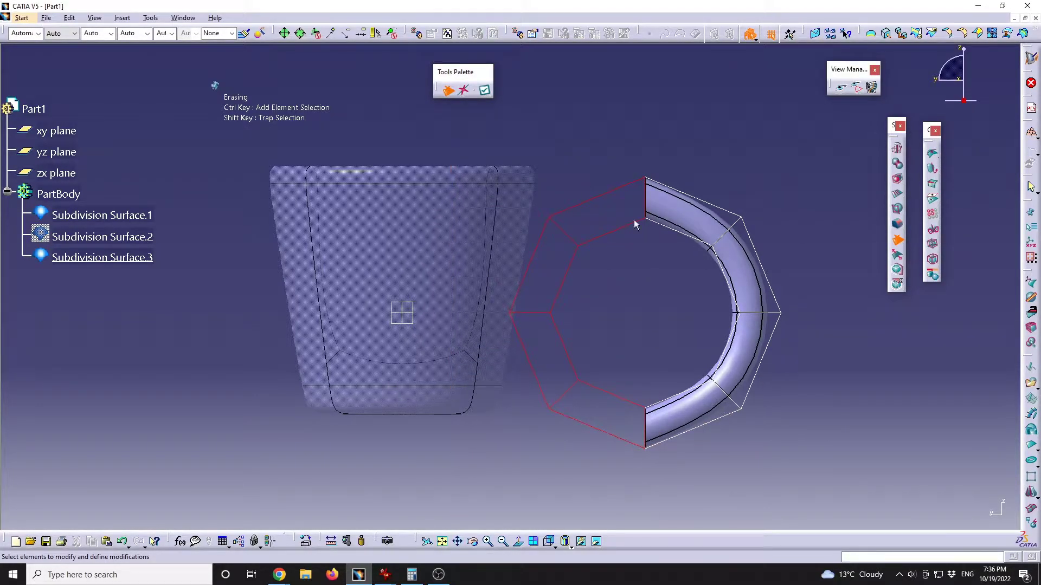
{"action": "middle_click_drag", "start_coordinate": [604, 285], "coordinate": [703, 308]}
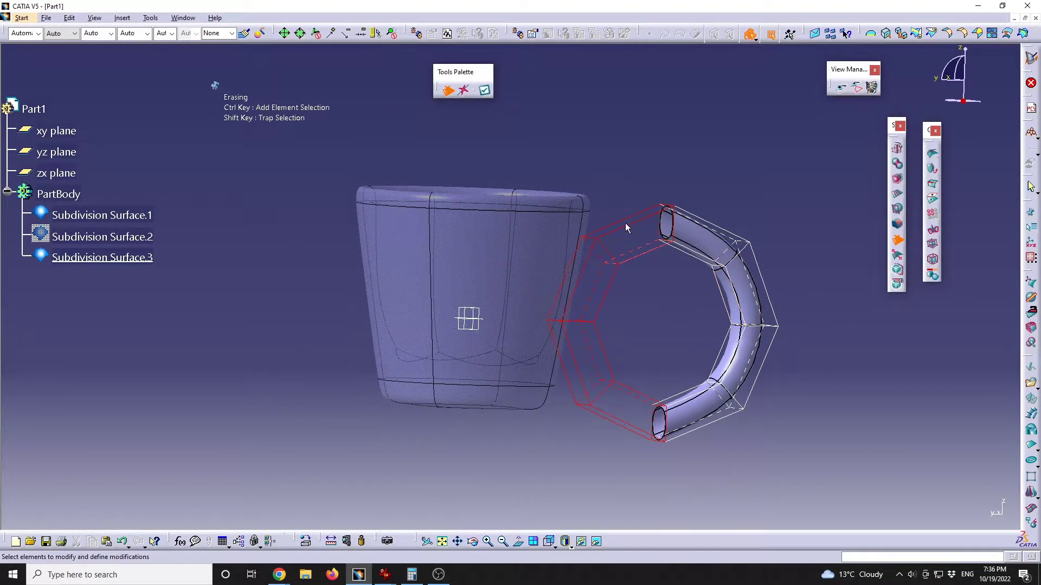
{"action": "left_click", "coordinate": [594, 136]}
{"action": "key", "text": "Escape"}
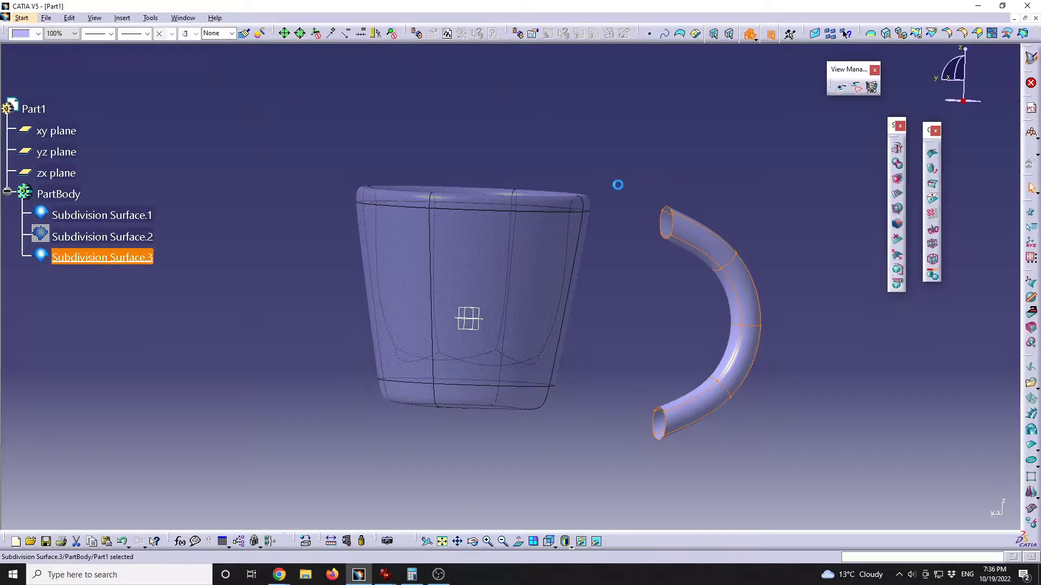
{"action": "key", "text": "F8"}
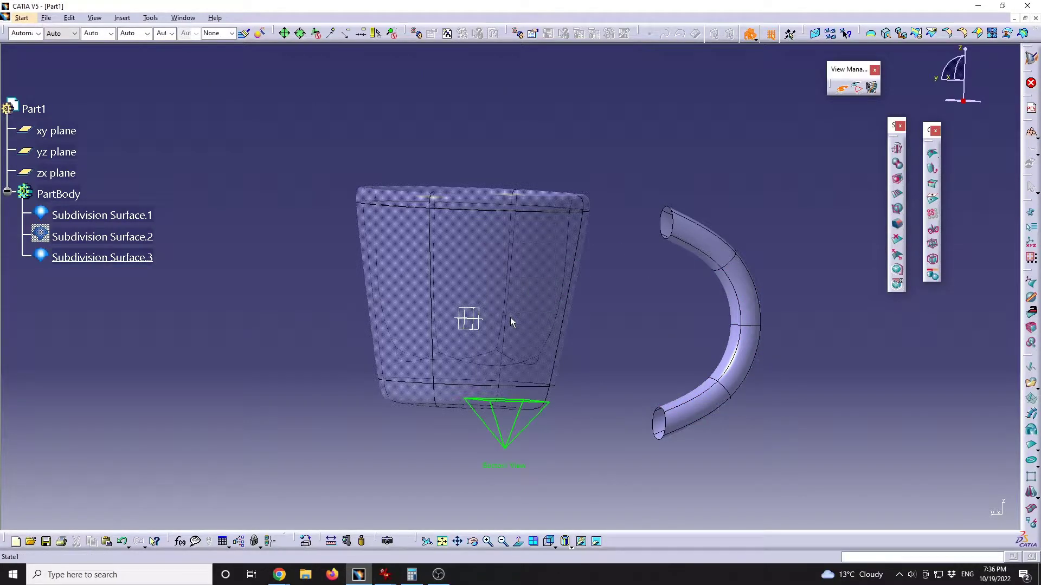
{"action": "left_click", "coordinate": [529, 293]}
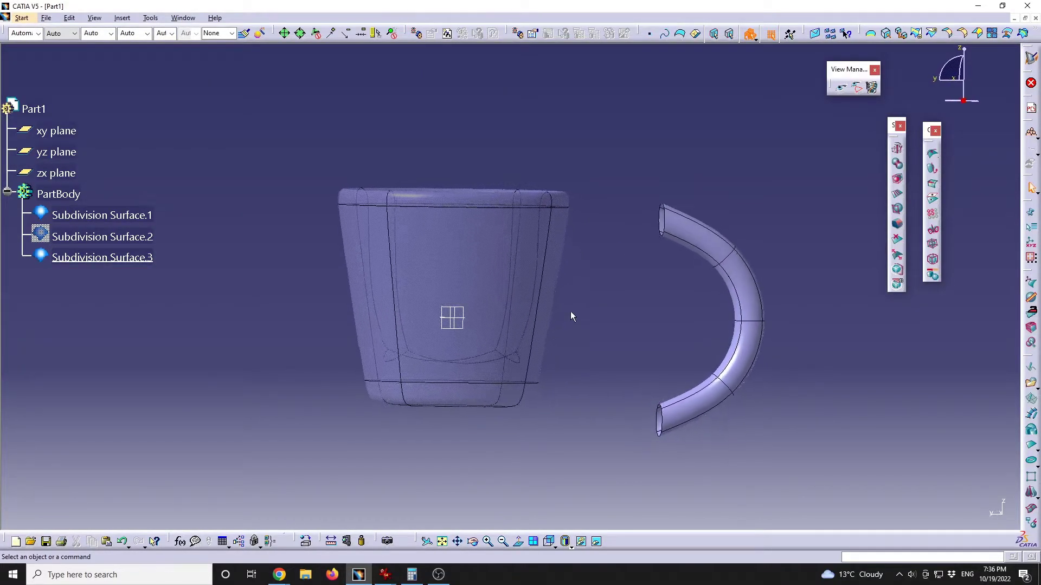
Compare the handle with the IrfanView reference photo, return to CATIA and open the handle surface's Affinity dimensions for numeric entry.
{"action": "left_click", "coordinate": [691, 234]}
{"action": "mouse_move", "coordinate": [385, 575]}
{"action": "left_click", "coordinate": [336, 523]}
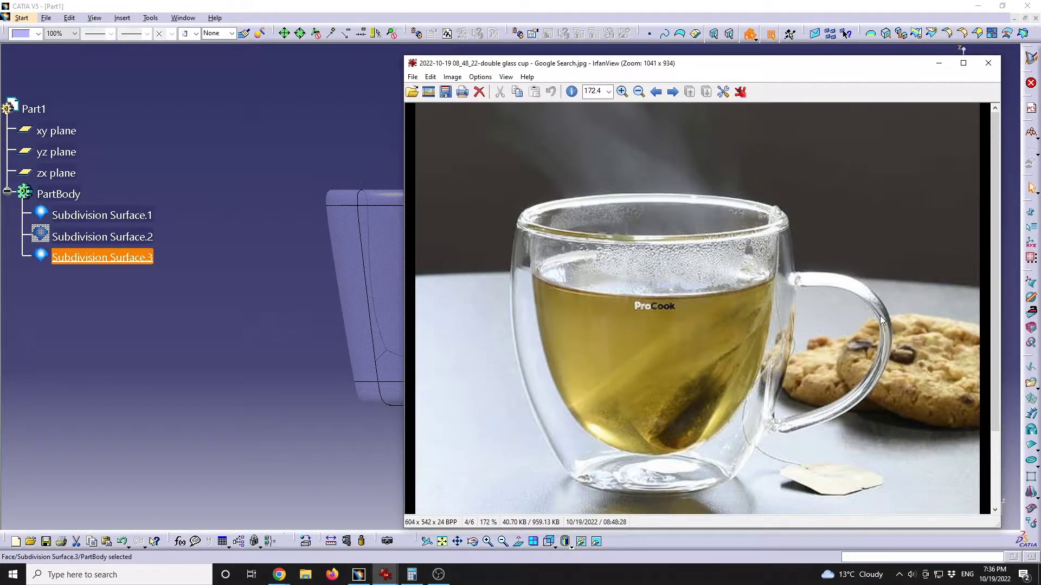
{"action": "left_click", "coordinate": [382, 431]}
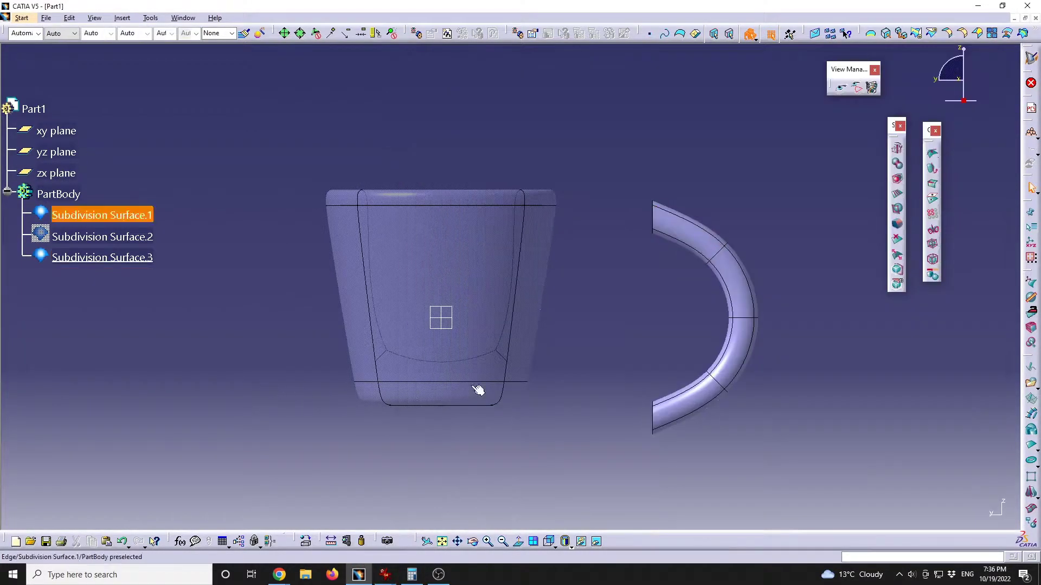
{"action": "double_click", "coordinate": [704, 247]}
{"action": "left_click", "coordinate": [545, 91]}
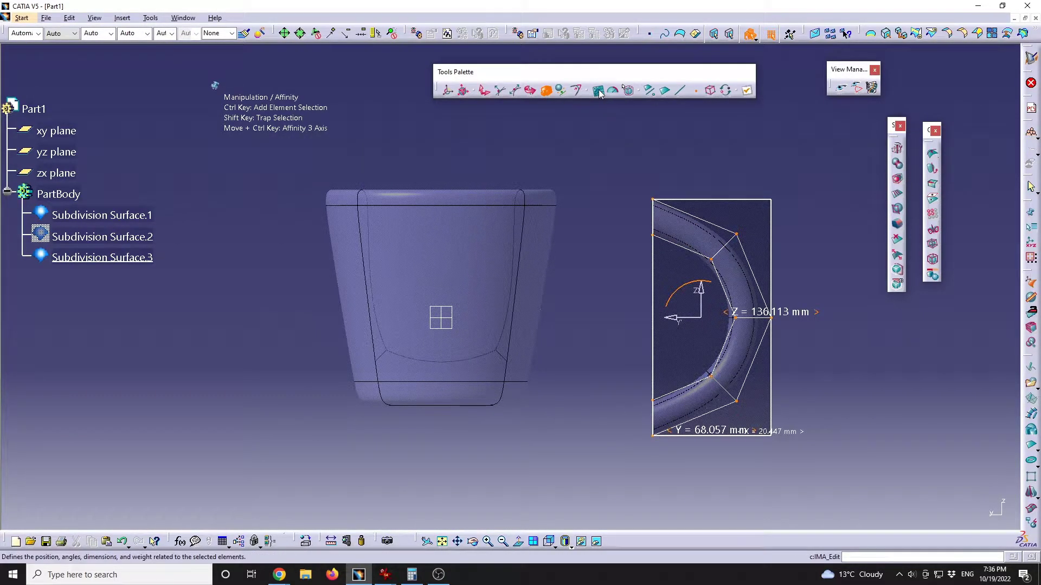
{"action": "left_click", "coordinate": [598, 89]}
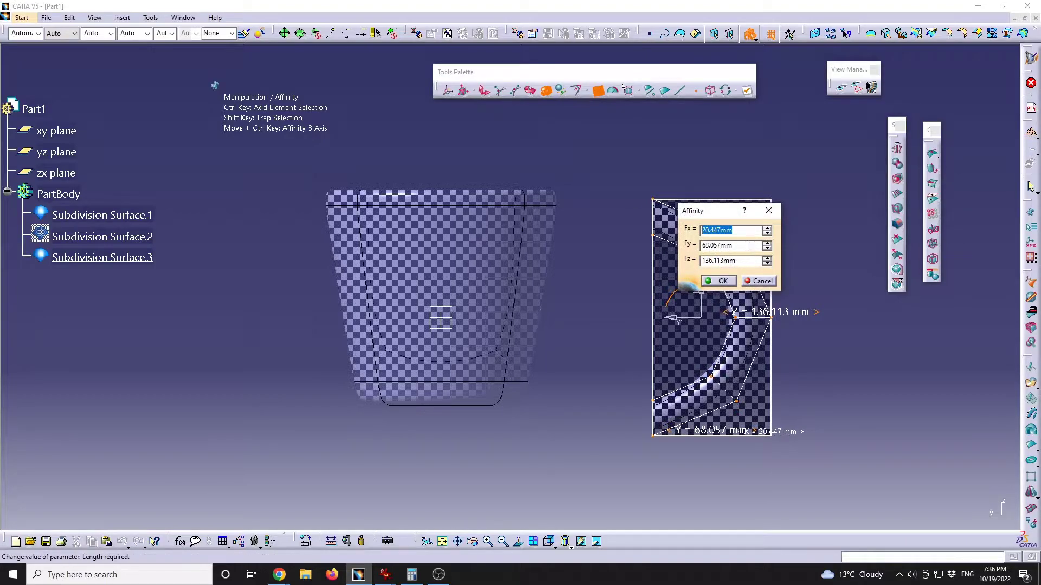
{"action": "left_click_drag", "start_coordinate": [719, 217], "coordinate": [557, 359]}
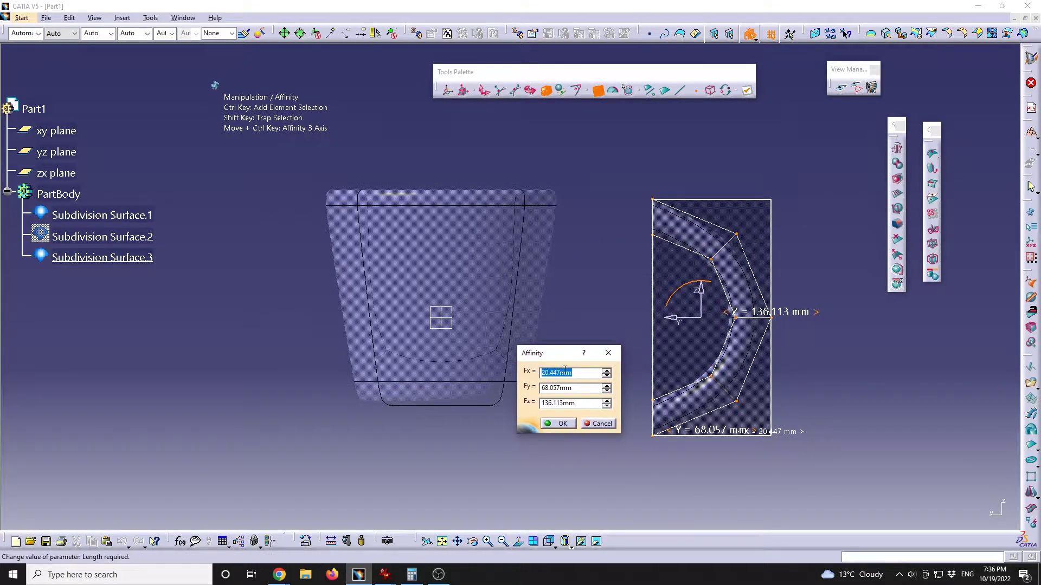
Set the handle's affinity dimensions to 10 mm in X, 30 mm in Y and 80 mm in Z, trying 60 mm in Z first.
{"action": "type", "text": "10"}
{"action": "left_click", "coordinate": [580, 390]}
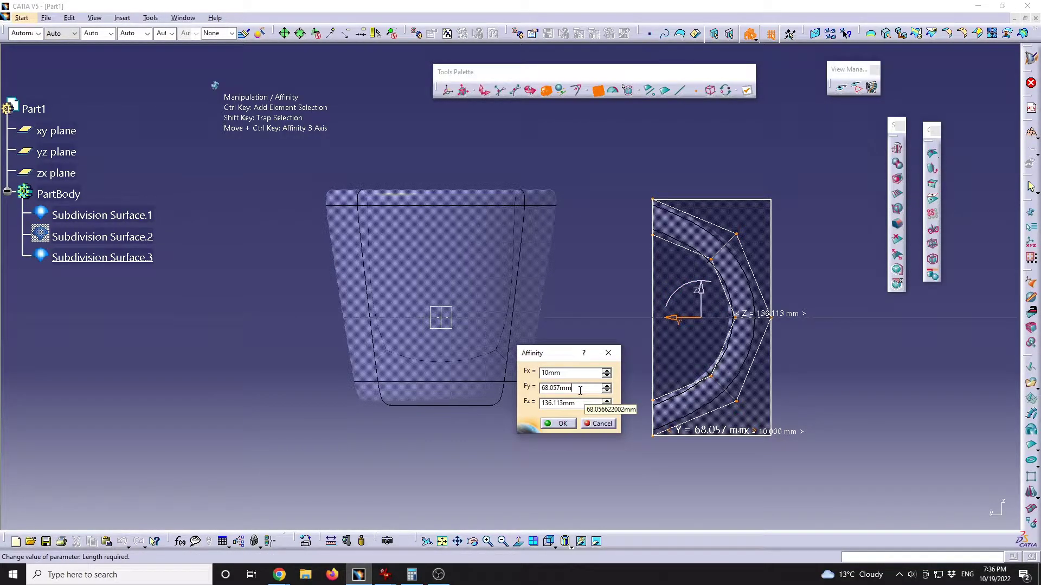
{"action": "left_click_drag", "start_coordinate": [579, 390], "coordinate": [520, 388]}
{"action": "type", "text": "30"}
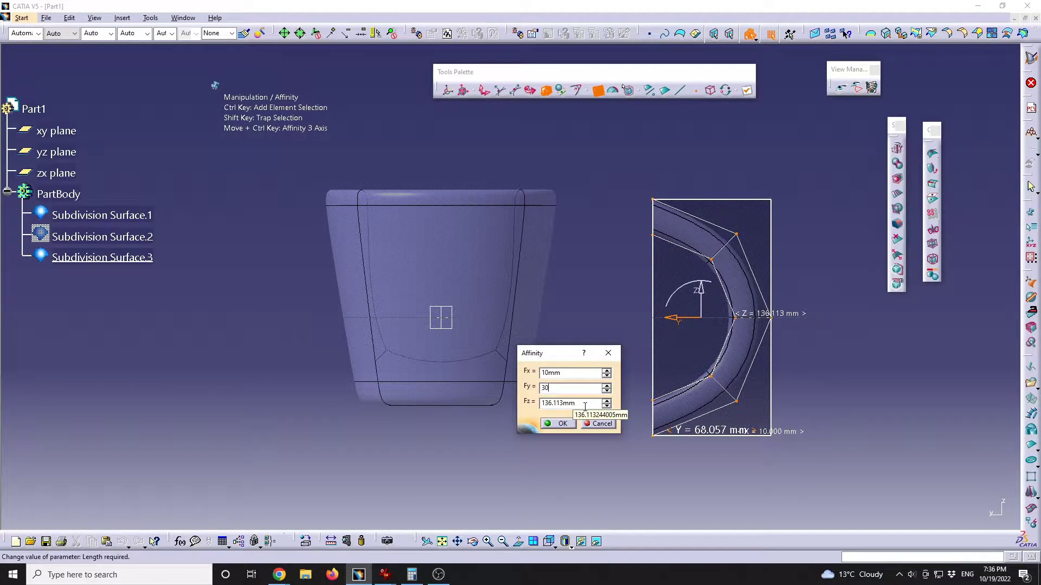
{"action": "left_click", "coordinate": [577, 404]}
{"action": "double_click", "coordinate": [577, 404]}
{"action": "type", "text": "60"}
{"action": "left_click", "coordinate": [571, 391]}
{"action": "double_click", "coordinate": [577, 403]}
{"action": "type", "text": "80"}
{"action": "double_click", "coordinate": [573, 391]}
{"action": "middle_click_drag", "start_coordinate": [706, 293], "coordinate": [602, 277]}
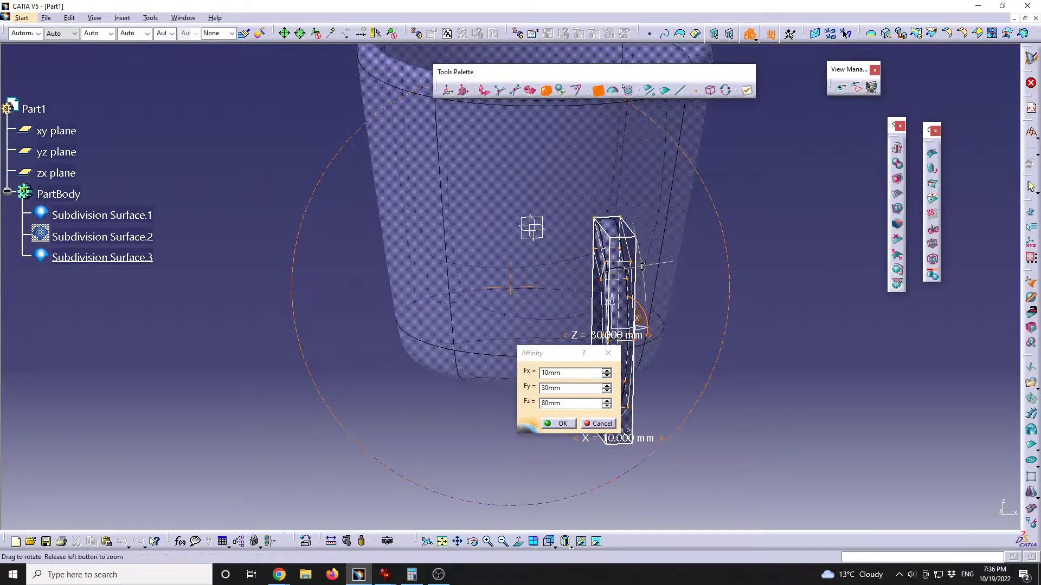
Set the handle's Y dimension to 40 mm and inspect its proportions from an angled view.
{"action": "double_click", "coordinate": [579, 388]}
{"action": "type", "text": "40"}
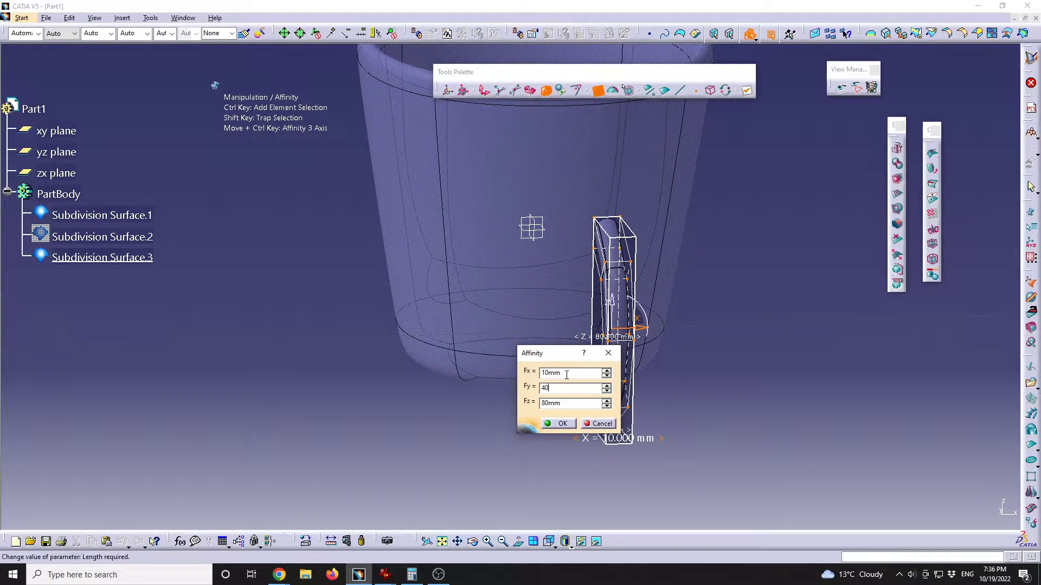
{"action": "left_click", "coordinate": [567, 375]}
{"action": "middle_click_drag", "start_coordinate": [529, 279], "coordinate": [590, 199]}
{"action": "middle_click_drag", "start_coordinate": [524, 251], "coordinate": [517, 198]}
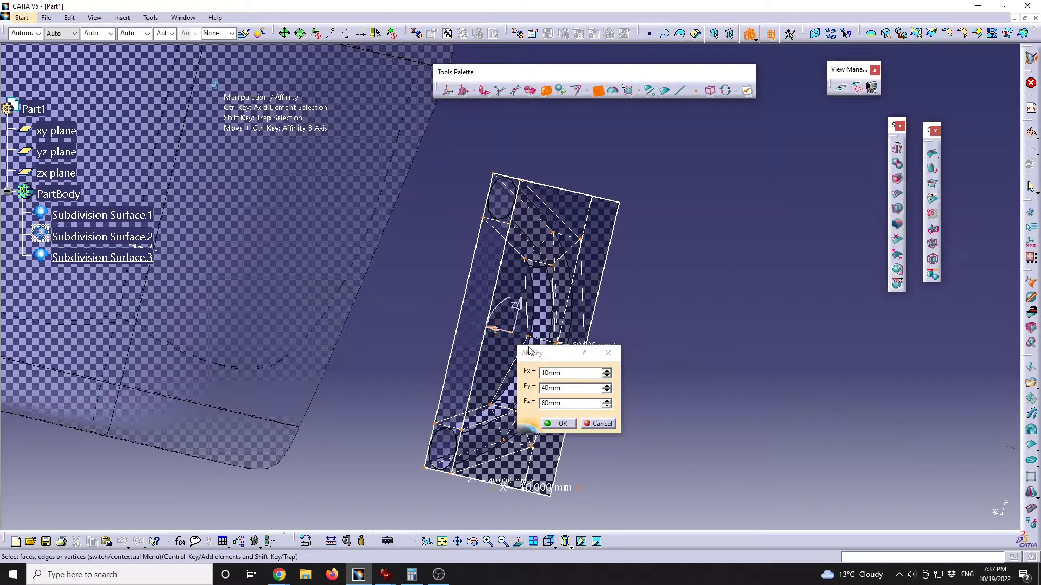
Try a handle X dimension of 20 mm, set it to 15 mm and check the shape beside the cup.
{"action": "left_click", "coordinate": [571, 375]}
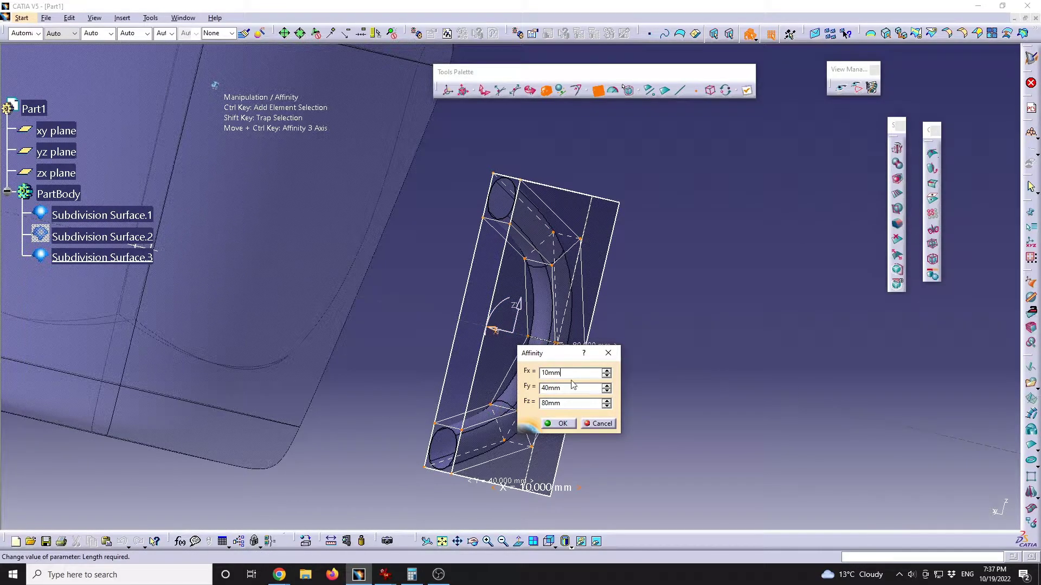
{"action": "double_click", "coordinate": [572, 373]}
{"action": "type", "text": "20"}
{"action": "left_click", "coordinate": [569, 391]}
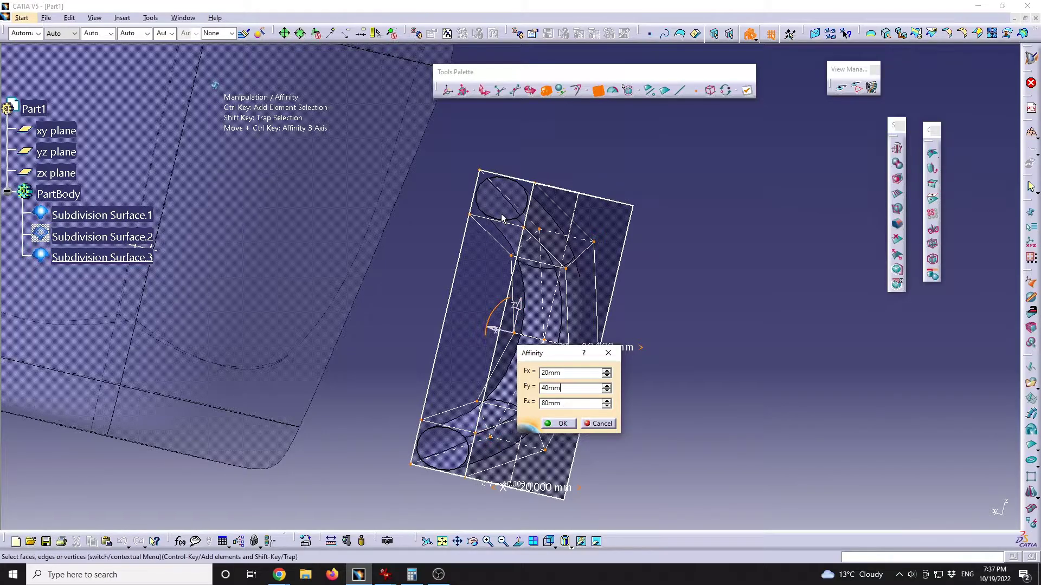
{"action": "left_click_drag", "start_coordinate": [571, 374], "coordinate": [530, 378]}
{"action": "type", "text": "15"}
{"action": "left_click", "coordinate": [574, 392]}
{"action": "middle_click_drag", "start_coordinate": [506, 196], "coordinate": [458, 266]}
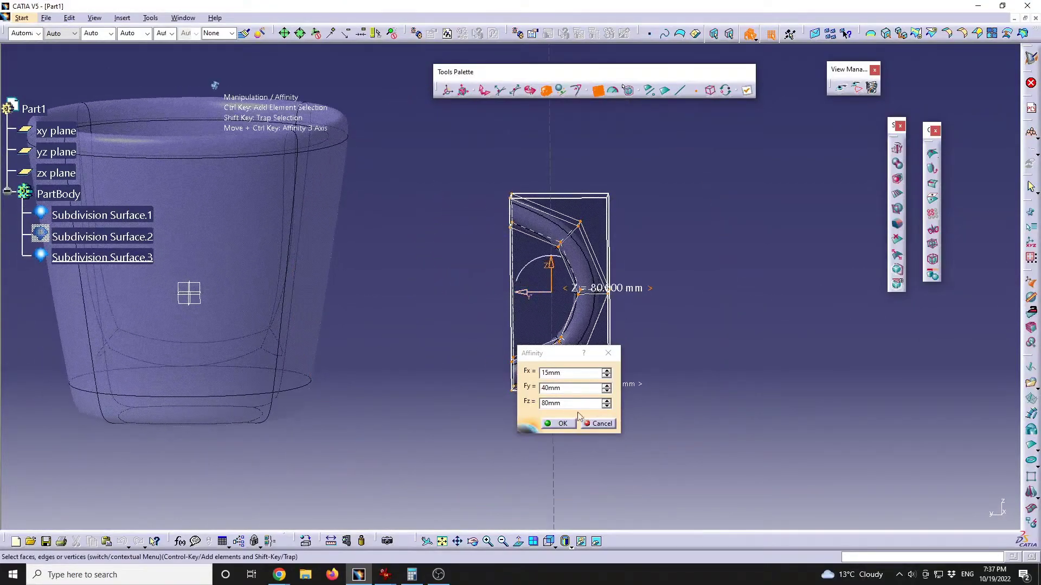
Try a handle Z dimension of 100 mm, set it to 90 mm and apply the affinity.
{"action": "double_click", "coordinate": [569, 402]}
{"action": "type", "text": "100"}
{"action": "left_click", "coordinate": [569, 386]}
{"action": "middle_click_drag", "start_coordinate": [409, 297], "coordinate": [432, 347]}
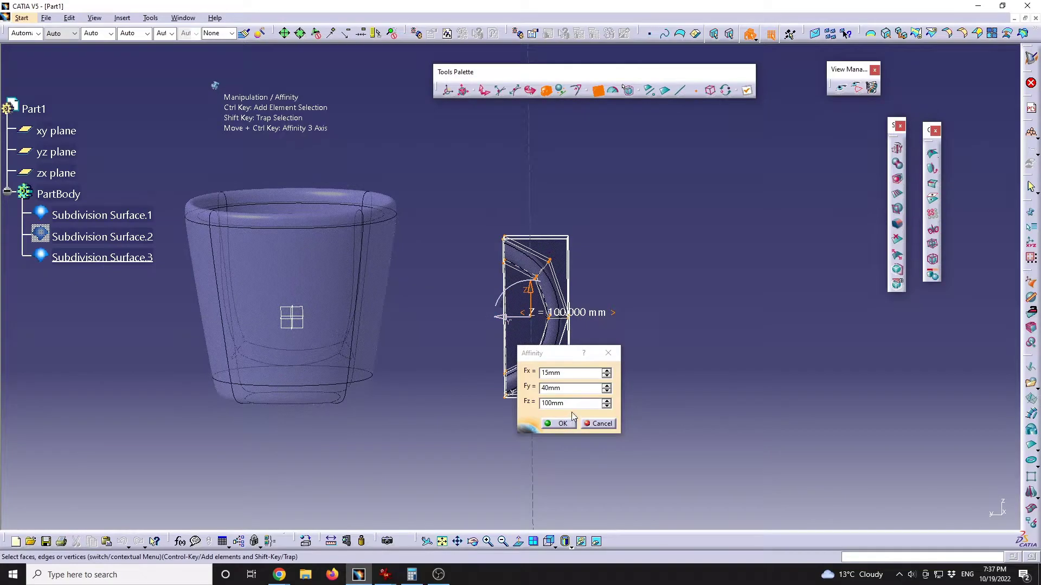
{"action": "left_click_drag", "start_coordinate": [569, 403], "coordinate": [531, 402]}
{"action": "type", "text": "90"}
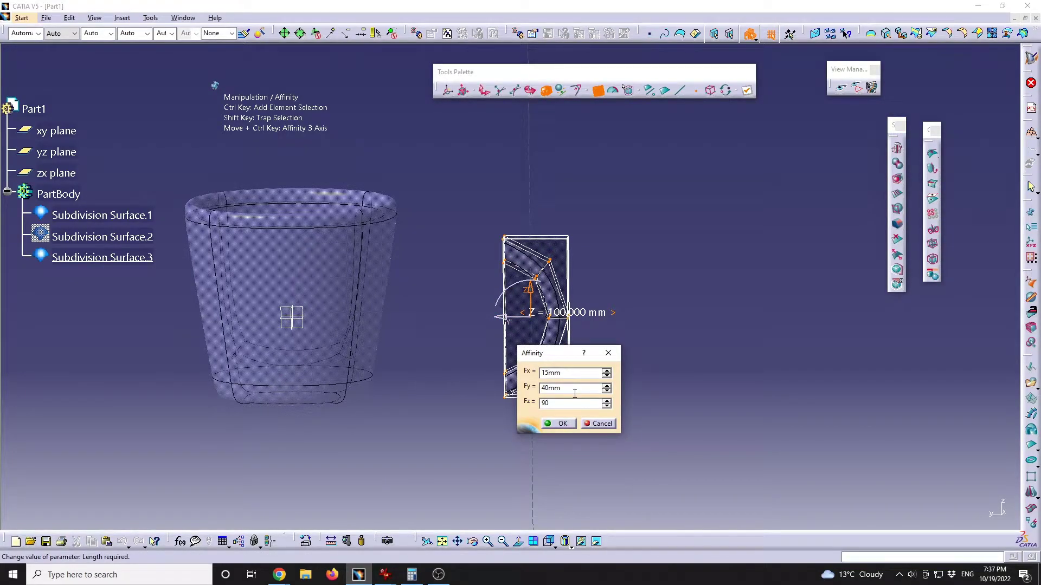
{"action": "key", "text": "Return"}
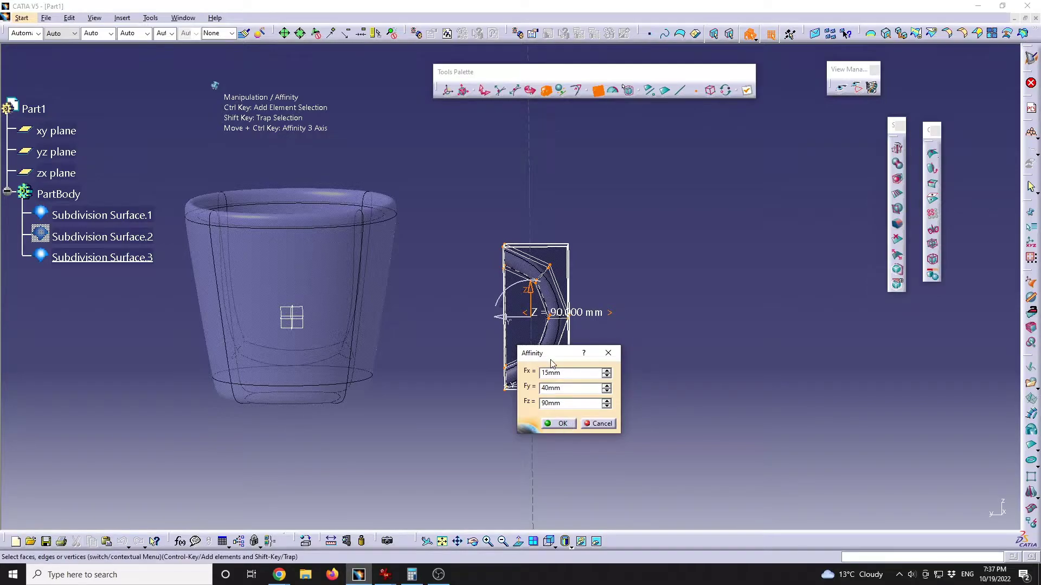
{"action": "left_click_drag", "start_coordinate": [558, 356], "coordinate": [627, 197]}
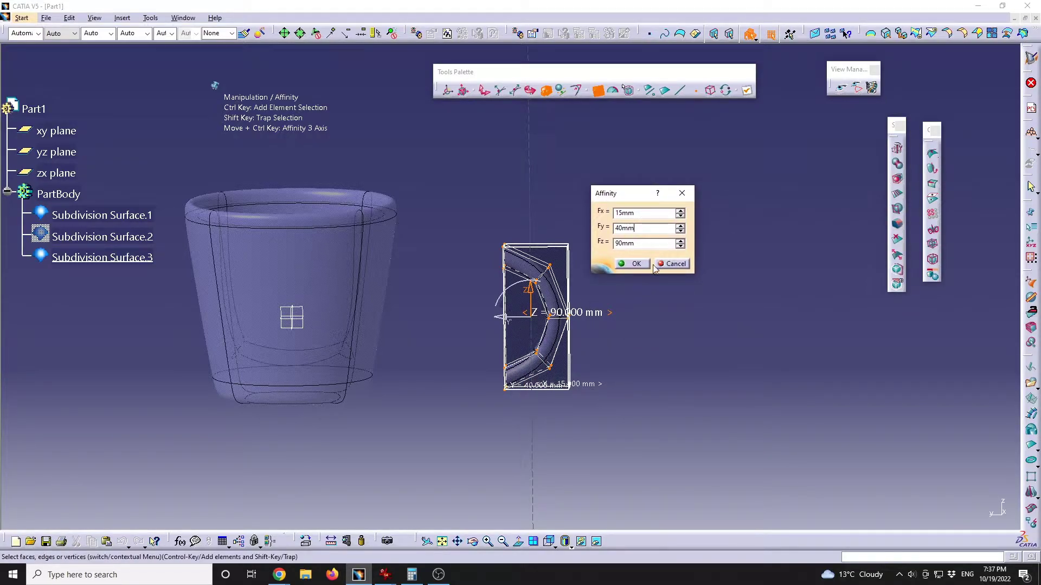
{"action": "left_click", "coordinate": [631, 265]}
{"action": "left_click", "coordinate": [492, 385]}
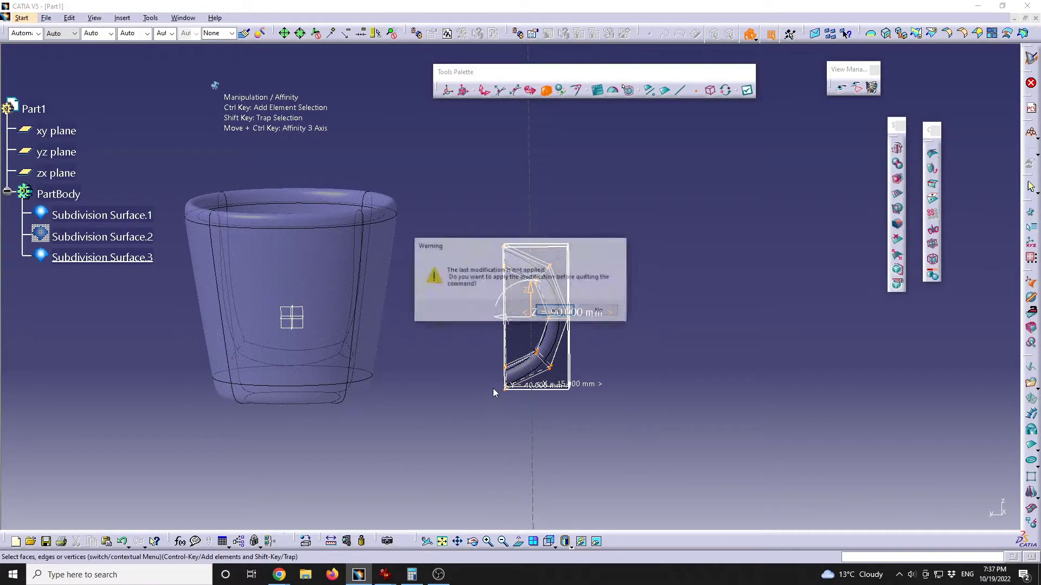
{"action": "left_click", "coordinate": [558, 313]}
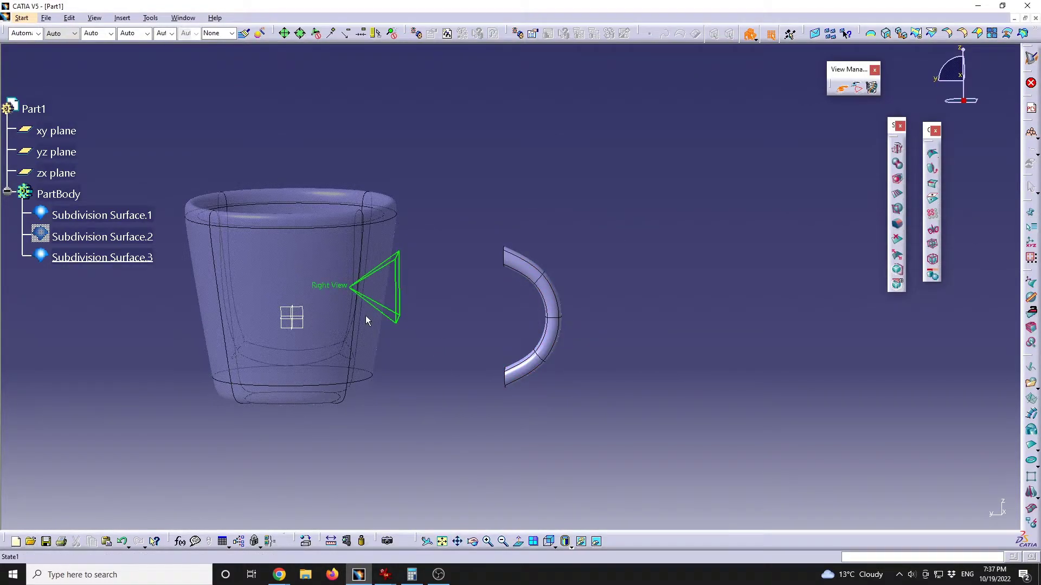
Reopen the handle surface and translate the whole handle along Y until its upper end enters the cup wall.
{"action": "double_click", "coordinate": [529, 271]}
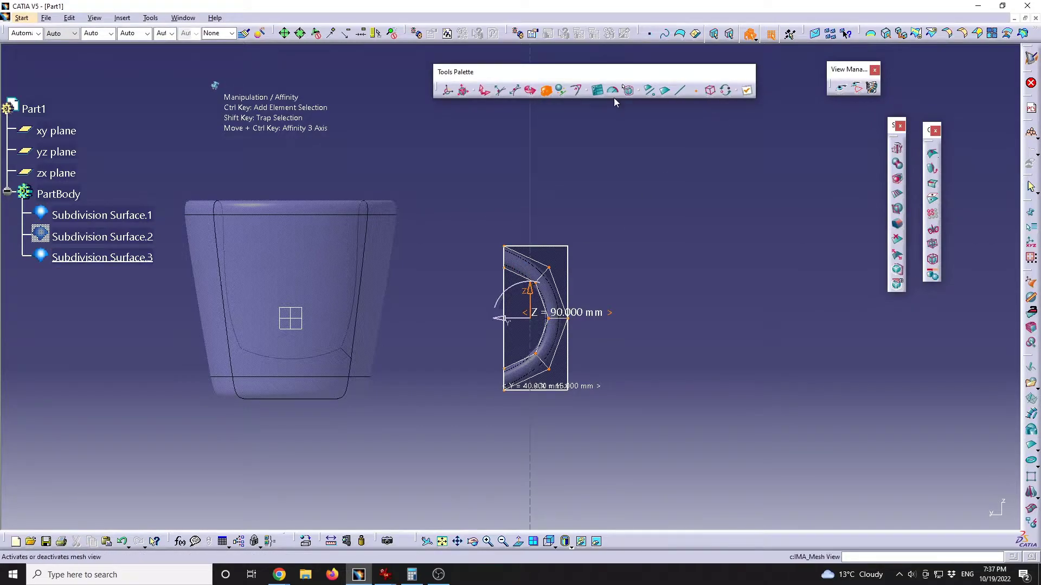
{"action": "left_click", "coordinate": [679, 91]}
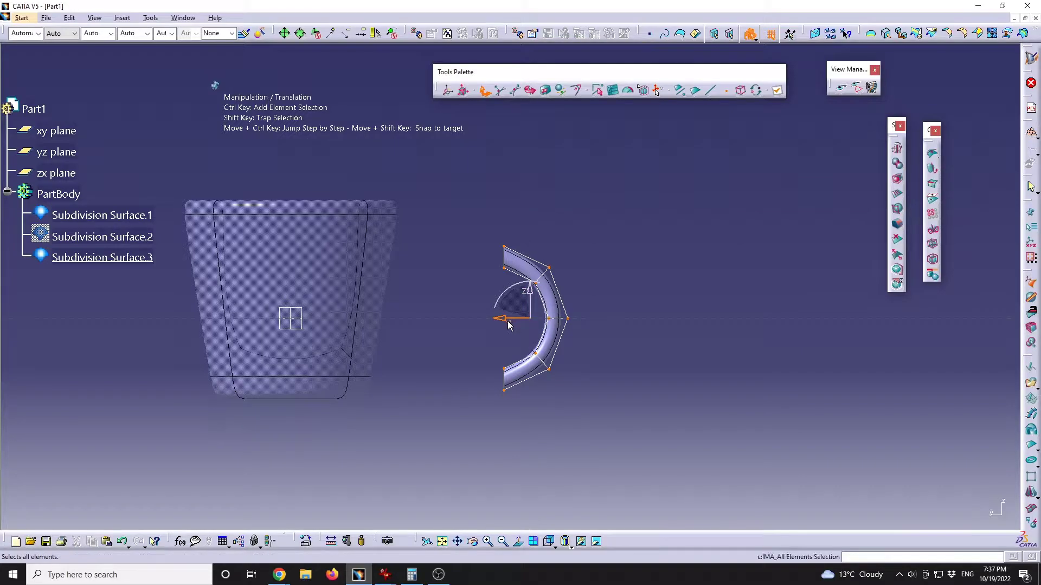
{"action": "left_click_drag", "start_coordinate": [508, 320], "coordinate": [384, 322]}
{"action": "middle_click_drag", "start_coordinate": [416, 322], "coordinate": [499, 370]}
{"action": "left_click_drag", "start_coordinate": [502, 370], "coordinate": [517, 372]}
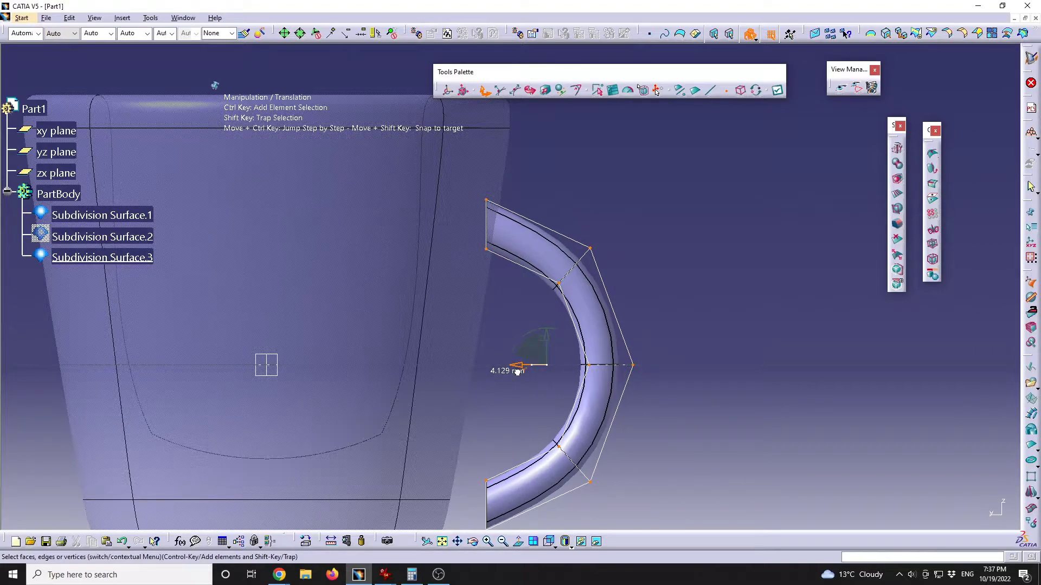
{"action": "middle_click_drag", "start_coordinate": [512, 242], "coordinate": [485, 166]}
{"action": "middle_click_drag", "start_coordinate": [485, 165], "coordinate": [580, 163]}
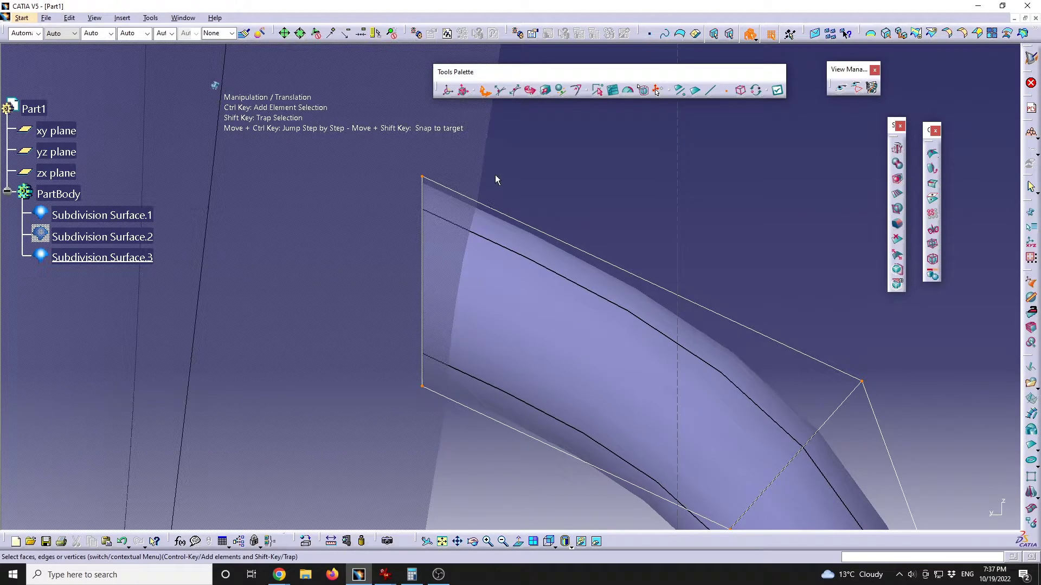
Trap-select the handle's lower end vertices, check the reference photo, then move and rotate that end to meet the tapered cup wall.
{"action": "middle_click_drag", "start_coordinate": [515, 274], "coordinate": [594, 146]}
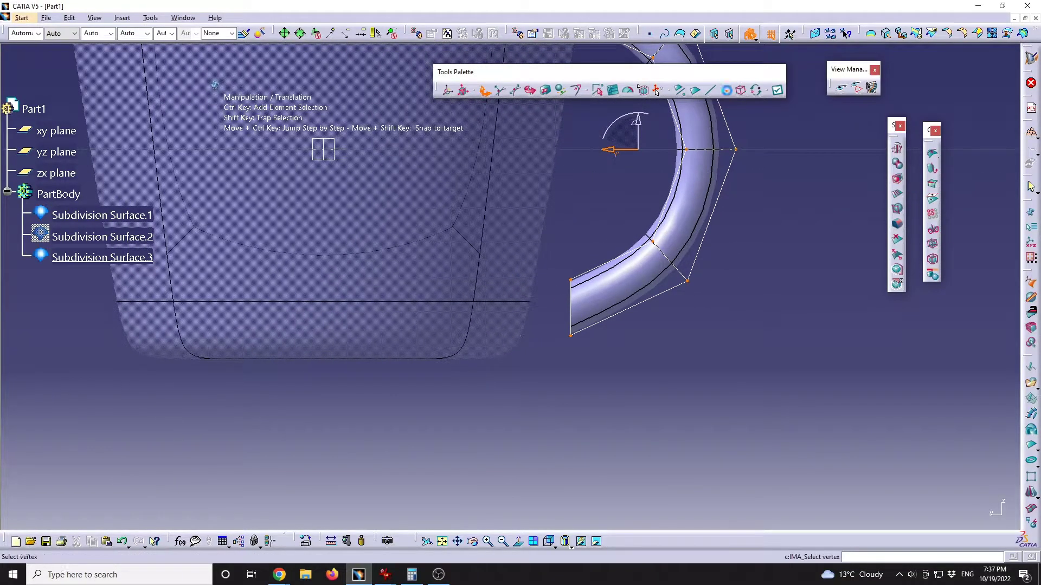
{"action": "left_click", "coordinate": [741, 90]}
{"action": "left_click_drag", "start_coordinate": [568, 290], "coordinate": [602, 391]}
{"action": "left_click_drag", "start_coordinate": [532, 410], "coordinate": [606, 240]}
{"action": "mouse_move", "coordinate": [385, 575]}
{"action": "left_click", "coordinate": [337, 520]}
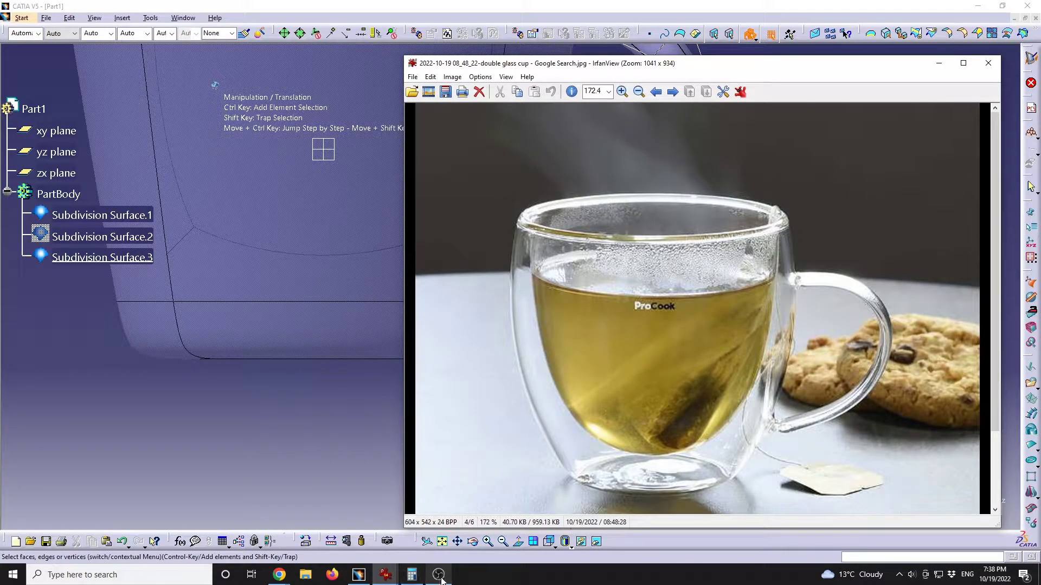
{"action": "mouse_move", "coordinate": [362, 578]}
{"action": "left_click", "coordinate": [374, 542]}
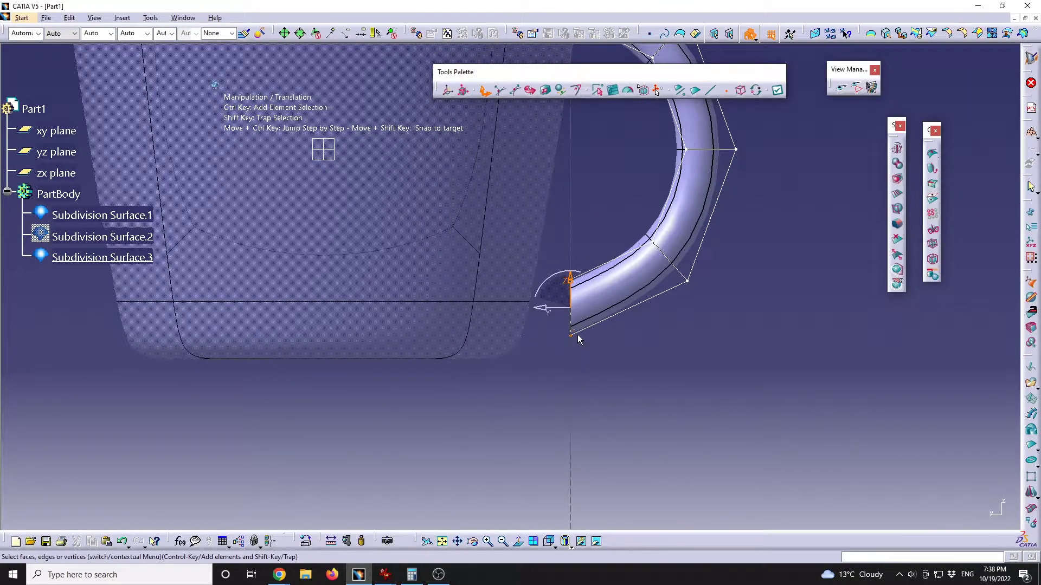
{"action": "left_click_drag", "start_coordinate": [570, 285], "coordinate": [511, 271]}
{"action": "middle_click_drag", "start_coordinate": [540, 318], "coordinate": [581, 303]}
{"action": "left_click_drag", "start_coordinate": [573, 296], "coordinate": [591, 292]}
{"action": "left_click", "coordinate": [530, 91]}
{"action": "middle_click_drag", "start_coordinate": [602, 333], "coordinate": [592, 254]}
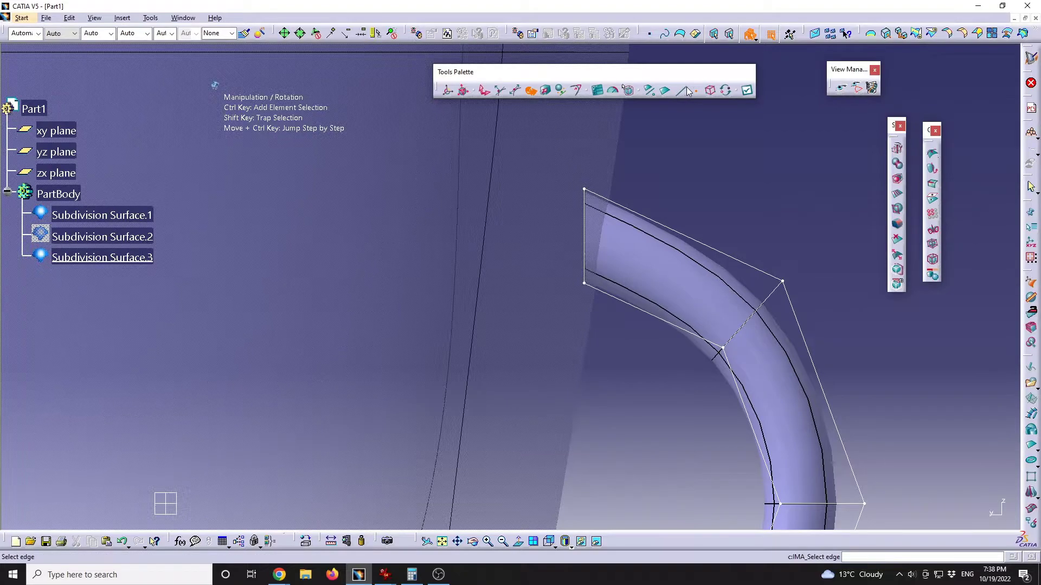
Translate the topmost vertices of the handle's upper end away from the cup to align that end with the wall's slant.
{"action": "left_click", "coordinate": [484, 91]}
{"action": "left_click_drag", "start_coordinate": [651, 154], "coordinate": [584, 202]}
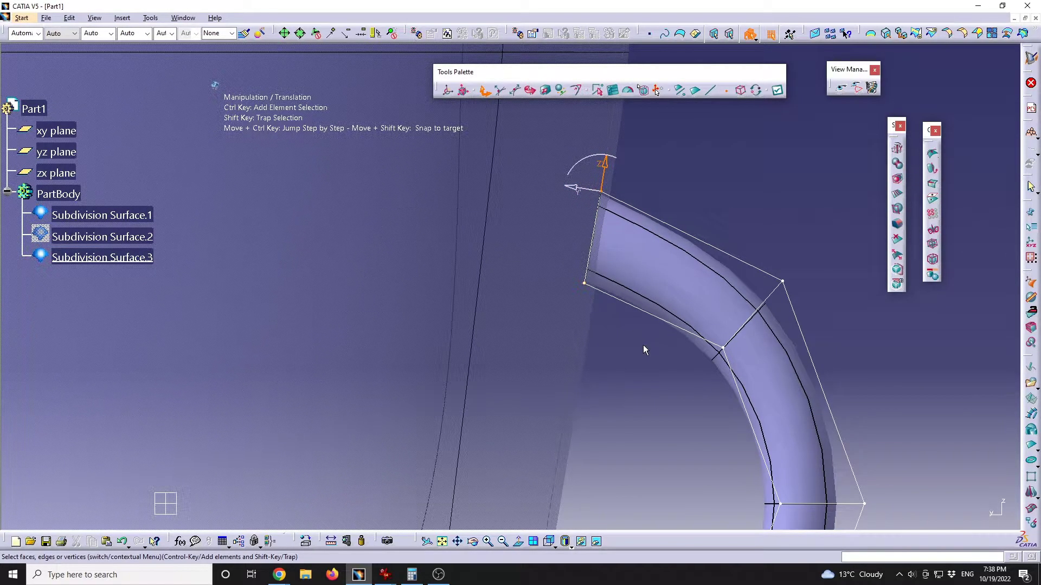
{"action": "middle_click_drag", "start_coordinate": [632, 374], "coordinate": [638, 330]}
{"action": "left_click_drag", "start_coordinate": [659, 401], "coordinate": [582, 326], "text": "shift"}
Check the handle's curve in the reference photo, then raise the vertices at its upper bend to flatten the upper arm.
{"action": "mouse_move", "coordinate": [385, 574]}
{"action": "left_click", "coordinate": [450, 524]}
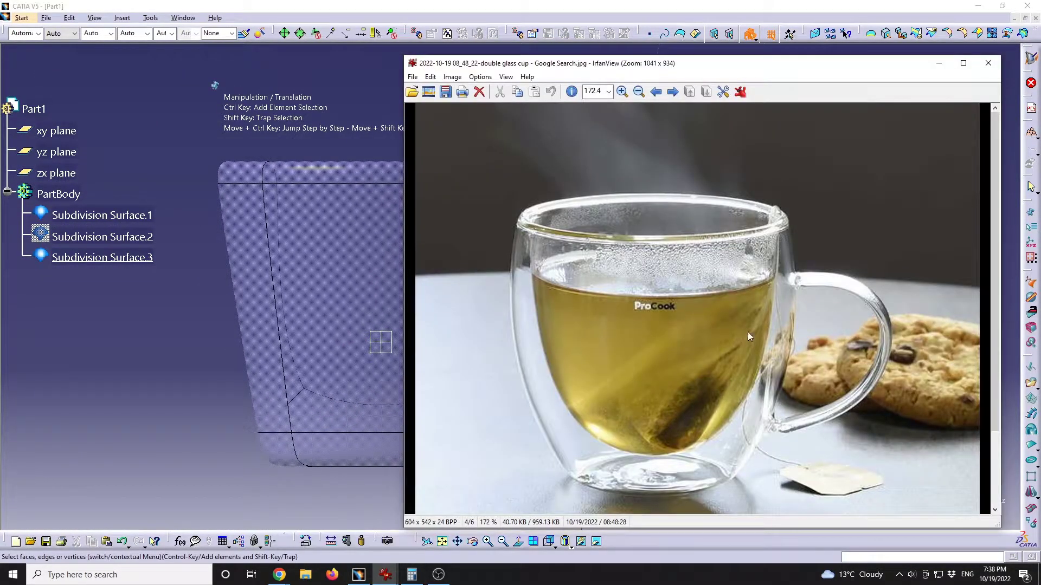
{"action": "left_click", "coordinate": [940, 63]}
{"action": "left_click_drag", "start_coordinate": [560, 309], "coordinate": [623, 233], "text": "shift"}
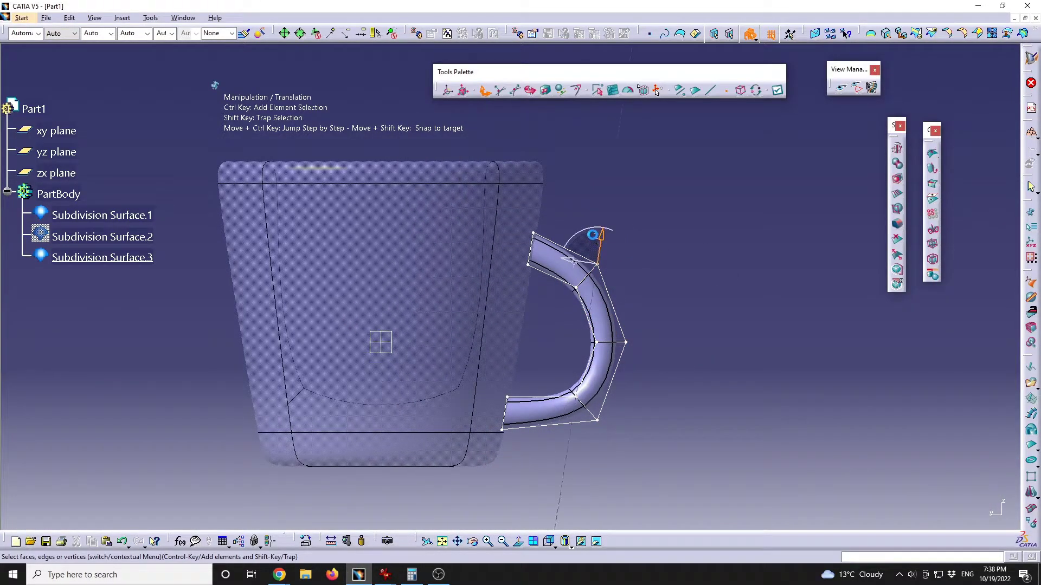
{"action": "left_click_drag", "start_coordinate": [562, 320], "coordinate": [592, 216], "text": "shift"}
Select the handle's middle vertices, reset the manipulation robot and translate them upward along Z.
{"action": "left_click", "coordinate": [611, 341]}
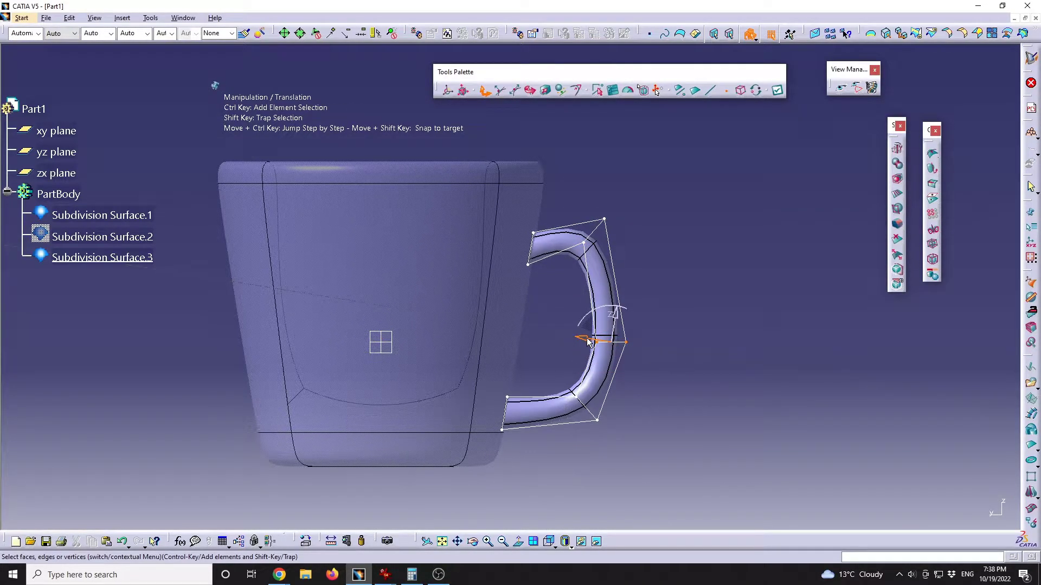
{"action": "left_click", "coordinate": [465, 96]}
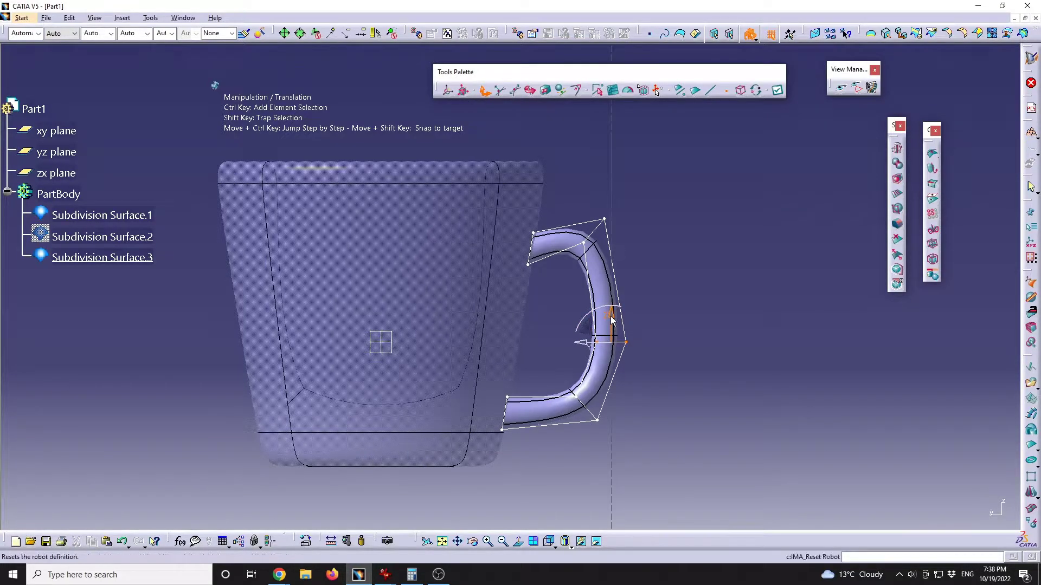
{"action": "left_click_drag", "start_coordinate": [611, 324], "coordinate": [611, 263]}
Raise the handle's lower arm along Z, shift the middle vertices slightly down and inspect the cup from an angle.
{"action": "left_click", "coordinate": [564, 406]}
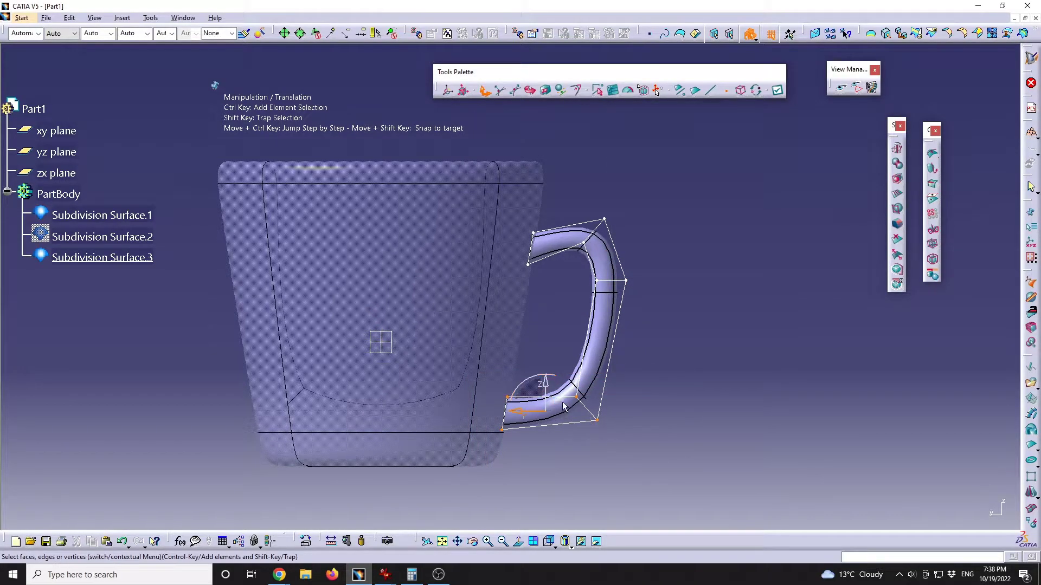
{"action": "left_click_drag", "start_coordinate": [548, 394], "coordinate": [547, 369]}
{"action": "left_click_drag", "start_coordinate": [675, 299], "coordinate": [610, 277], "text": "shift"}
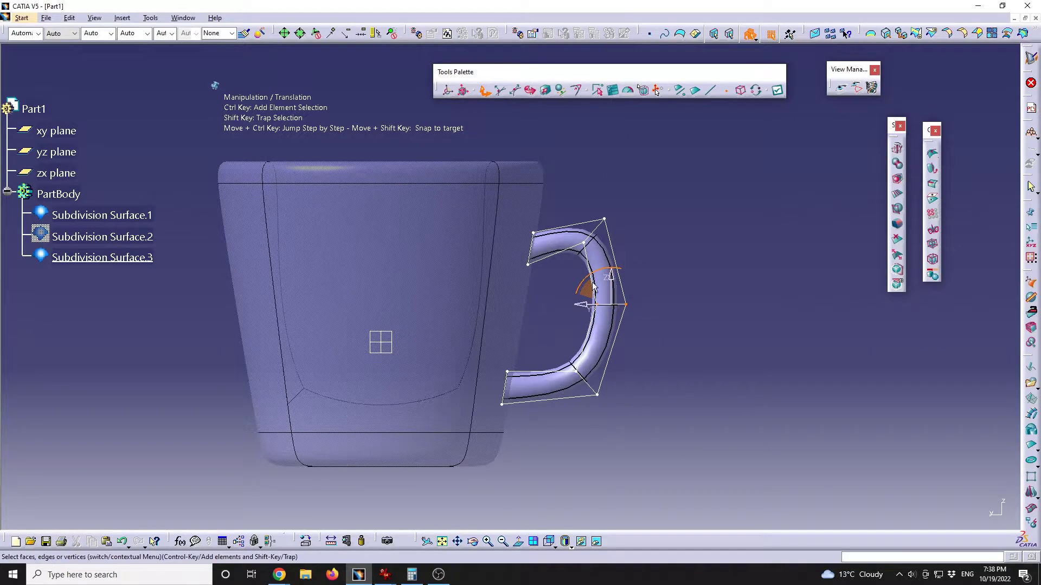
{"action": "middle_click_drag", "start_coordinate": [668, 295], "coordinate": [342, 341]}
{"action": "middle_click_drag", "start_coordinate": [662, 274], "coordinate": [649, 343]}
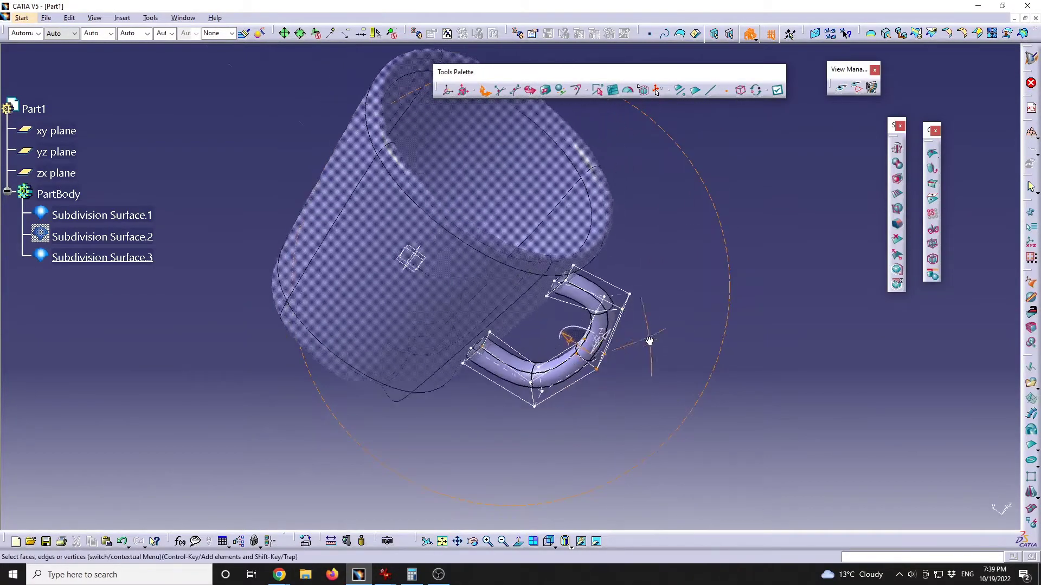
Leave the handle editing and apply the pending vertex modification to the surface.
{"action": "key", "text": "Escape"}
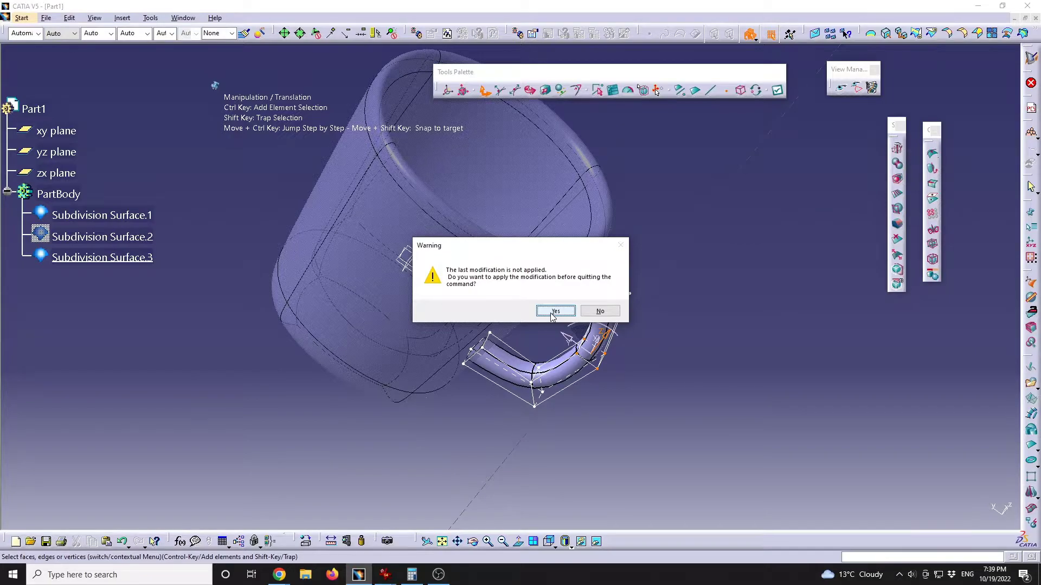
{"action": "left_click", "coordinate": [554, 312]}
{"action": "middle_click_drag", "start_coordinate": [560, 364], "coordinate": [646, 324]}
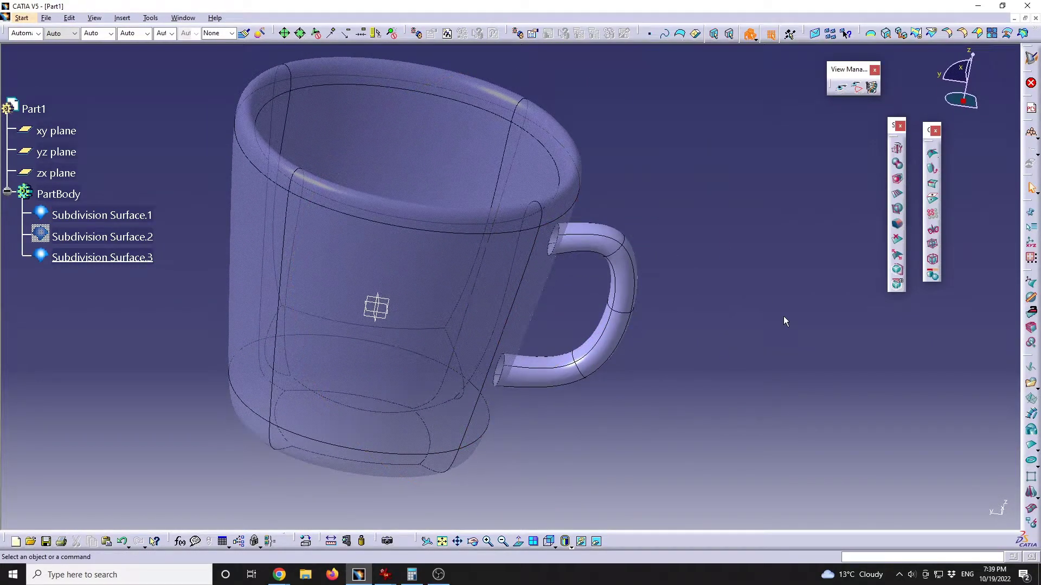
Compare the cup and the handle's shape with the reference photo, viewing the model from another angle.
{"action": "mouse_move", "coordinate": [386, 574]}
{"action": "left_click", "coordinate": [441, 523]}
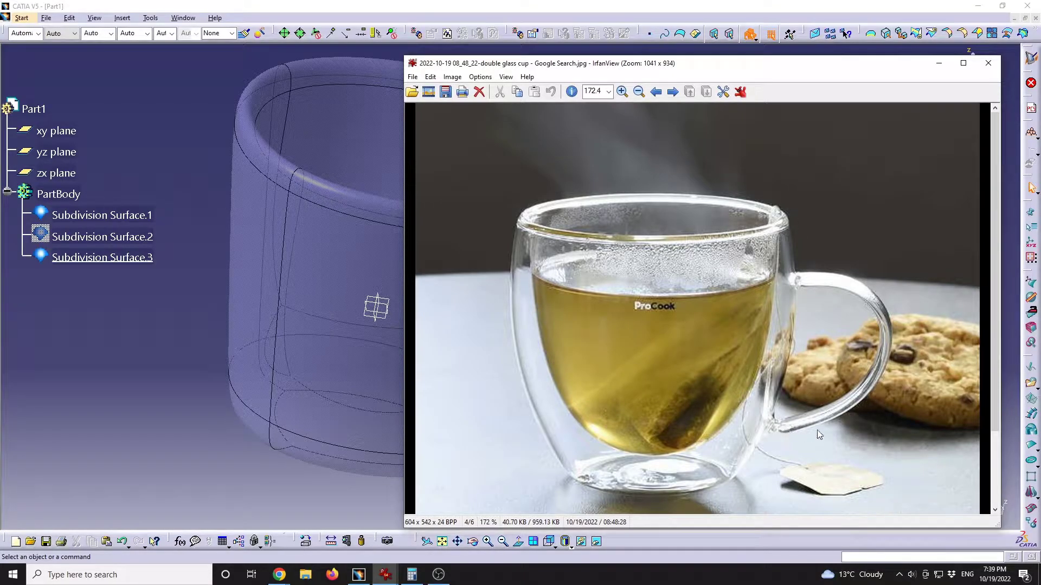
{"action": "left_click", "coordinate": [187, 434]}
{"action": "left_click", "coordinate": [648, 273]}
{"action": "middle_click_drag", "start_coordinate": [648, 274], "coordinate": [504, 293]}
{"action": "left_click", "coordinate": [195, 244]}
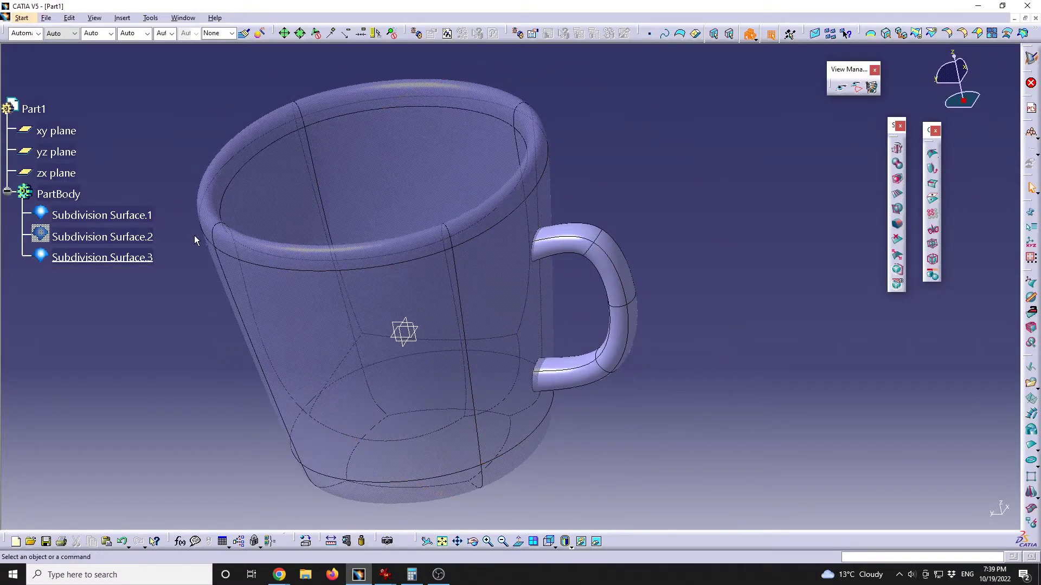
Start a Trim in Standard mode between the cup body Subdivision Surface.1 and the handle Subdivision Surface.3.
{"action": "left_click", "coordinate": [80, 221]}
{"action": "left_click", "coordinate": [862, 555]}
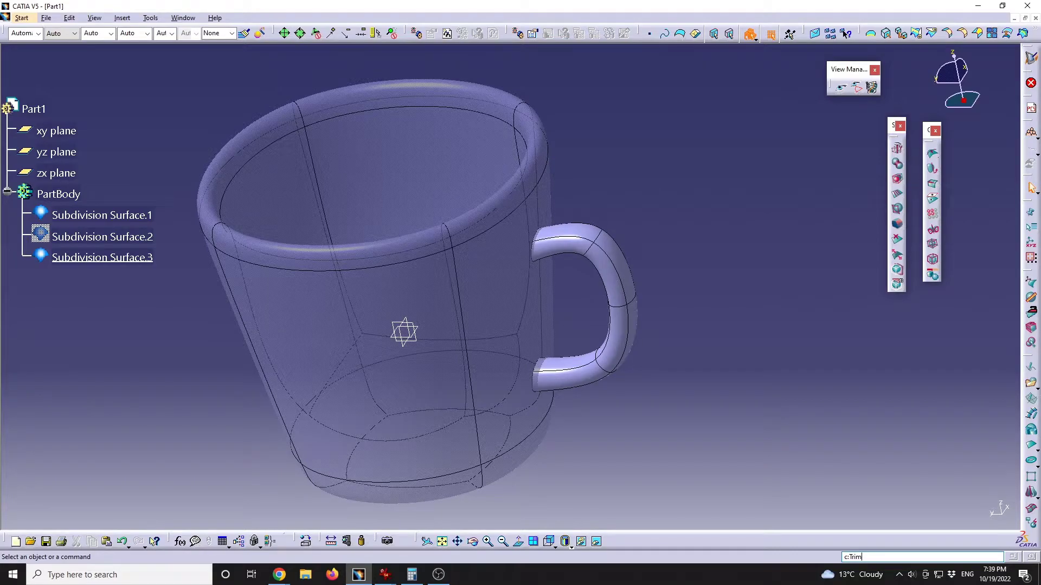
{"action": "key", "text": "BackSpace"}
{"action": "left_click", "coordinate": [124, 17]}
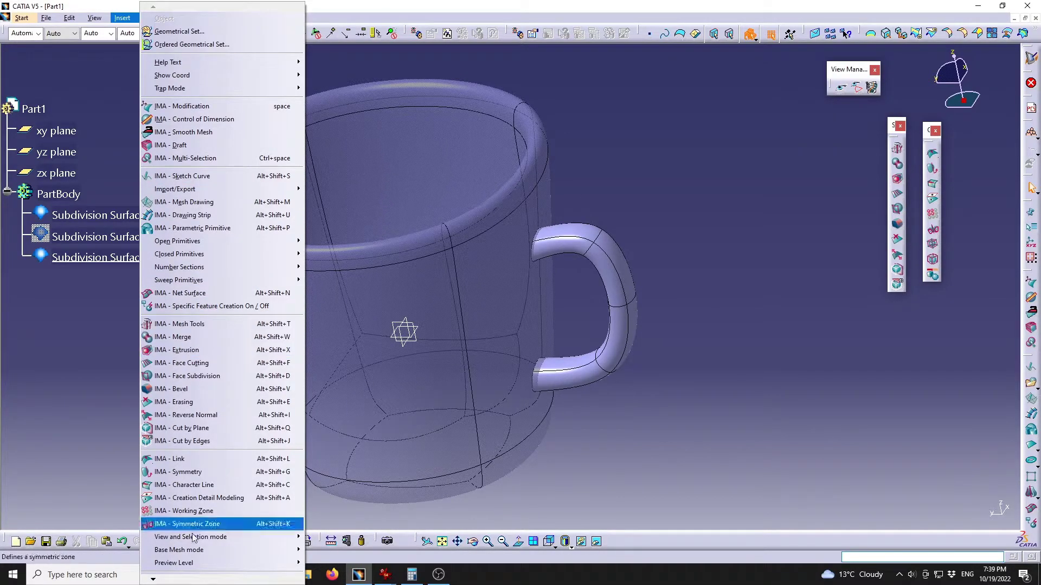
{"action": "mouse_move", "coordinate": [171, 580]}
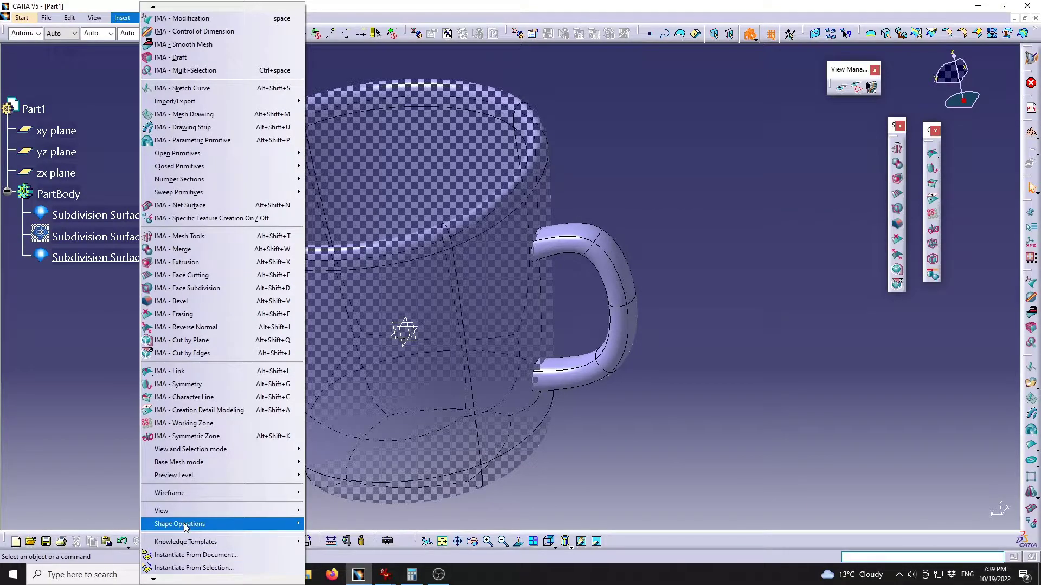
{"action": "mouse_move", "coordinate": [183, 523]}
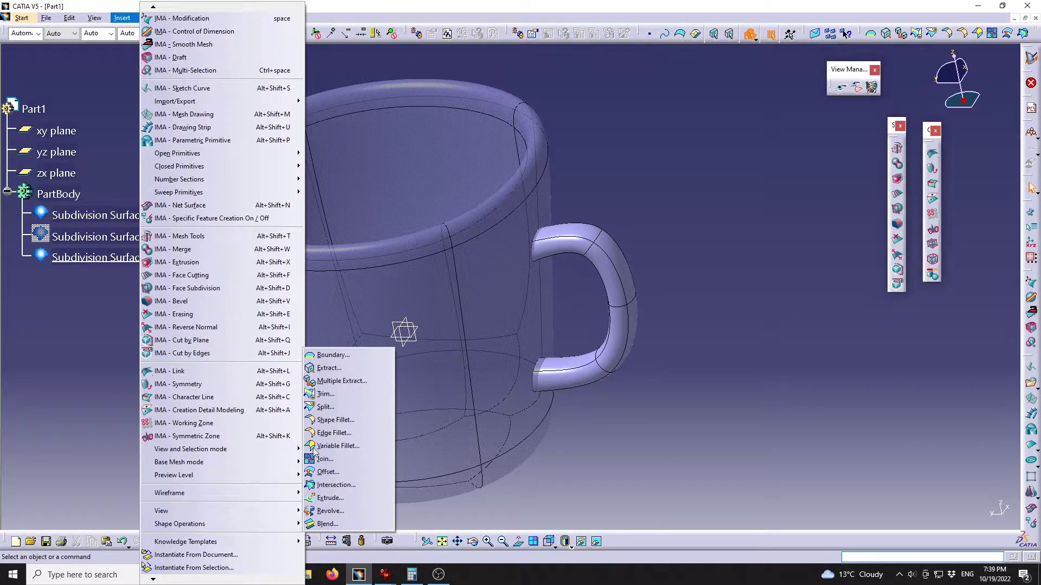
{"action": "left_click", "coordinate": [337, 392]}
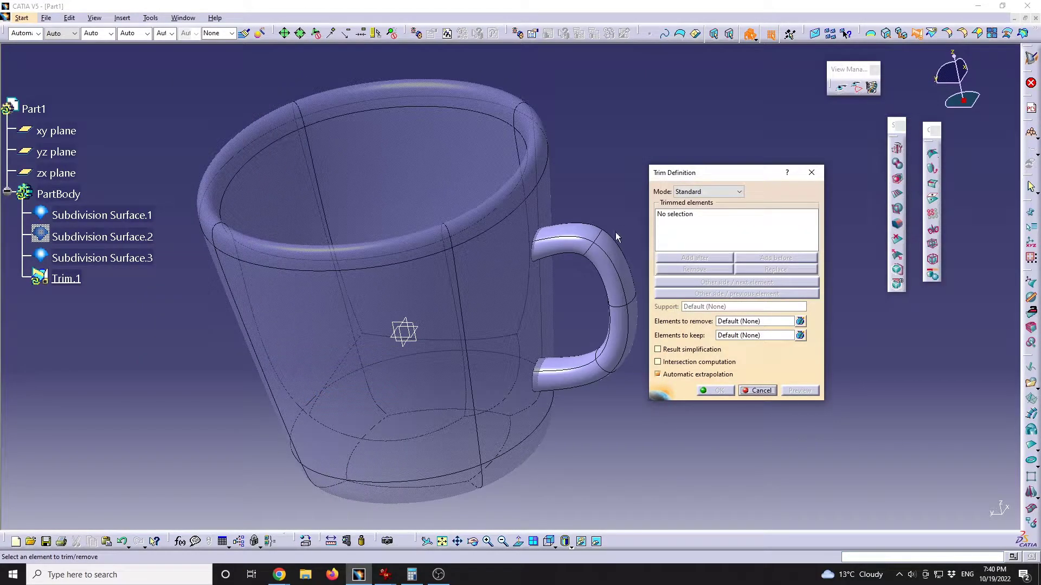
{"action": "left_click", "coordinate": [519, 202]}
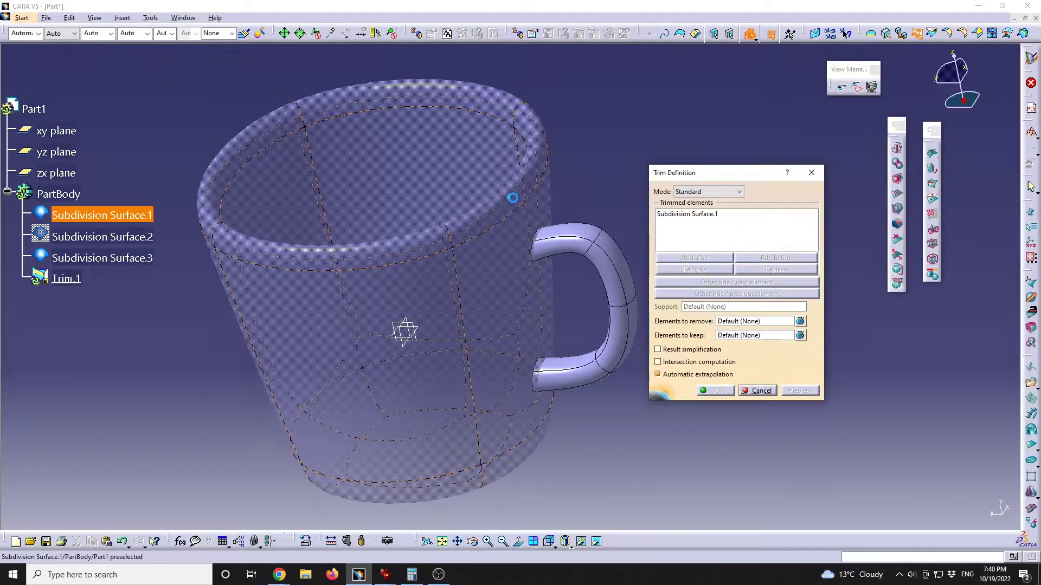
{"action": "left_click", "coordinate": [586, 253]}
Switch the trim sides until the full cup body and only the handle portion outside it are kept, and create the trim.
{"action": "middle_click_drag", "start_coordinate": [558, 274], "coordinate": [477, 251]}
{"action": "middle_click_drag", "start_coordinate": [542, 327], "coordinate": [523, 312]}
{"action": "left_click", "coordinate": [720, 283]}
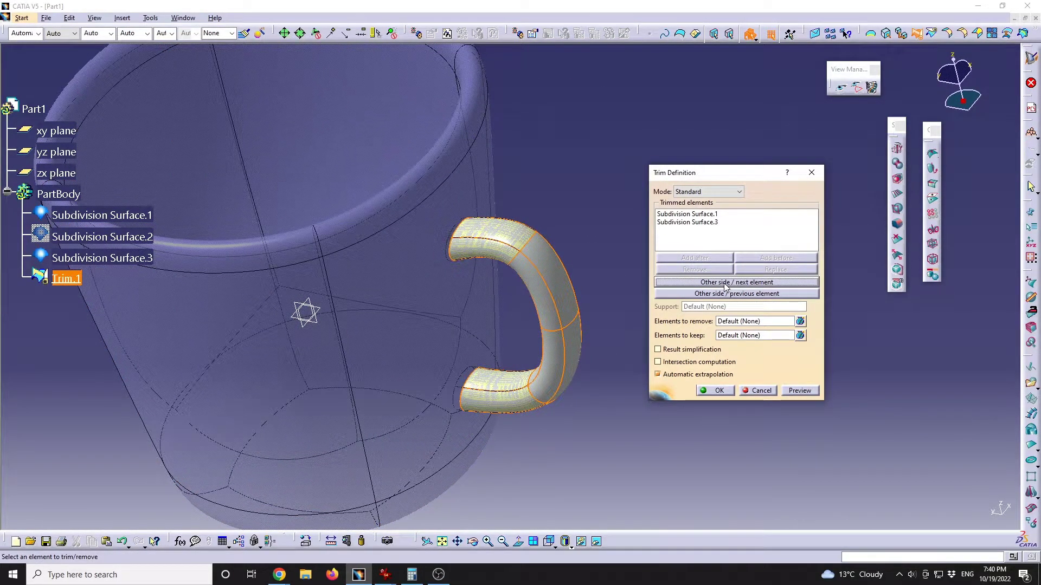
{"action": "middle_click_drag", "start_coordinate": [478, 316], "coordinate": [481, 258]}
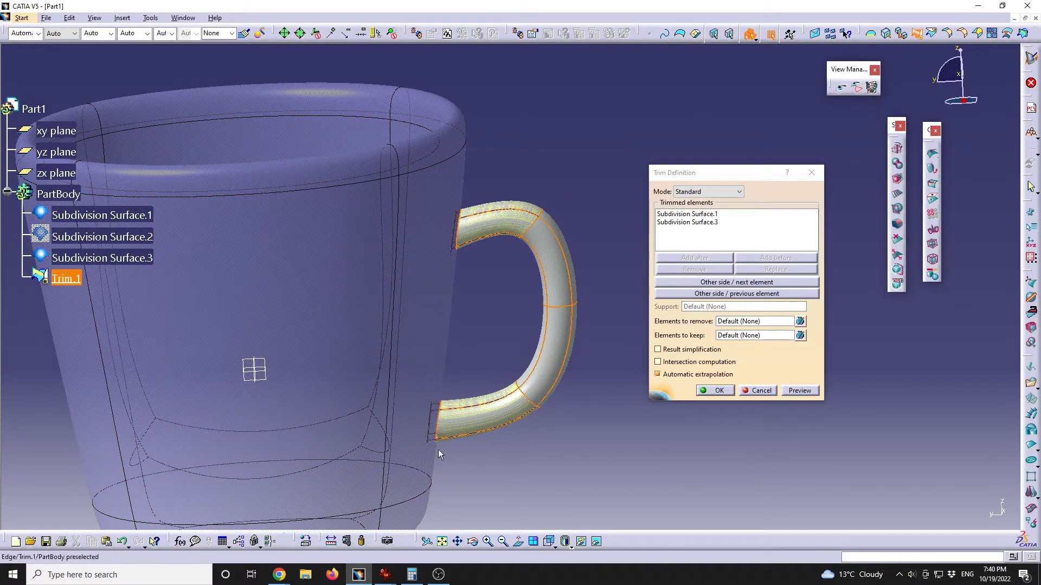
{"action": "left_click", "coordinate": [748, 284]}
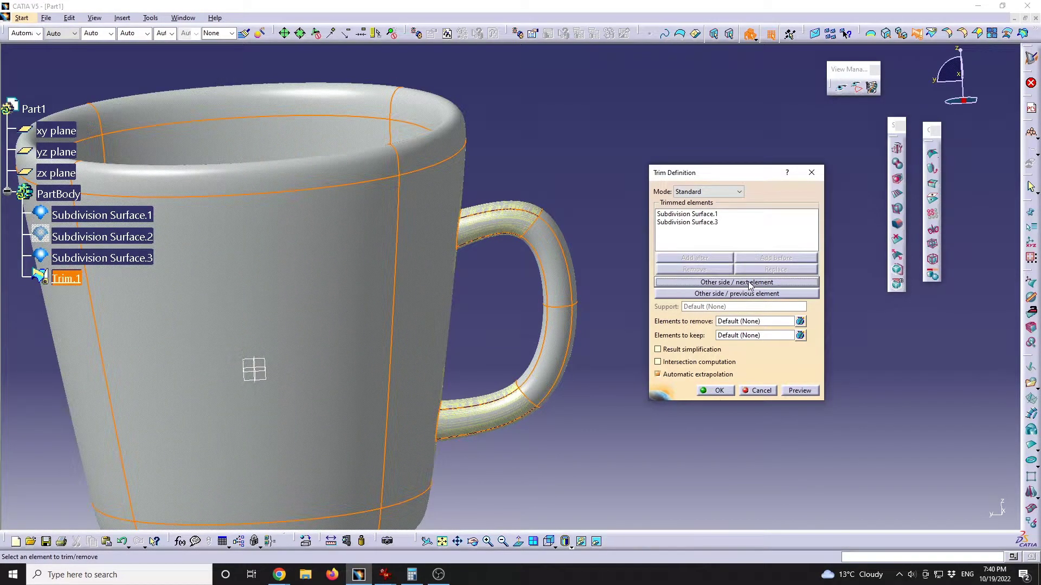
{"action": "middle_click_drag", "start_coordinate": [464, 268], "coordinate": [392, 323]}
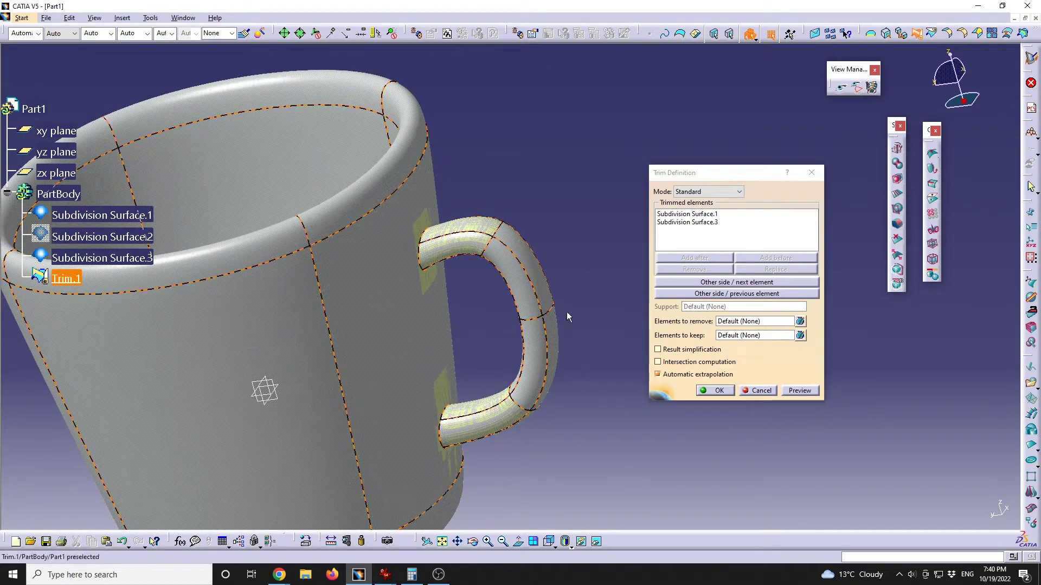
{"action": "left_click", "coordinate": [746, 295]}
{"action": "left_click", "coordinate": [745, 293]}
{"action": "left_click", "coordinate": [745, 293]}
{"action": "left_click", "coordinate": [747, 282]}
{"action": "middle_click_drag", "start_coordinate": [534, 284], "coordinate": [429, 292]}
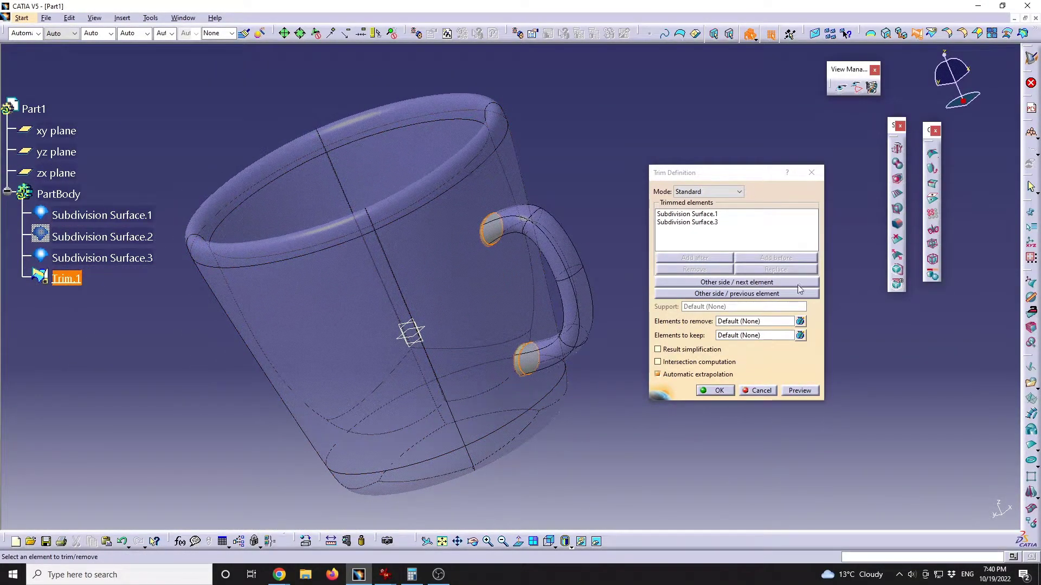
{"action": "left_click", "coordinate": [751, 282]}
{"action": "middle_click_drag", "start_coordinate": [522, 276], "coordinate": [633, 299]}
{"action": "left_click", "coordinate": [710, 283]}
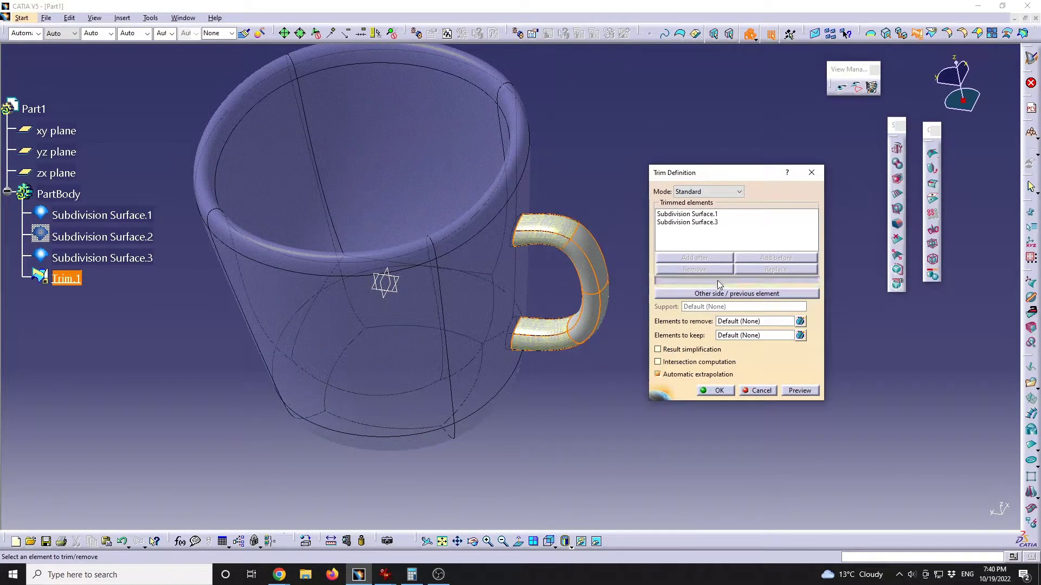
{"action": "left_click", "coordinate": [710, 282]}
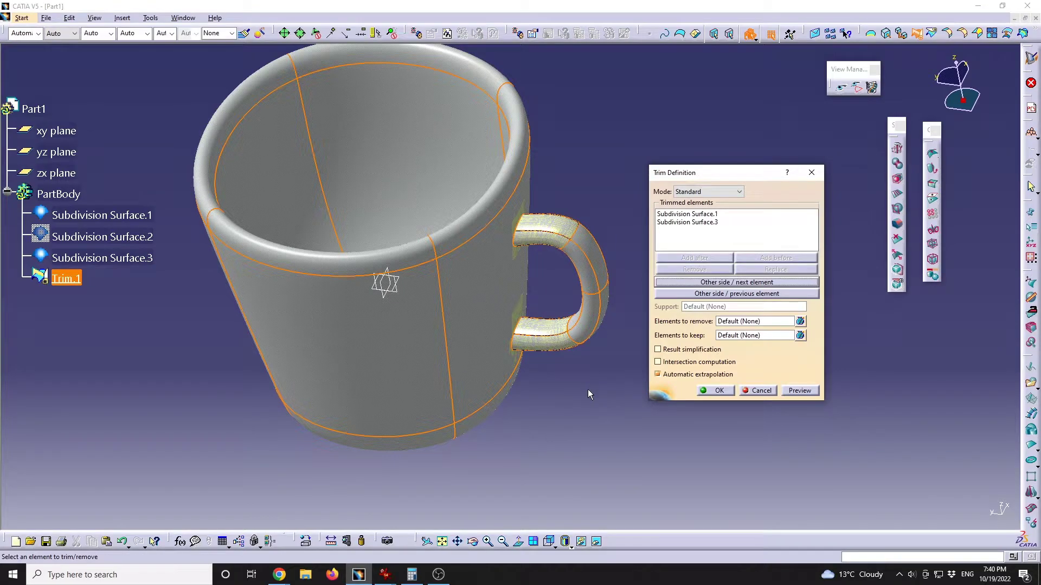
{"action": "left_click", "coordinate": [714, 391]}
Make the trimmed cup opaque by setting its opacity to 100%, and view it from several angles.
{"action": "middle_click_drag", "start_coordinate": [616, 402], "coordinate": [472, 282]}
{"action": "left_click", "coordinate": [76, 278]}
{"action": "left_click", "coordinate": [63, 33]}
{"action": "left_click", "coordinate": [60, 53]}
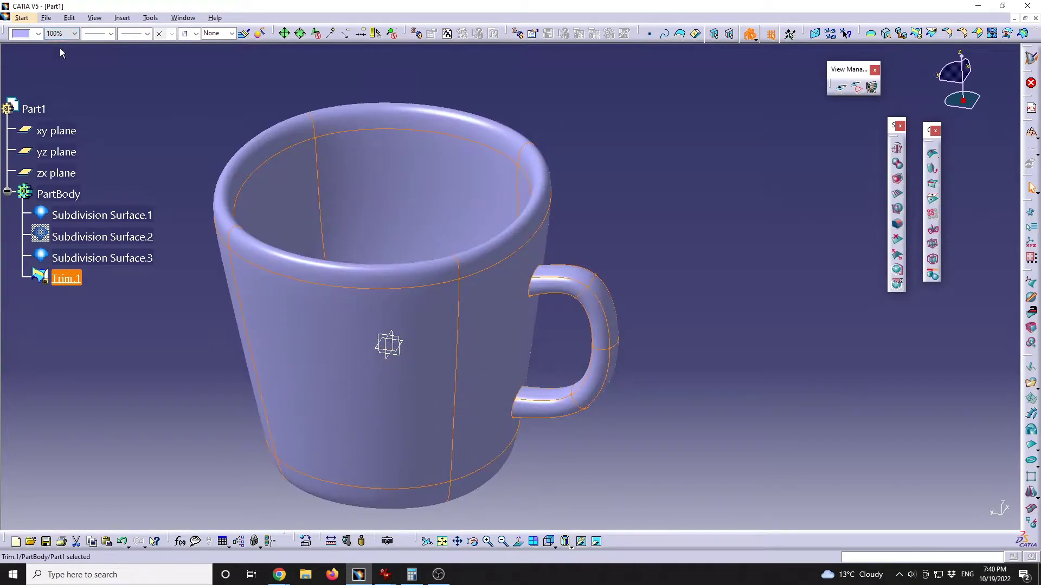
{"action": "middle_click_drag", "start_coordinate": [615, 316], "coordinate": [485, 324]}
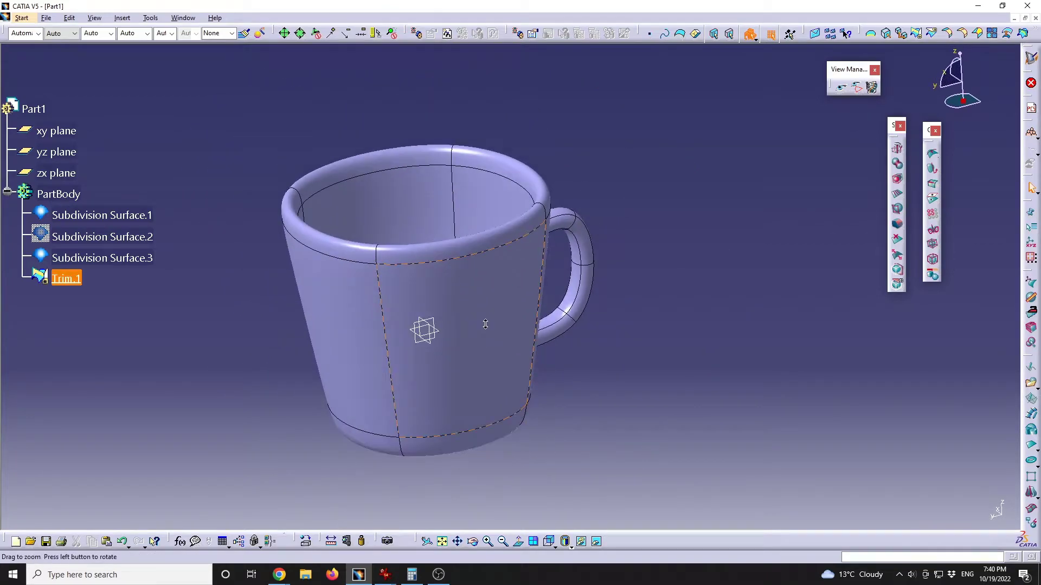
{"action": "left_click", "coordinate": [560, 473]}
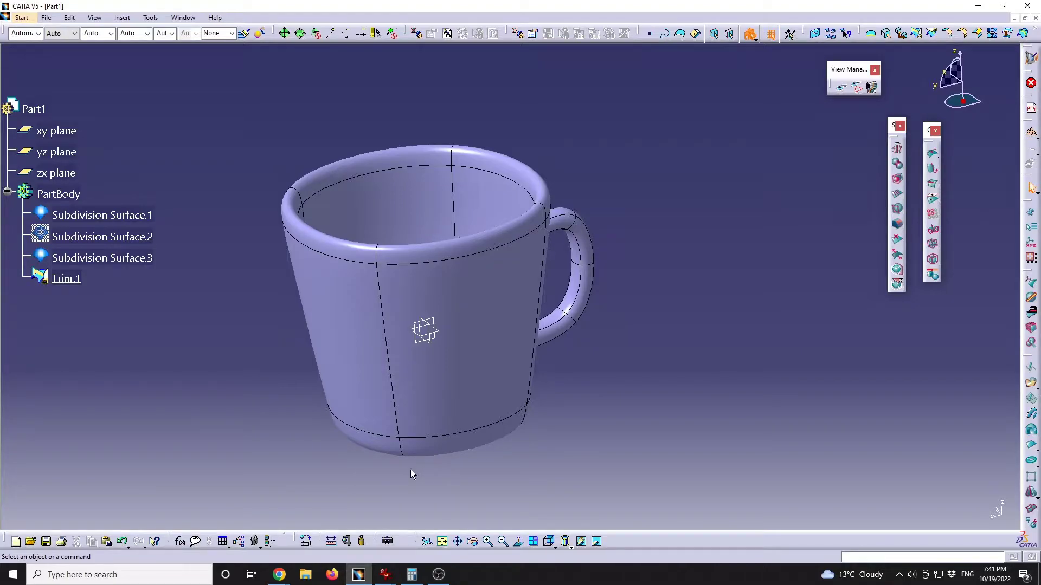
Apply the Smoked Glass material from the Other category of the default catalog to the trimmed cup.
{"action": "left_click", "coordinate": [305, 542]}
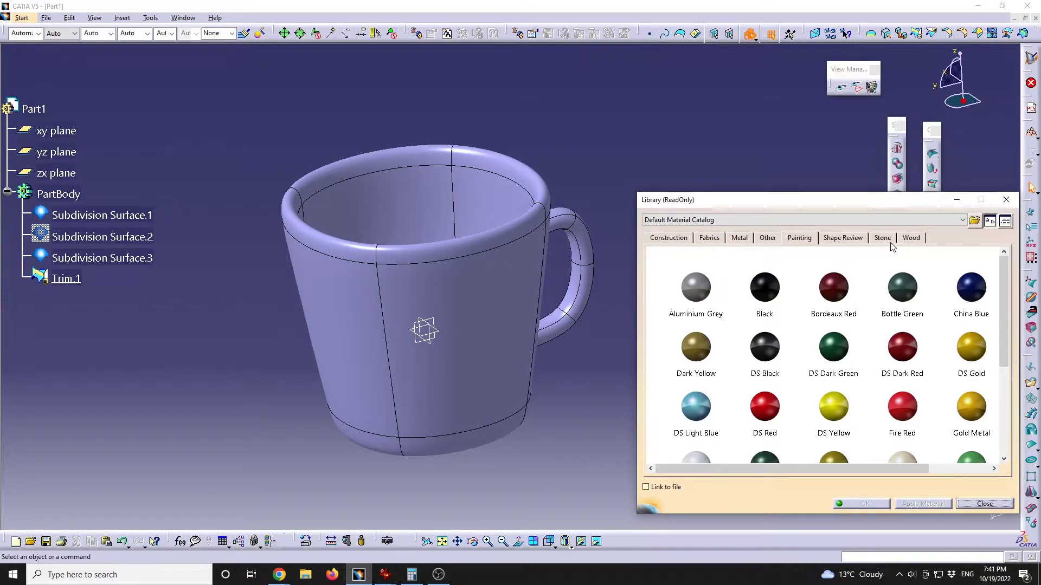
{"action": "left_click", "coordinate": [767, 239]}
{"action": "left_click_drag", "start_coordinate": [1004, 342], "coordinate": [1004, 429]}
{"action": "left_click", "coordinate": [969, 356]}
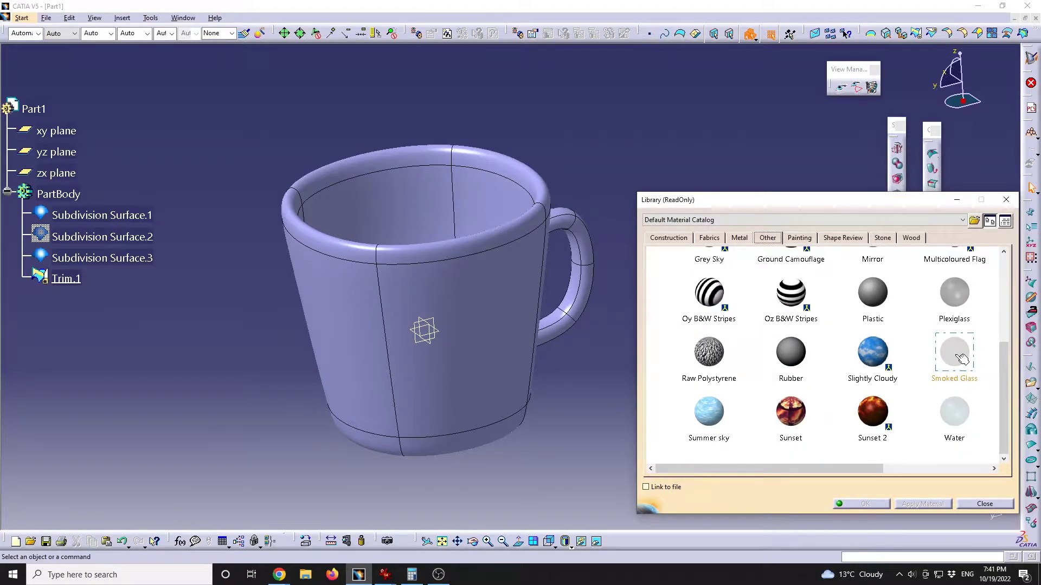
{"action": "left_click", "coordinate": [462, 301]}
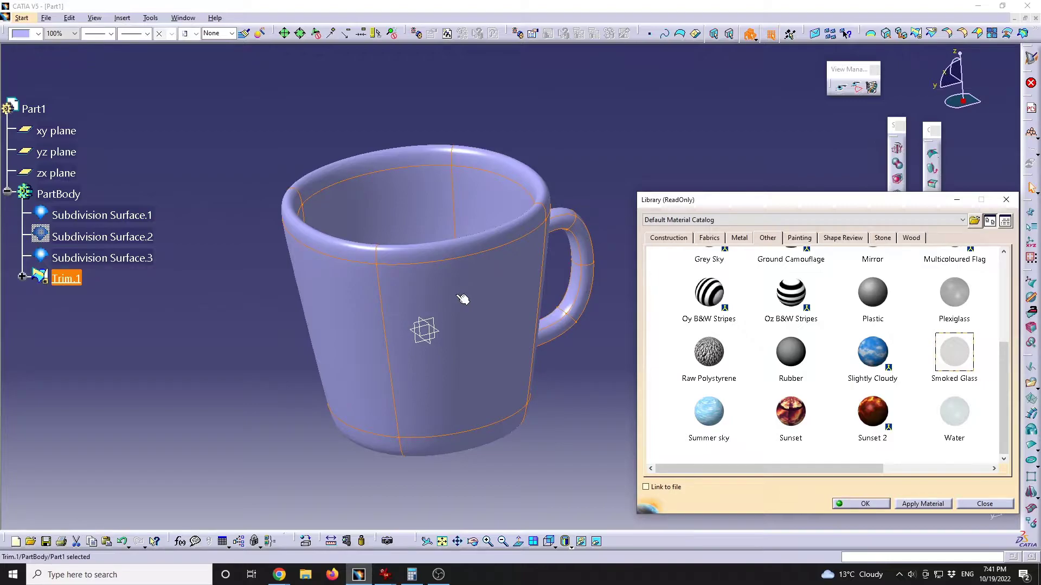
{"action": "left_click", "coordinate": [867, 504]}
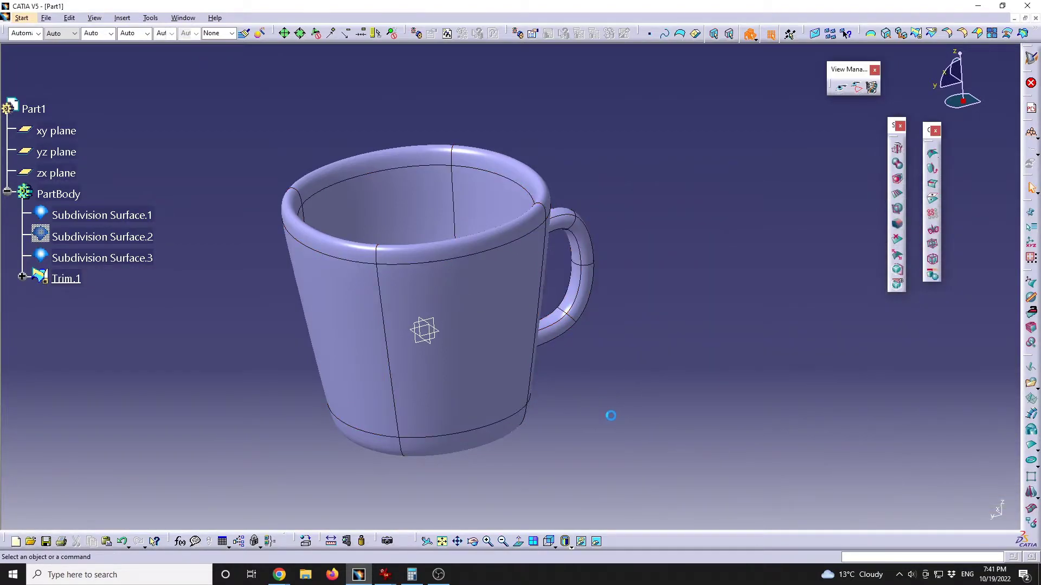
{"action": "middle_click_drag", "start_coordinate": [617, 375], "coordinate": [509, 357]}
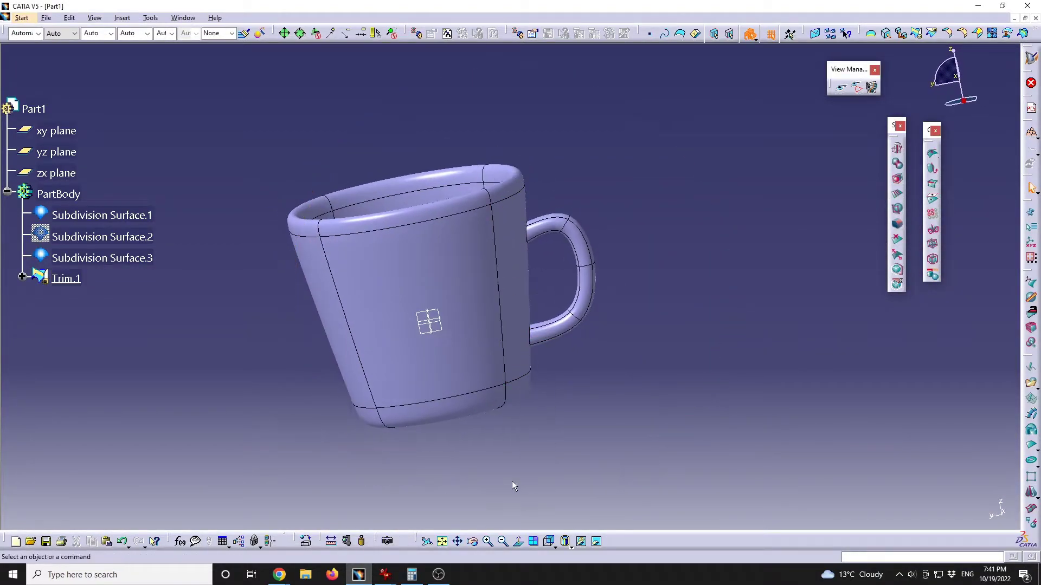
Customize the view mode to use Material shading with all edges shown.
{"action": "left_click", "coordinate": [567, 548]}
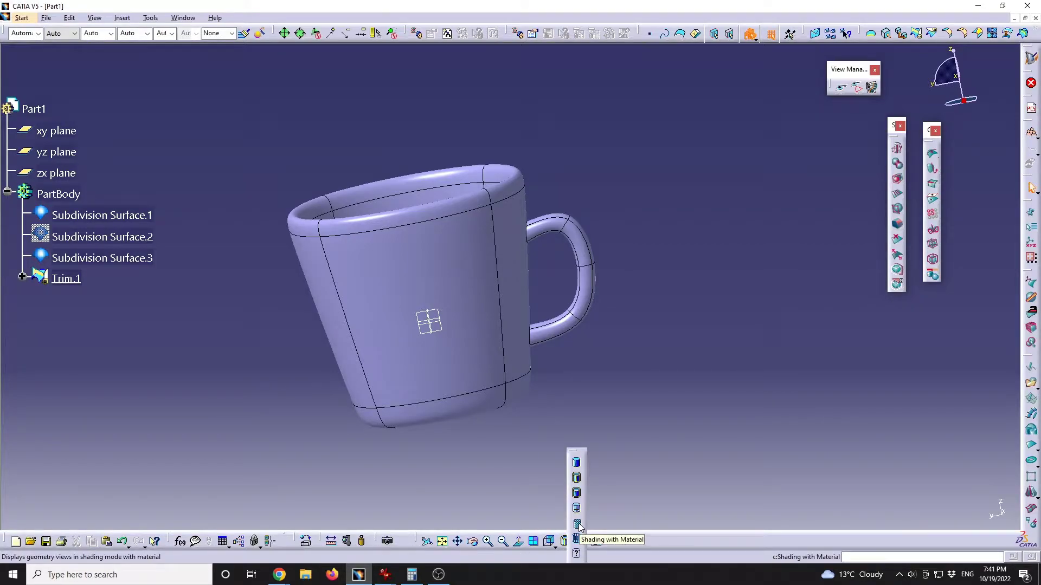
{"action": "left_click", "coordinate": [578, 560]}
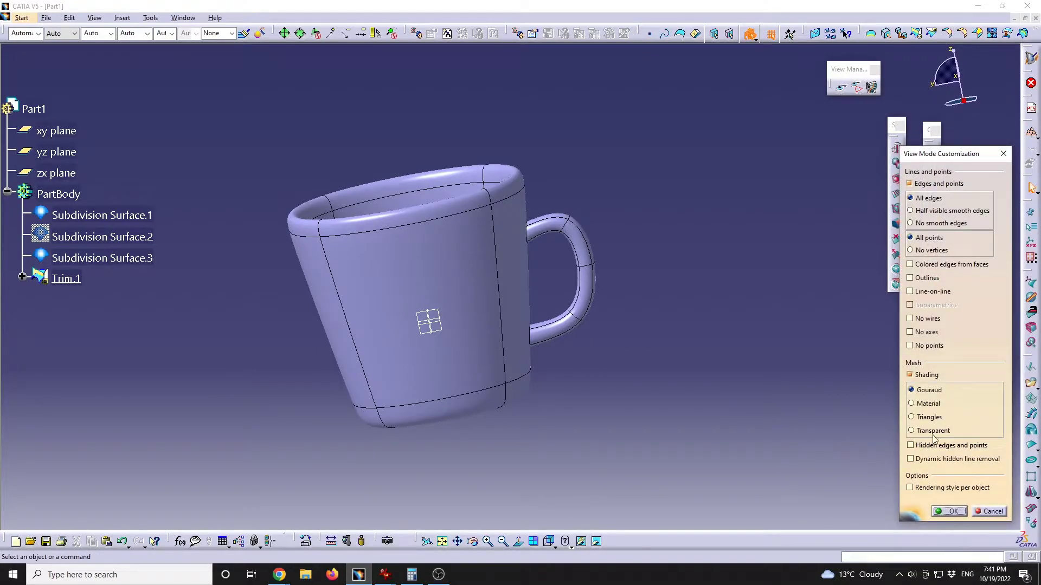
{"action": "left_click", "coordinate": [919, 404]}
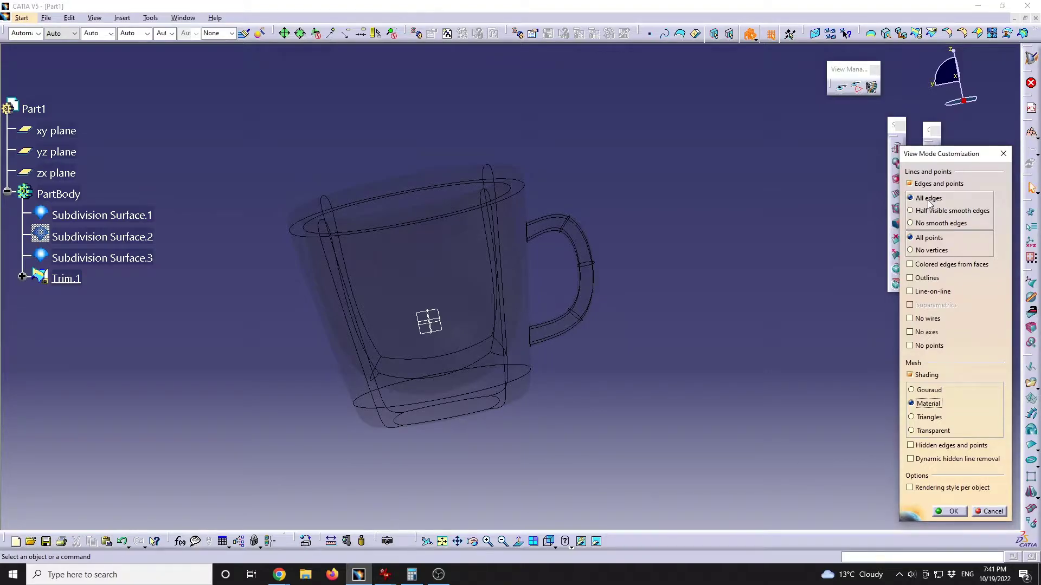
{"action": "left_click", "coordinate": [949, 511]}
{"action": "middle_click_drag", "start_coordinate": [399, 232], "coordinate": [544, 349]}
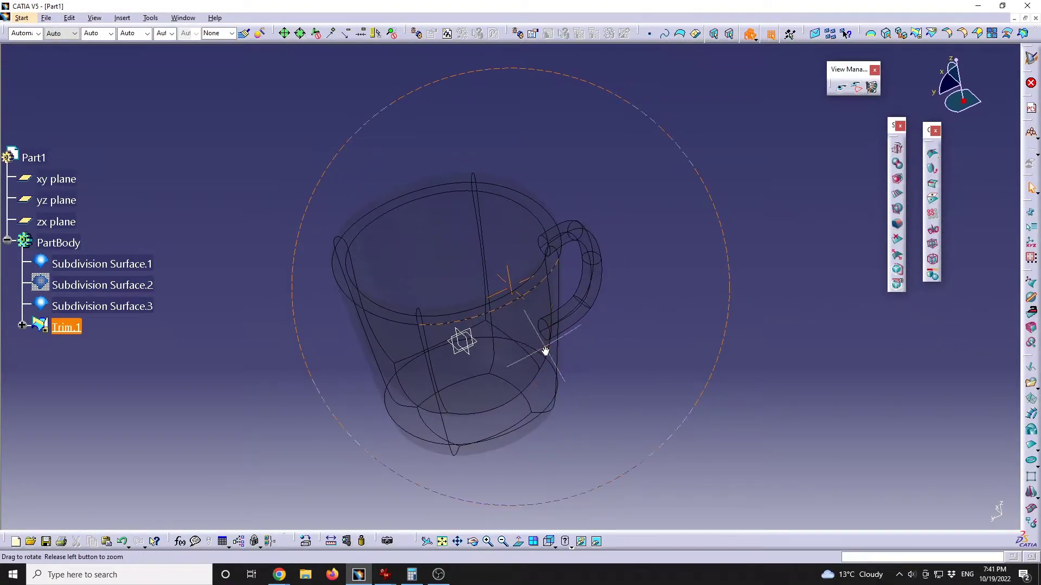
Examine the trim and the subdivision surfaces by highlighting them individually in the specification tree.
{"action": "left_click", "coordinate": [67, 327]}
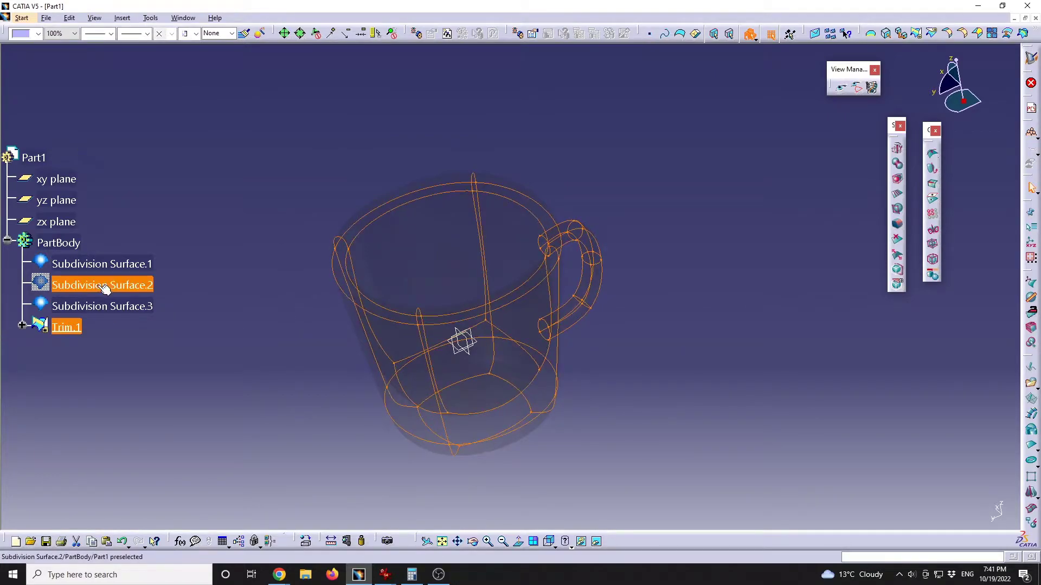
{"action": "left_click", "coordinate": [102, 264]}
{"action": "left_click", "coordinate": [101, 305]}
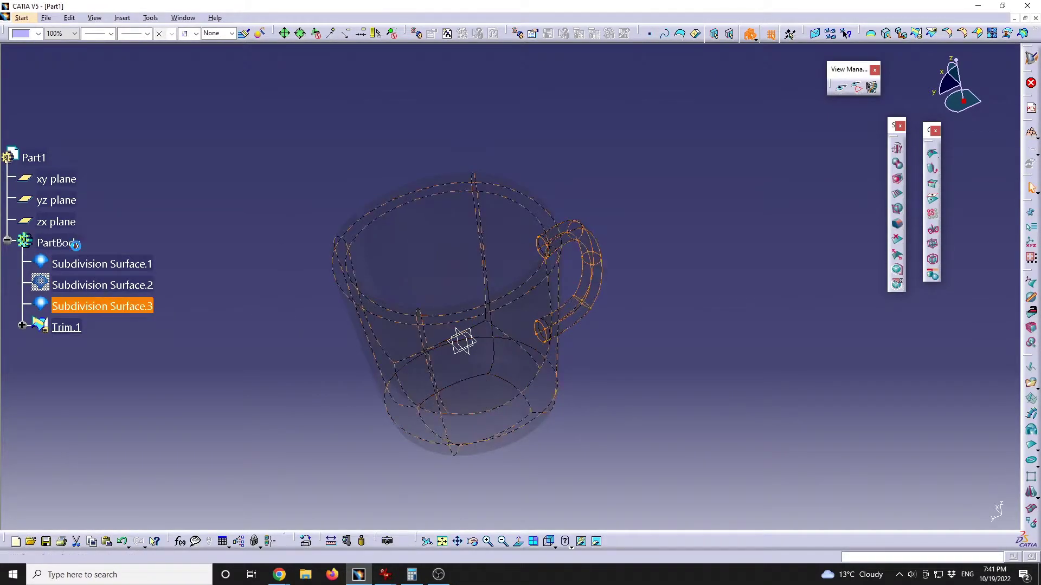
{"action": "left_click", "coordinate": [74, 244]}
{"action": "left_click", "coordinate": [92, 266]}
{"action": "left_click", "coordinate": [95, 287]}
{"action": "left_click", "coordinate": [95, 308]}
{"action": "left_click", "coordinate": [291, 392]}
Start rendering the cup from a slightly raised side view and choose the predefined Default scene.
{"action": "middle_click_drag", "start_coordinate": [441, 394], "coordinate": [590, 346]}
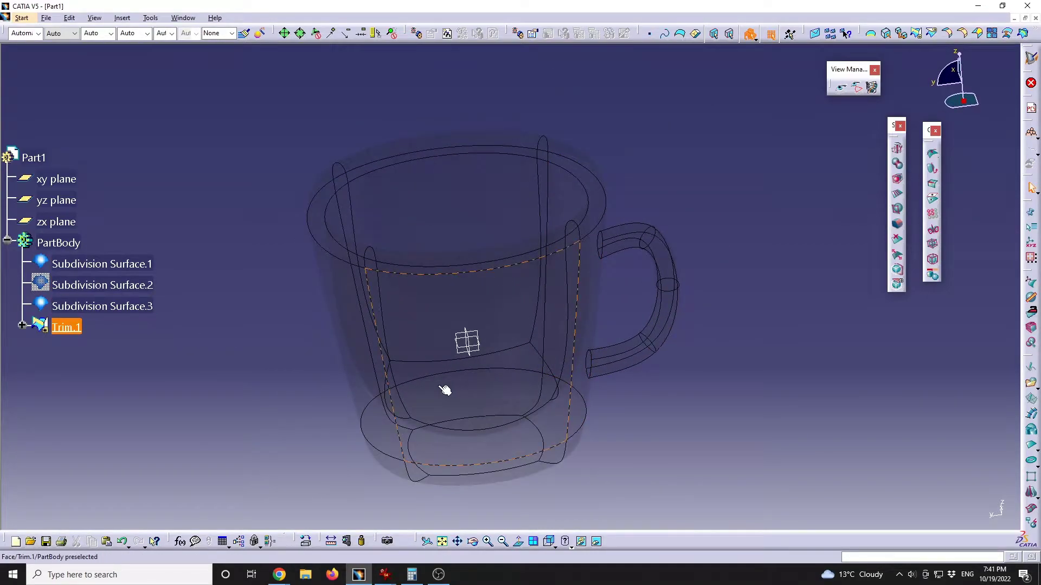
{"action": "left_click", "coordinate": [389, 541]}
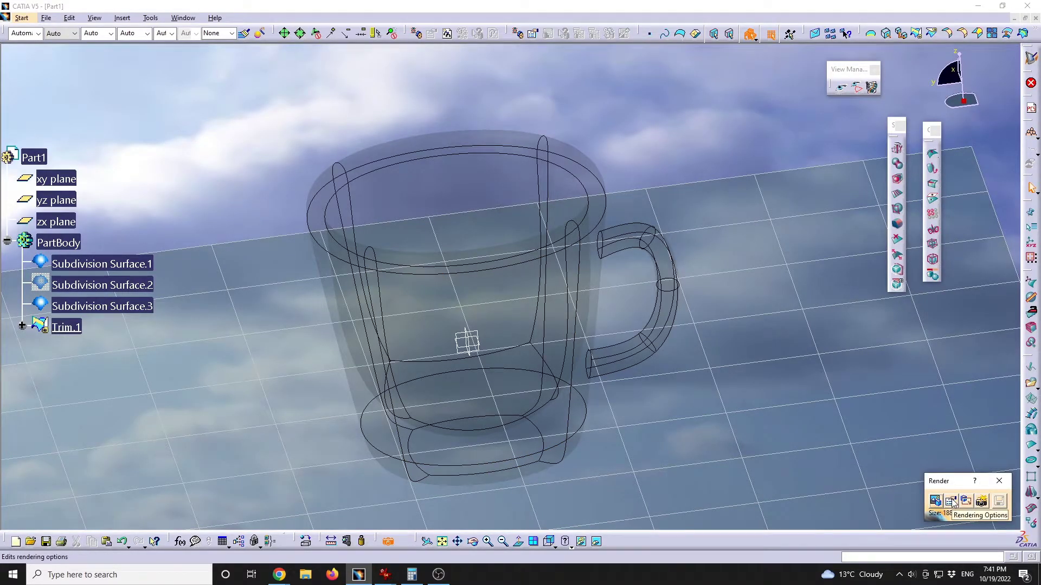
{"action": "left_click", "coordinate": [935, 501]}
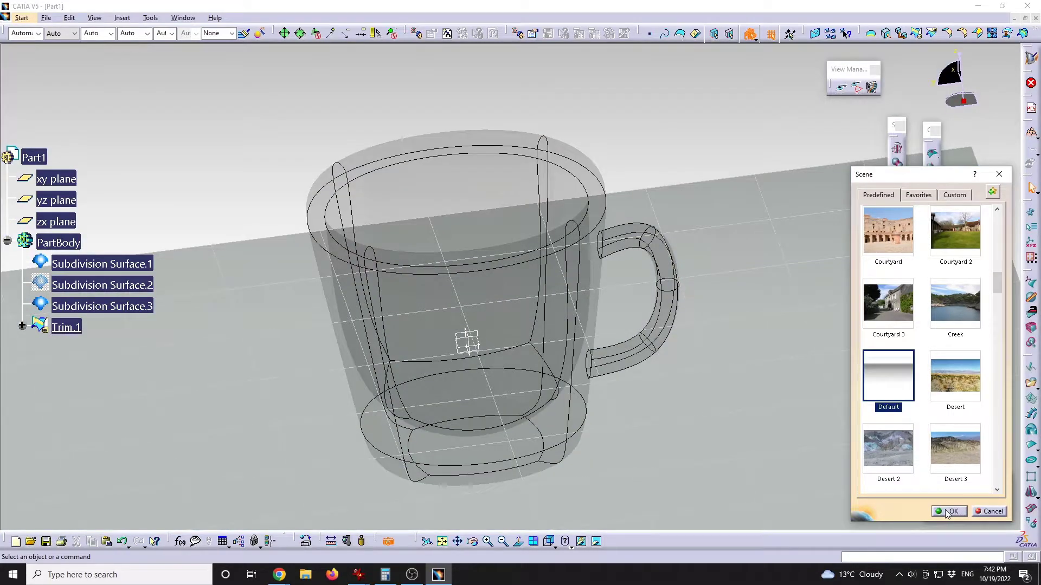
{"action": "left_click", "coordinate": [948, 512]}
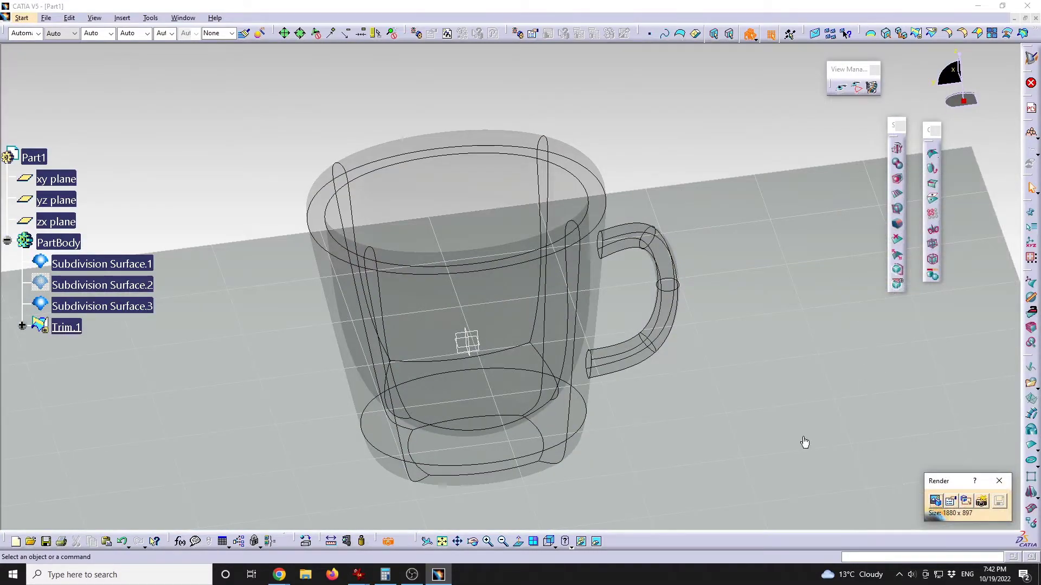
Render the cup with the chosen scene, then end the rendering and clear the selection.
{"action": "left_click", "coordinate": [981, 501]}
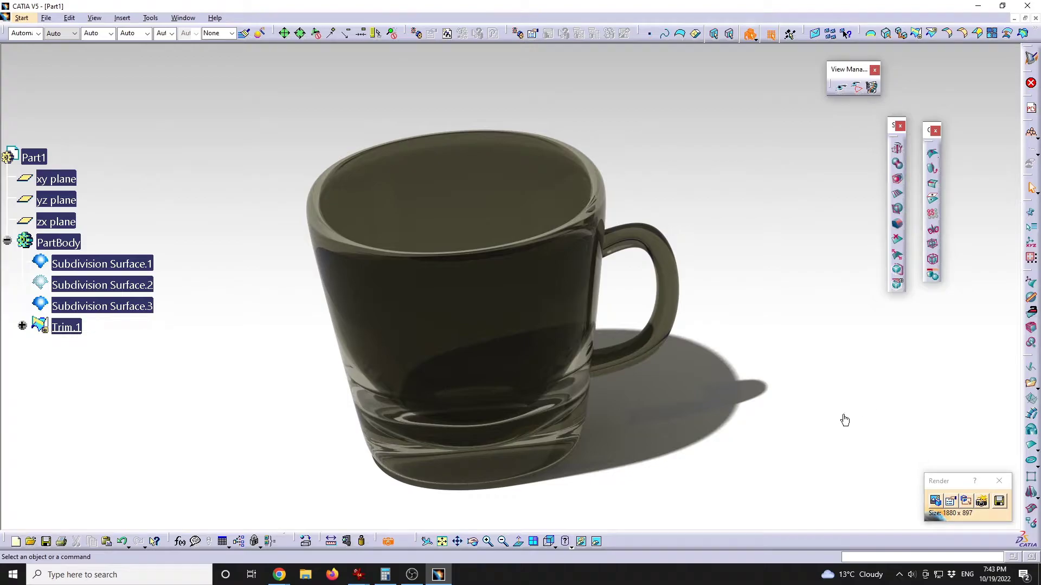
{"action": "left_click", "coordinate": [999, 480]}
{"action": "left_click", "coordinate": [583, 373]}
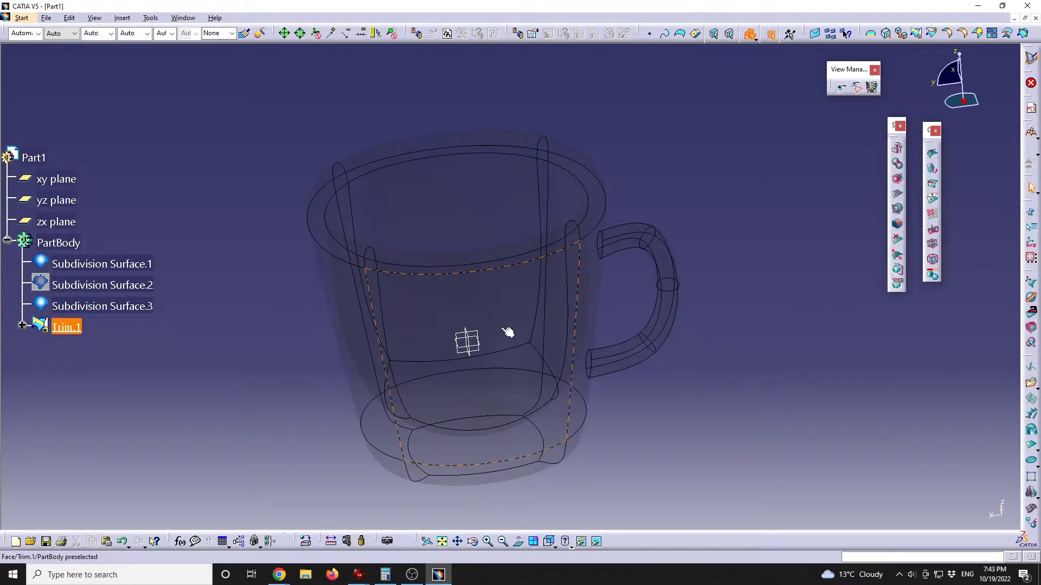
{"action": "left_click", "coordinate": [244, 293]}
Switch to the Part Design workbench.
{"action": "left_click", "coordinate": [22, 18]}
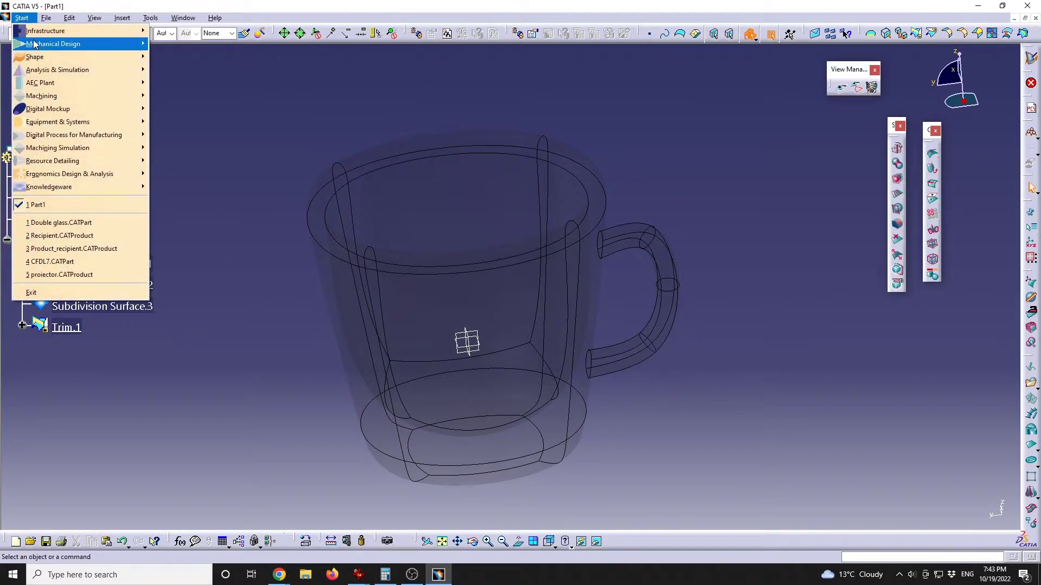
{"action": "mouse_move", "coordinate": [65, 43]}
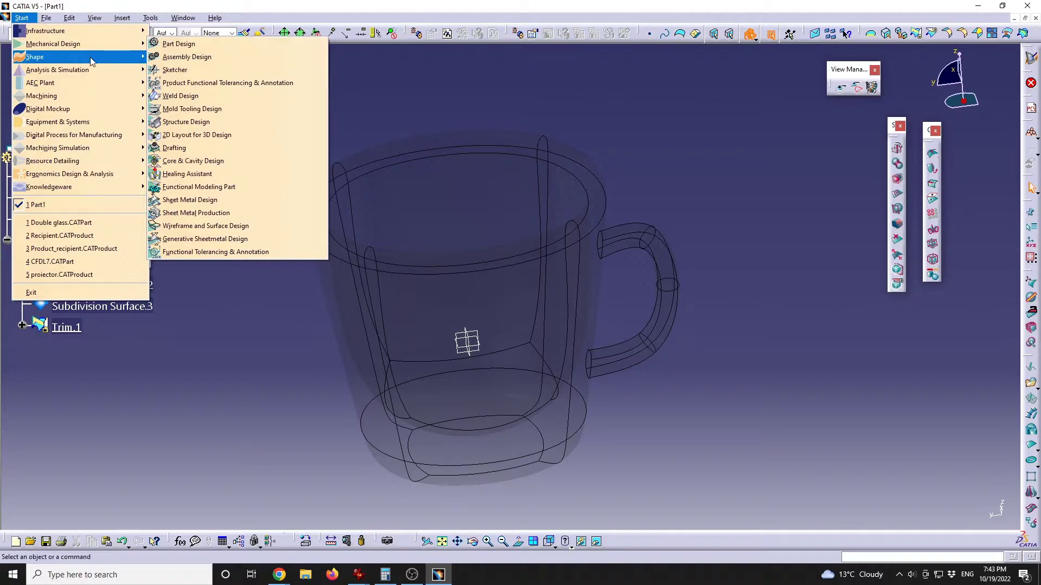
{"action": "mouse_move", "coordinate": [90, 62]}
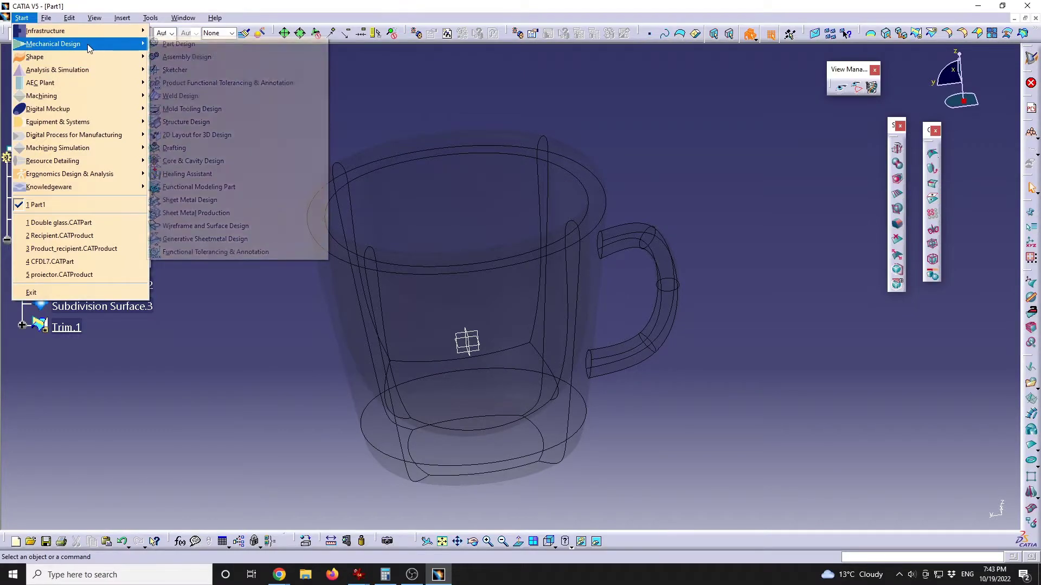
{"action": "left_click", "coordinate": [227, 48]}
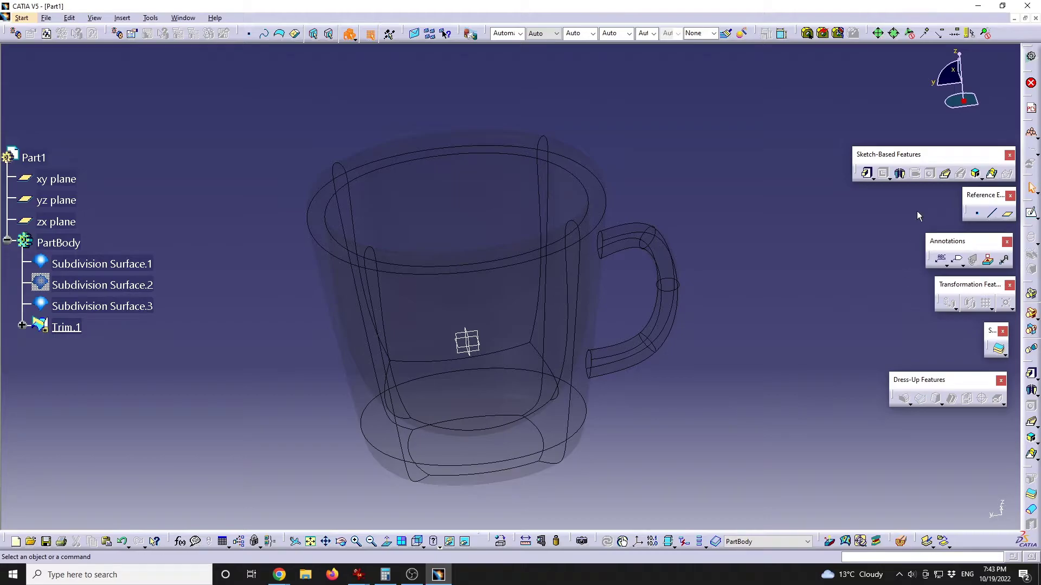
Define a thick surface on the trimmed cup with first offset 0 mm and second offset 1 mm, and preview it.
{"action": "left_click", "coordinate": [1004, 354]}
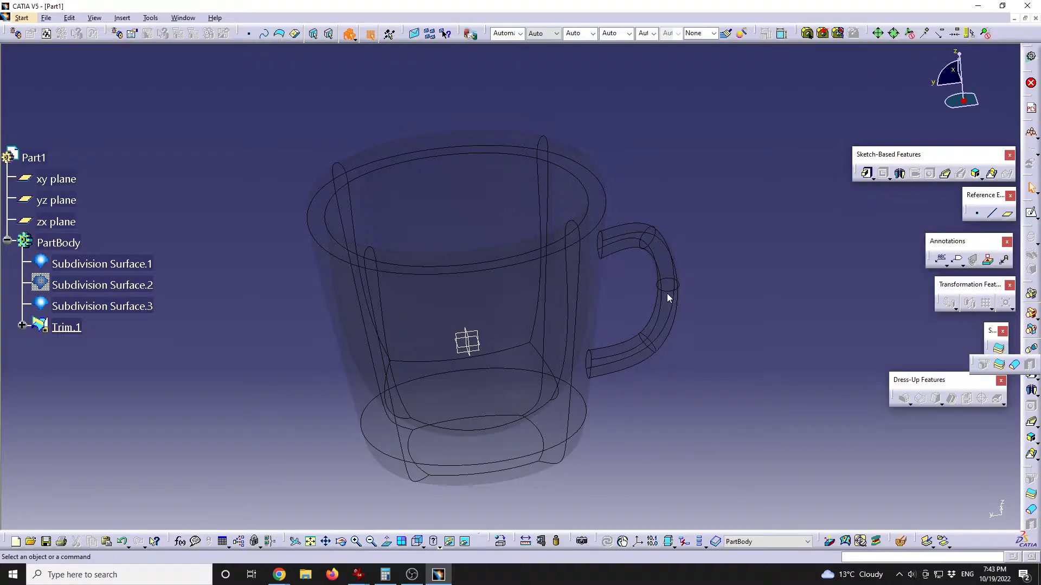
{"action": "left_click", "coordinate": [1001, 366]}
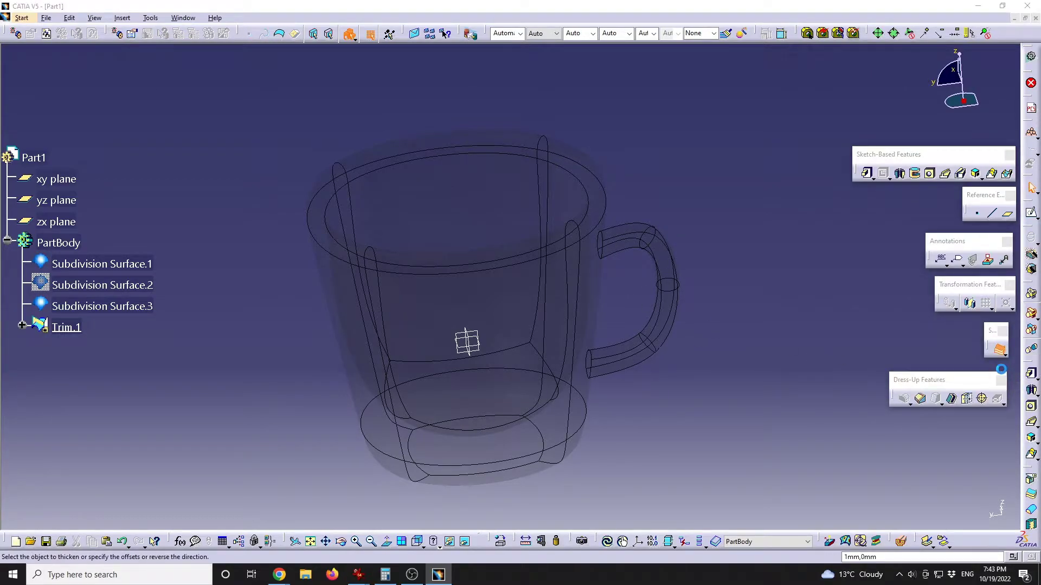
{"action": "left_click", "coordinate": [614, 239]}
{"action": "middle_click_drag", "start_coordinate": [638, 455], "coordinate": [530, 418]}
{"action": "mouse_move", "coordinate": [521, 288]}
{"action": "middle_mouse_down"}
{"action": "mouse_move", "coordinate": [515, 309]}
{"action": "mouse_move", "coordinate": [530, 290]}
{"action": "middle_mouse_up"}
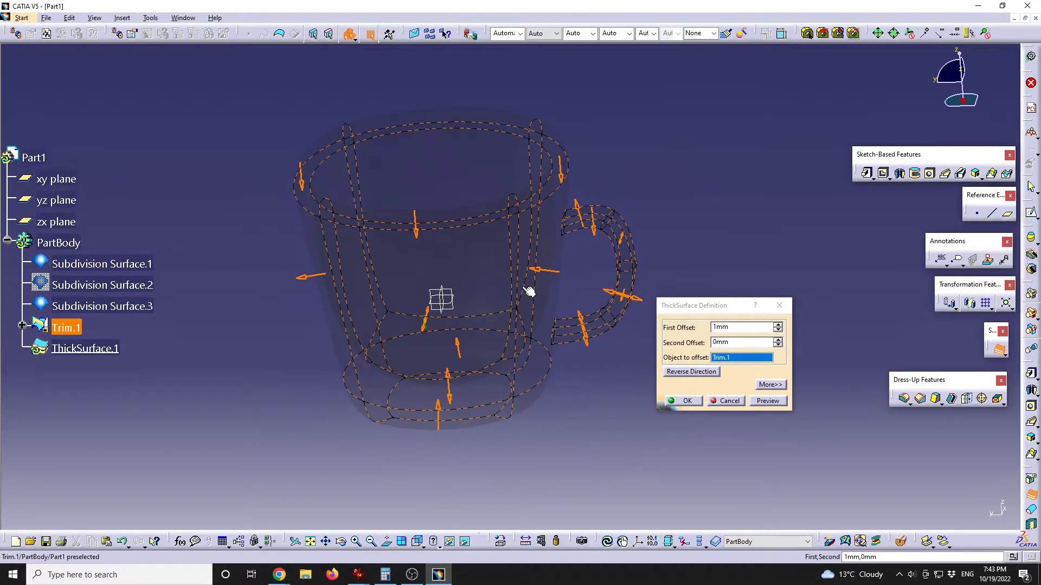
{"action": "left_click", "coordinate": [696, 373]}
{"action": "left_click", "coordinate": [696, 374]}
{"action": "left_click", "coordinate": [735, 327]}
{"action": "key", "text": "Tab"}
{"action": "type", "text": "1"}
{"action": "double_click", "coordinate": [741, 330]}
{"action": "type", "text": "0"}
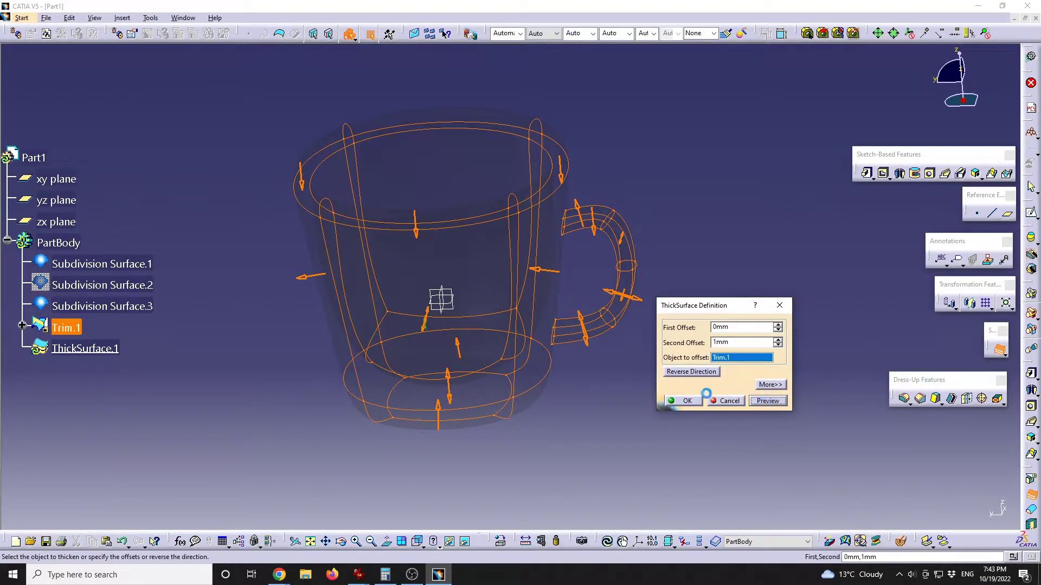
{"action": "middle_click_drag", "start_coordinate": [572, 273], "coordinate": [525, 255]}
Try a second offset of 2 mm for the thick surface and inspect the preview.
{"action": "double_click", "coordinate": [739, 342]}
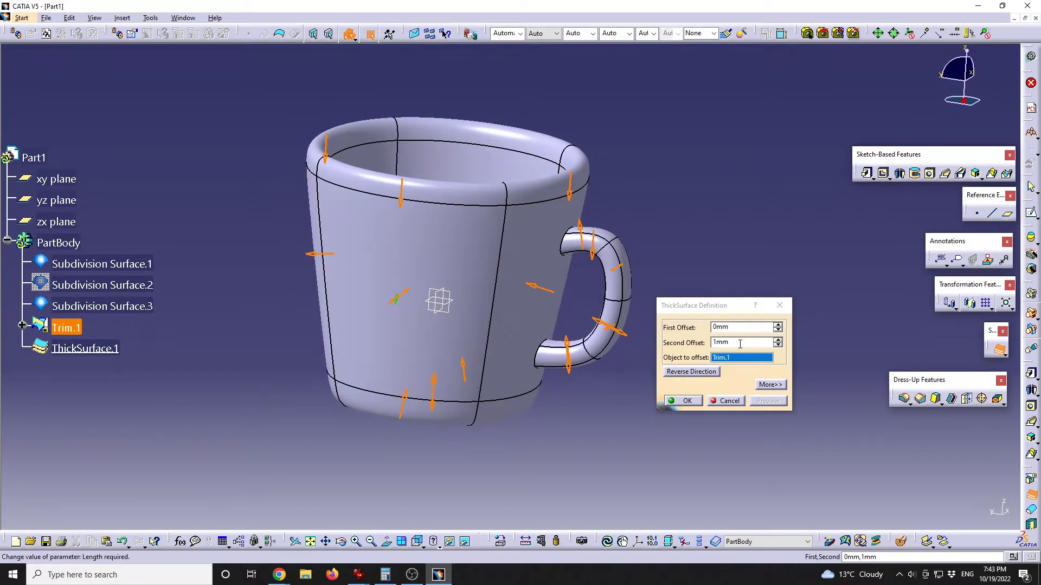
{"action": "type", "text": "2"}
{"action": "mouse_move", "coordinate": [477, 266]}
{"action": "middle_mouse_down"}
{"action": "mouse_move", "coordinate": [446, 274]}
{"action": "mouse_move", "coordinate": [513, 226]}
{"action": "mouse_move", "coordinate": [486, 260]}
{"action": "middle_mouse_up"}
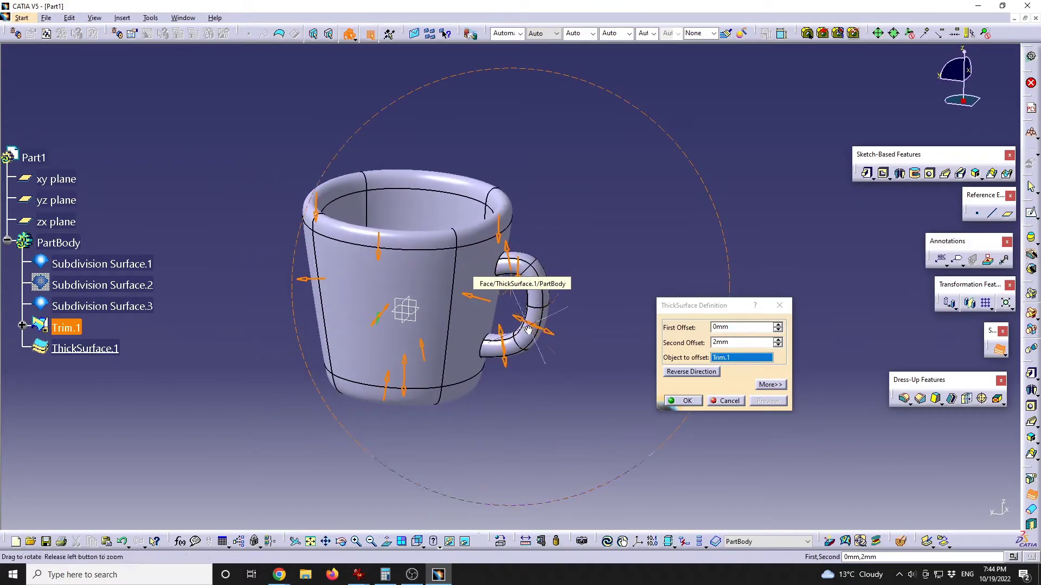
{"action": "middle_click_drag", "start_coordinate": [437, 293], "coordinate": [449, 304]}
Set the thick surface's second offset to 1 mm, preview it and create the feature.
{"action": "left_click", "coordinate": [741, 343]}
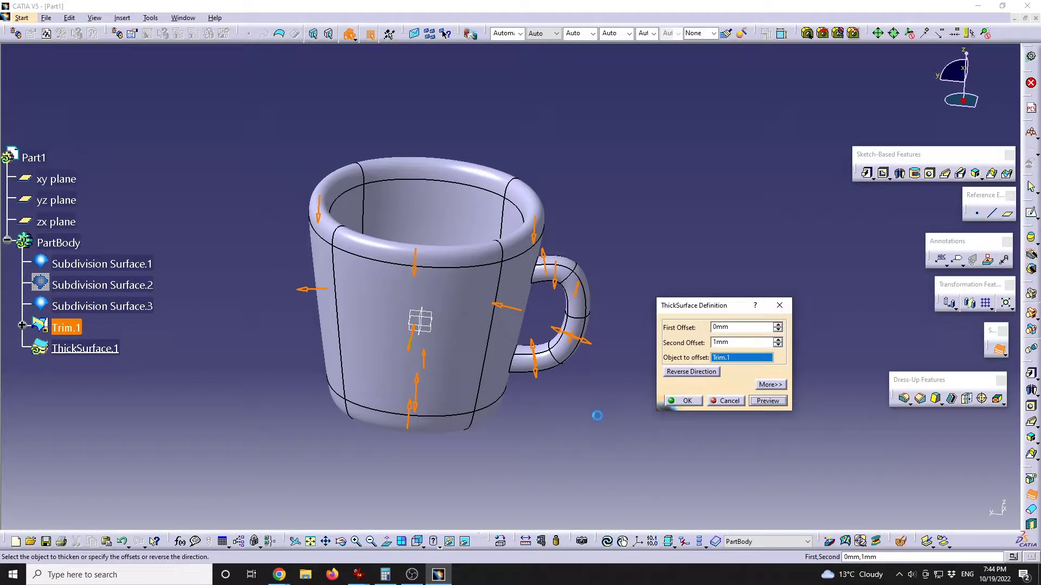
{"action": "middle_click_drag", "start_coordinate": [597, 413], "coordinate": [555, 355]}
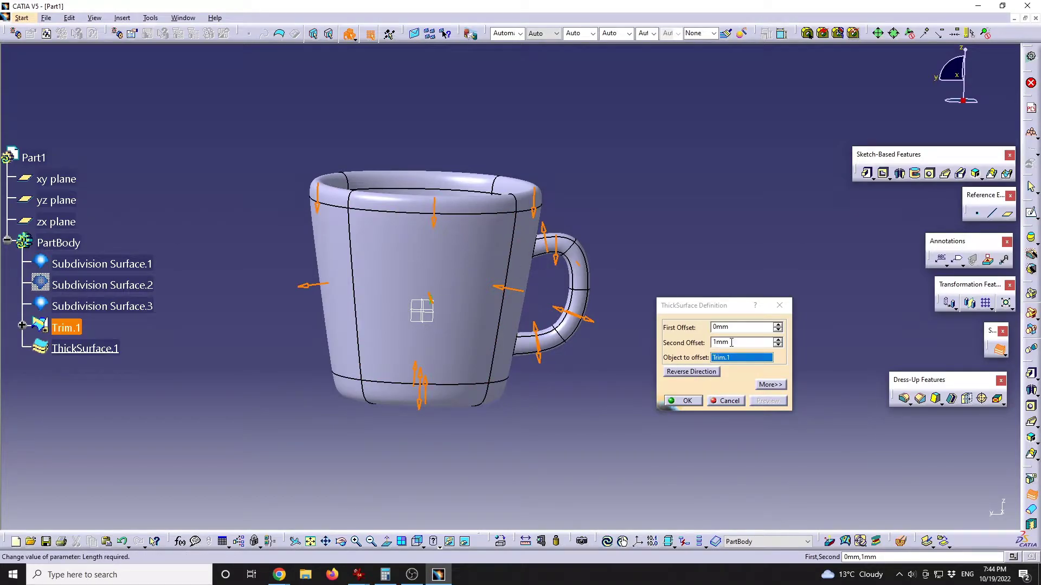
{"action": "left_click", "coordinate": [684, 401]}
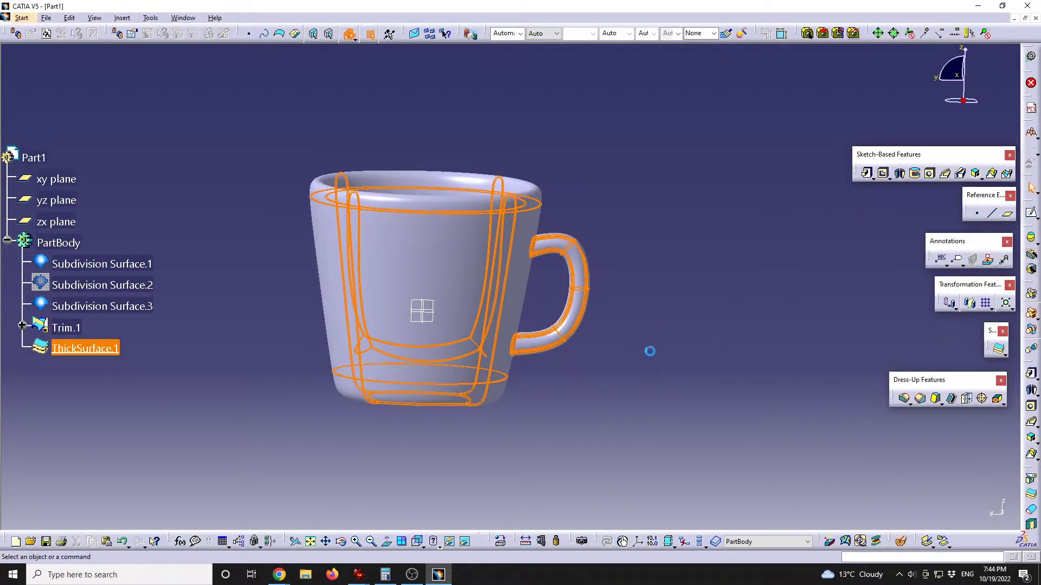
Cut the thickened cup with a dynamic section and orient the section plane vertically through the body and handle.
{"action": "middle_click_drag", "start_coordinate": [425, 249], "coordinate": [564, 287]}
{"action": "key", "text": "Escape"}
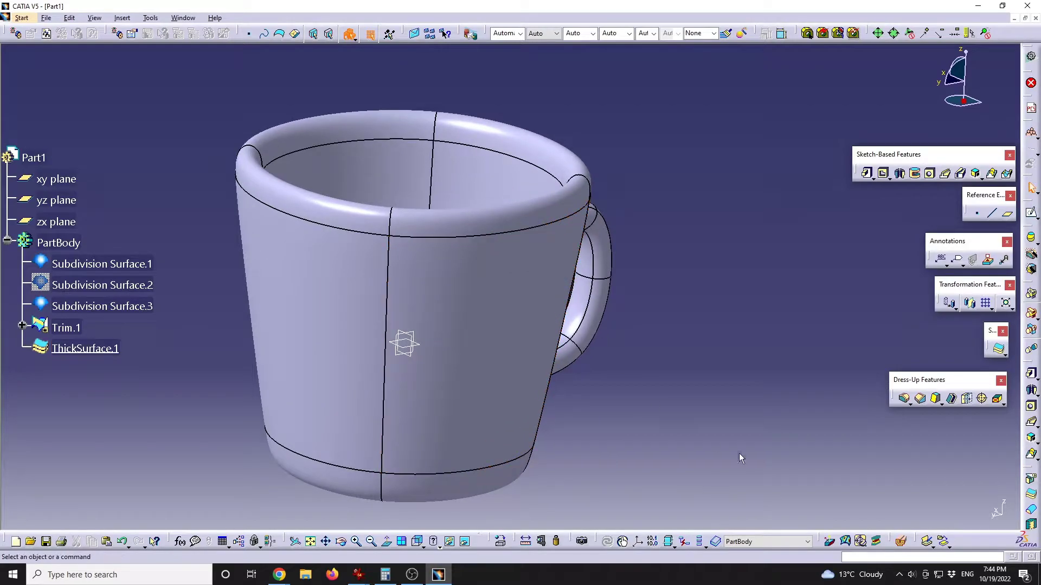
{"action": "left_click", "coordinate": [902, 544]}
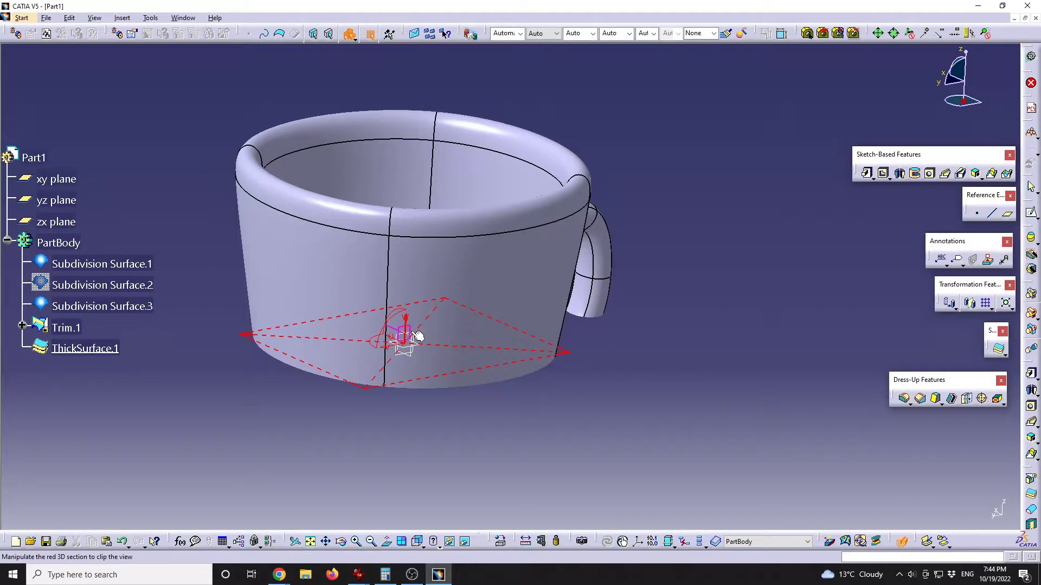
{"action": "left_click", "coordinate": [417, 336]}
{"action": "middle_click_drag", "start_coordinate": [517, 412], "coordinate": [523, 162]}
{"action": "middle_click_drag", "start_coordinate": [502, 113], "coordinate": [341, 319]}
{"action": "middle_click_drag", "start_coordinate": [440, 287], "coordinate": [503, 306]}
Examine the sectioned walls where the handle meets the cup body, and leave the dynamic section.
{"action": "middle_click", "coordinate": [522, 457]}
{"action": "middle_click_drag", "start_coordinate": [515, 353], "coordinate": [507, 209]}
{"action": "middle_click", "coordinate": [493, 176]}
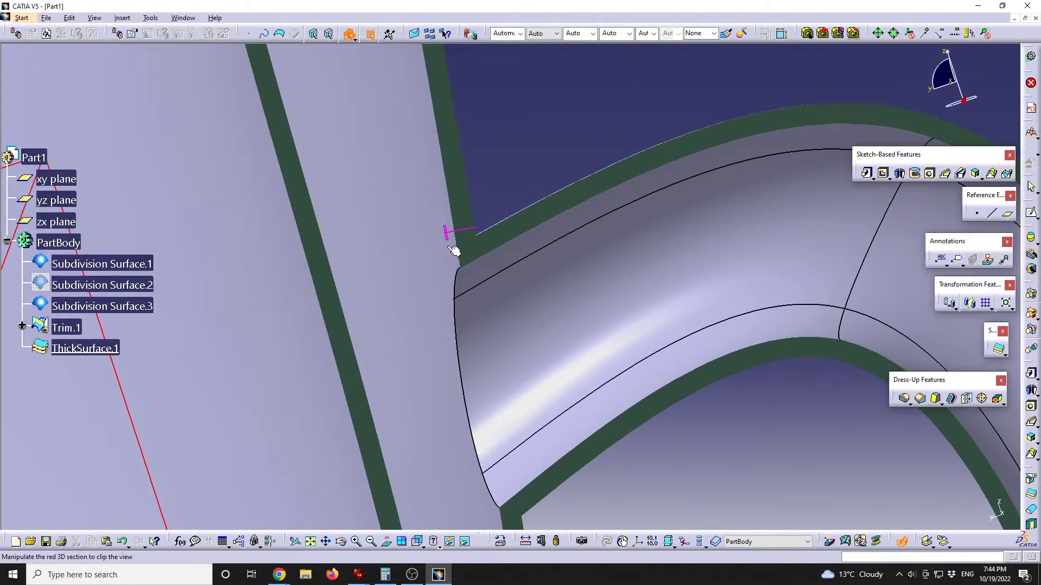
{"action": "scroll", "coordinate": [550, 271], "scroll_direction": "down", "scroll_amount": 5}
{"action": "middle_click_drag", "start_coordinate": [548, 404], "coordinate": [467, 327]}
{"action": "scroll", "coordinate": [520, 265], "scroll_direction": "up", "scroll_amount": 3}
{"action": "scroll", "coordinate": [519, 265], "scroll_direction": "down", "scroll_amount": 4}
{"action": "middle_click_drag", "start_coordinate": [519, 265], "coordinate": [365, 286]}
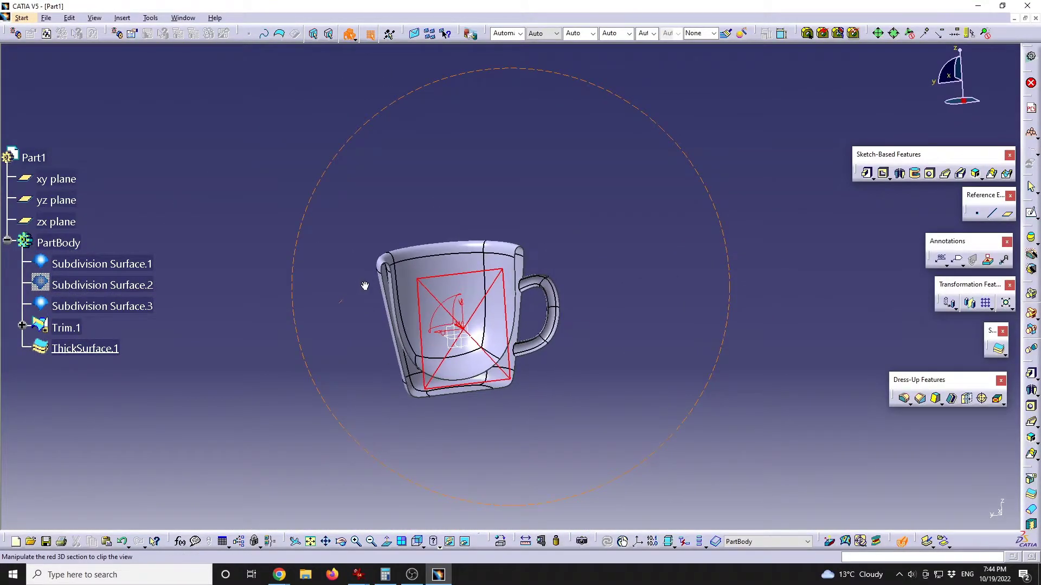
{"action": "scroll", "coordinate": [391, 272], "scroll_direction": "up", "scroll_amount": 4}
{"action": "middle_click_drag", "start_coordinate": [376, 353], "coordinate": [502, 274]}
{"action": "key", "text": "Escape"}
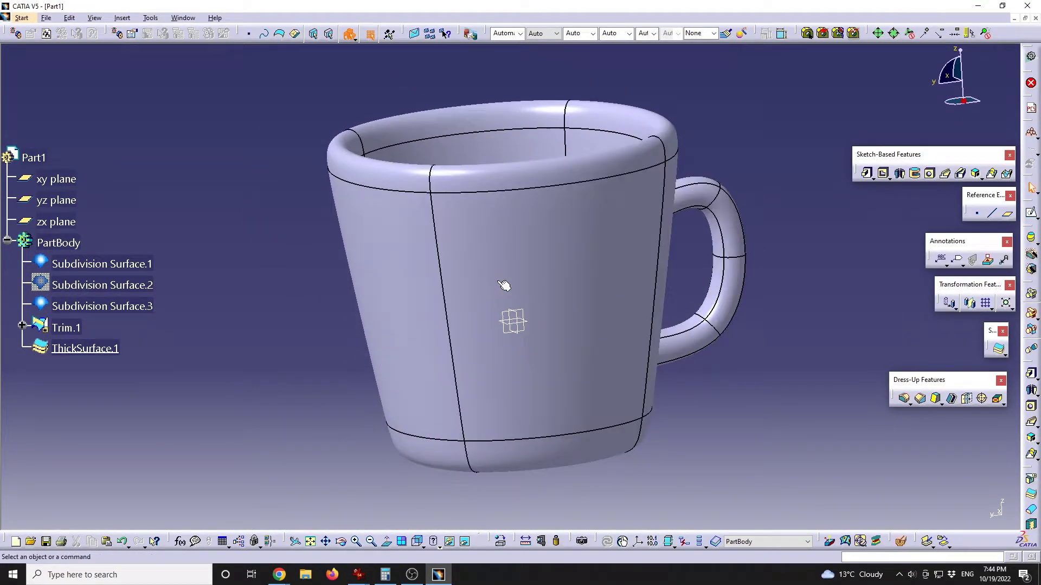
View the cup's interior from above and switch to the Generative Shape Design workbench.
{"action": "middle_click_drag", "start_coordinate": [533, 167], "coordinate": [528, 298]}
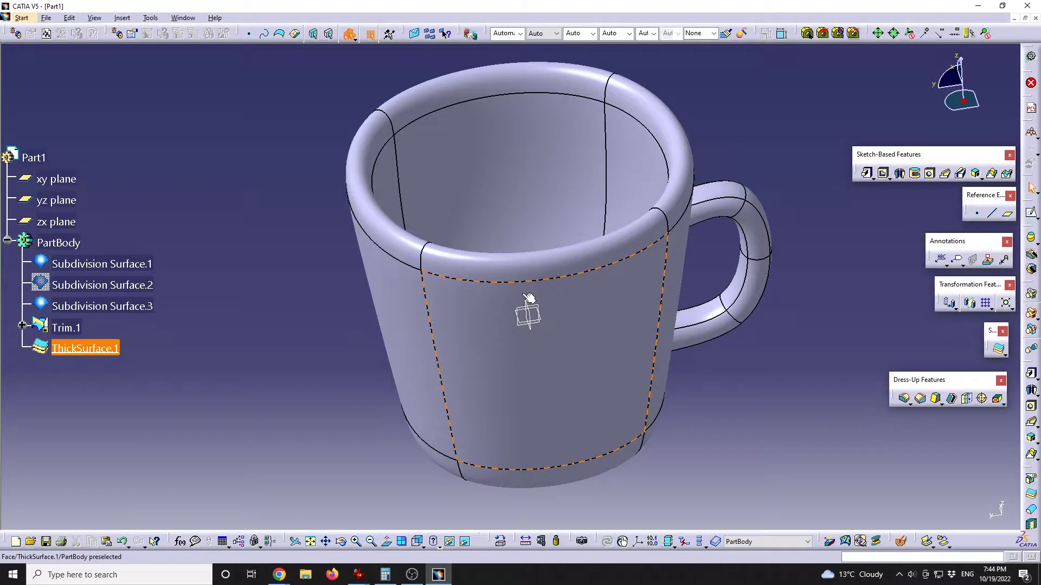
{"action": "middle_click_drag", "start_coordinate": [591, 185], "coordinate": [581, 332]}
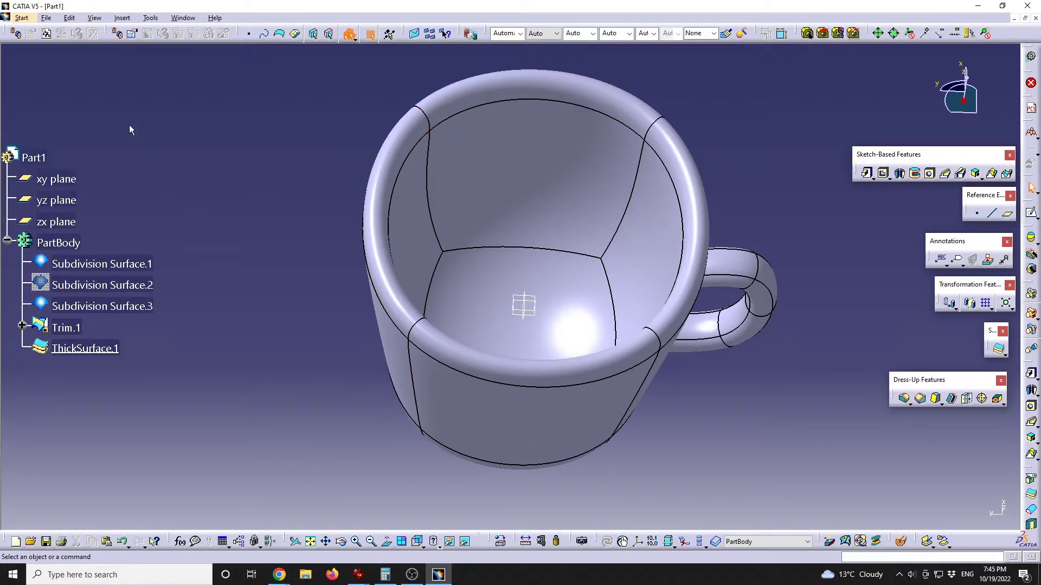
{"action": "left_click", "coordinate": [22, 18]}
{"action": "mouse_move", "coordinate": [36, 62]}
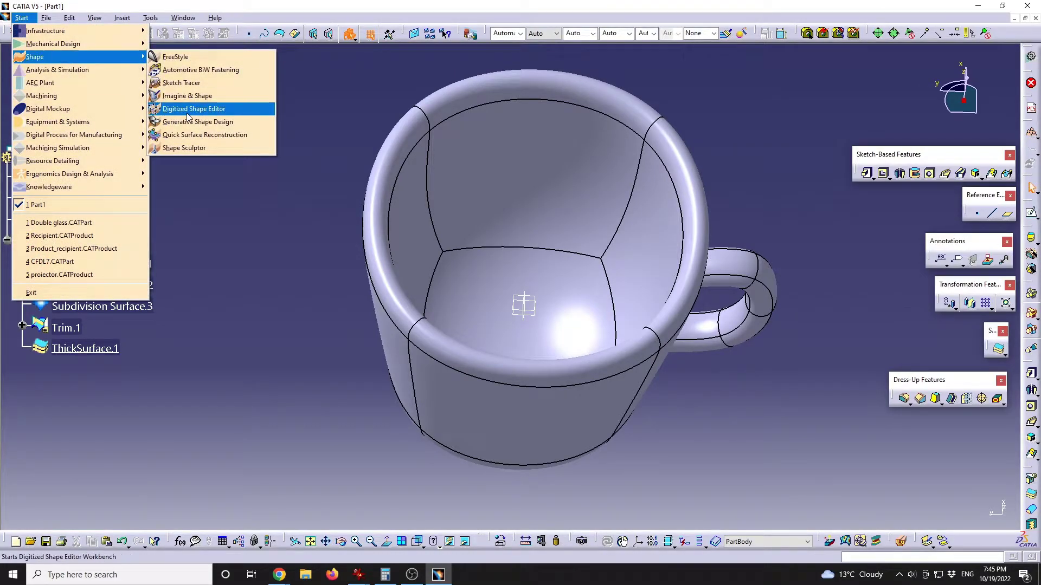
{"action": "left_click", "coordinate": [192, 128]}
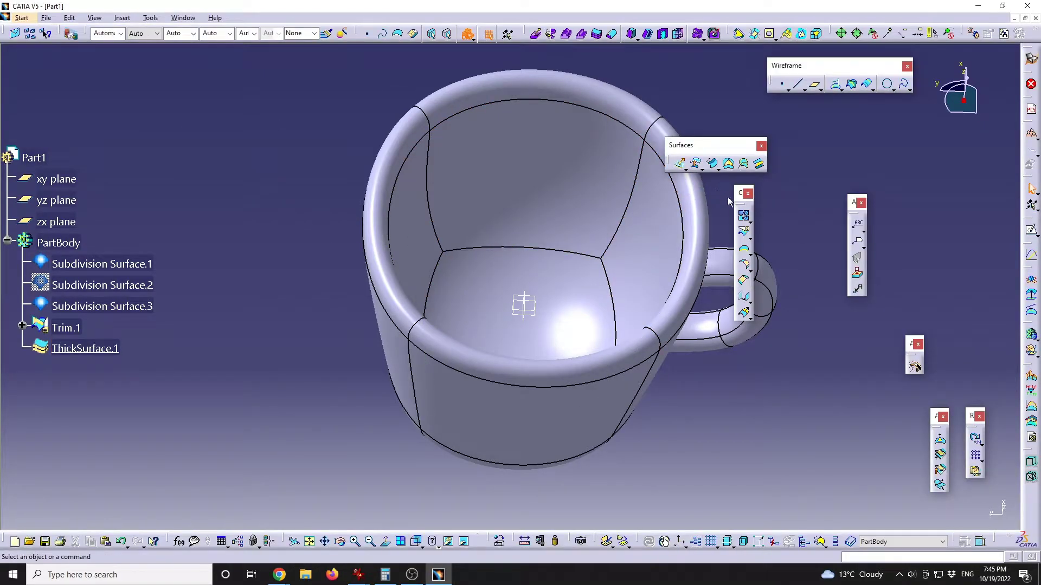
Float the Volumes and Operations toolbars above the model and check the list of available toolbars.
{"action": "left_click_drag", "start_coordinate": [941, 198], "coordinate": [941, 190]}
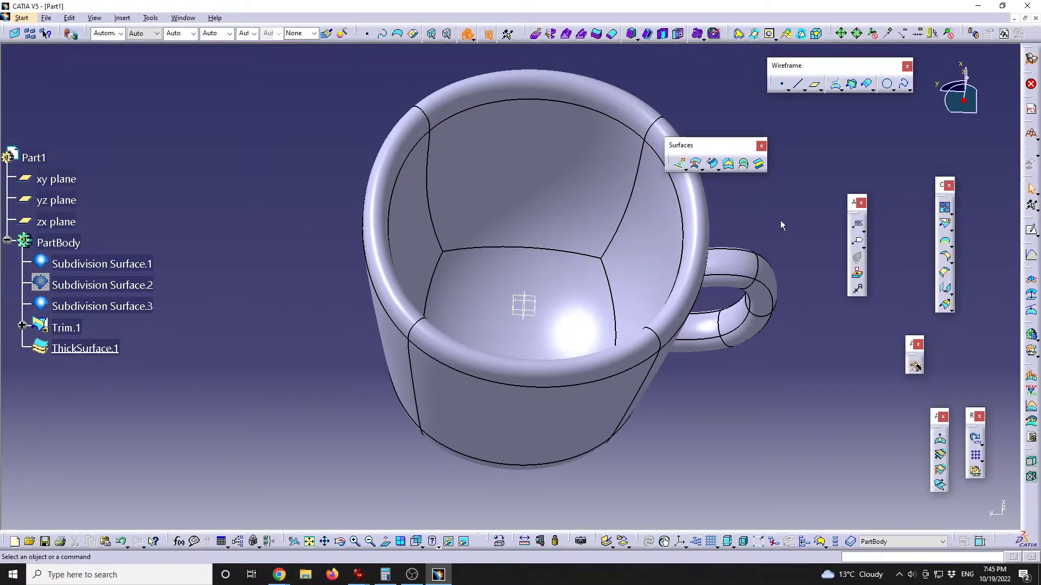
{"action": "left_click", "coordinate": [954, 248]}
{"action": "left_click_drag", "start_coordinate": [57, 75], "coordinate": [58, 76]}
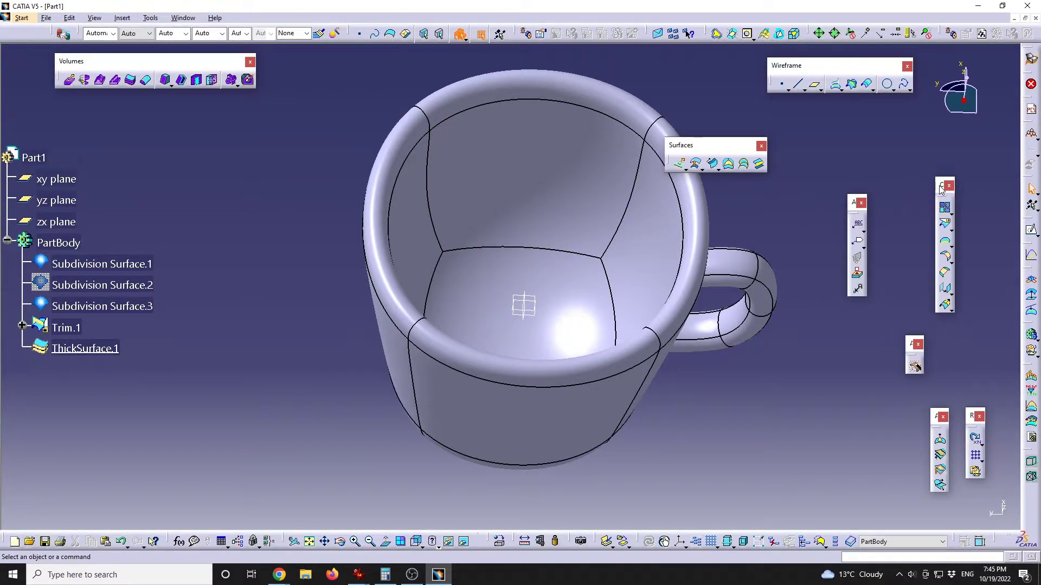
{"action": "left_click_drag", "start_coordinate": [685, 45], "coordinate": [691, 47]}
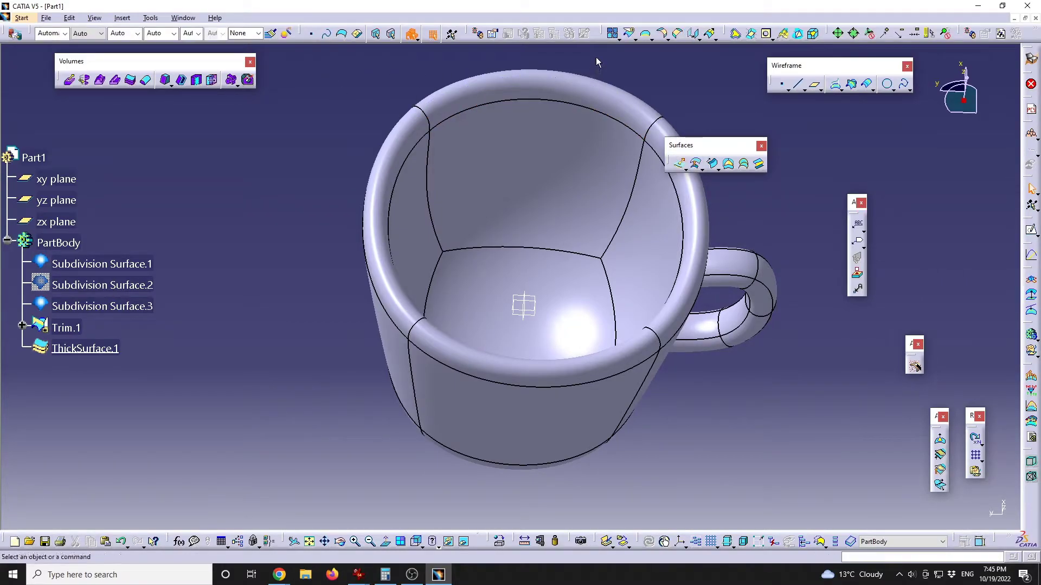
{"action": "left_click_drag", "start_coordinate": [252, 106], "coordinate": [288, 73]}
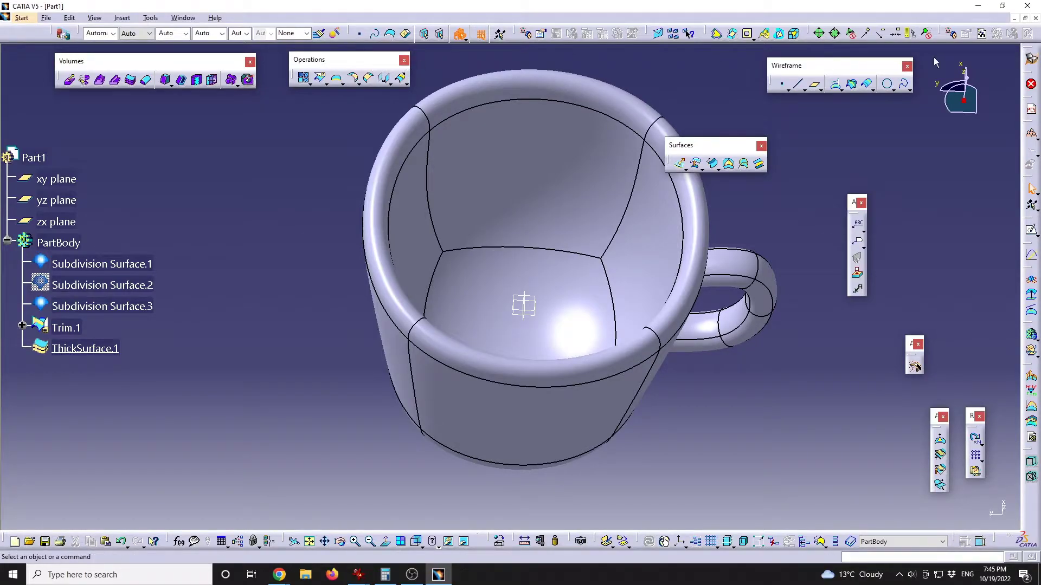
{"action": "right_click", "coordinate": [1037, 37]}
{"action": "left_click", "coordinate": [1036, 36]}
{"action": "right_click", "coordinate": [1036, 37]}
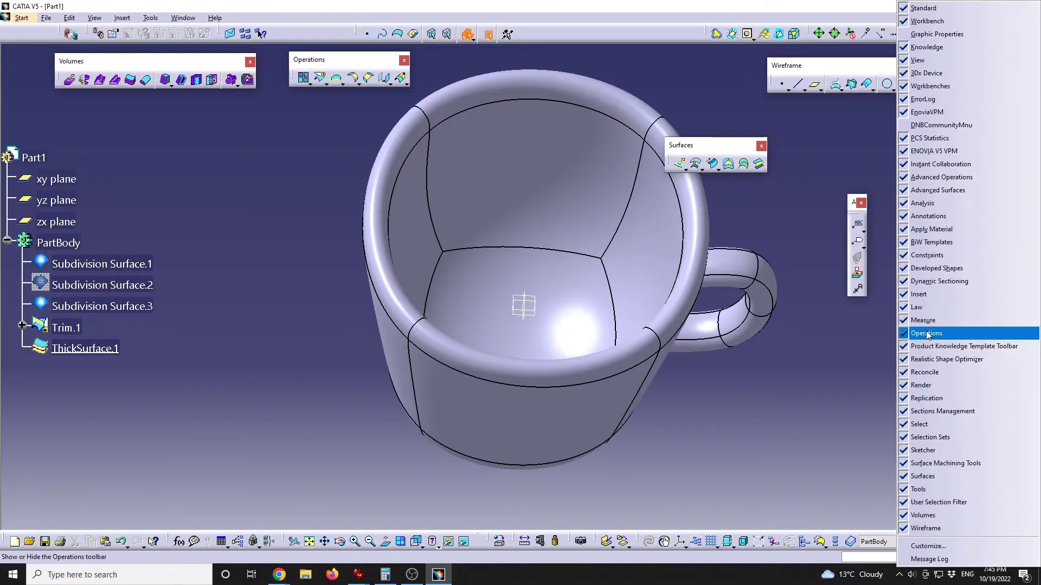
{"action": "left_click", "coordinate": [360, 158]}
Extract the five inner faces of the thickened cup, four walls and the floor, as one Multiple Extract without propagation.
{"action": "left_click", "coordinate": [122, 18]}
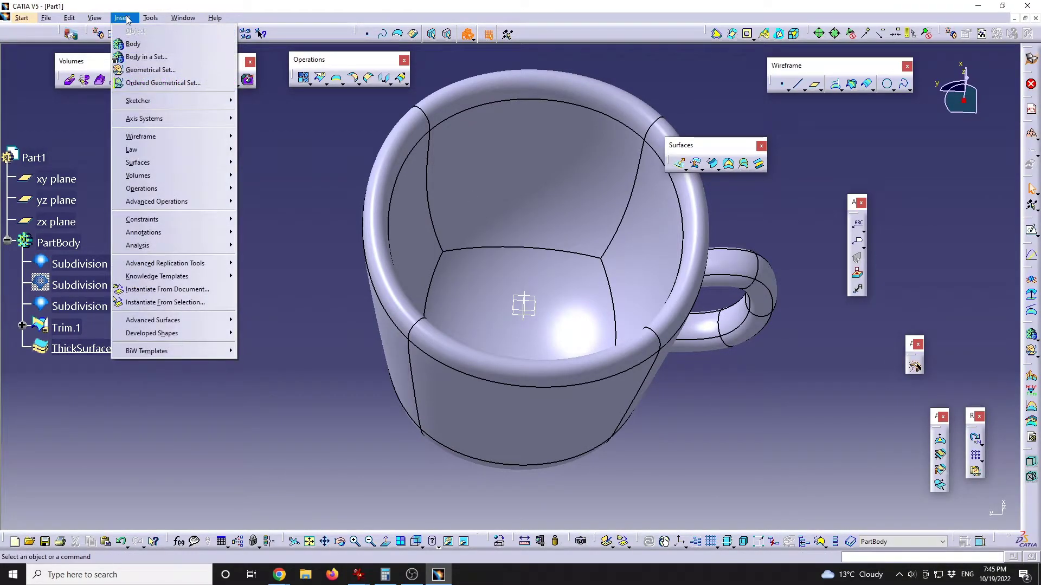
{"action": "mouse_move", "coordinate": [179, 188]}
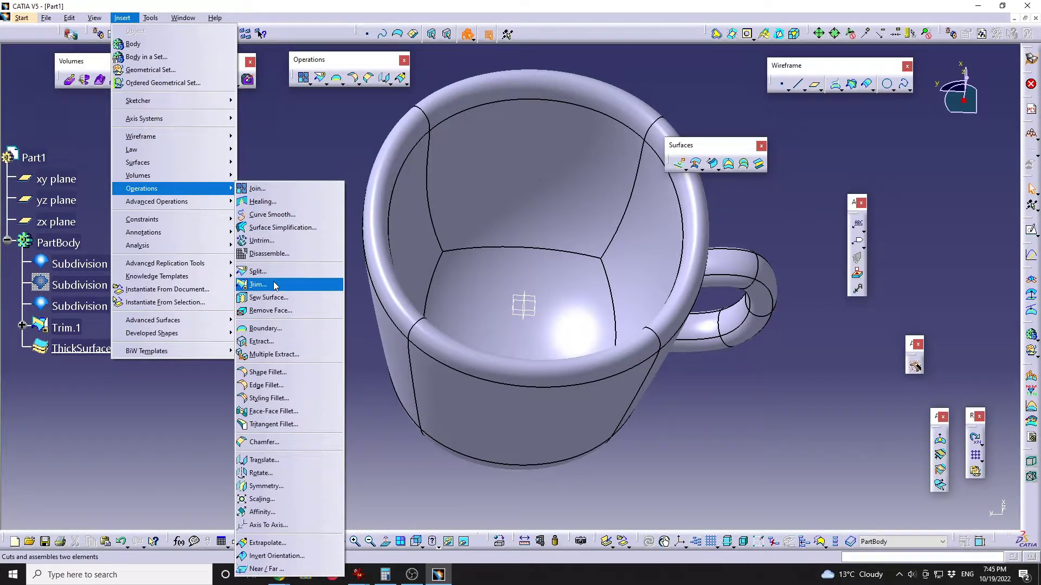
{"action": "left_click", "coordinate": [275, 355]}
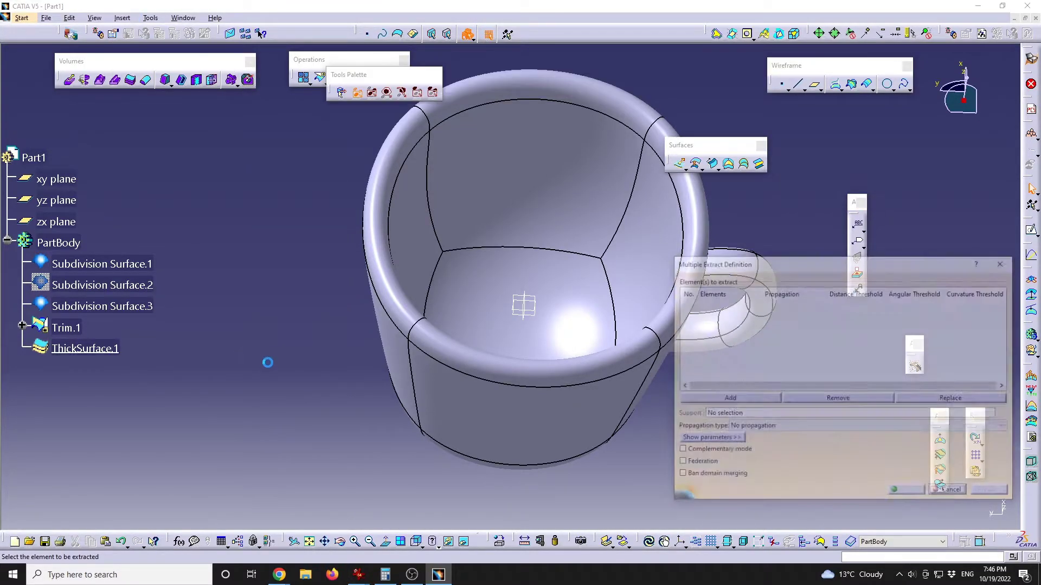
{"action": "middle_click_drag", "start_coordinate": [549, 340], "coordinate": [491, 294]}
{"action": "left_click", "coordinate": [524, 233]}
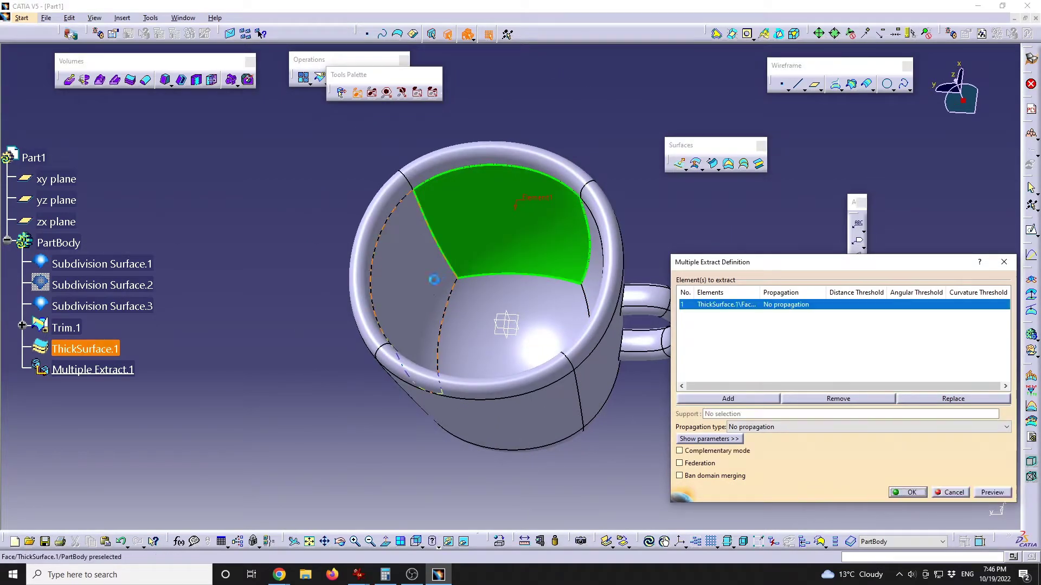
{"action": "left_click", "coordinate": [425, 309]}
{"action": "mouse_move", "coordinate": [495, 361]}
{"action": "middle_mouse_down"}
{"action": "mouse_move", "coordinate": [485, 349]}
{"action": "mouse_move", "coordinate": [480, 361]}
{"action": "middle_mouse_up"}
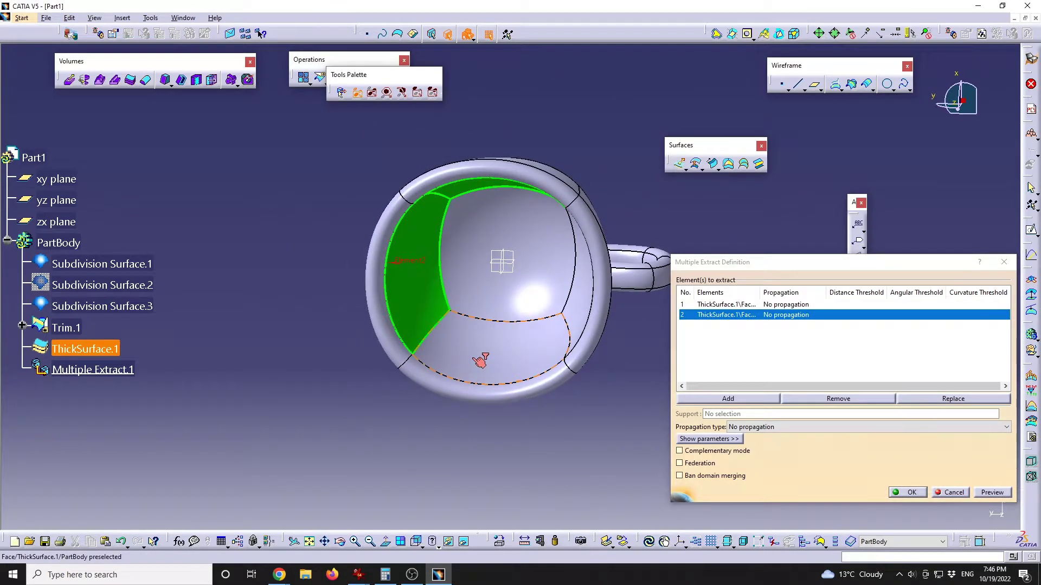
{"action": "left_click", "coordinate": [488, 368]}
{"action": "left_click", "coordinate": [561, 303]}
{"action": "left_click", "coordinate": [540, 286]}
{"action": "middle_click_drag", "start_coordinate": [541, 286], "coordinate": [510, 151]}
{"action": "middle_click_drag", "start_coordinate": [488, 227], "coordinate": [517, 248]}
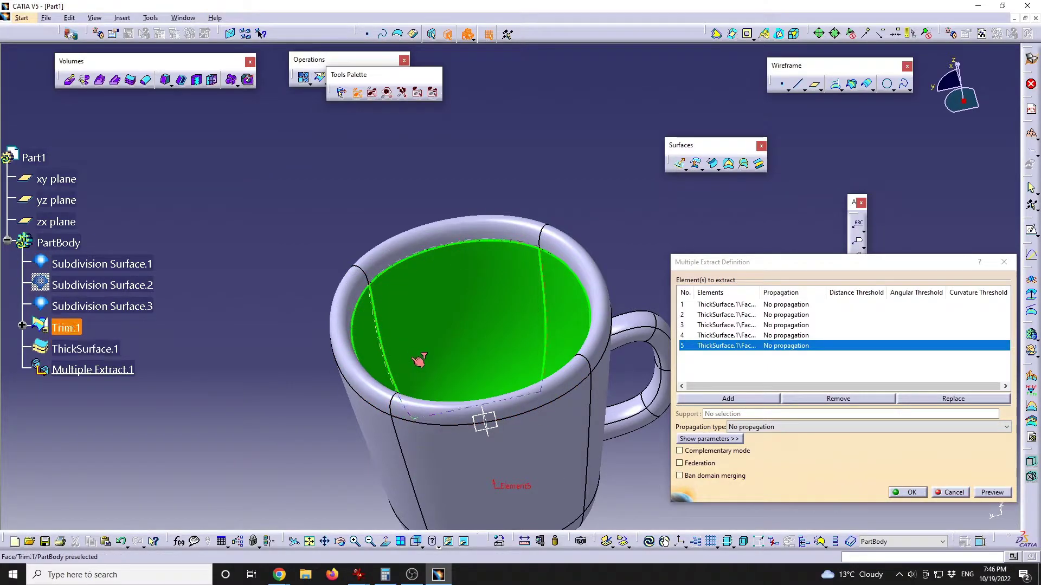
{"action": "middle_click_drag", "start_coordinate": [489, 347], "coordinate": [461, 206]}
{"action": "middle_click_drag", "start_coordinate": [287, 326], "coordinate": [600, 337]}
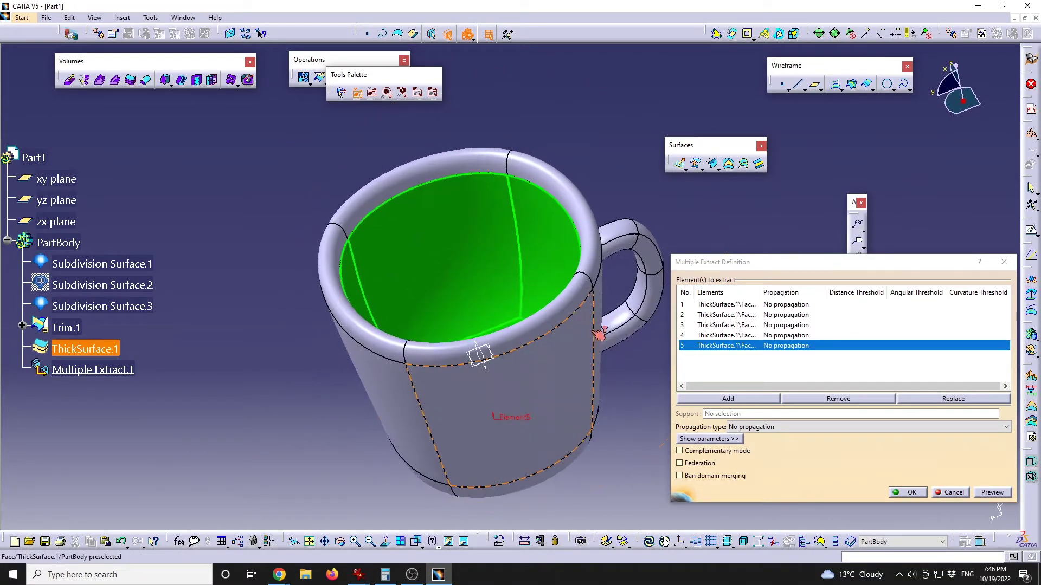
{"action": "left_click", "coordinate": [907, 492]}
Insert a new body into the part, separate from the PartBody.
{"action": "middle_click_drag", "start_coordinate": [544, 309], "coordinate": [453, 298]}
{"action": "left_click", "coordinate": [165, 370]}
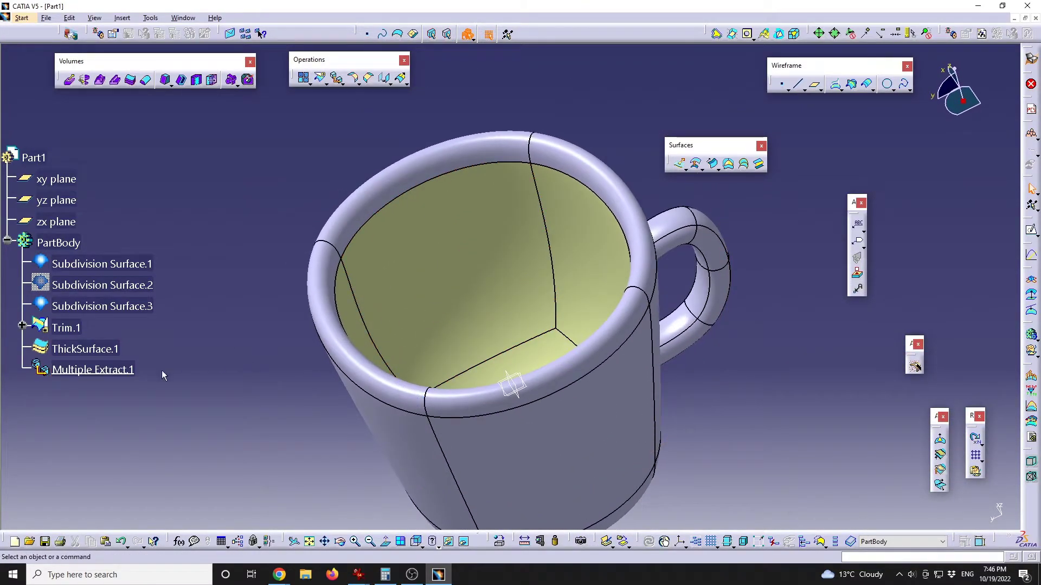
{"action": "left_click", "coordinate": [120, 371]}
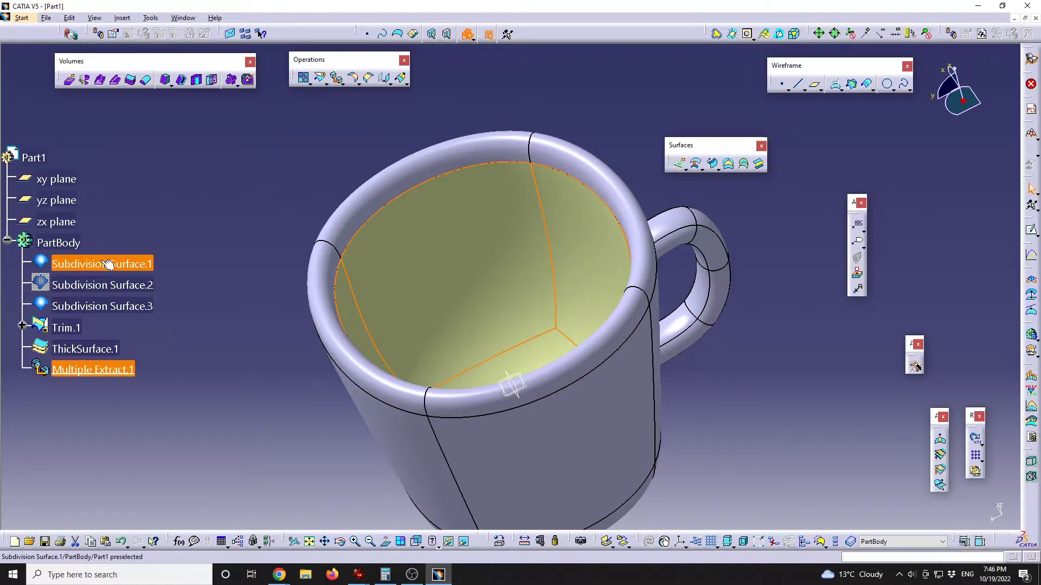
{"action": "left_click", "coordinate": [34, 158]}
{"action": "left_click", "coordinate": [122, 18]}
{"action": "left_click", "coordinate": [135, 41]}
Copy the multiple extract and paste it into the new body with the As Result option.
{"action": "left_click", "coordinate": [100, 370]}
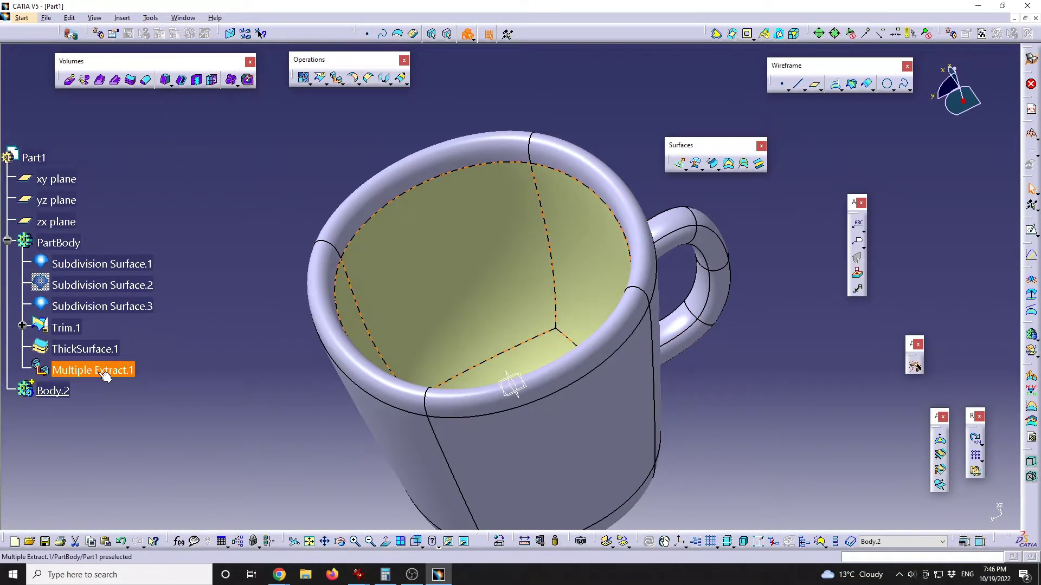
{"action": "right_click", "coordinate": [99, 371]}
{"action": "left_click", "coordinate": [132, 264]}
{"action": "left_click", "coordinate": [54, 391]}
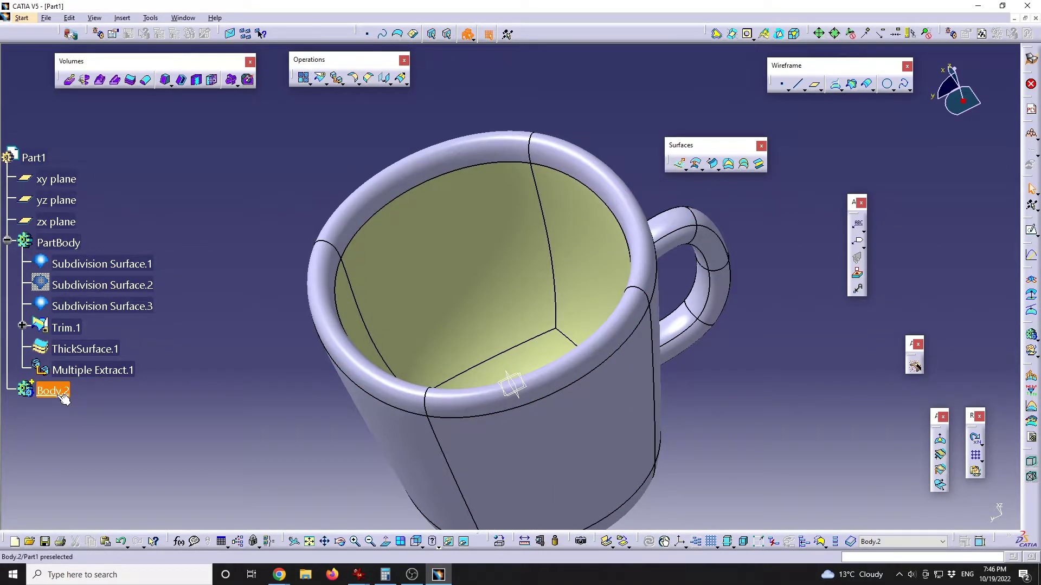
{"action": "right_click", "coordinate": [59, 392]}
{"action": "left_click", "coordinate": [92, 307]}
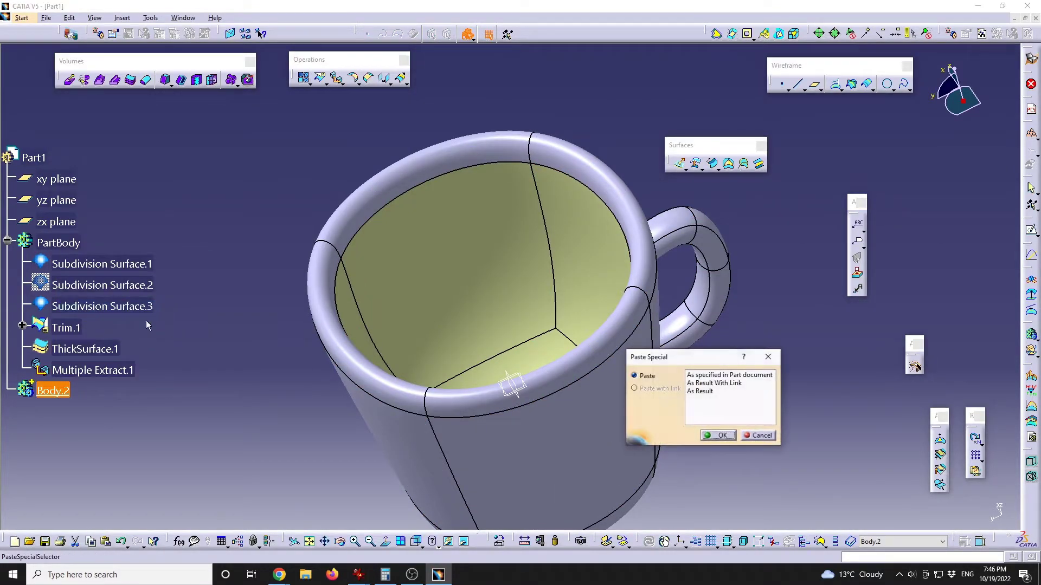
{"action": "left_click", "coordinate": [707, 391]}
{"action": "left_click_drag", "start_coordinate": [682, 360], "coordinate": [747, 334]}
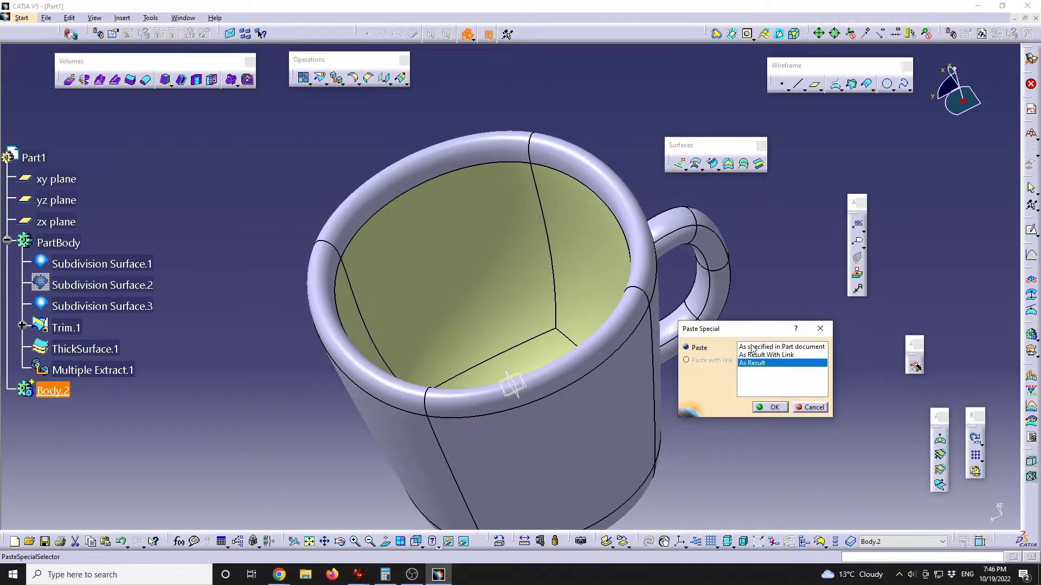
{"action": "left_click", "coordinate": [781, 405]}
Hide the original multiple extract and the thick surface in the PartBody.
{"action": "left_click", "coordinate": [103, 371]}
{"action": "right_click", "coordinate": [103, 370]}
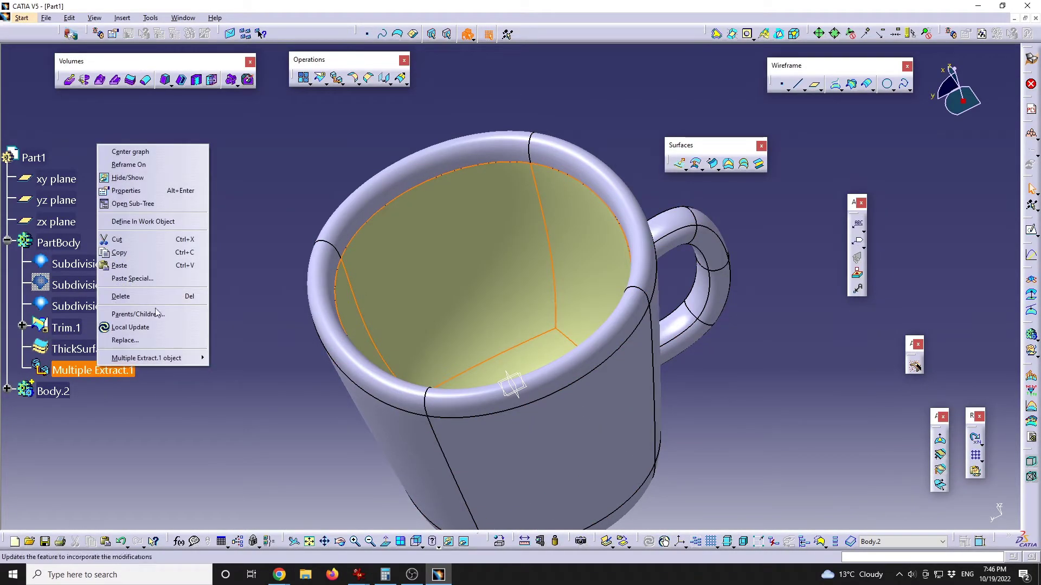
{"action": "left_click", "coordinate": [142, 181]}
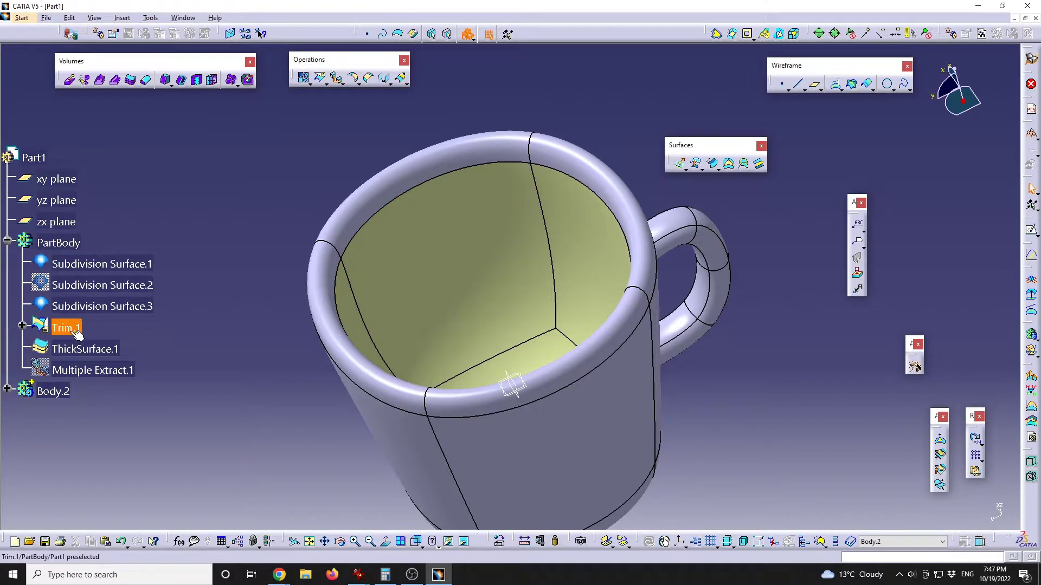
{"action": "left_click", "coordinate": [98, 350]}
{"action": "right_click", "coordinate": [98, 349]}
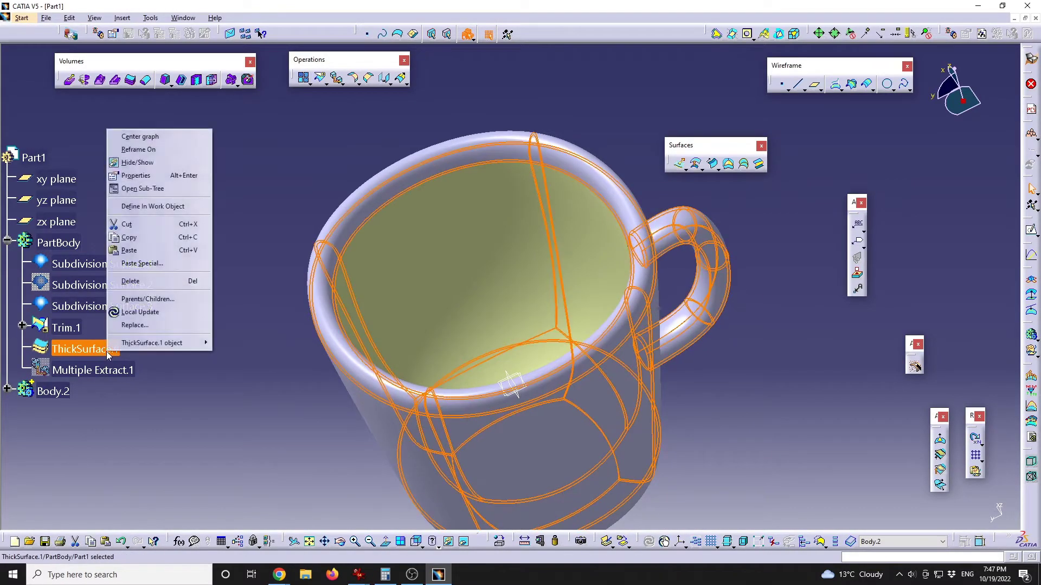
{"action": "left_click", "coordinate": [147, 161]}
{"action": "middle_click_drag", "start_coordinate": [488, 374], "coordinate": [477, 398]}
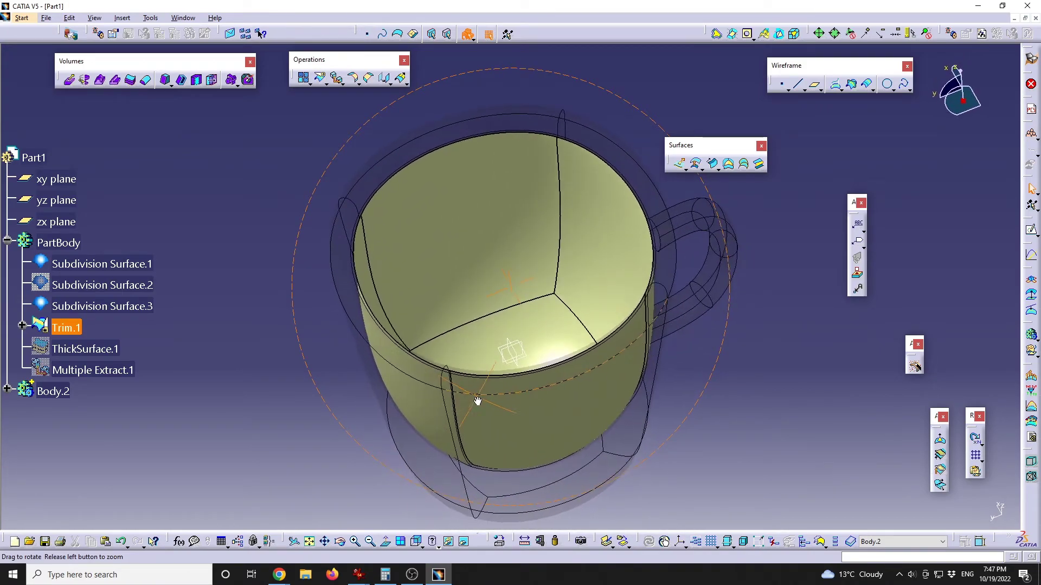
Define the new body as the in-work object and expand its contents in the tree.
{"action": "right_click", "coordinate": [53, 392]}
{"action": "left_click", "coordinate": [93, 244]}
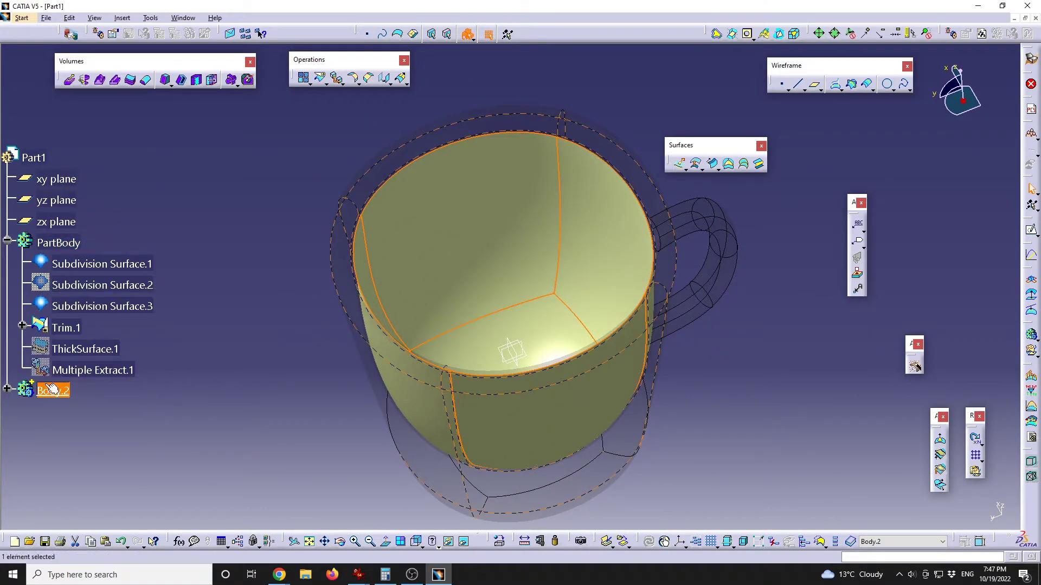
{"action": "left_click", "coordinate": [7, 389]}
{"action": "left_click", "coordinate": [163, 409]}
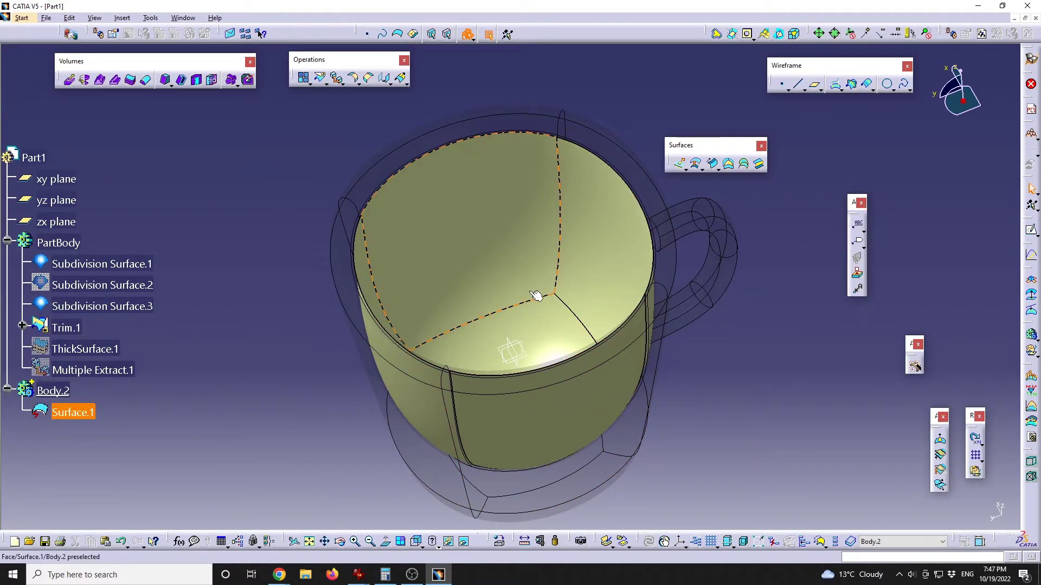
{"action": "left_click", "coordinate": [729, 163]}
{"action": "left_click", "coordinate": [409, 226]}
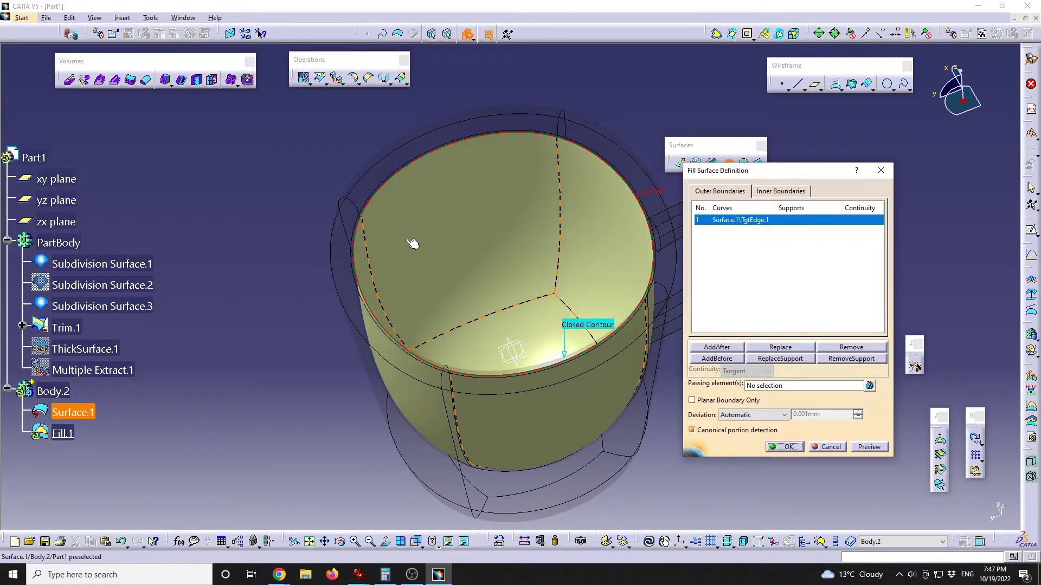
{"action": "middle_click_drag", "start_coordinate": [509, 364], "coordinate": [434, 183]}
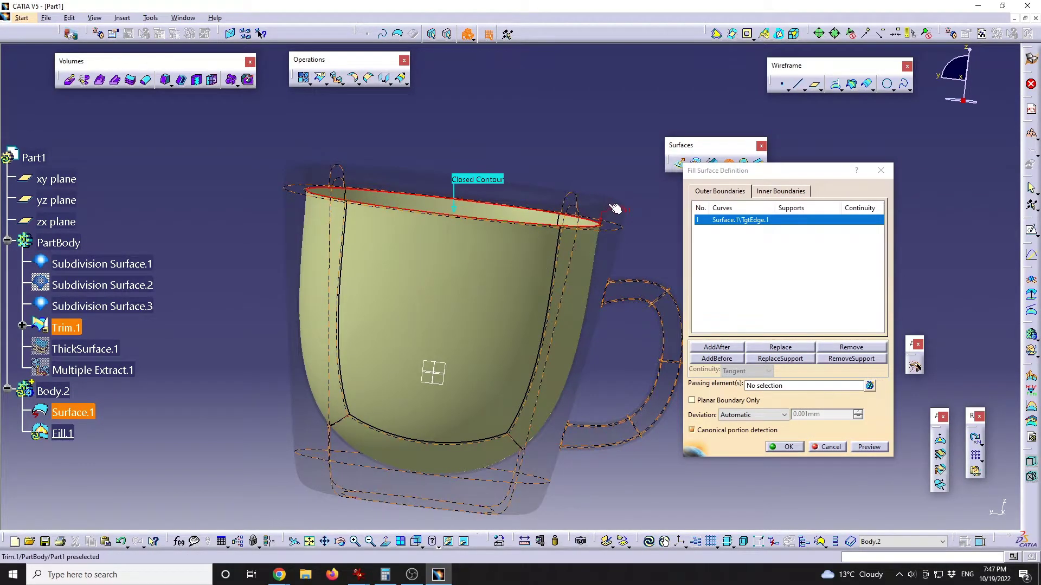
{"action": "left_click", "coordinate": [829, 447]}
{"action": "middle_click_drag", "start_coordinate": [495, 210], "coordinate": [652, 240]}
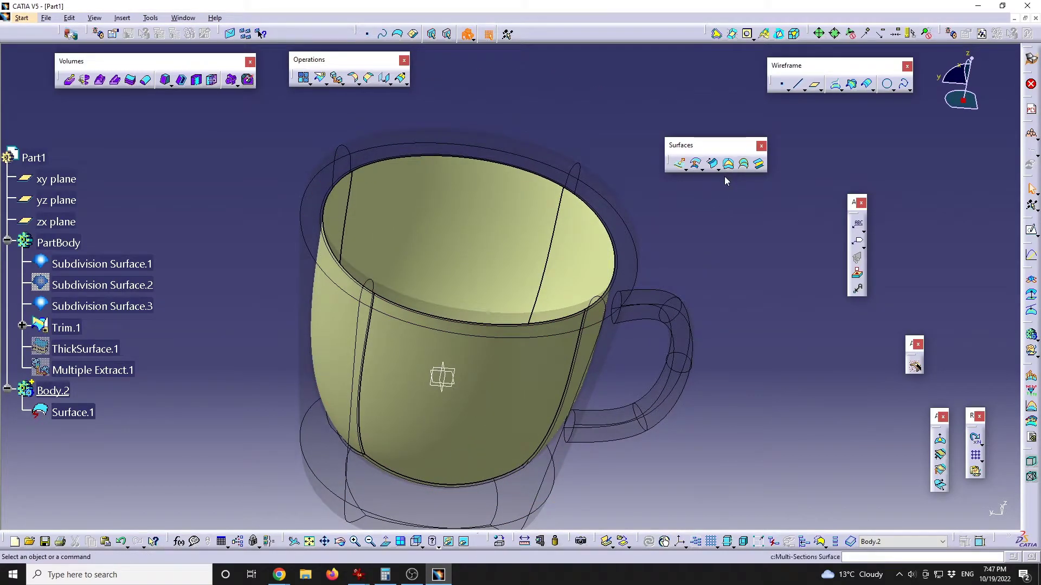
Extrapolate the pasted inner surface from its open upper rim by a length of 10 mm with tangent continuity.
{"action": "left_click", "coordinate": [338, 80]}
{"action": "left_click", "coordinate": [402, 80]}
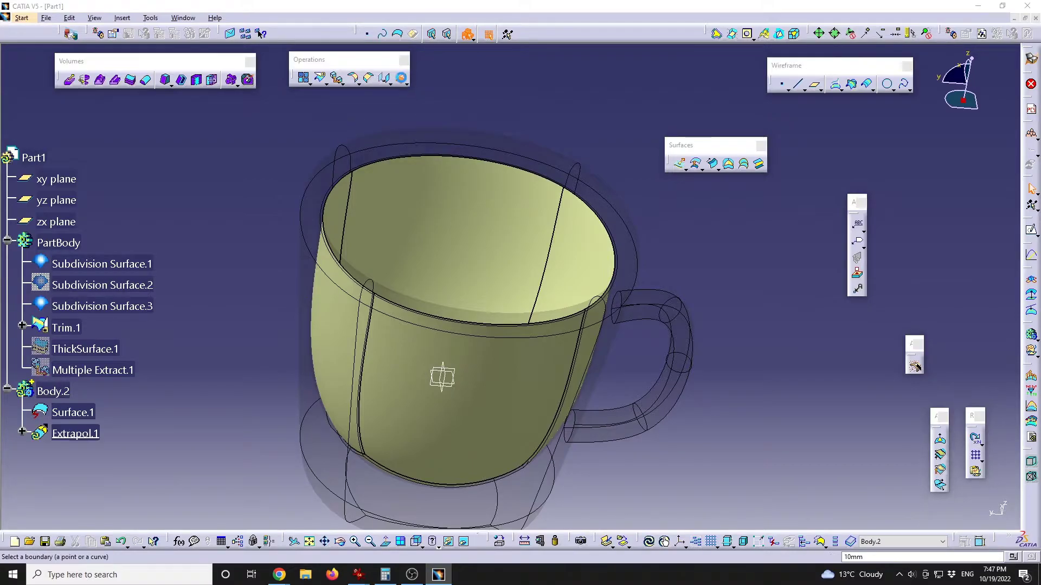
{"action": "left_click", "coordinate": [470, 160]}
{"action": "scroll", "coordinate": [587, 289], "scroll_direction": "up", "scroll_amount": 1}
{"action": "middle_click_drag", "start_coordinate": [586, 289], "coordinate": [480, 199]}
{"action": "middle_click", "coordinate": [567, 253]}
{"action": "scroll", "coordinate": [558, 198], "scroll_direction": "down", "scroll_amount": 1}
{"action": "mouse_move", "coordinate": [568, 254]}
{"action": "middle_mouse_down"}
{"action": "mouse_move", "coordinate": [558, 197]}
{"action": "mouse_move", "coordinate": [562, 262]}
{"action": "middle_mouse_up"}
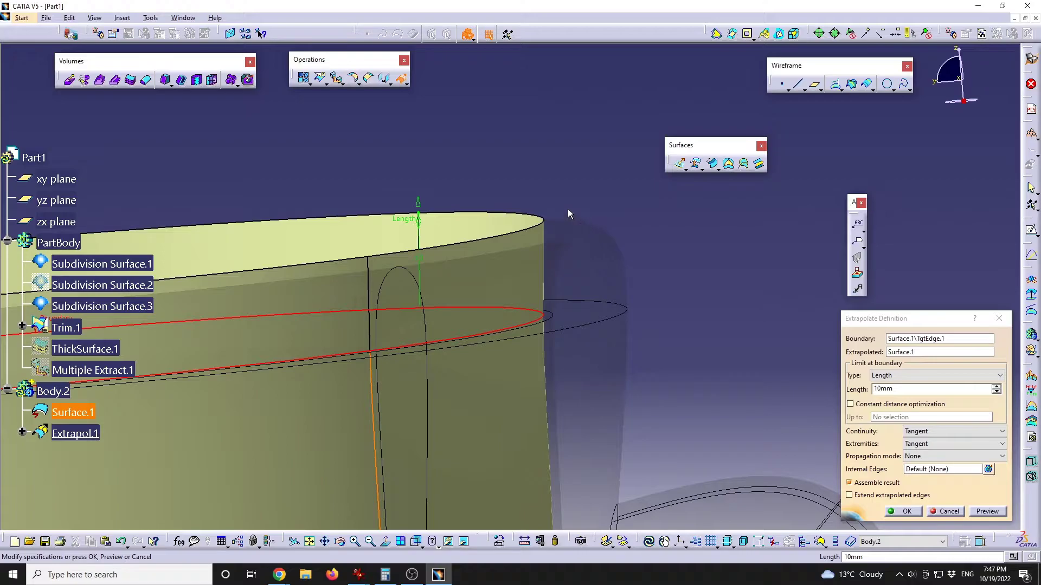
{"action": "middle_click_drag", "start_coordinate": [438, 274], "coordinate": [531, 289]}
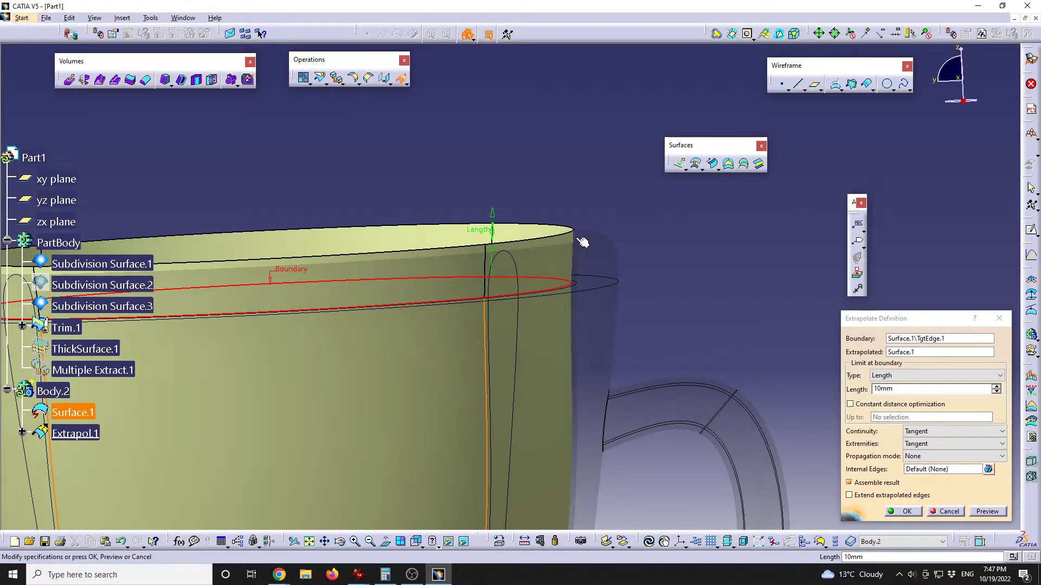
{"action": "middle_click_drag", "start_coordinate": [579, 239], "coordinate": [486, 274]}
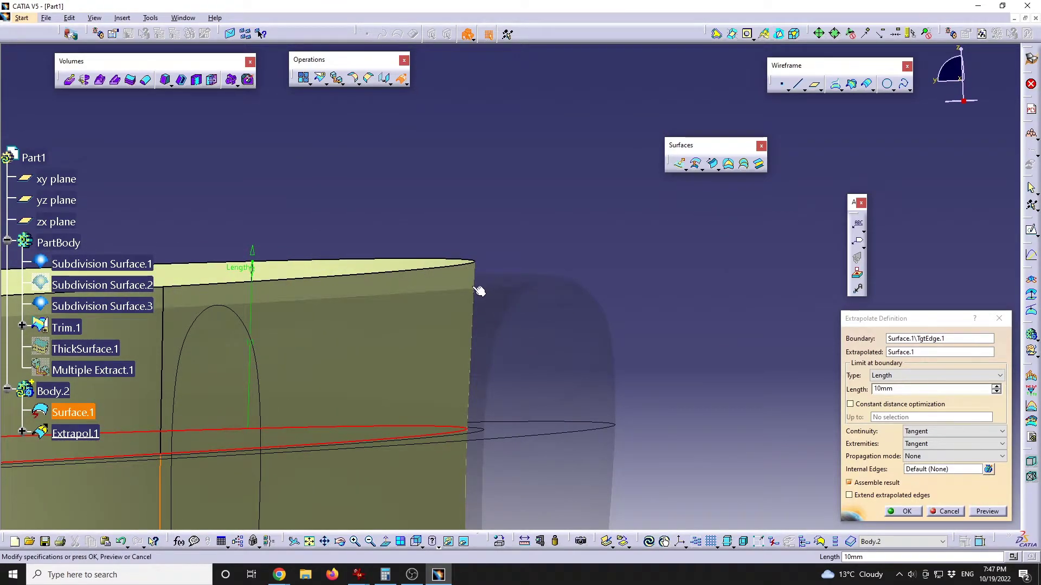
{"action": "middle_click_drag", "start_coordinate": [523, 271], "coordinate": [553, 428]}
{"action": "left_click", "coordinate": [913, 511]}
Close the open upper edge of the extrapolated surface with a Fill surface.
{"action": "middle_click_drag", "start_coordinate": [507, 363], "coordinate": [521, 398]}
{"action": "left_click", "coordinate": [729, 163]}
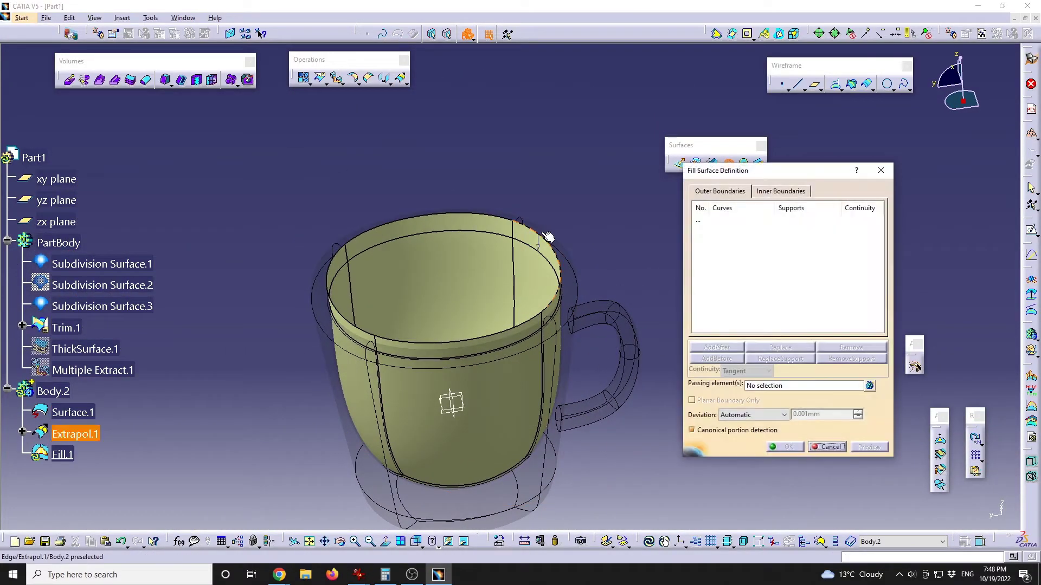
{"action": "left_click", "coordinate": [544, 241]}
{"action": "left_click", "coordinate": [819, 446]}
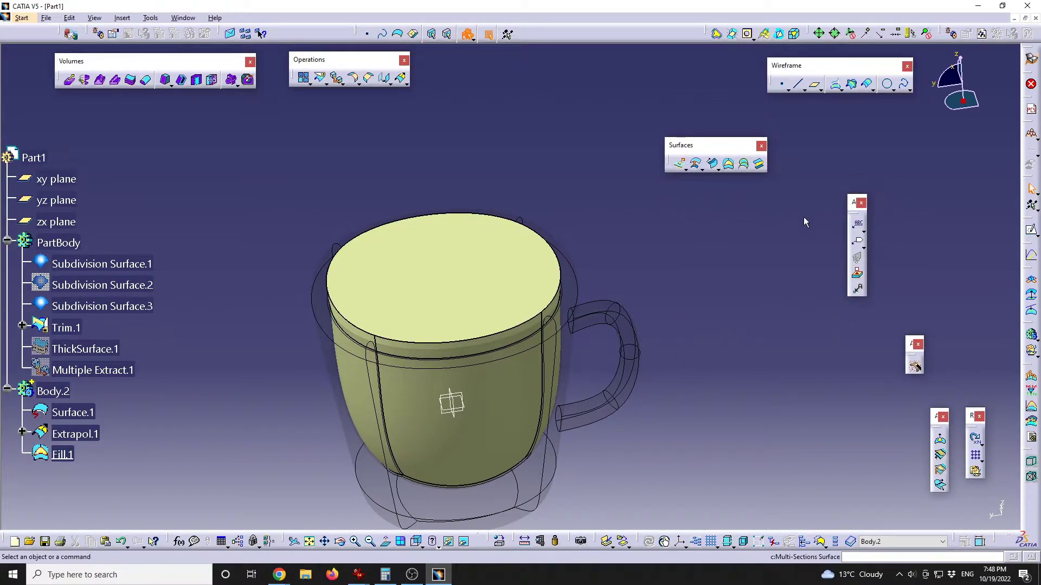
Join the fill and the extrapolated surface with a merging distance of 0.001 mm.
{"action": "left_click", "coordinate": [303, 77]}
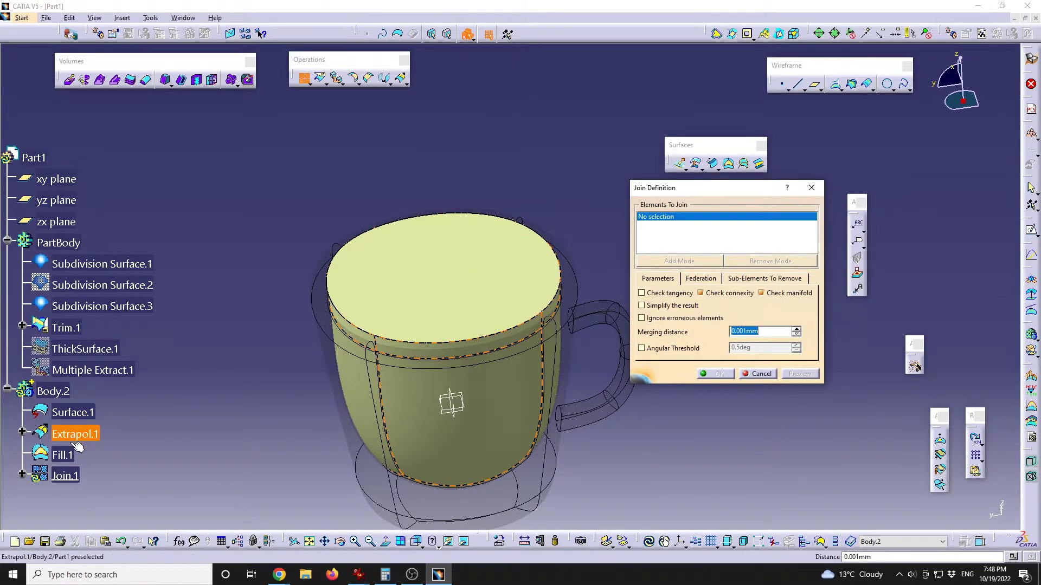
{"action": "left_click", "coordinate": [62, 455]}
{"action": "left_click", "coordinate": [88, 437]}
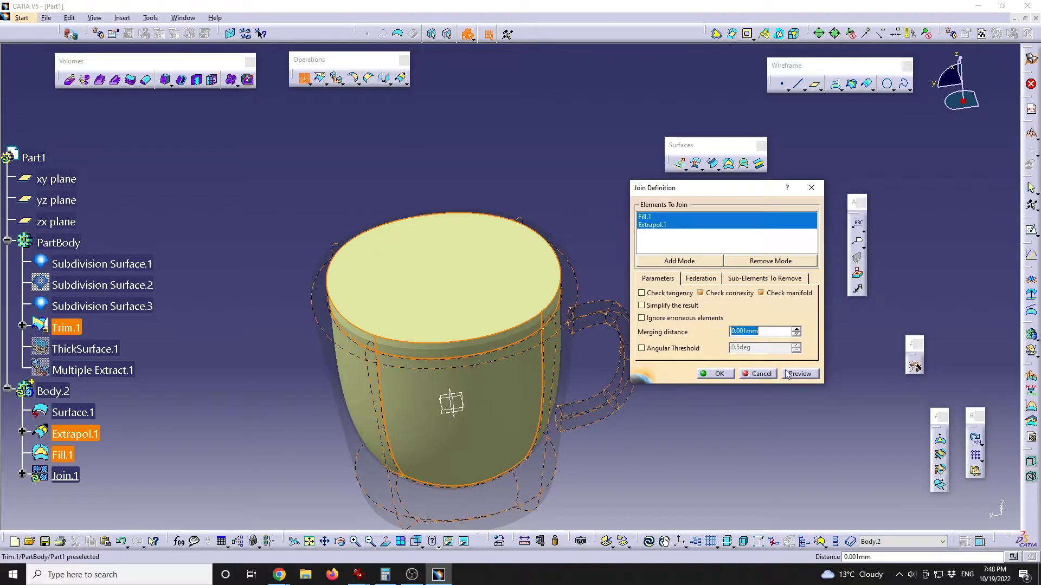
{"action": "left_click", "coordinate": [714, 374]}
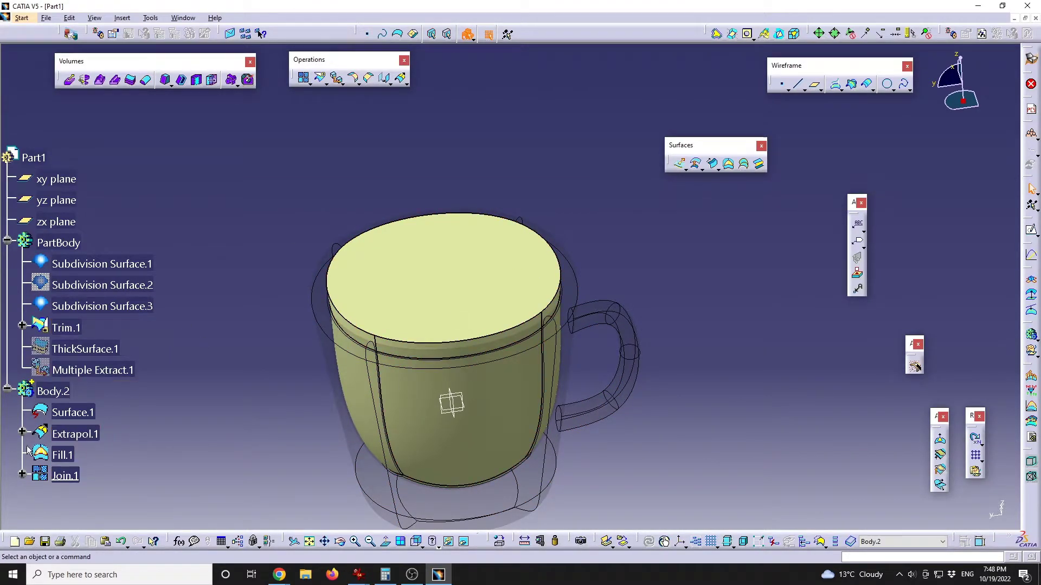
Hide the joined surface and show it again.
{"action": "right_click", "coordinate": [64, 475]}
{"action": "left_click", "coordinate": [81, 282]}
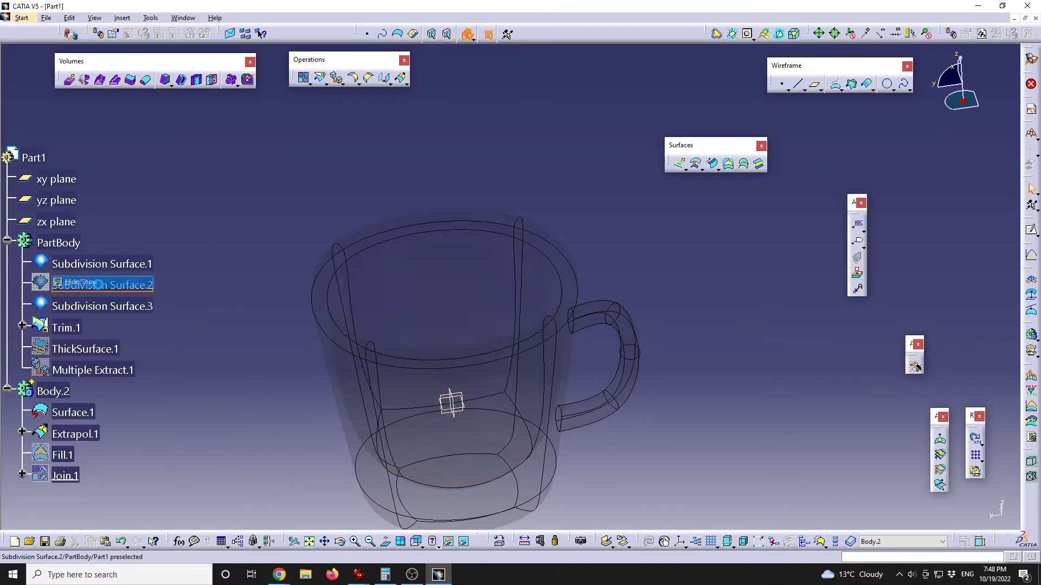
{"action": "right_click", "coordinate": [73, 472]}
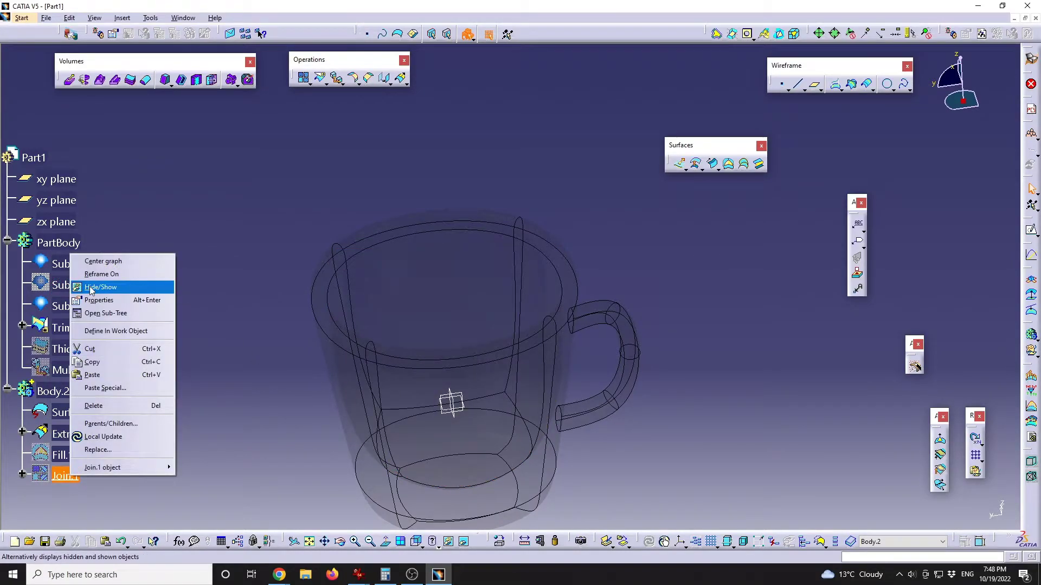
{"action": "left_click", "coordinate": [87, 288]}
Switch to the Part Design workbench.
{"action": "left_click", "coordinate": [22, 18]}
{"action": "mouse_move", "coordinate": [54, 44]}
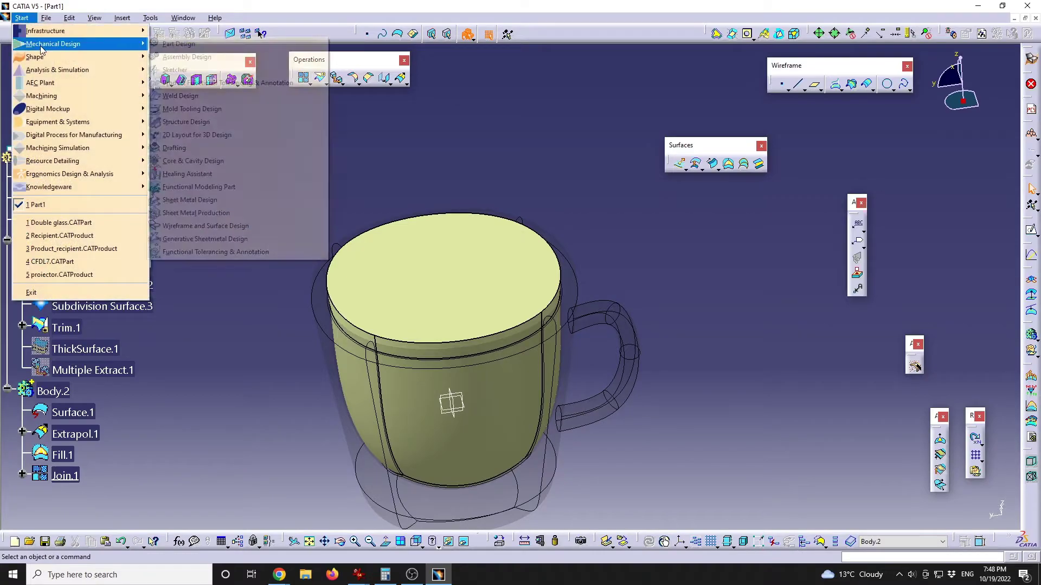
{"action": "left_click", "coordinate": [194, 45]}
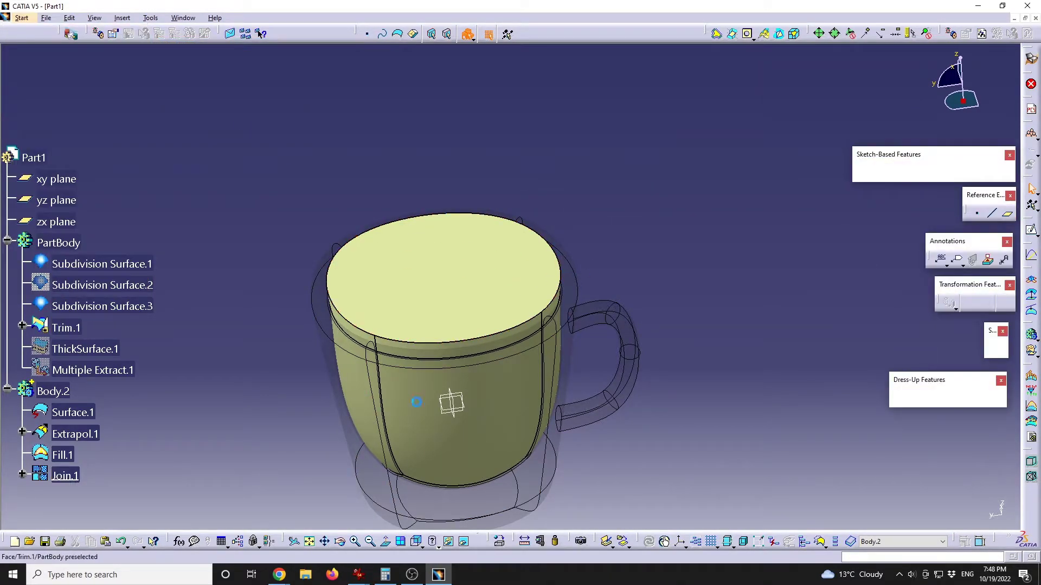
Turn the joined surface into a solid with Close Surface in Body.2 and hide the joined surface.
{"action": "left_click", "coordinate": [1003, 354]}
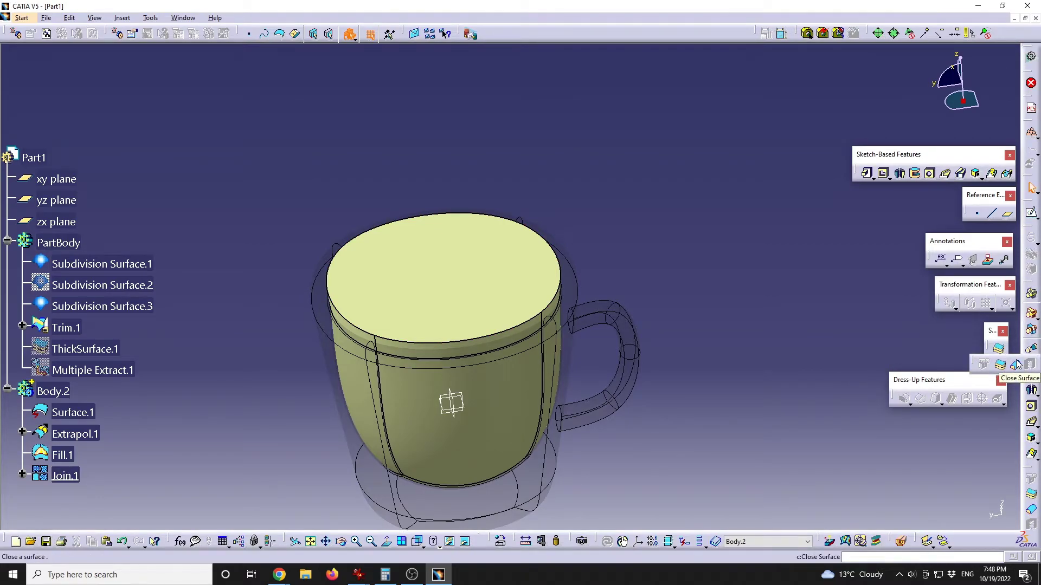
{"action": "left_click", "coordinate": [1017, 367]}
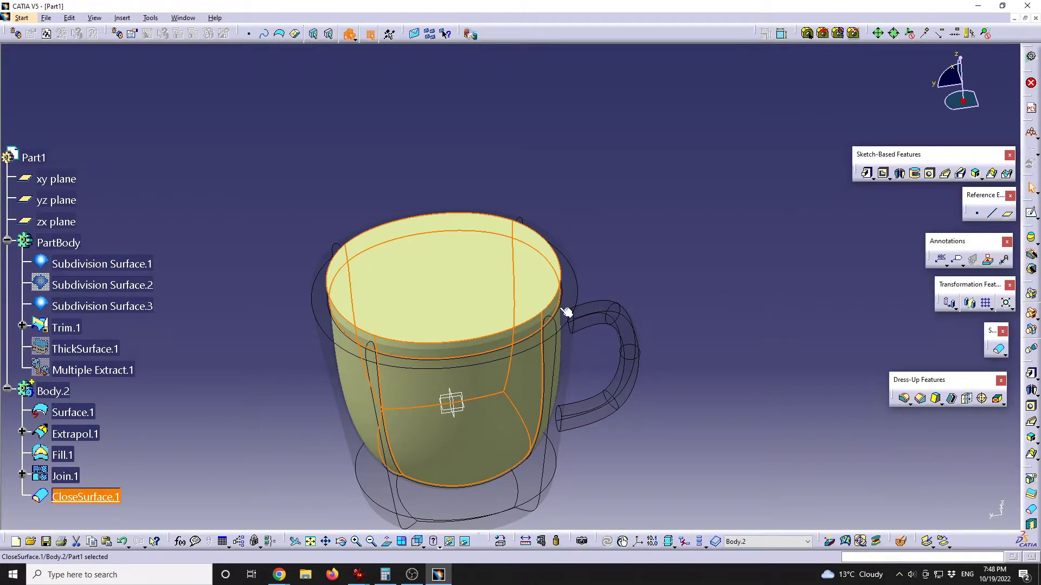
{"action": "left_click", "coordinate": [64, 476]}
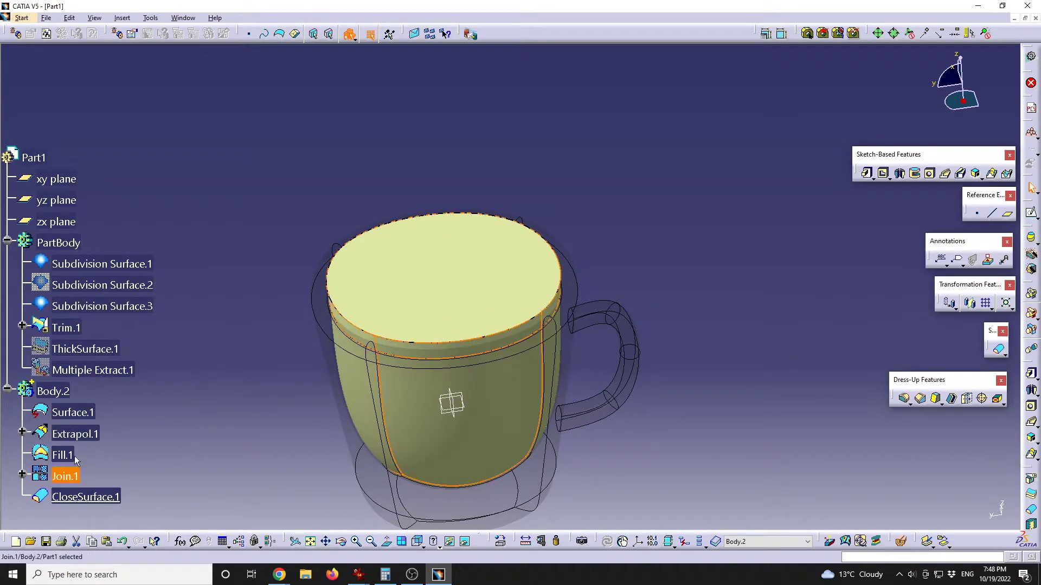
{"action": "right_click", "coordinate": [65, 478]}
{"action": "left_click", "coordinate": [162, 281]}
Cut the view through the closed inner solid with a temporary section plane to examine its interior.
{"action": "middle_click_drag", "start_coordinate": [428, 454], "coordinate": [537, 425]}
{"action": "left_click", "coordinate": [594, 453]}
{"action": "left_click", "coordinate": [901, 541]}
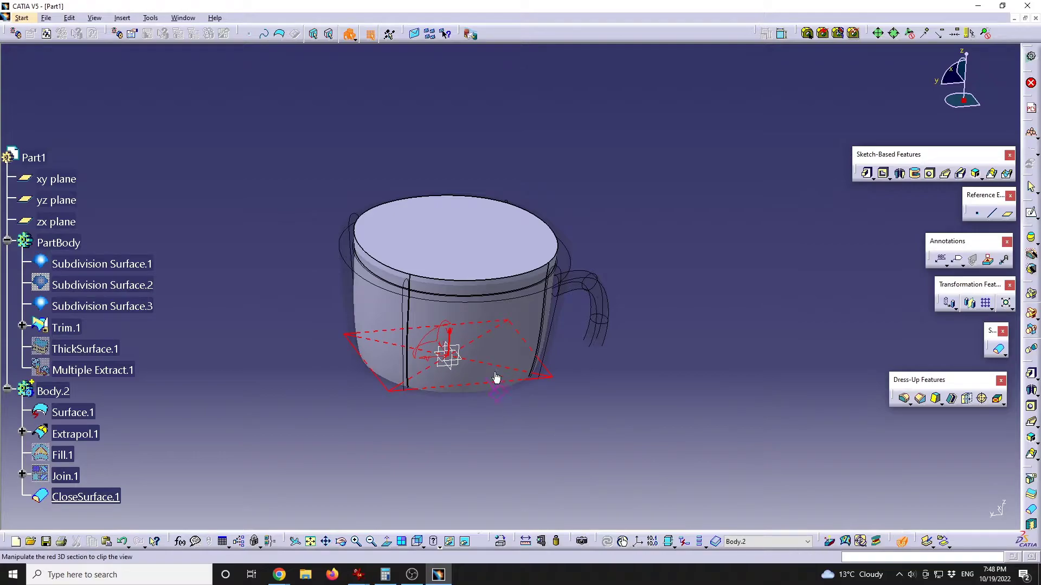
{"action": "left_click", "coordinate": [462, 351]}
{"action": "middle_click_drag", "start_coordinate": [490, 392], "coordinate": [550, 249]}
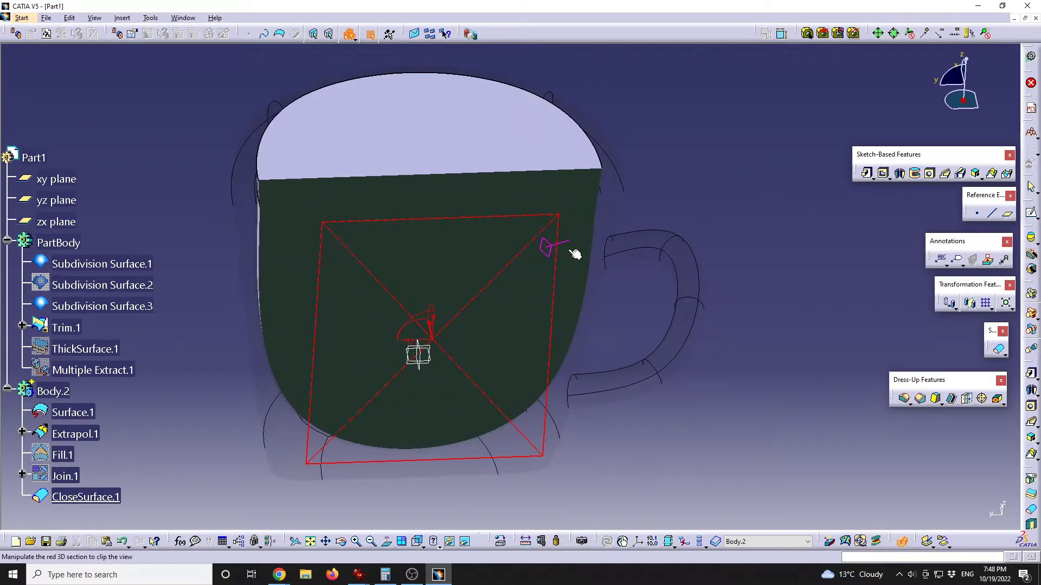
{"action": "key", "text": "Escape"}
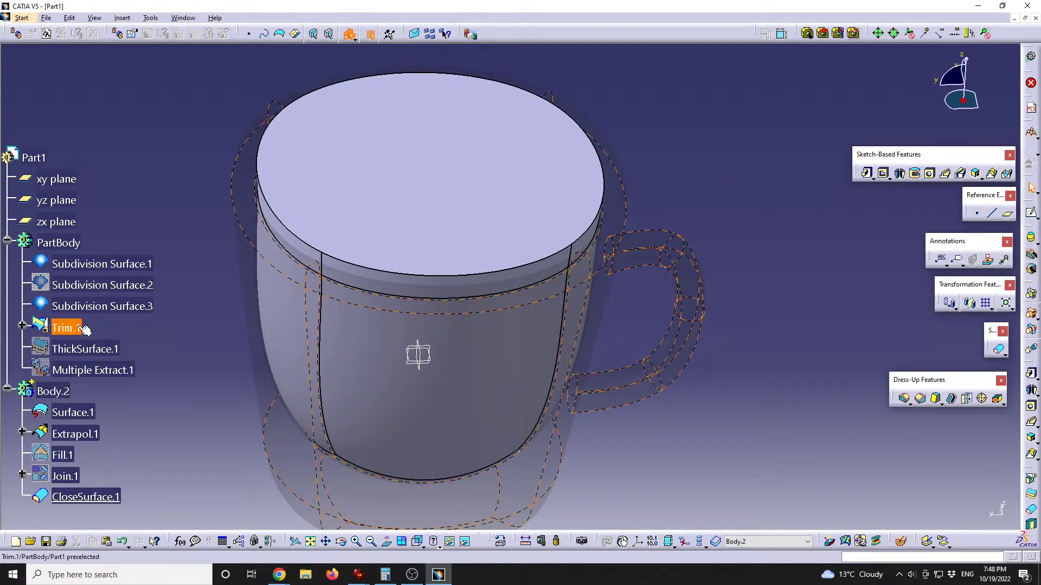
Hide the trimmed cup surface in PartBody and show it again.
{"action": "right_click", "coordinate": [84, 328]}
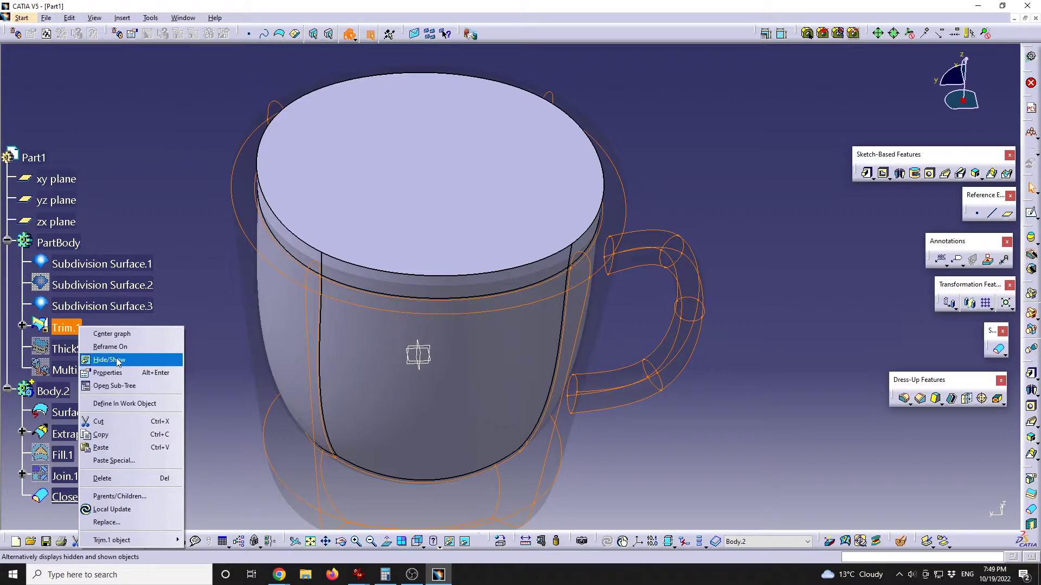
{"action": "left_click", "coordinate": [112, 360]}
{"action": "right_click", "coordinate": [68, 328]}
{"action": "left_click", "coordinate": [90, 357]}
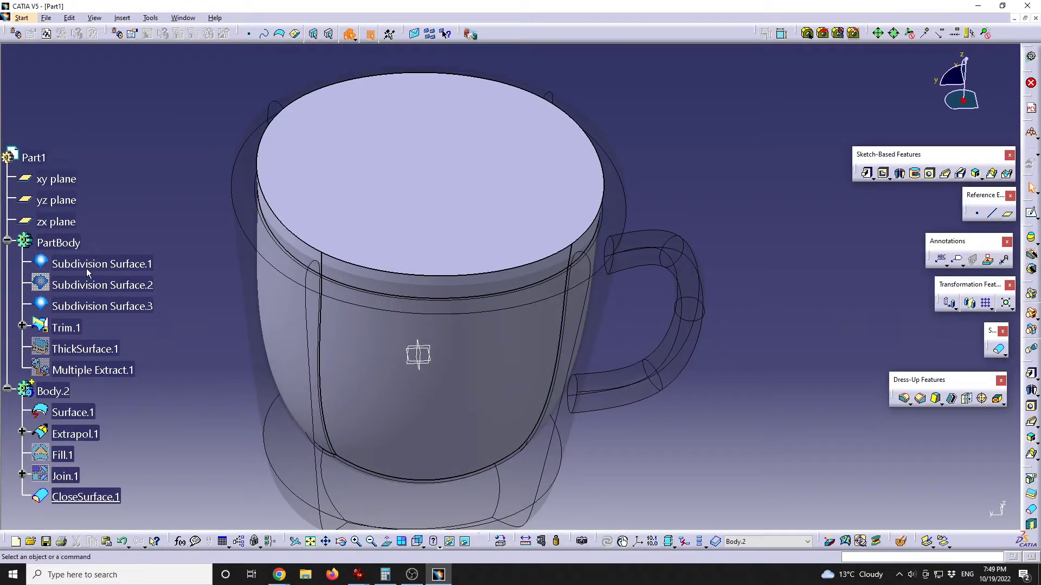
Change the view mode to shading with edges for the cup and its inner solid.
{"action": "left_click", "coordinate": [66, 328]}
{"action": "left_click", "coordinate": [445, 541]}
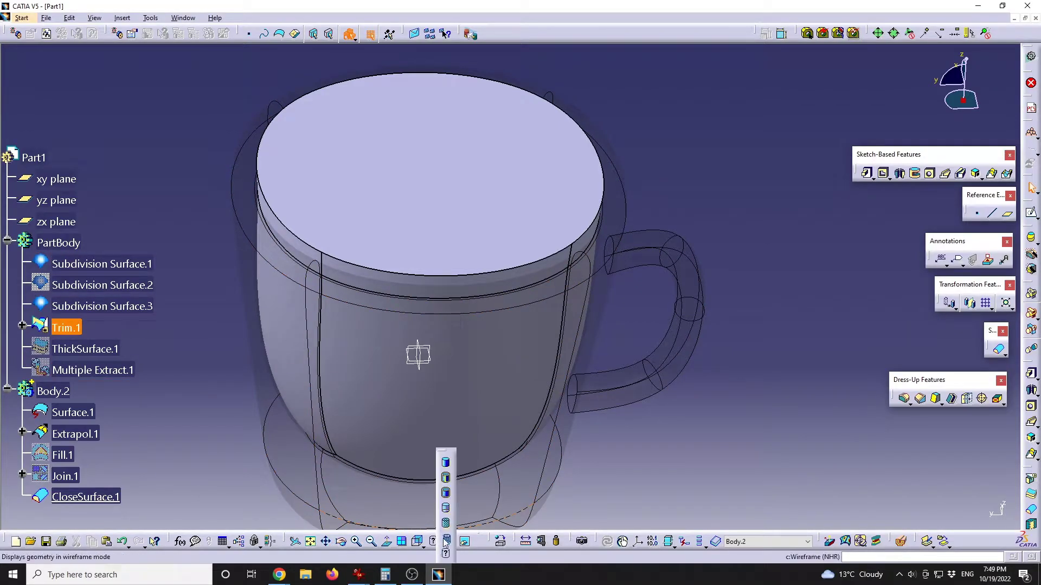
{"action": "left_click", "coordinate": [445, 479]}
{"action": "middle_click_drag", "start_coordinate": [546, 383], "coordinate": [531, 350]}
Measure the inertia of the closed inner solid and select its volume value.
{"action": "left_click", "coordinate": [100, 496]}
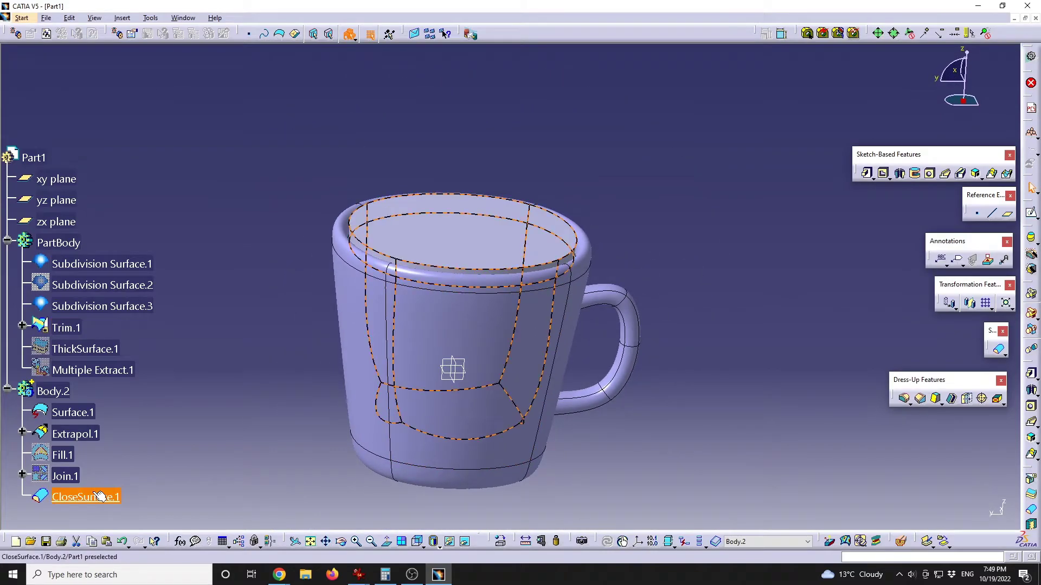
{"action": "left_click", "coordinate": [556, 542]}
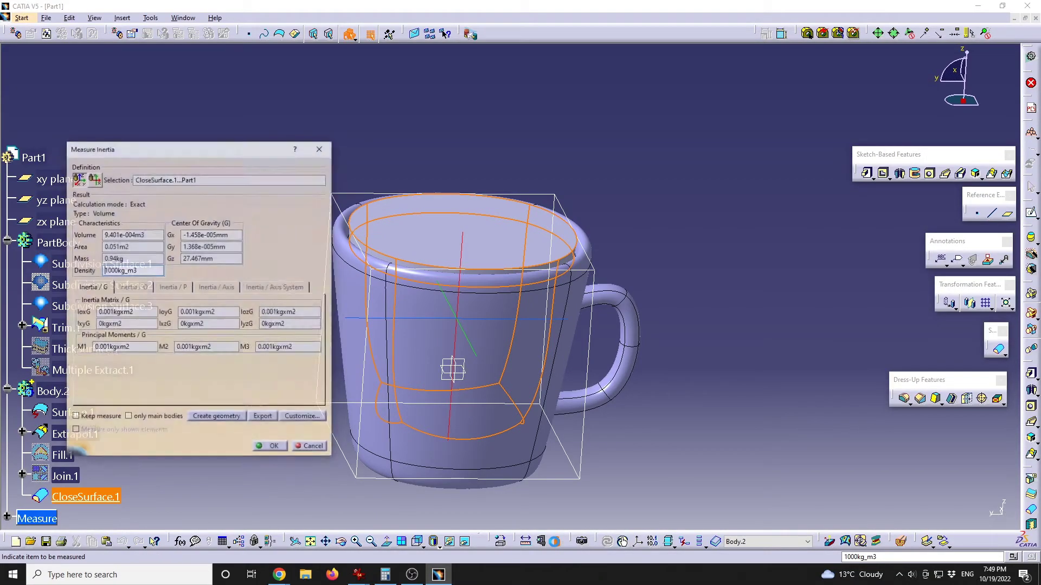
{"action": "left_click_drag", "start_coordinate": [209, 150], "coordinate": [766, 153]}
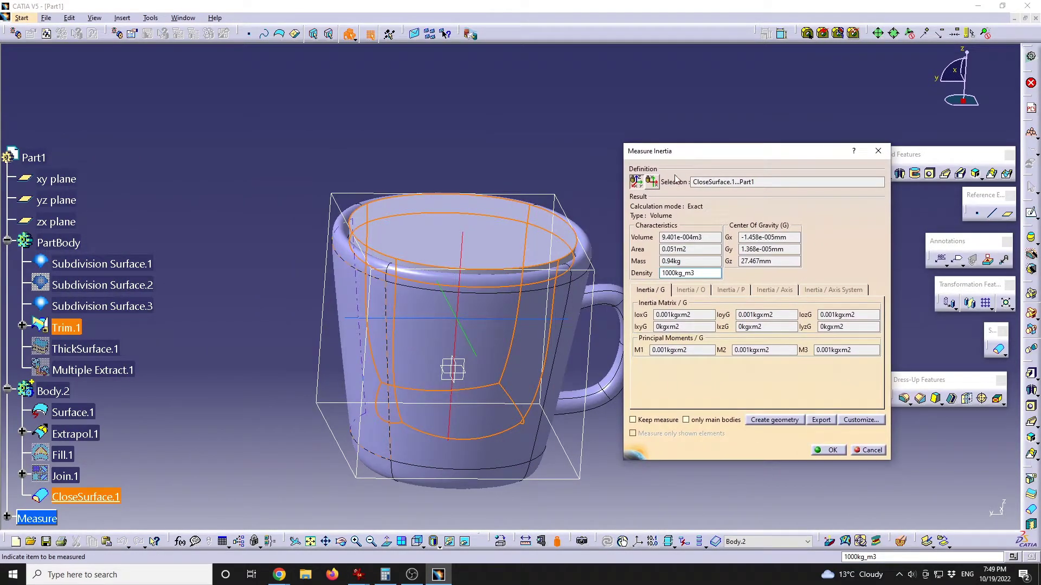
{"action": "left_click", "coordinate": [636, 182]}
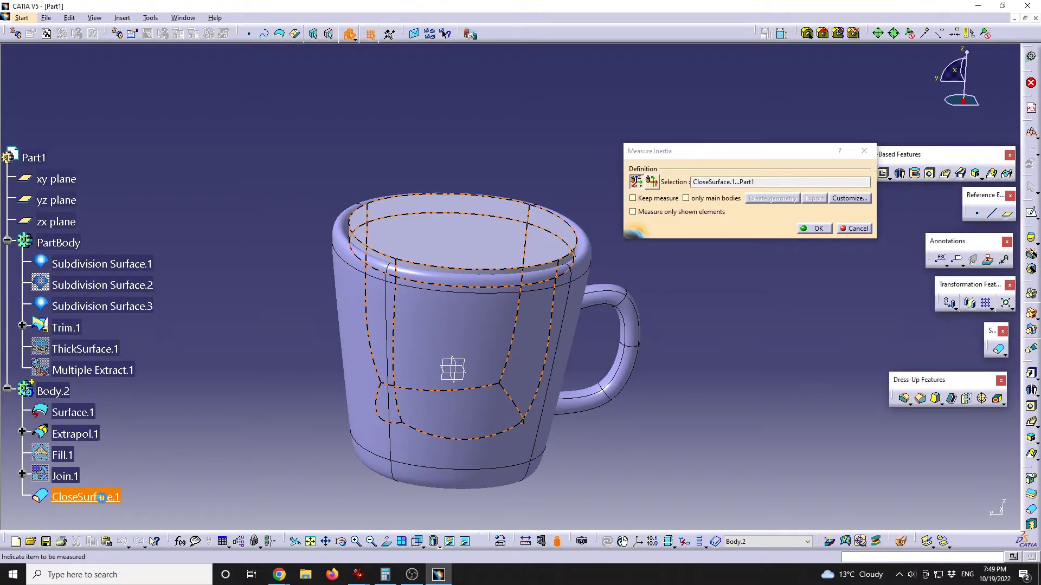
{"action": "left_click", "coordinate": [564, 260]}
{"action": "left_click_drag", "start_coordinate": [704, 238], "coordinate": [574, 233]}
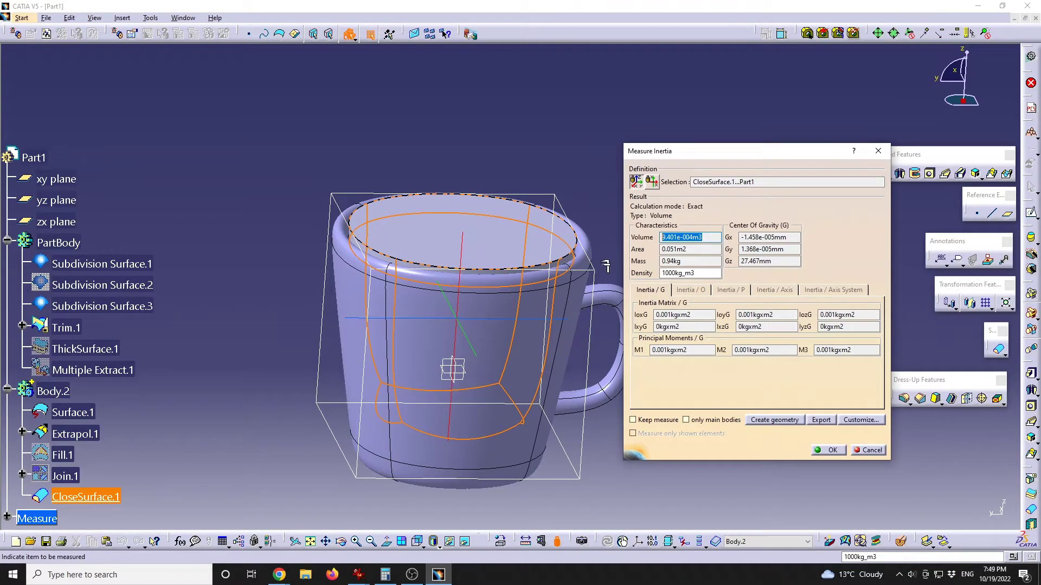
Close the inertia measurement, make PartBody the work object and hide Body.2 with the closed inner solid.
{"action": "left_click", "coordinate": [831, 450]}
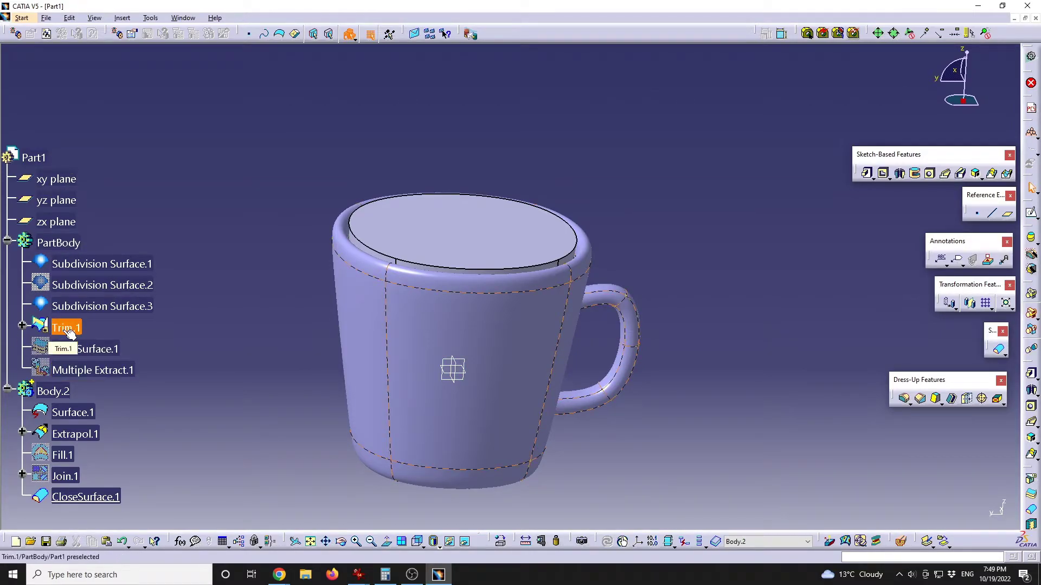
{"action": "right_click", "coordinate": [50, 242]}
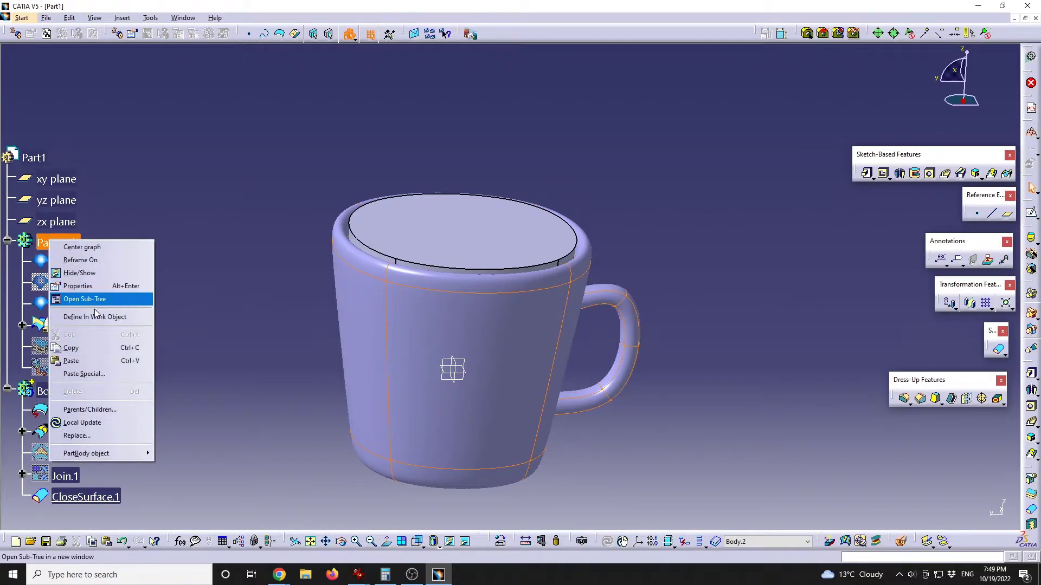
{"action": "left_click", "coordinate": [95, 317]}
{"action": "right_click", "coordinate": [59, 392]}
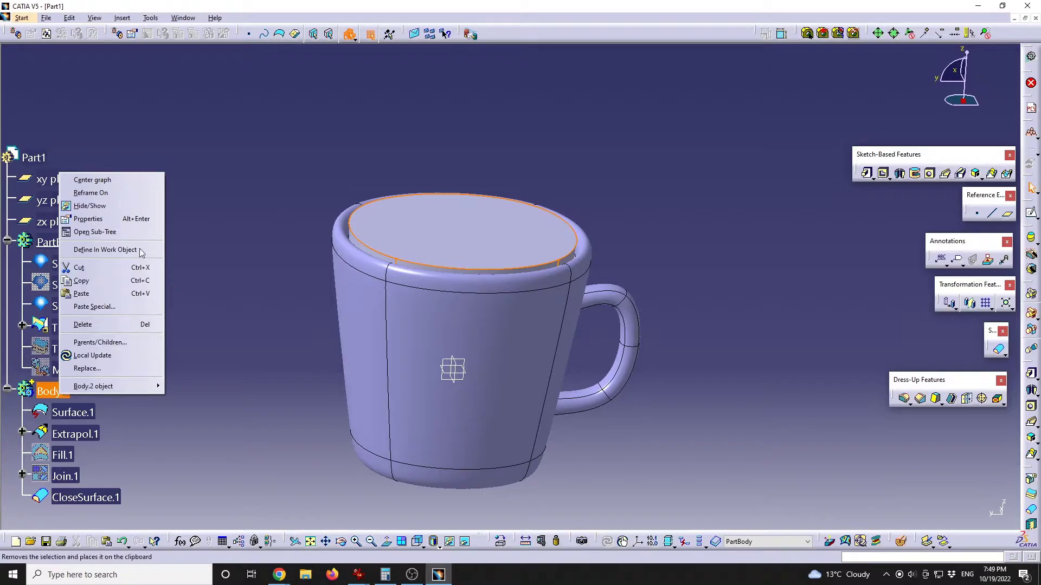
{"action": "left_click", "coordinate": [88, 207]}
{"action": "middle_click_drag", "start_coordinate": [441, 261], "coordinate": [471, 302]}
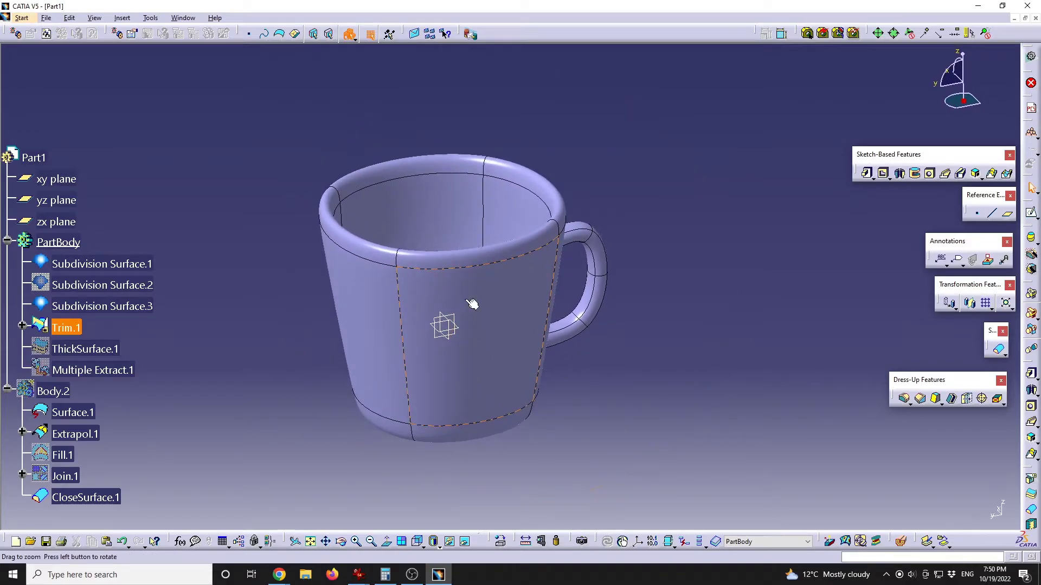
{"action": "left_click", "coordinate": [207, 195]}
Scale the solid cup in PartBody by a ratio of 0.3 about a newly created reference point.
{"action": "left_click", "coordinate": [122, 18]}
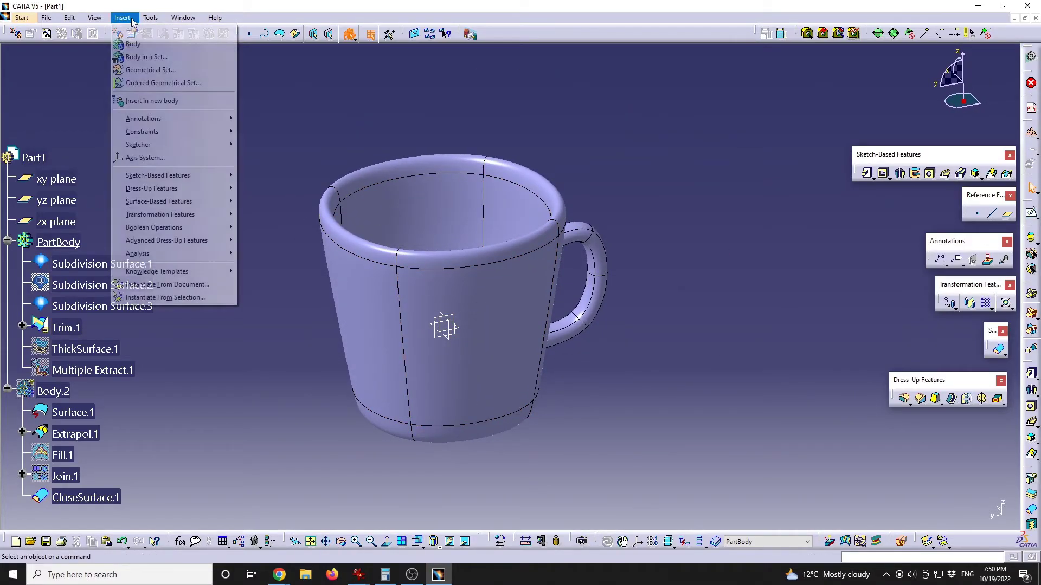
{"action": "mouse_move", "coordinate": [186, 228]}
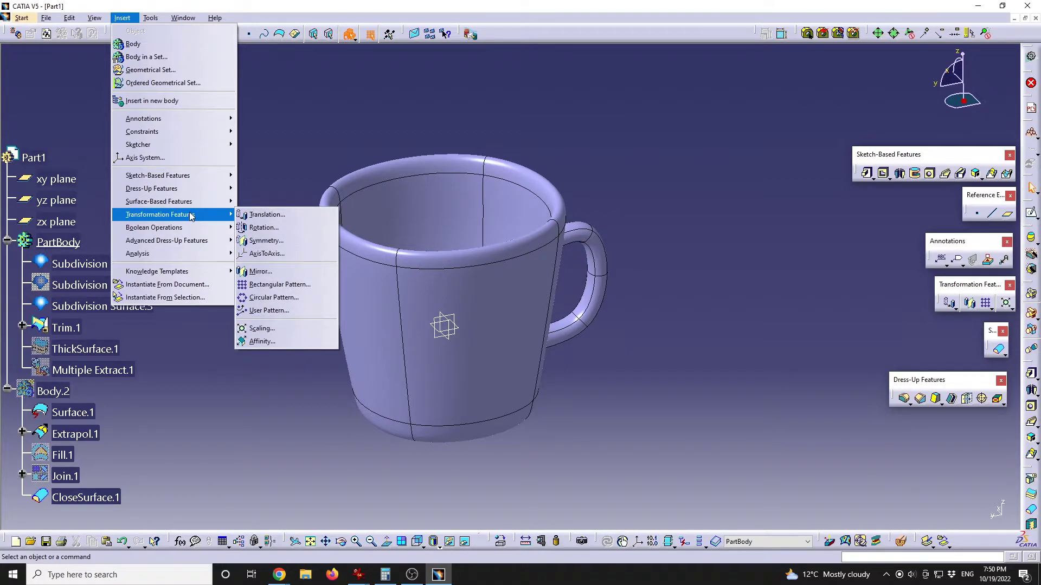
{"action": "left_click", "coordinate": [280, 332]}
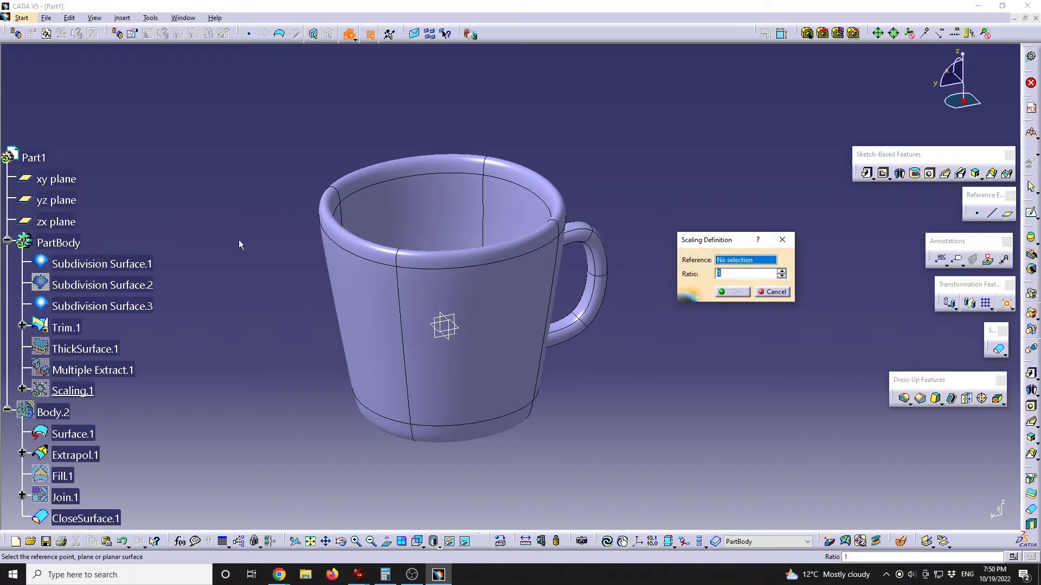
{"action": "right_click", "coordinate": [733, 265]}
{"action": "left_click", "coordinate": [759, 271]}
{"action": "left_click", "coordinate": [810, 351]}
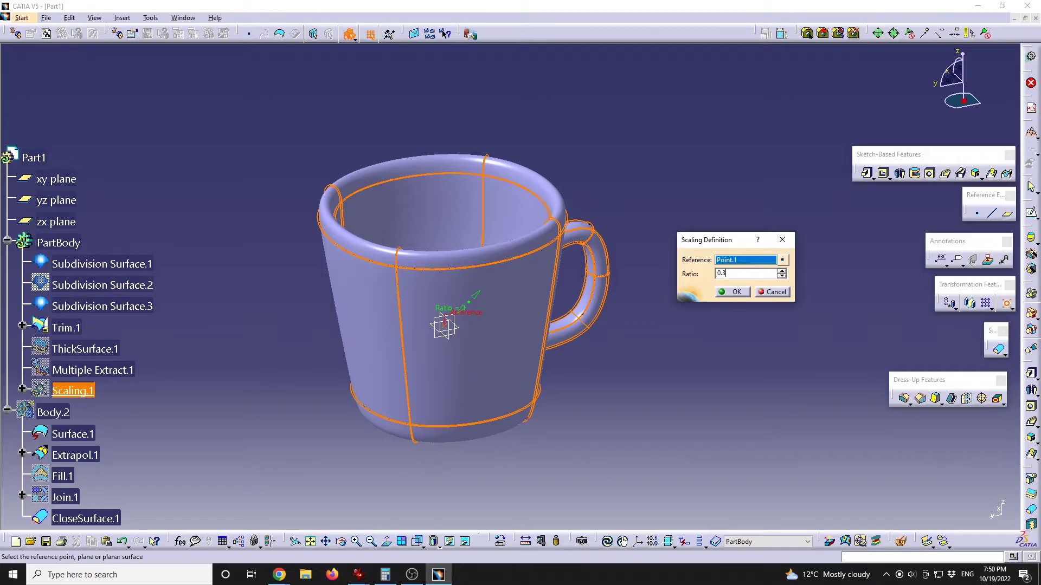
{"action": "left_click", "coordinate": [736, 292]}
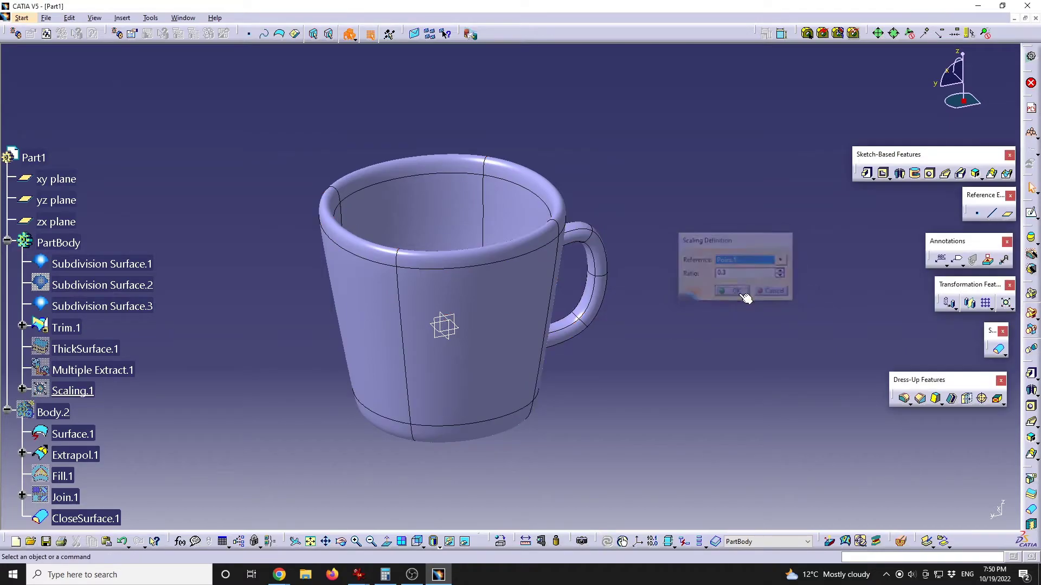
Show the scaled cup solid inside the original cup surface and set its scaling ratio to 0.5.
{"action": "right_click", "coordinate": [77, 392]}
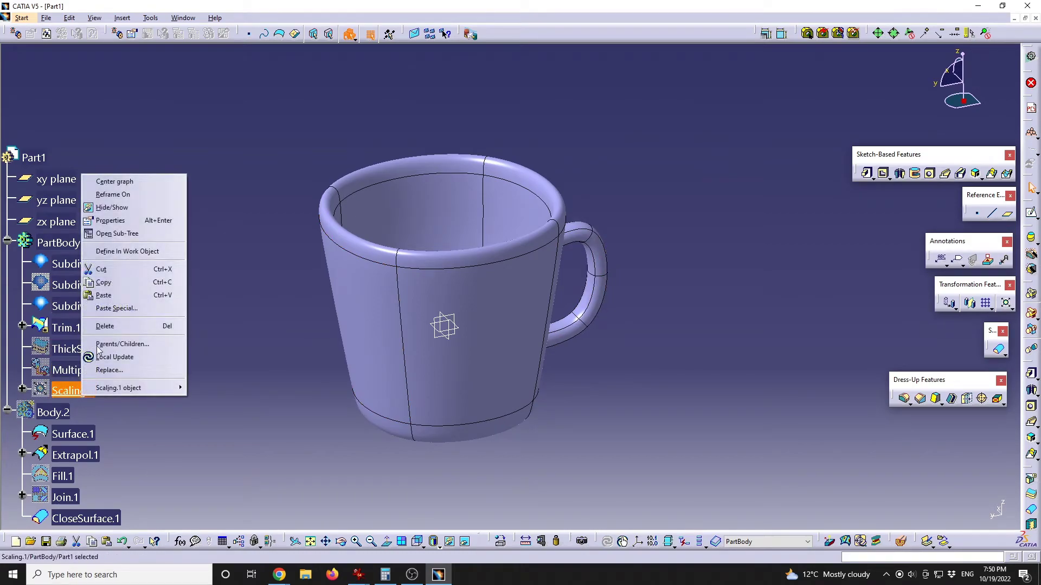
{"action": "left_click", "coordinate": [109, 208]}
{"action": "middle_click_drag", "start_coordinate": [432, 278], "coordinate": [509, 390]}
{"action": "left_click", "coordinate": [76, 390]}
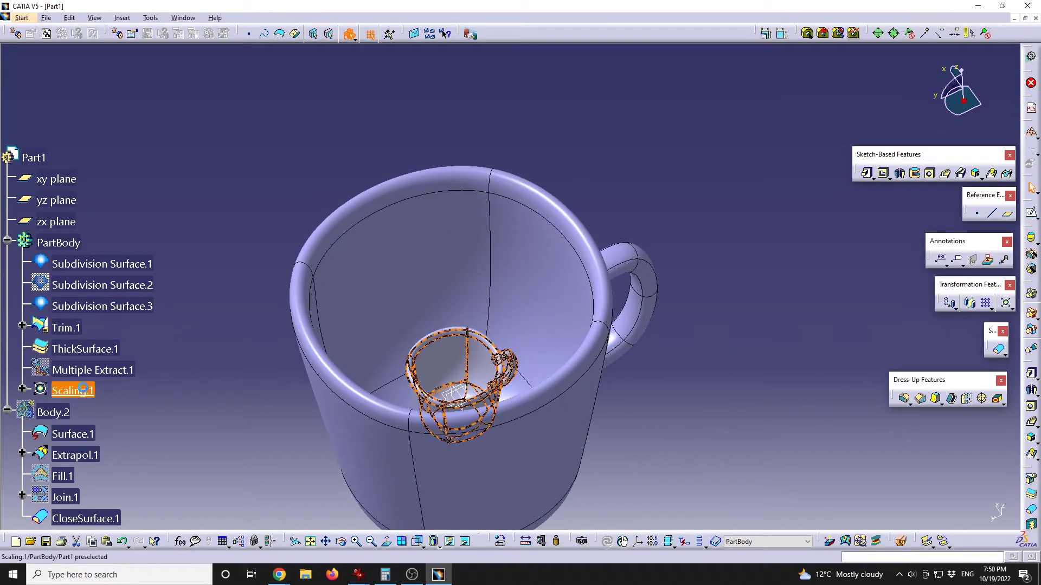
{"action": "double_click", "coordinate": [464, 352]}
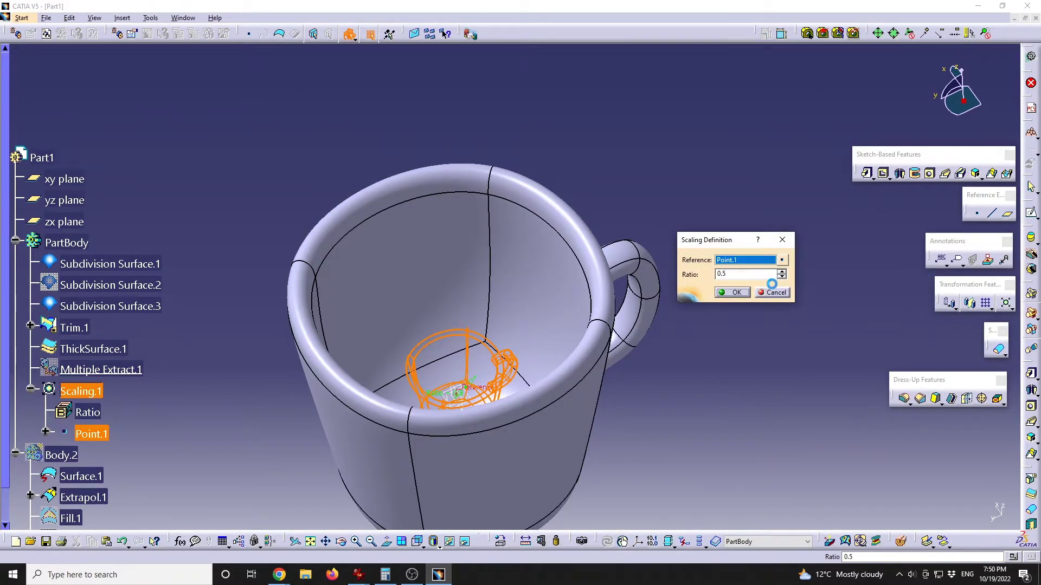
{"action": "middle_click_drag", "start_coordinate": [523, 430], "coordinate": [481, 413]}
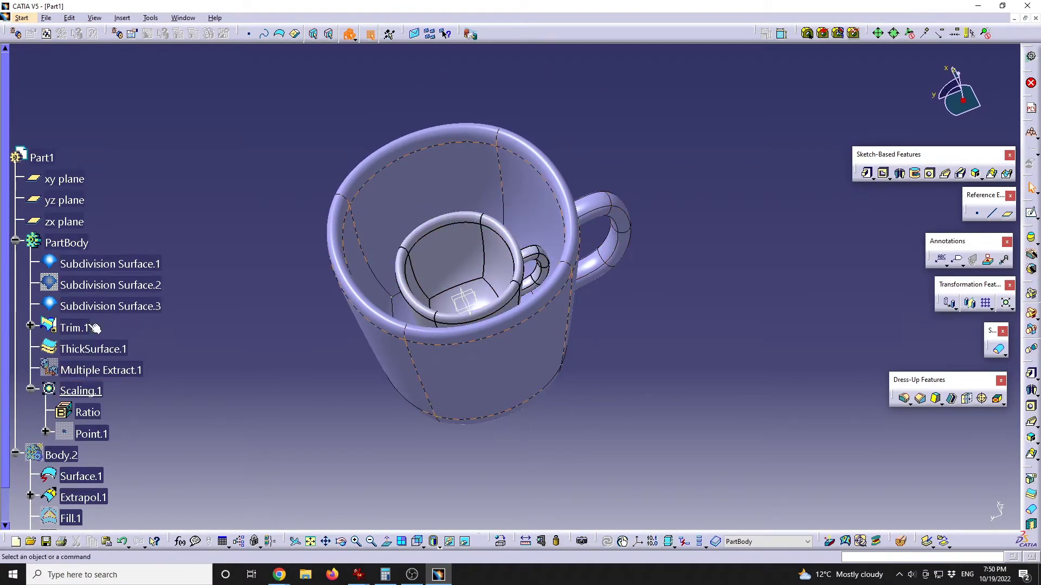
Hide the full-size cup surfaces Trim.1 and Subdivision Surface.1, keeping the scaled cup solid displayed.
{"action": "right_click", "coordinate": [87, 344]}
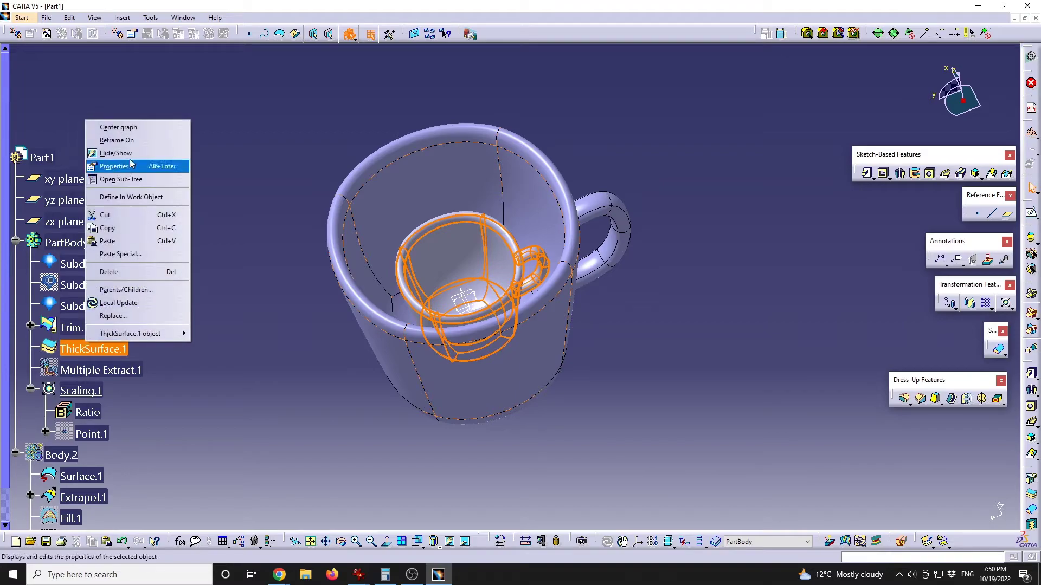
{"action": "left_click", "coordinate": [116, 153]}
{"action": "left_click", "coordinate": [128, 345]}
{"action": "right_click", "coordinate": [76, 327]}
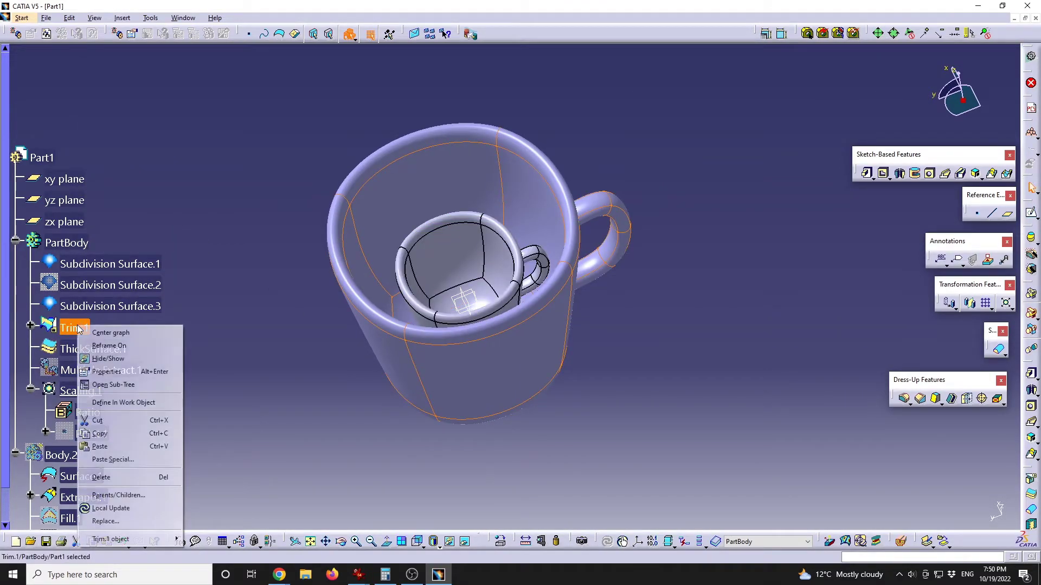
{"action": "left_click", "coordinate": [100, 360]}
{"action": "middle_click_drag", "start_coordinate": [512, 369], "coordinate": [509, 220]}
{"action": "middle_click_drag", "start_coordinate": [549, 327], "coordinate": [535, 280]}
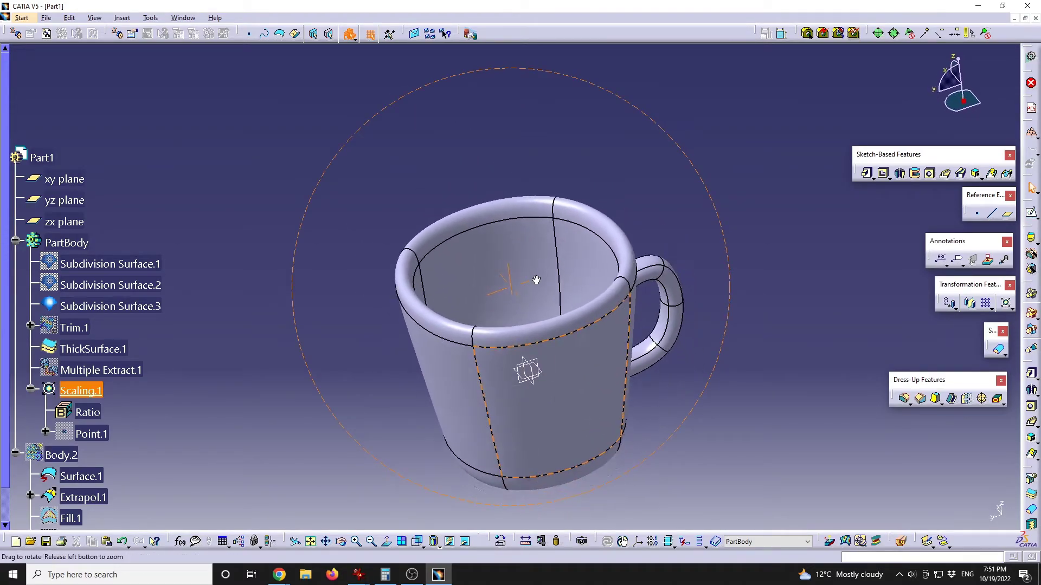
In Generative Shape Design, extract the five inner faces of the scaled cup as one multiple extract without propagation.
{"action": "left_click", "coordinate": [22, 18]}
{"action": "mouse_move", "coordinate": [37, 58]}
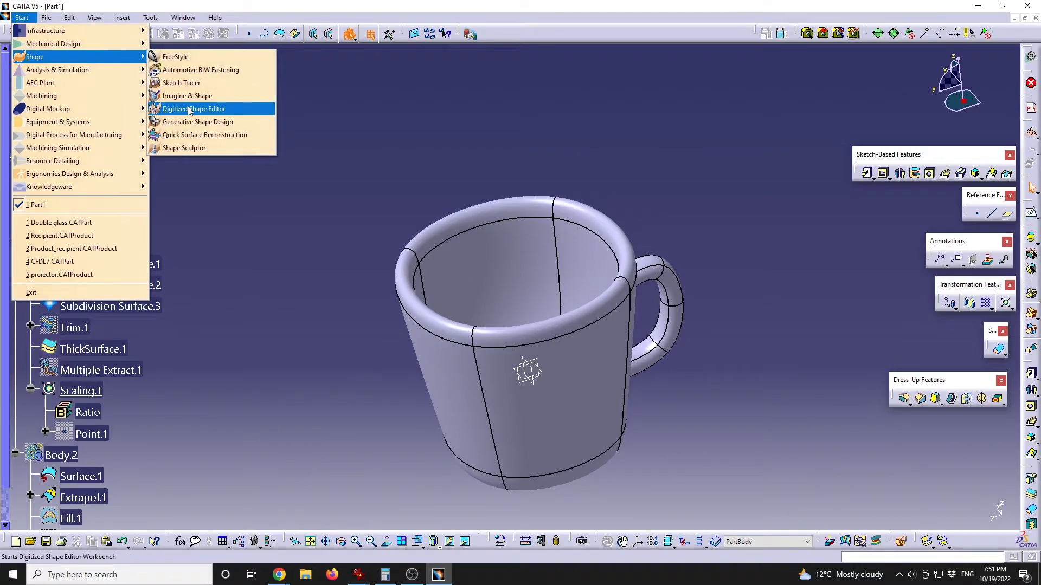
{"action": "left_click", "coordinate": [188, 110]}
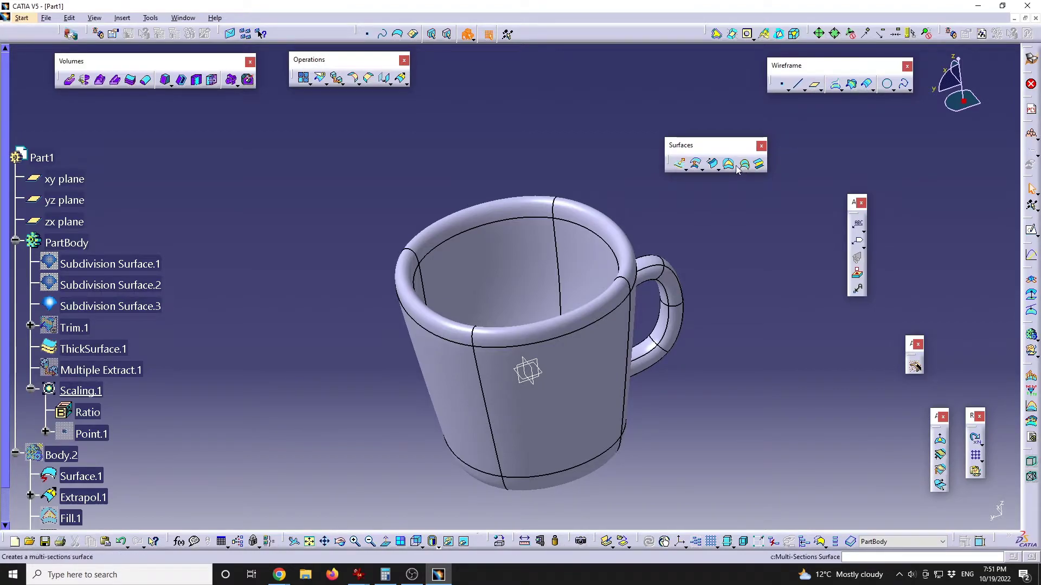
{"action": "left_click", "coordinate": [336, 79]}
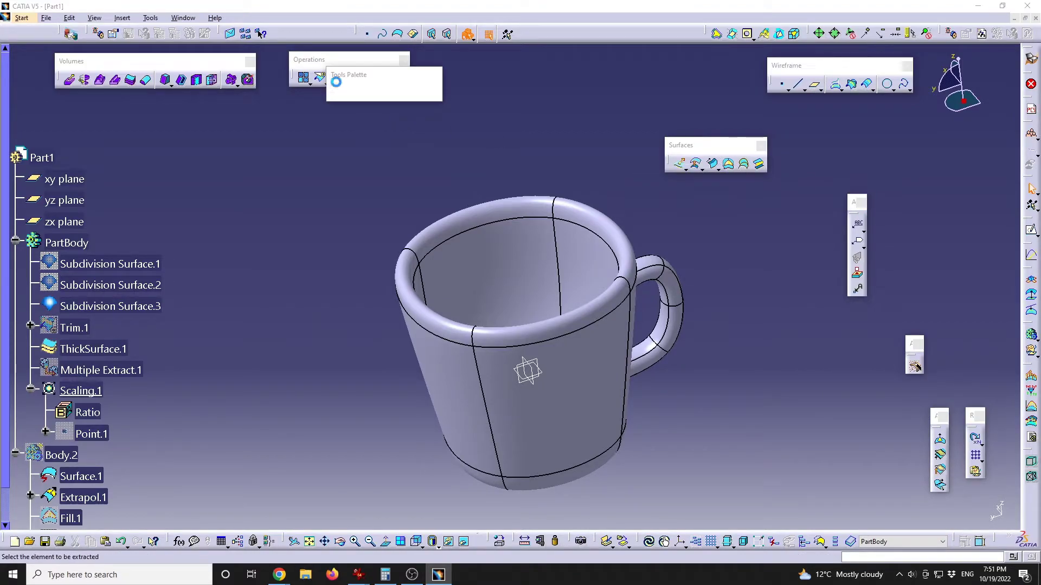
{"action": "left_click", "coordinate": [540, 248]}
{"action": "left_click", "coordinate": [588, 253]}
{"action": "middle_click_drag", "start_coordinate": [588, 254], "coordinate": [537, 350]}
{"action": "left_click", "coordinate": [457, 304]}
{"action": "left_click", "coordinate": [473, 303]}
{"action": "left_click", "coordinate": [536, 349]}
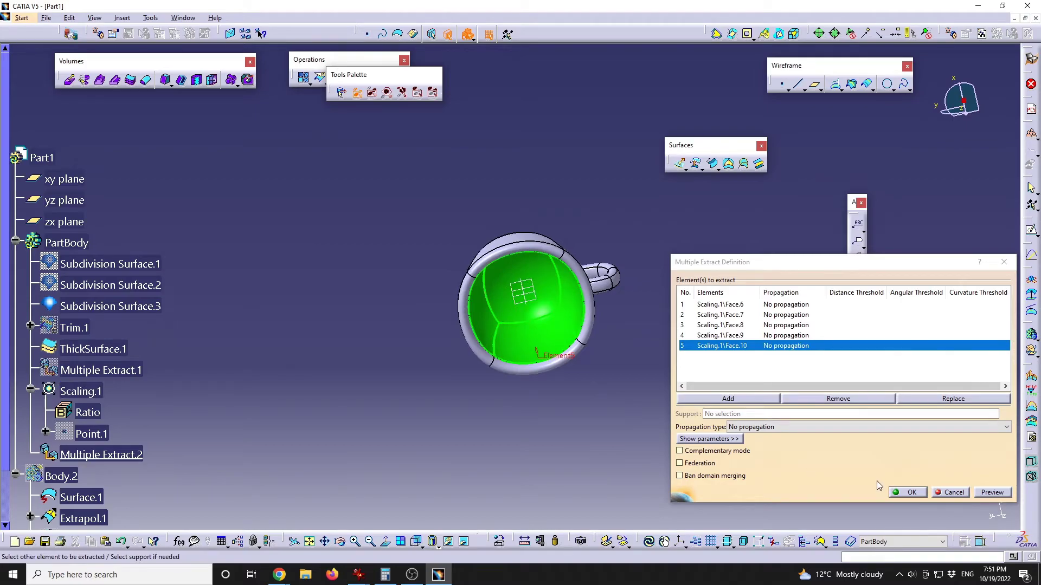
{"action": "left_click", "coordinate": [909, 494]}
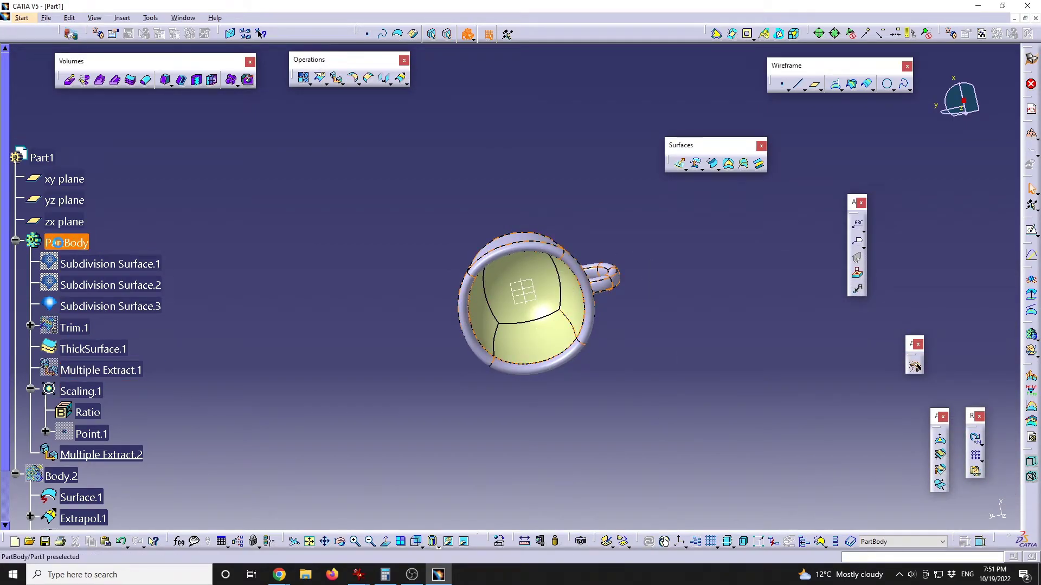
Close the opening of the extracted inner surface with a fill bounded by its rim edge.
{"action": "middle_click_drag", "start_coordinate": [545, 421], "coordinate": [582, 275]}
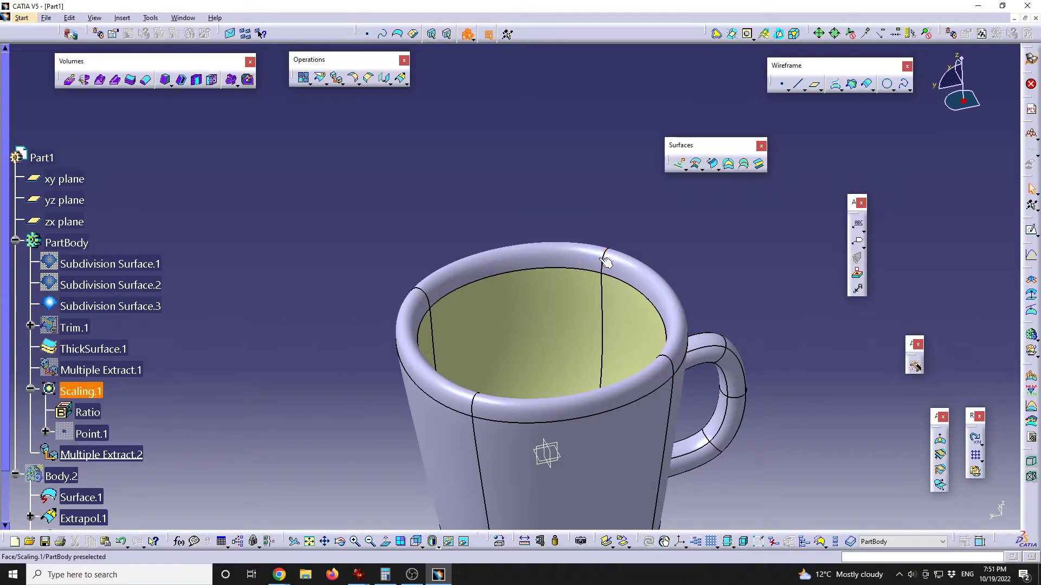
{"action": "left_click", "coordinate": [729, 164]}
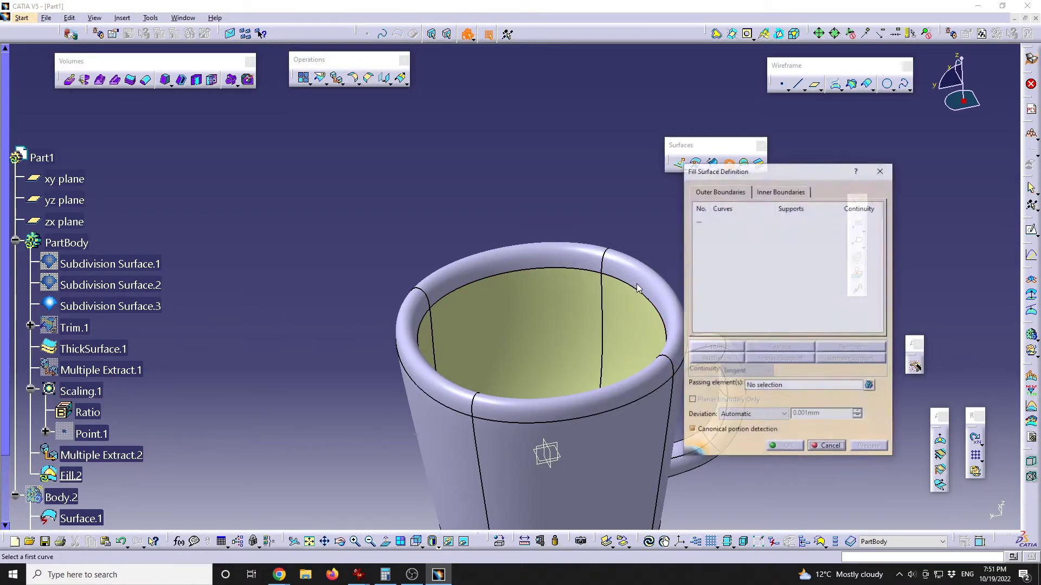
{"action": "left_click", "coordinate": [628, 287]}
{"action": "left_click", "coordinate": [789, 444]}
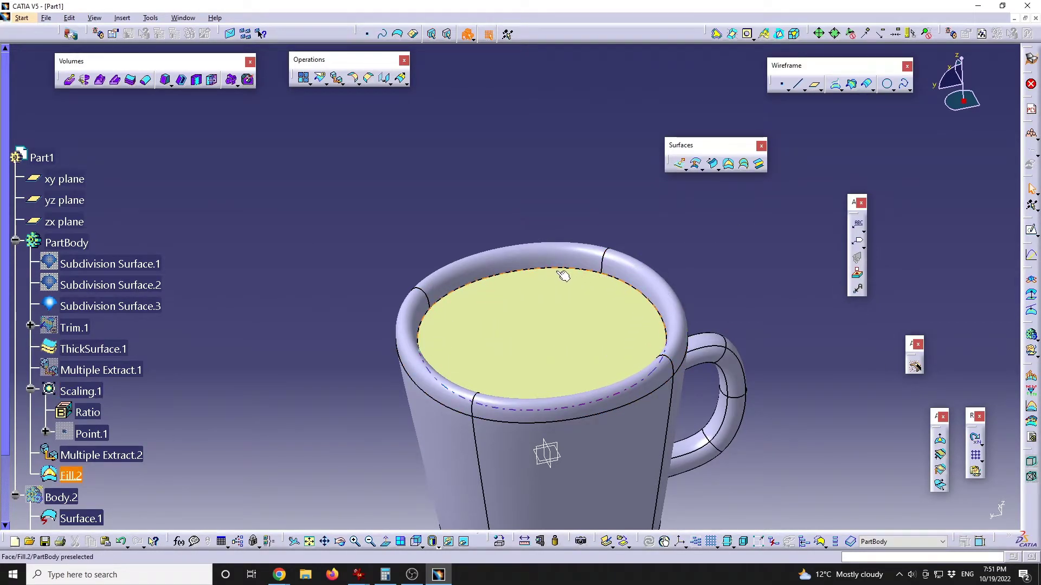
Hide the scaled cup and join the rim fill with the extracted inner faces, using a 0.001 mm merging distance.
{"action": "left_click", "coordinate": [303, 81]}
{"action": "left_click", "coordinate": [569, 319]}
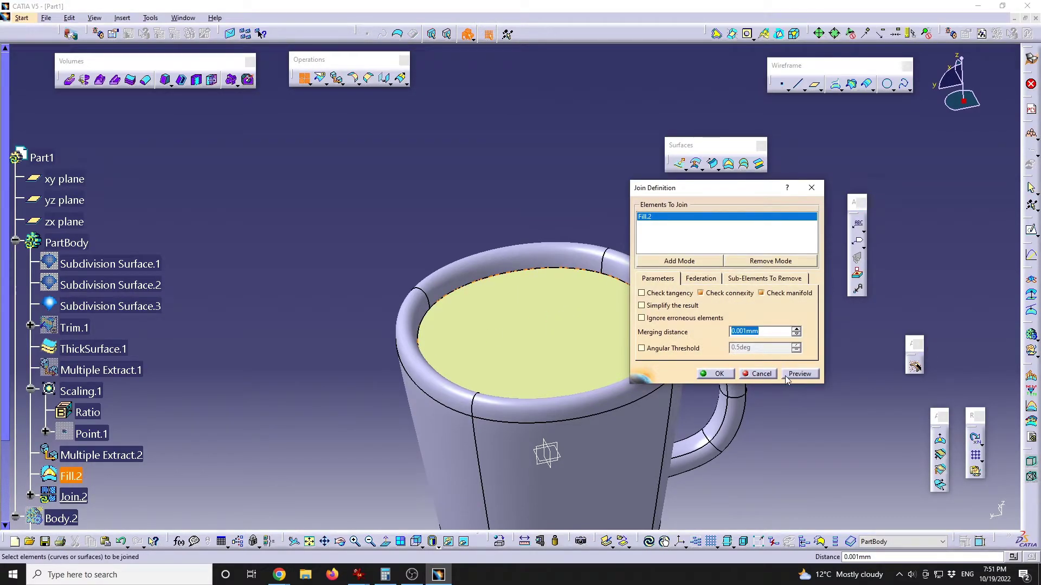
{"action": "right_click", "coordinate": [83, 391]}
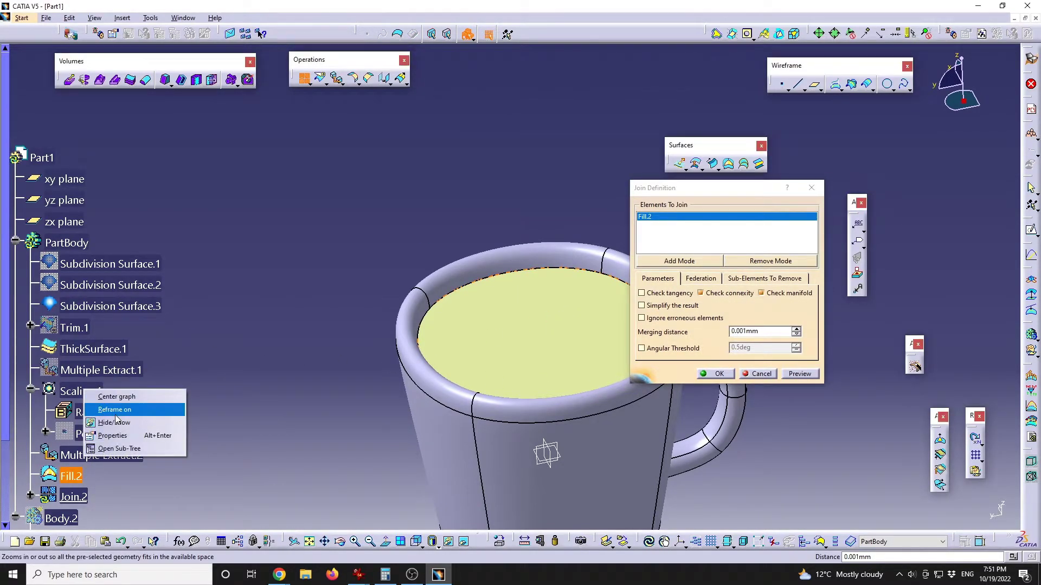
{"action": "left_click", "coordinate": [116, 426]}
{"action": "left_click", "coordinate": [548, 365]}
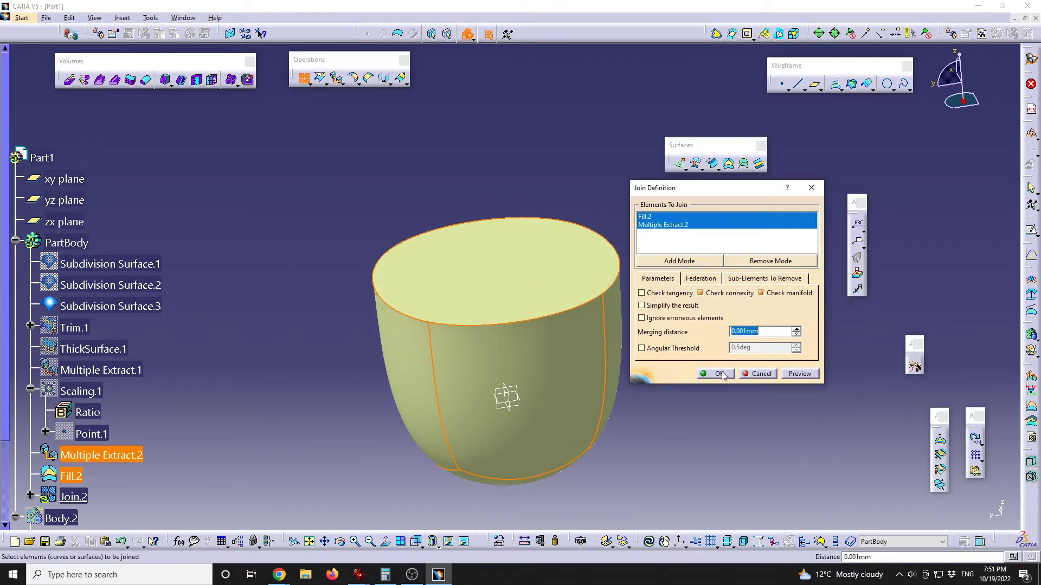
{"action": "left_click", "coordinate": [715, 374]}
In Part Design, turn the joined inner surface Join.2 into a solid with Close Surface.
{"action": "left_click", "coordinate": [25, 20]}
{"action": "mouse_move", "coordinate": [60, 44]}
{"action": "left_click", "coordinate": [214, 44]}
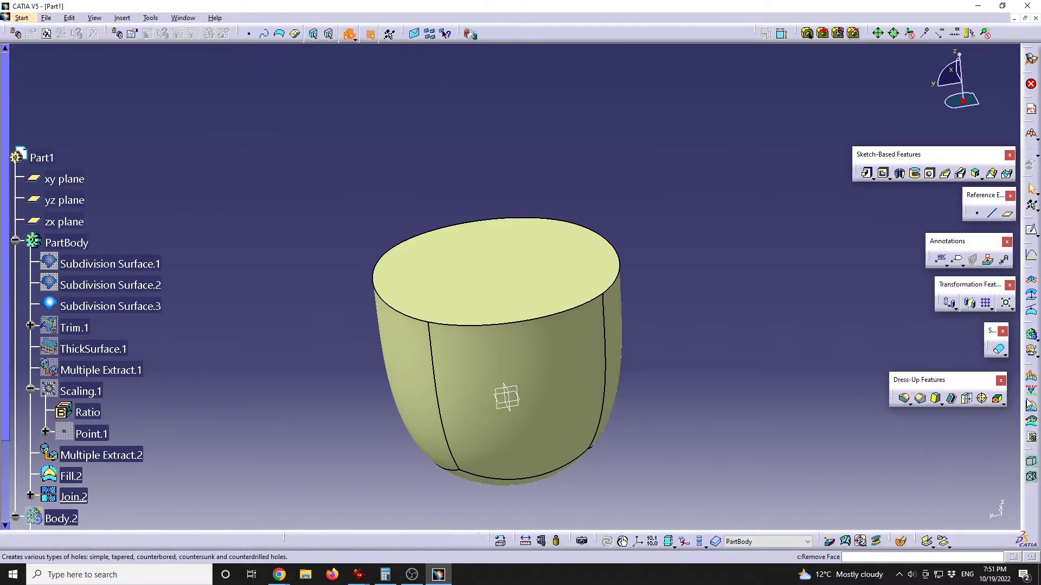
{"action": "left_click", "coordinate": [1000, 351]}
{"action": "left_click", "coordinate": [504, 349]}
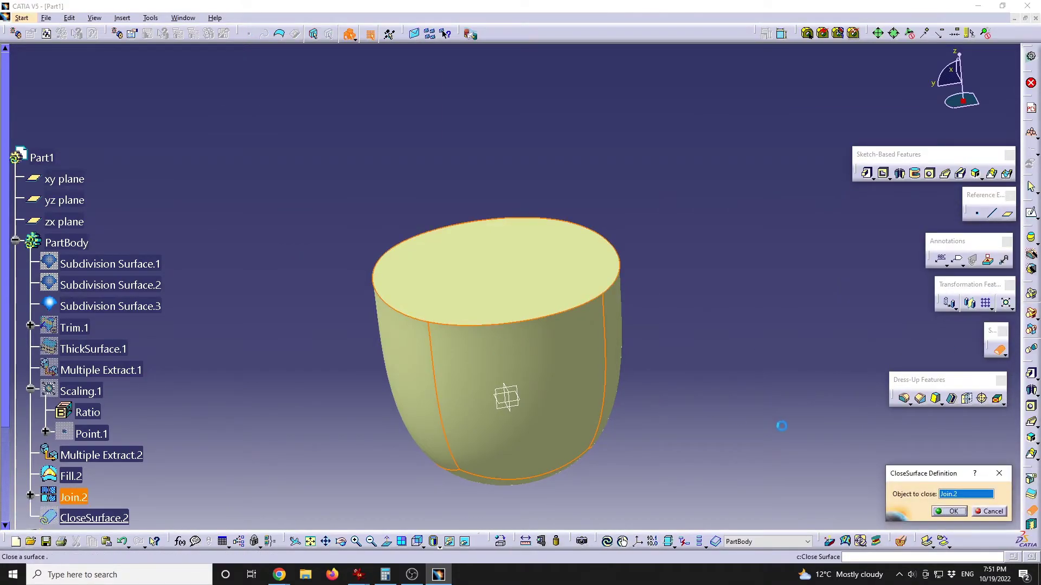
{"action": "left_click", "coordinate": [954, 516]}
Hide the joined inner surface and show the PartBody solids, including CloseSurface.2.
{"action": "right_click", "coordinate": [541, 359]}
{"action": "left_click", "coordinate": [587, 171]}
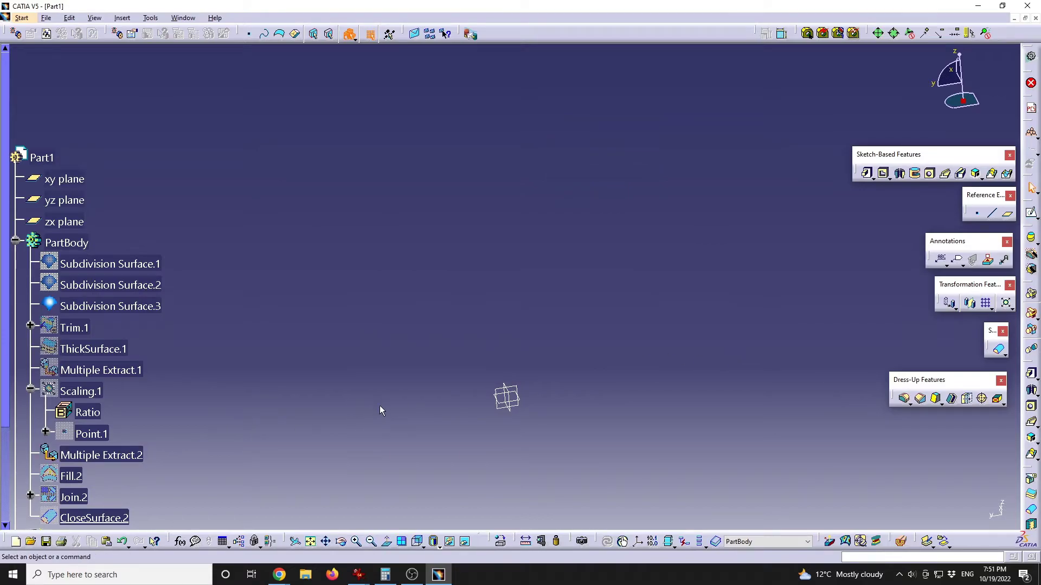
{"action": "scroll", "coordinate": [173, 462], "scroll_direction": "down", "scroll_amount": 3}
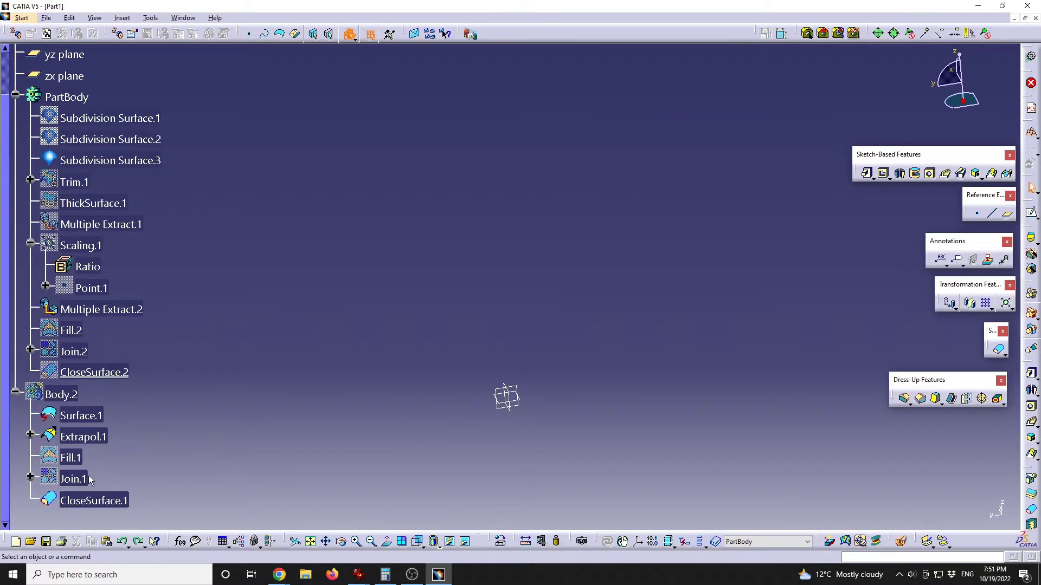
{"action": "right_click", "coordinate": [91, 373]}
{"action": "left_click", "coordinate": [120, 181]}
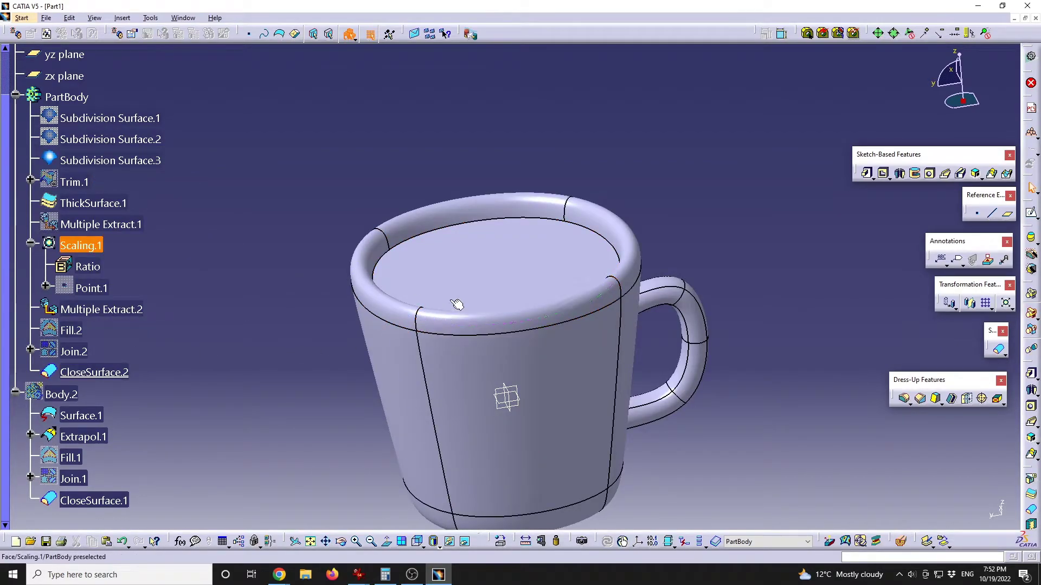
Copy the closed inner solid CloseSurface.2 from PartBody and insert a new body into the part.
{"action": "left_click", "coordinate": [99, 373]}
{"action": "right_click", "coordinate": [107, 375]}
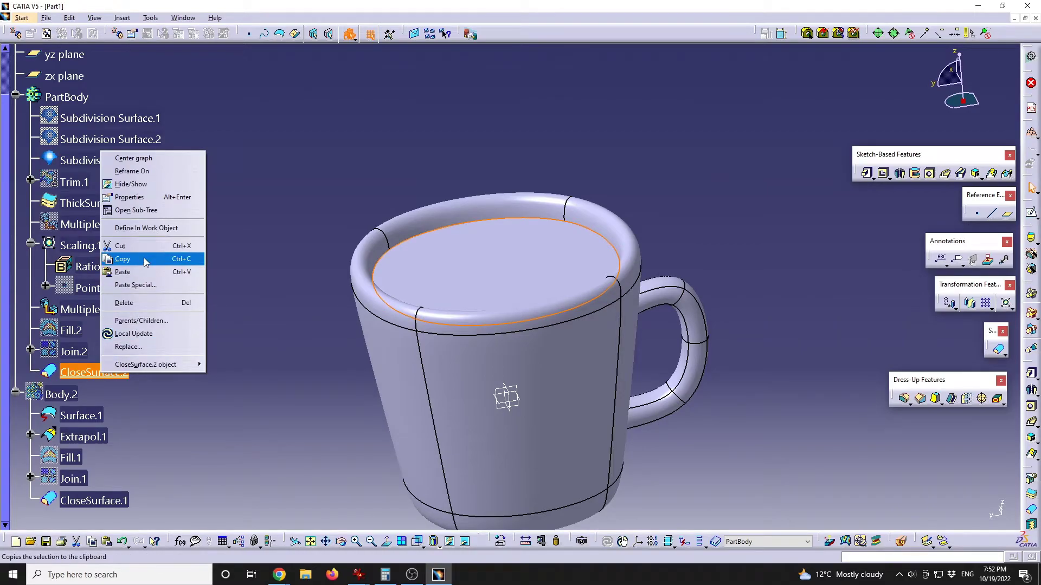
{"action": "left_click", "coordinate": [123, 259]}
{"action": "left_click", "coordinate": [15, 95]}
{"action": "left_click", "coordinate": [67, 97]}
{"action": "left_click", "coordinate": [121, 18]}
{"action": "left_click", "coordinate": [130, 30]}
Paste the copied CloseSurface.2 into the new Body.3 using Paste Special.
{"action": "left_click", "coordinate": [52, 245]}
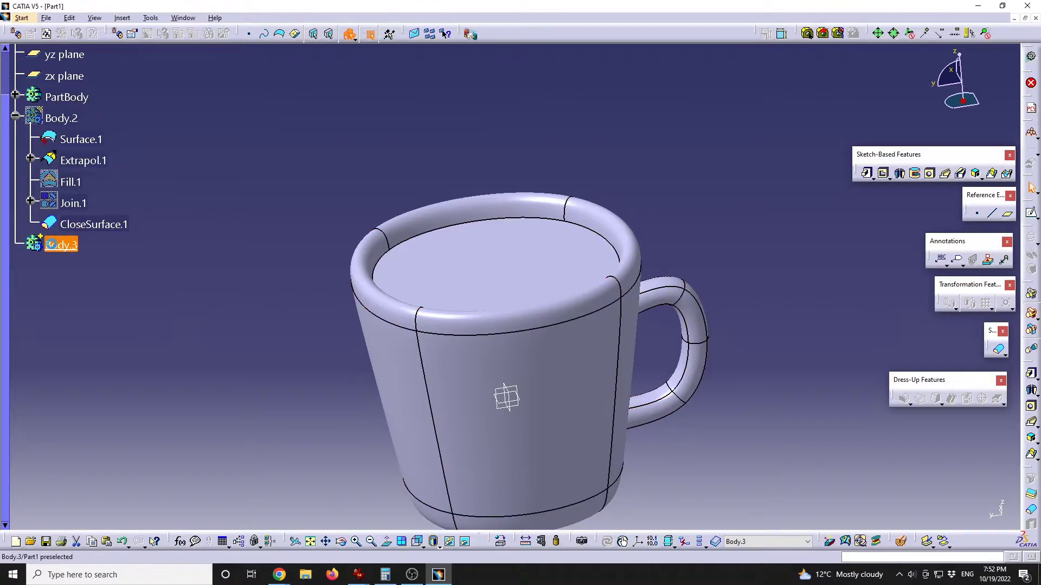
{"action": "right_click", "coordinate": [52, 245]}
{"action": "right_click", "coordinate": [64, 243]}
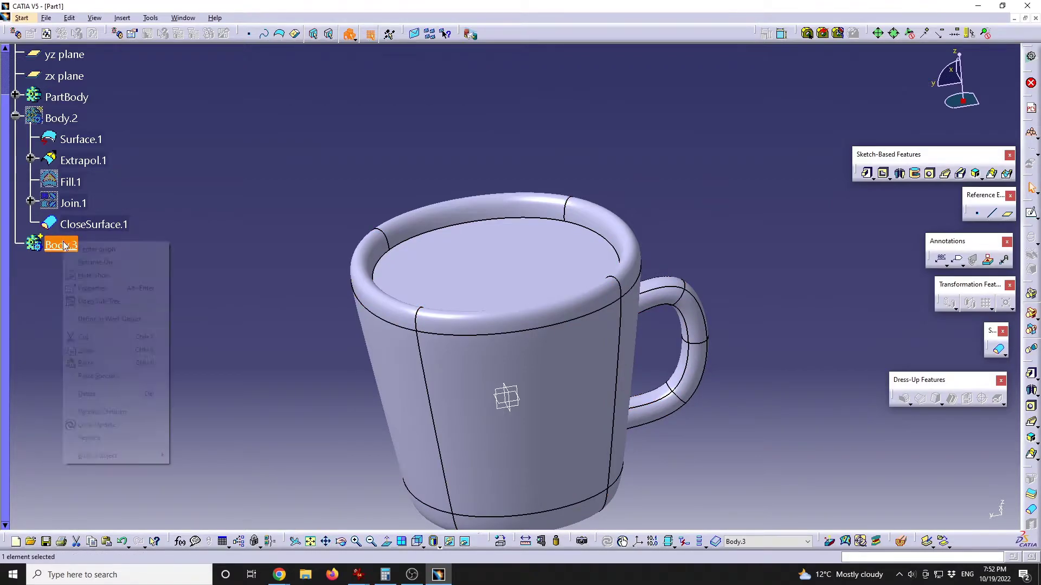
{"action": "left_click", "coordinate": [101, 376]}
{"action": "left_click", "coordinate": [770, 408]}
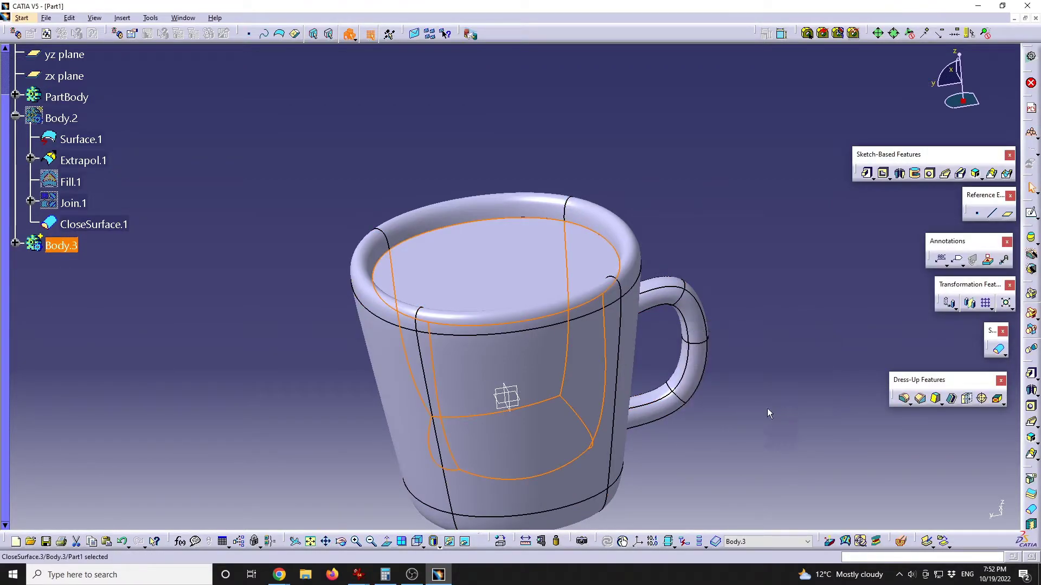
{"action": "left_click", "coordinate": [212, 323]}
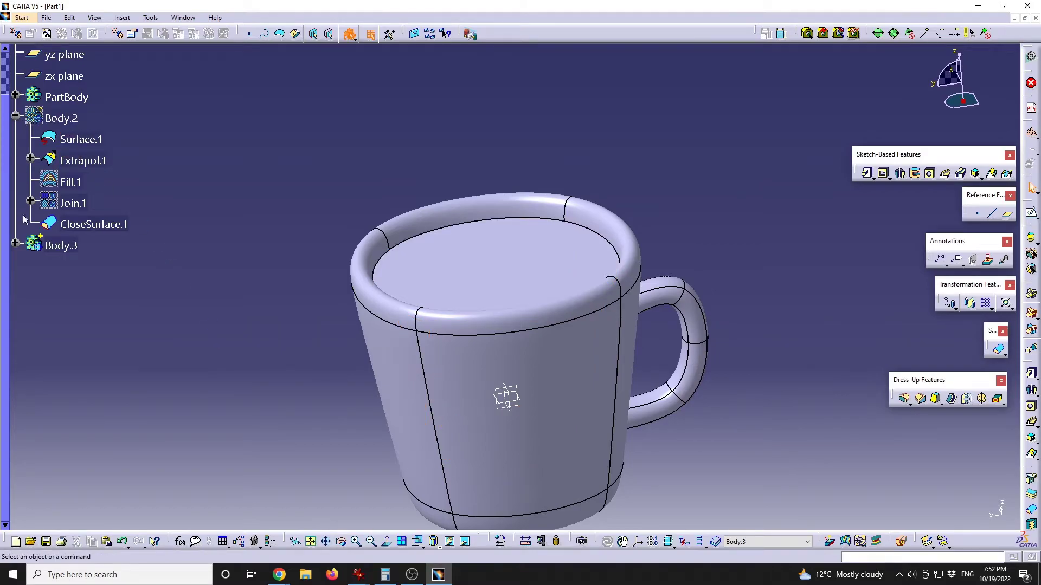
Measure the inertia of CloseSurface.3 in Body.3 and of the inner solid's top face, without keeping the measure.
{"action": "left_click", "coordinate": [16, 243]}
{"action": "left_click", "coordinate": [80, 267]}
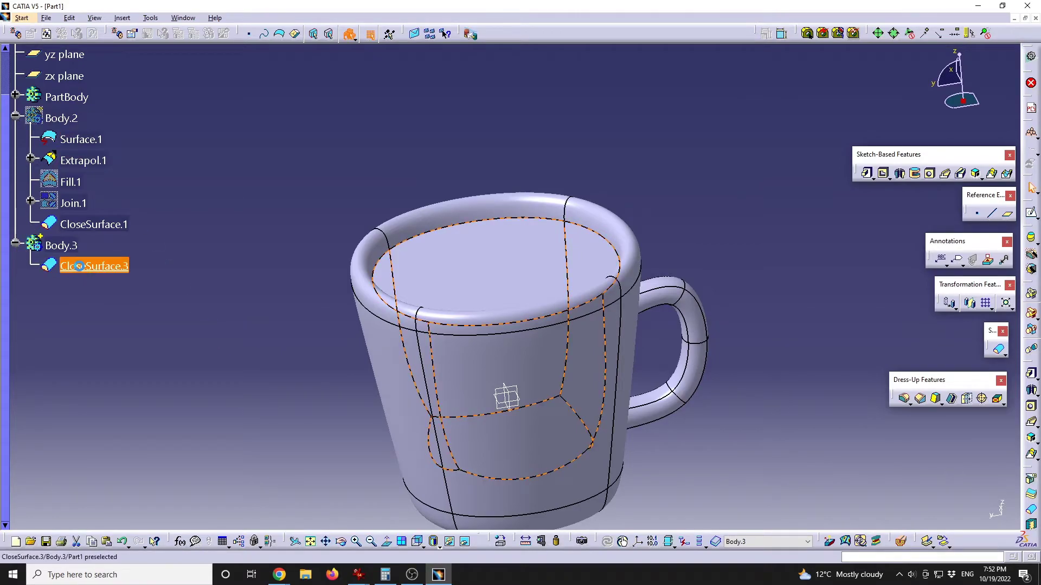
{"action": "left_click", "coordinate": [556, 541]}
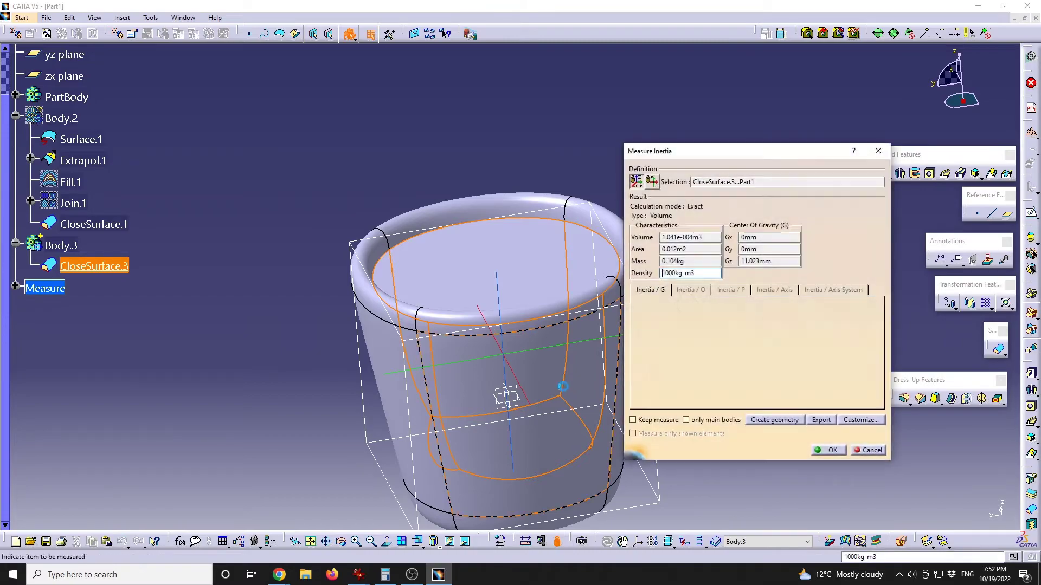
{"action": "left_click", "coordinate": [636, 183]}
{"action": "left_click", "coordinate": [655, 184]}
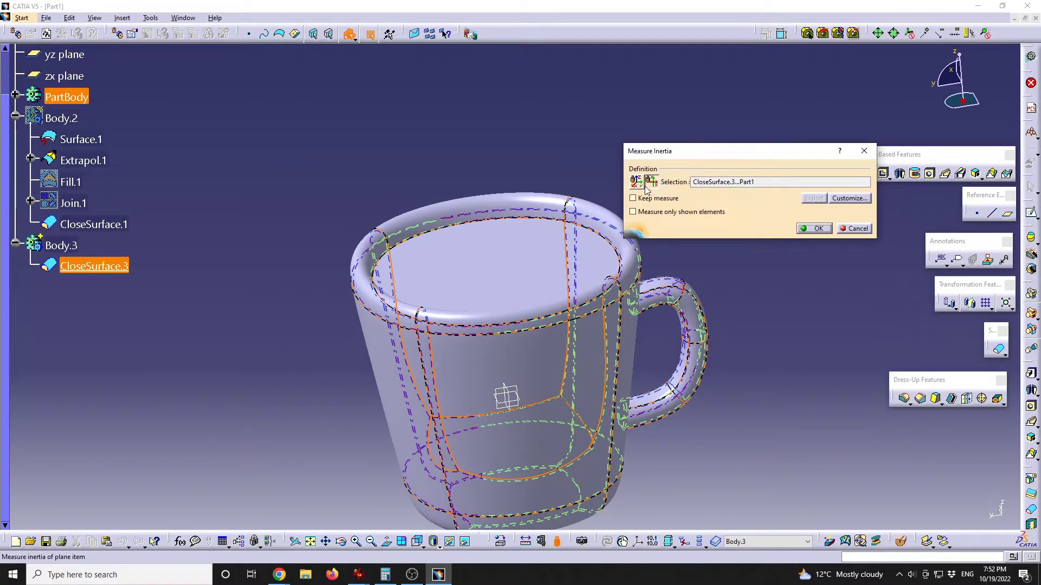
{"action": "left_click", "coordinate": [532, 259]}
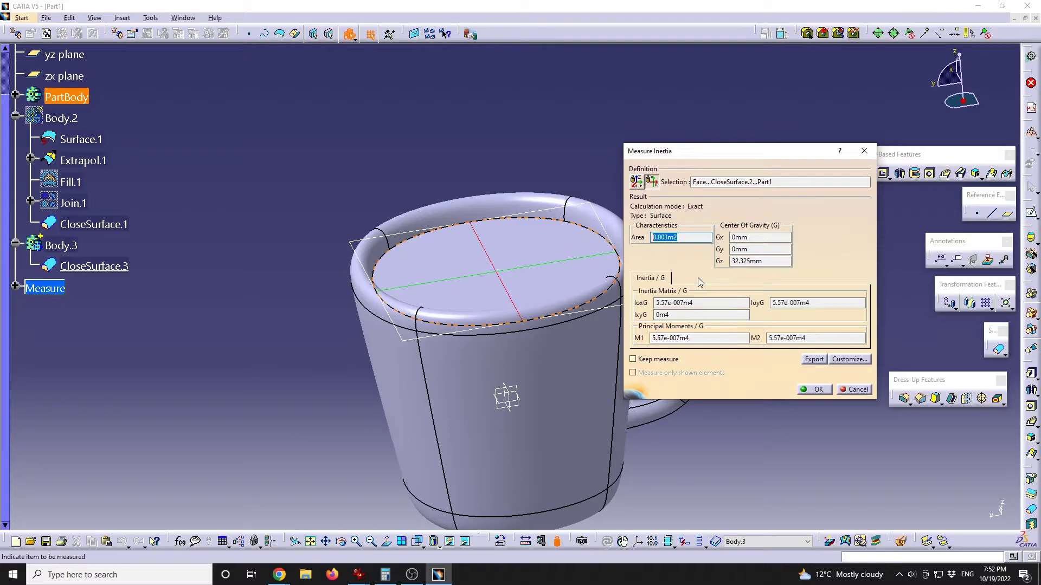
{"action": "left_click", "coordinate": [857, 391]}
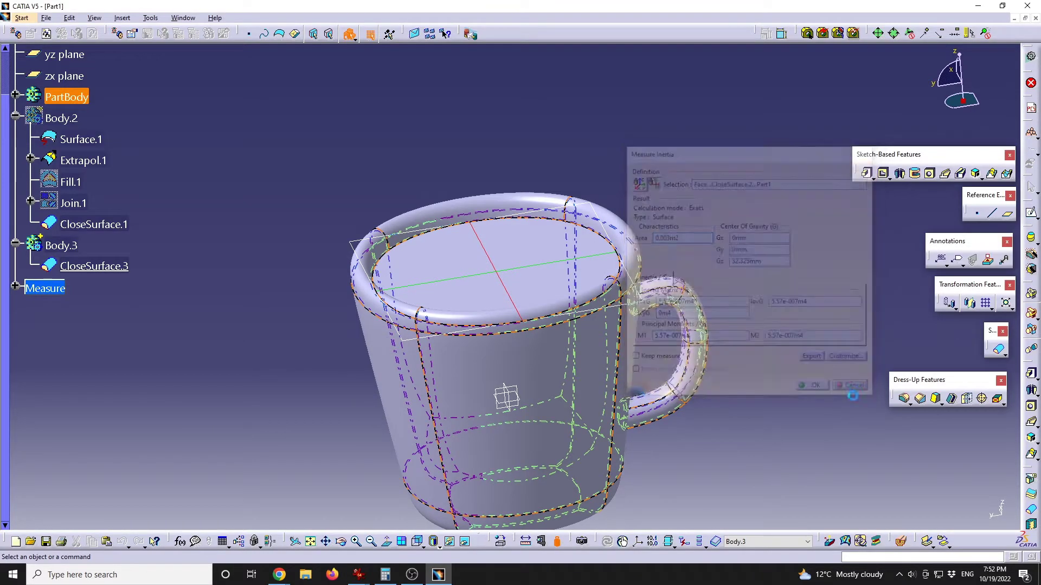
Save the part on the Desktop as a CATPart file named Double_glass.
{"action": "middle_click_drag", "start_coordinate": [587, 337], "coordinate": [532, 284]}
{"action": "scroll", "coordinate": [330, 258], "scroll_direction": "up", "scroll_amount": 2}
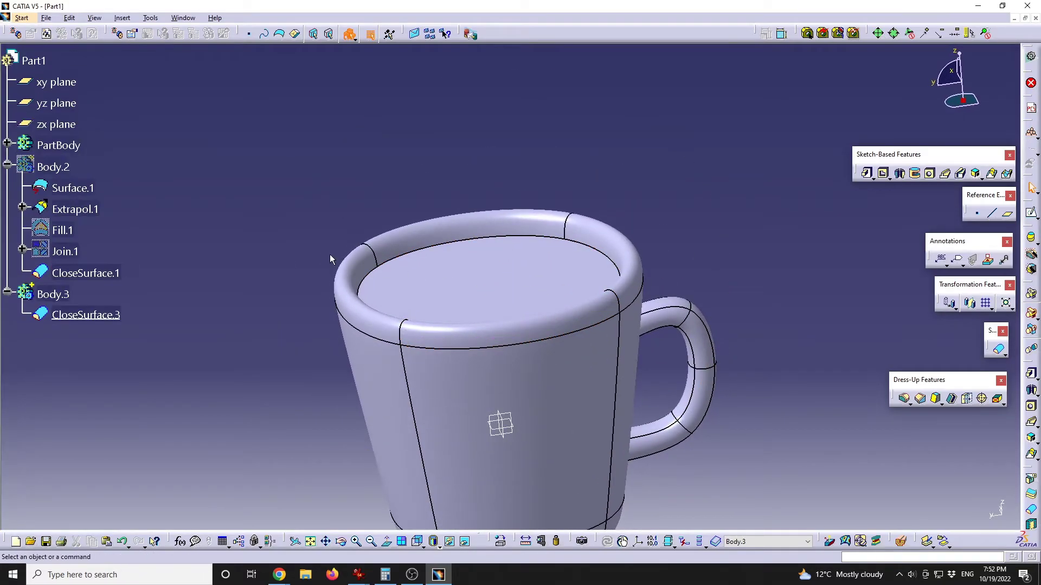
{"action": "left_click", "coordinate": [48, 18]}
{"action": "left_click", "coordinate": [65, 98]}
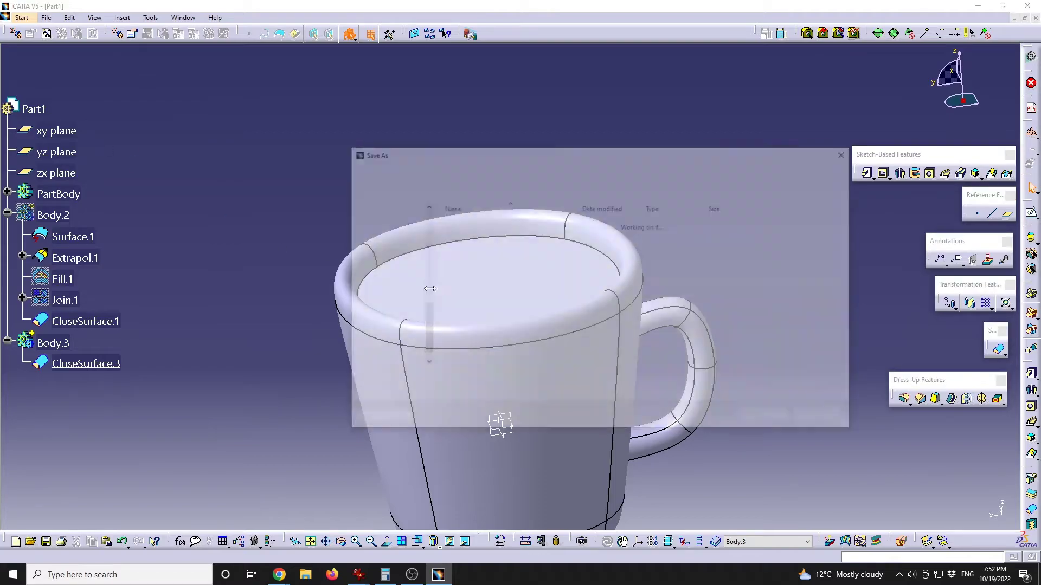
{"action": "scroll", "coordinate": [385, 255], "scroll_direction": "up", "scroll_amount": 5}
{"action": "left_click", "coordinate": [384, 228]}
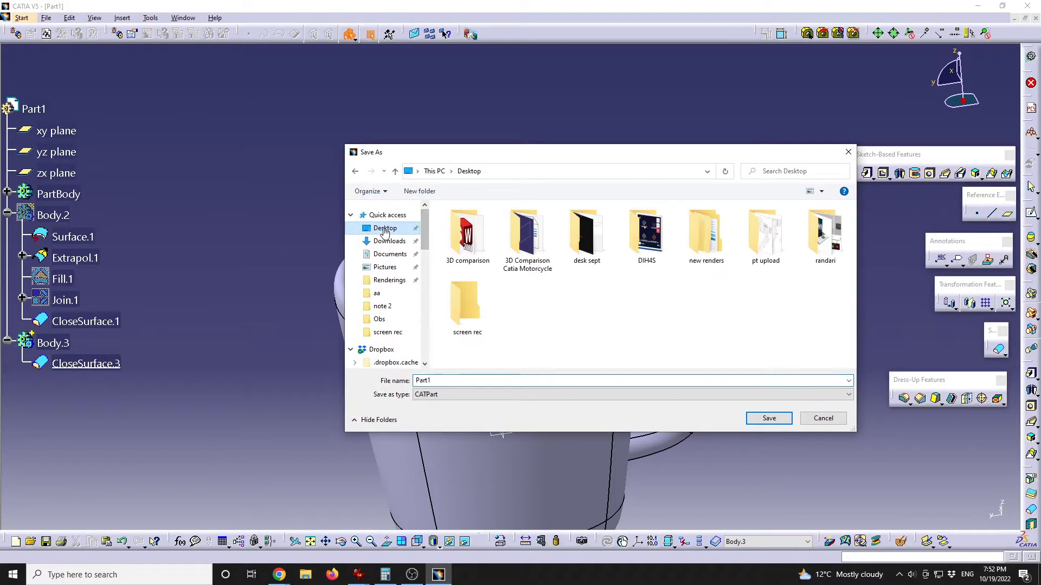
{"action": "double_click", "coordinate": [433, 381]}
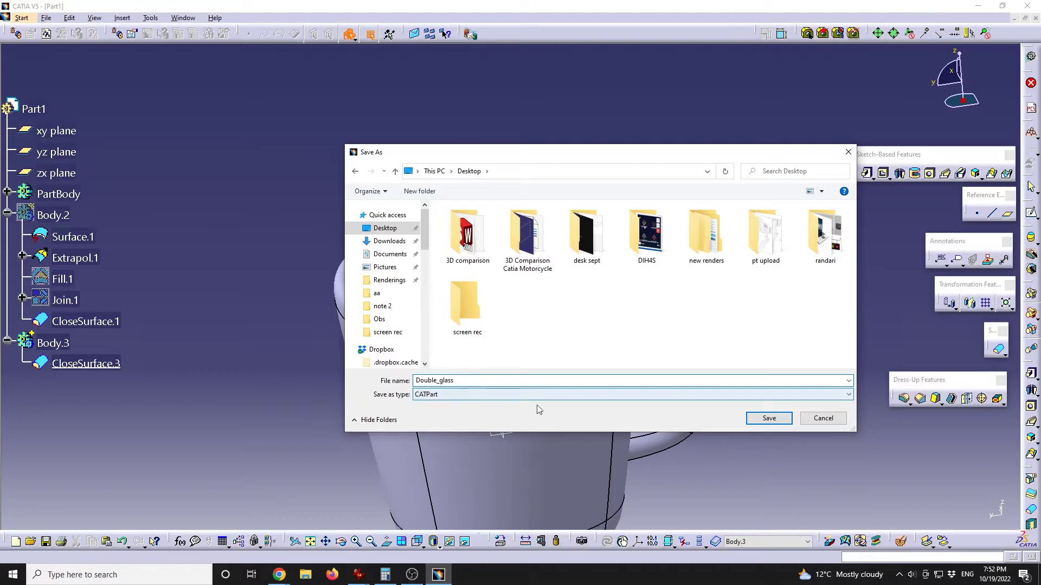
{"action": "left_click", "coordinate": [769, 418]}
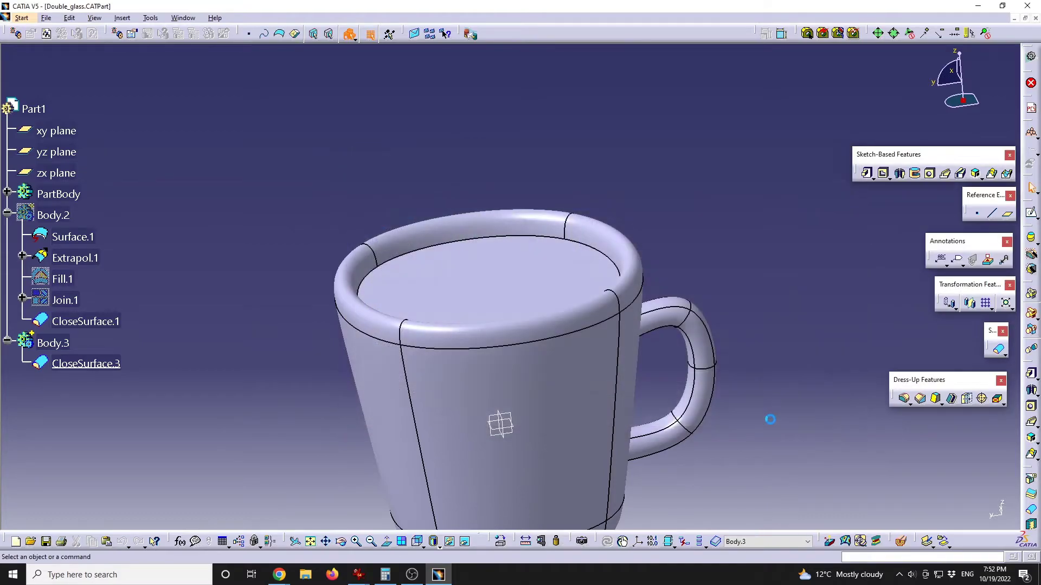
Launch KeyShot 9 and dismiss its software update offer.
{"action": "left_click", "coordinate": [5, 579]}
{"action": "type", "text": "ke"}
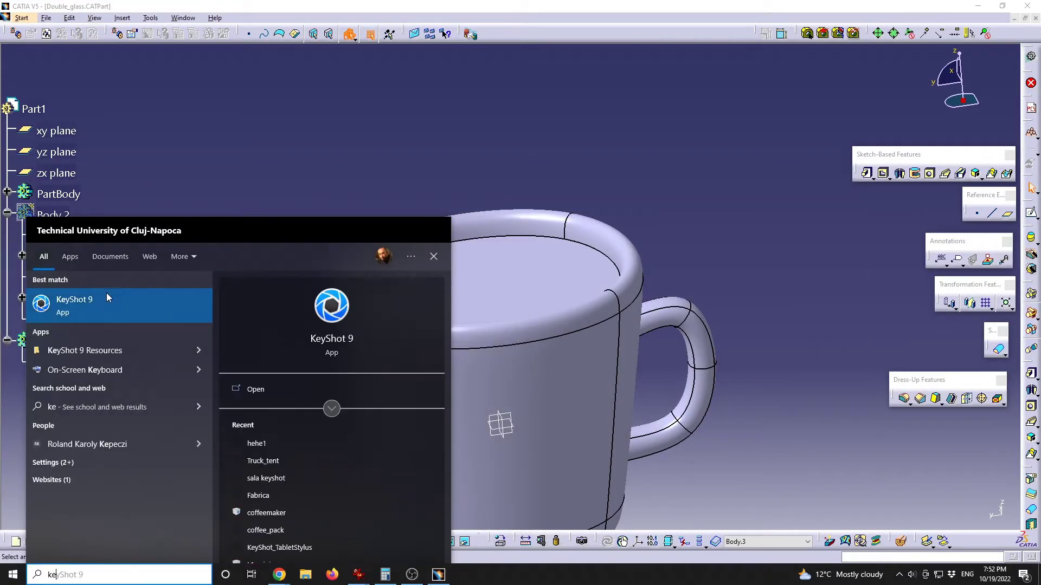
{"action": "left_click", "coordinate": [93, 302]}
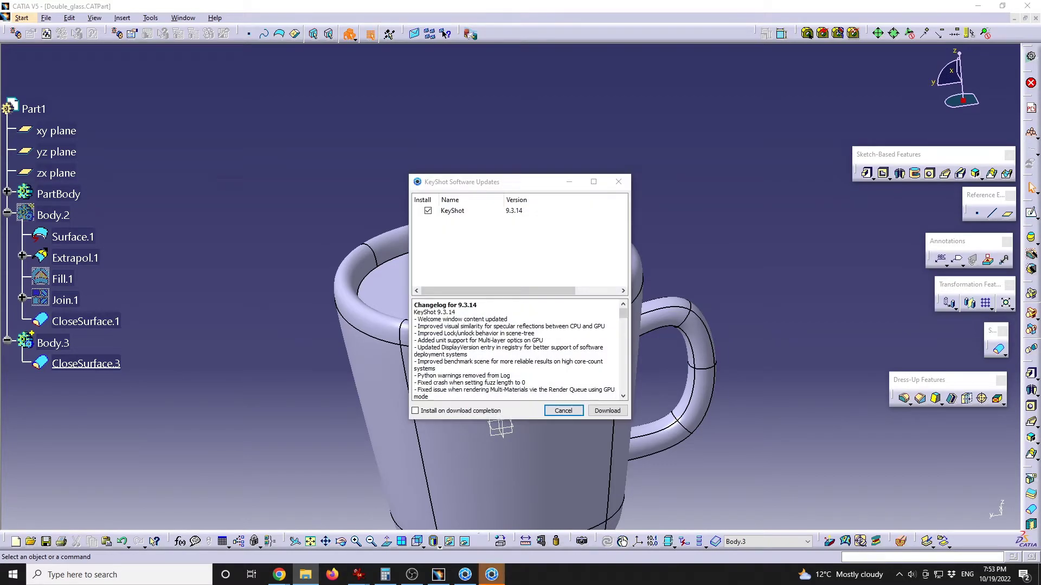
{"action": "left_click", "coordinate": [563, 411]}
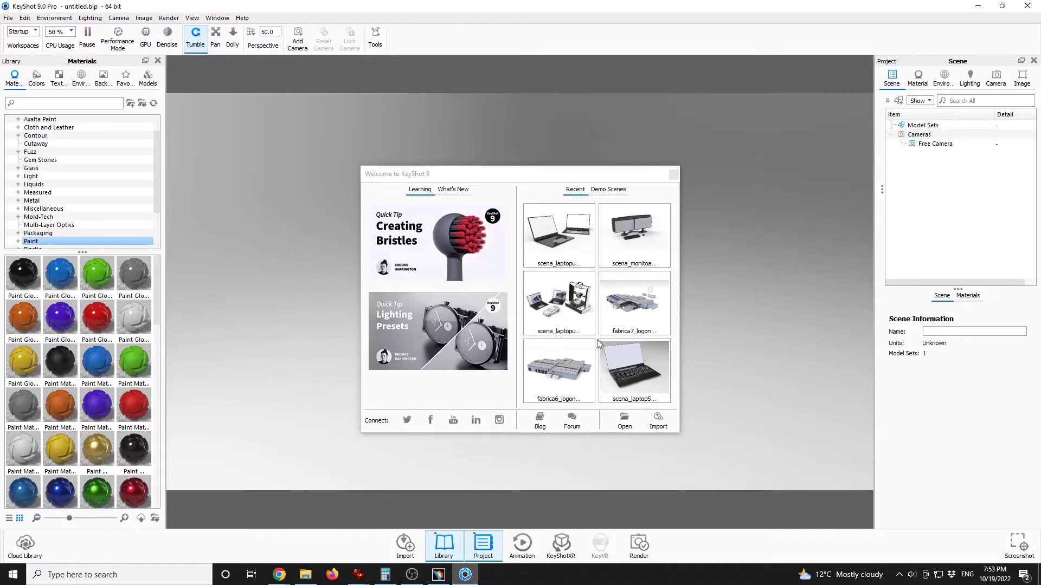
Import Double_glass.CATPart into the empty KeyShot scene with materials unlinked by part name.
{"action": "left_click", "coordinate": [305, 574]}
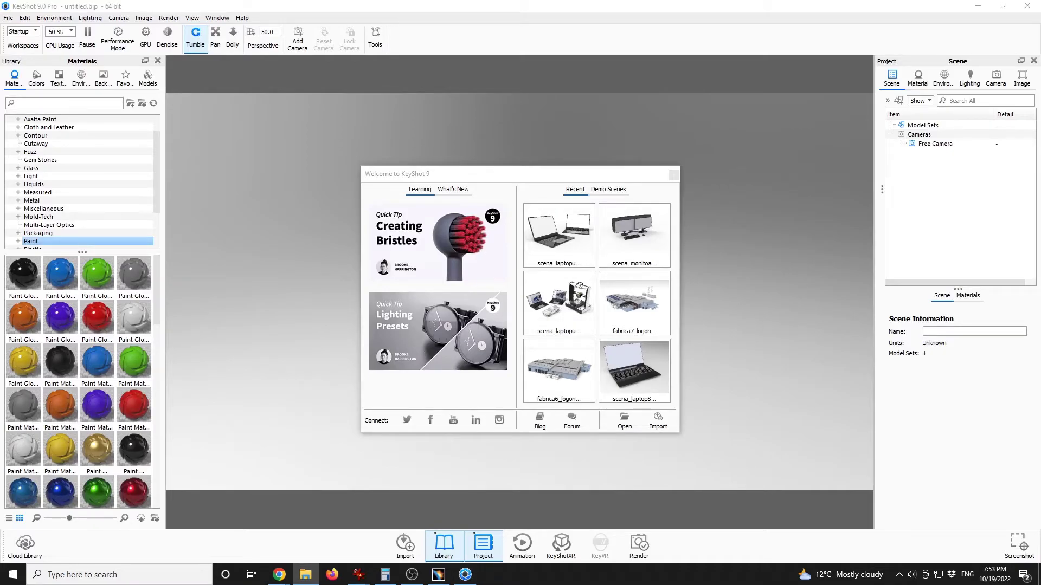
{"action": "left_click_drag", "start_coordinate": [708, 251], "coordinate": [713, 278]}
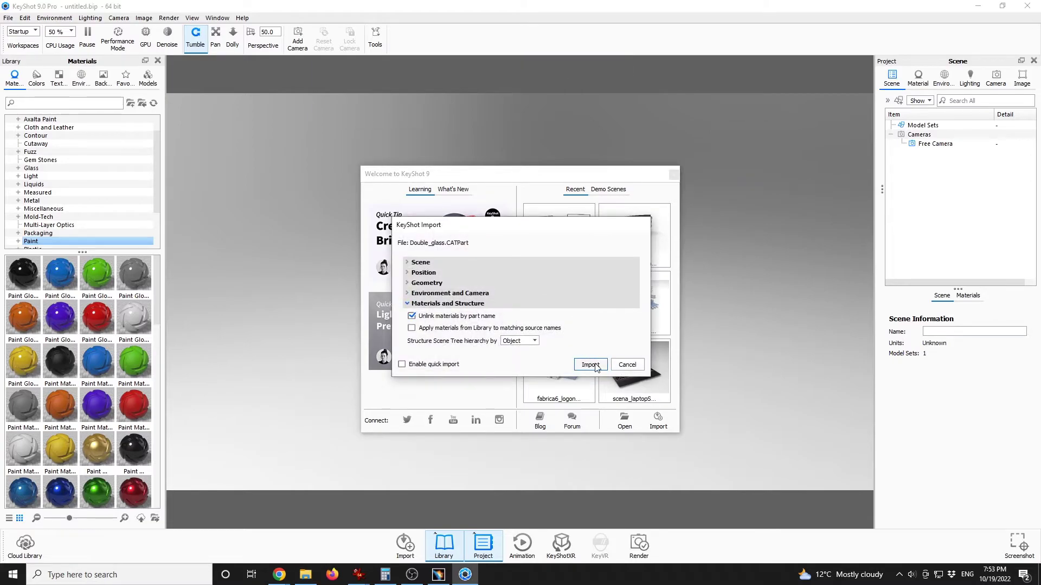
{"action": "left_click", "coordinate": [589, 362]}
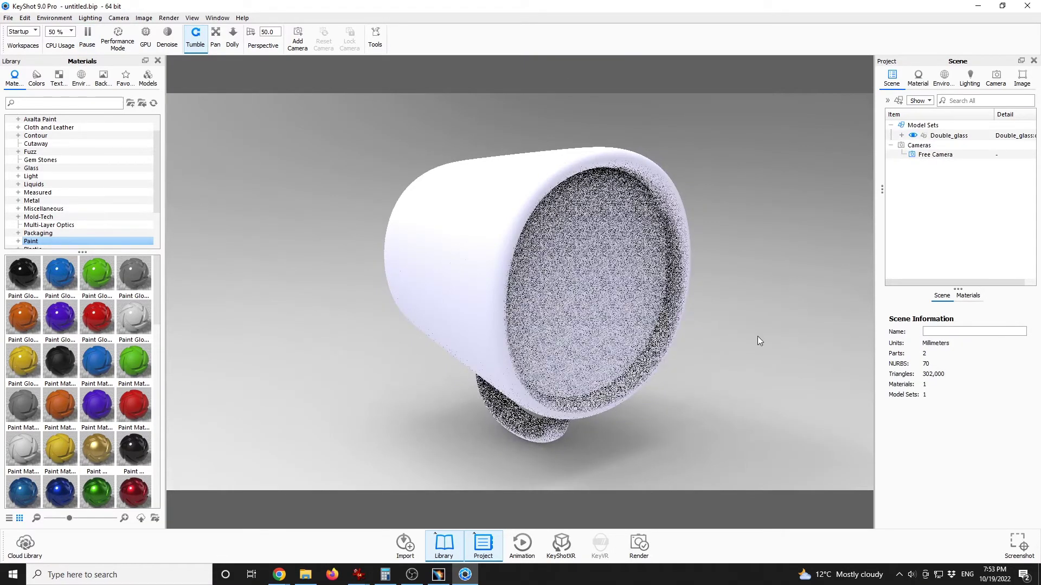
Rotate the Double_glass model 90° about Y and 90° about Z, and snap it to the ground.
{"action": "left_click_drag", "start_coordinate": [758, 336], "coordinate": [524, 329]}
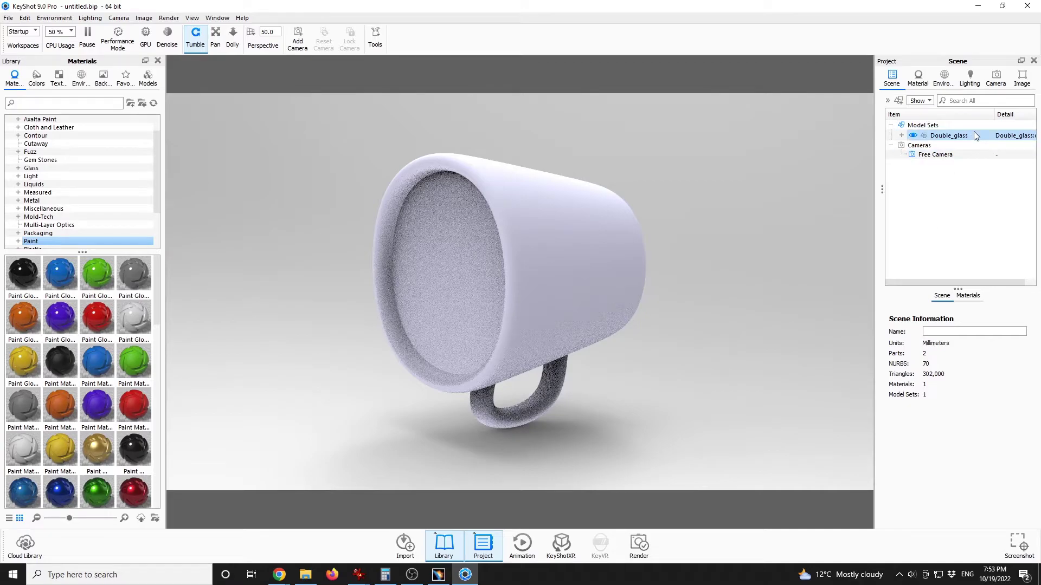
{"action": "left_click", "coordinate": [954, 135]}
{"action": "left_click", "coordinate": [958, 296]}
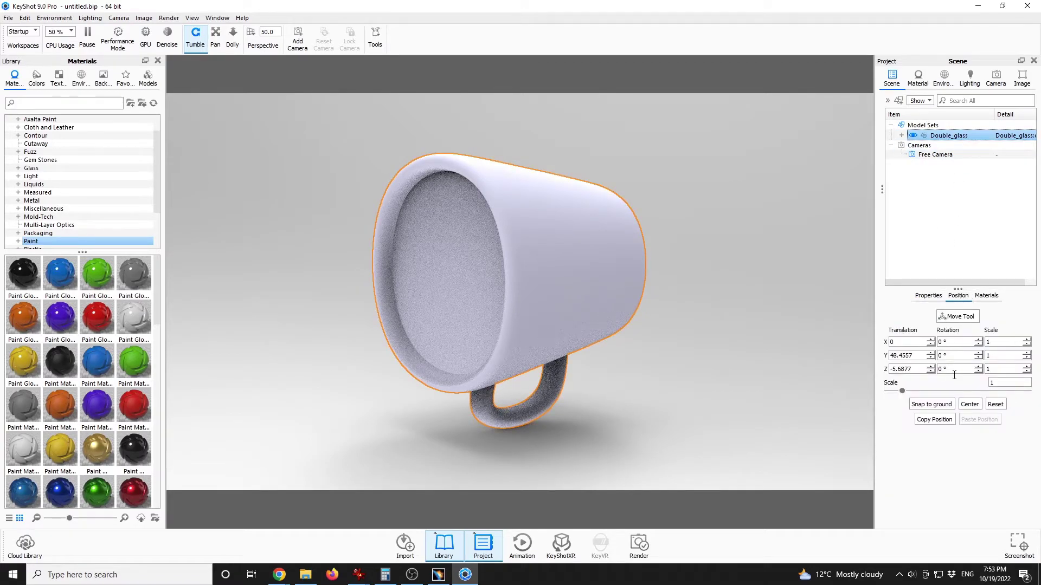
{"action": "type", "text": "90"}
{"action": "key", "text": "Return"}
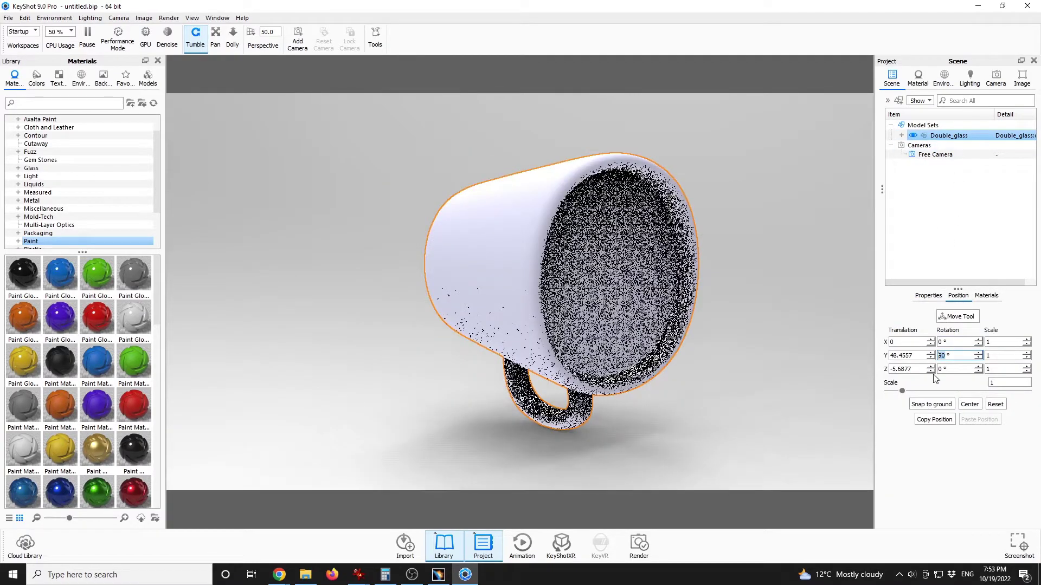
{"action": "left_click", "coordinate": [953, 368]}
{"action": "type", "text": "90"}
{"action": "key", "text": "Return"}
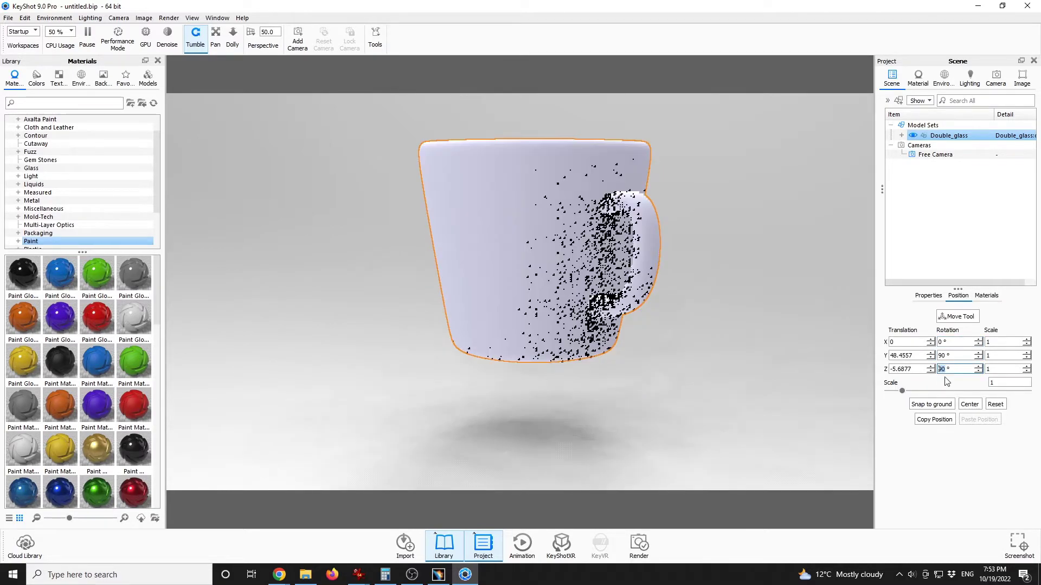
{"action": "left_click", "coordinate": [941, 405]}
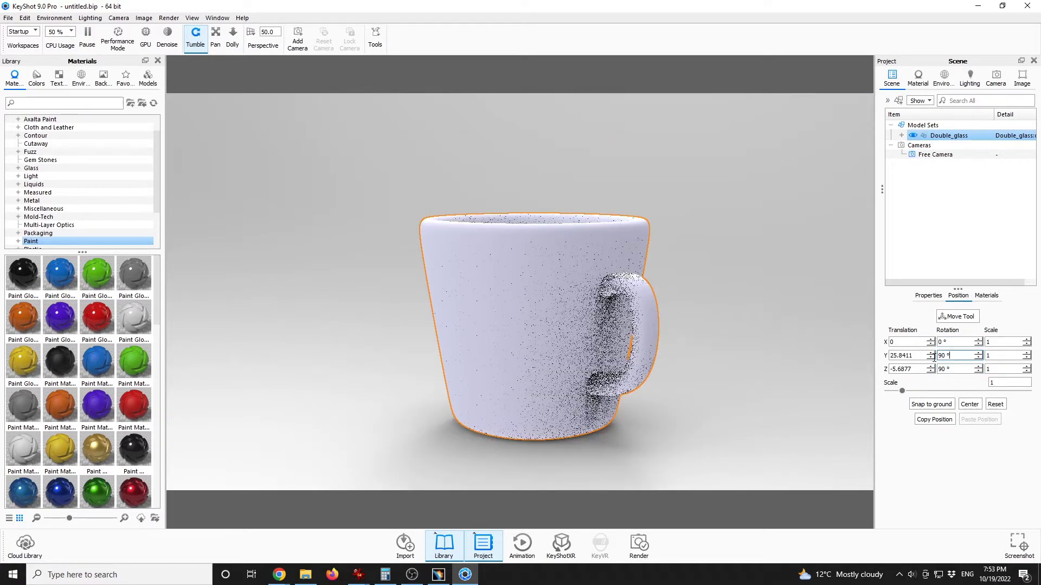
Search the material library for glass and apply Glass Basic White to the outer cup, CloseSurface.2.
{"action": "left_click_drag", "start_coordinate": [762, 366], "coordinate": [792, 379]}
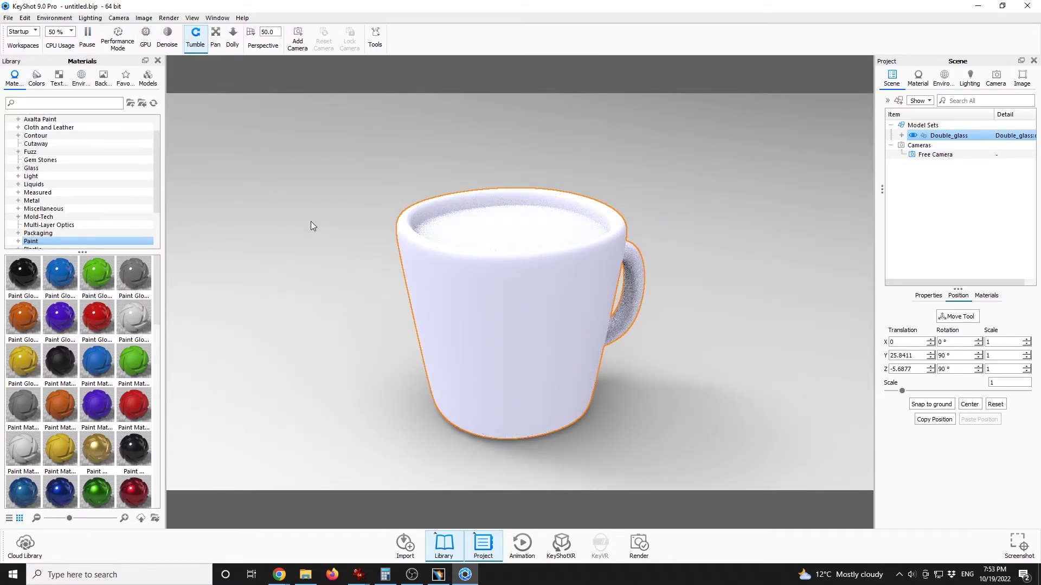
{"action": "left_click", "coordinate": [63, 103]}
{"action": "type", "text": "glass"}
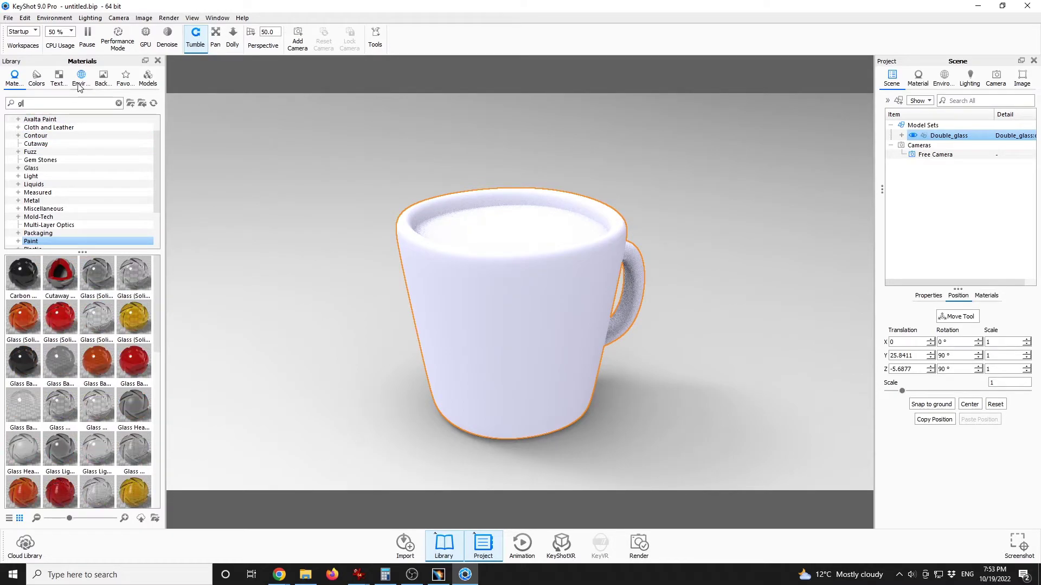
{"action": "left_click", "coordinate": [901, 136]}
{"action": "left_click", "coordinate": [960, 146]}
{"action": "left_click", "coordinate": [962, 157]}
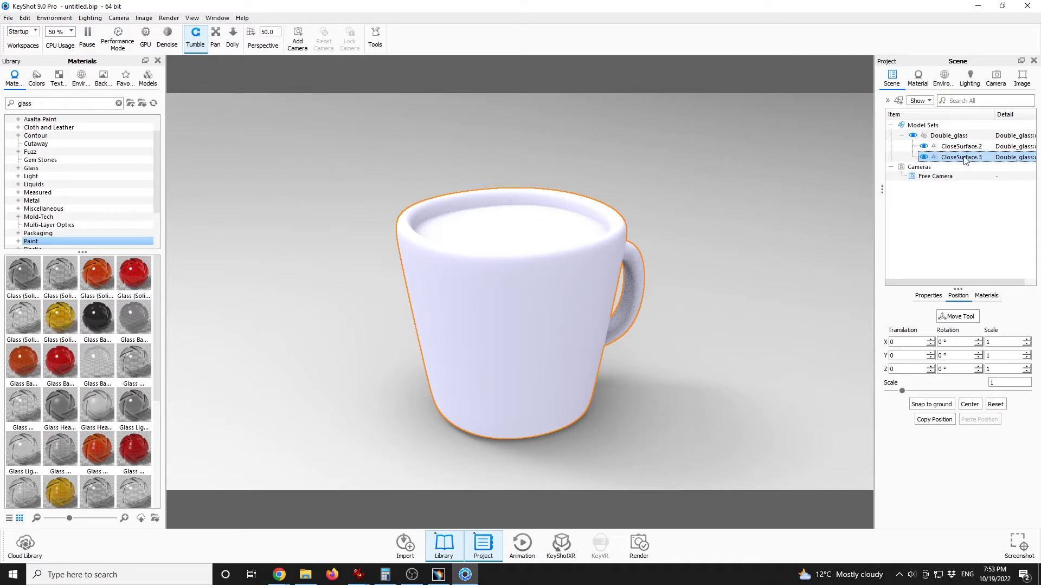
{"action": "right_click", "coordinate": [562, 239]}
{"action": "left_click", "coordinate": [576, 242]}
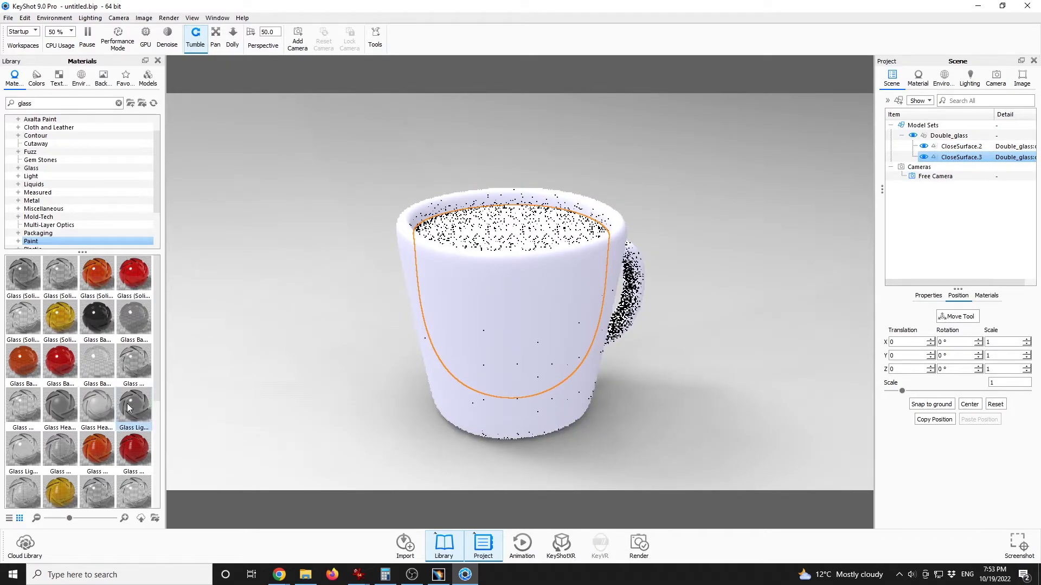
{"action": "left_click_drag", "start_coordinate": [103, 372], "coordinate": [620, 242]}
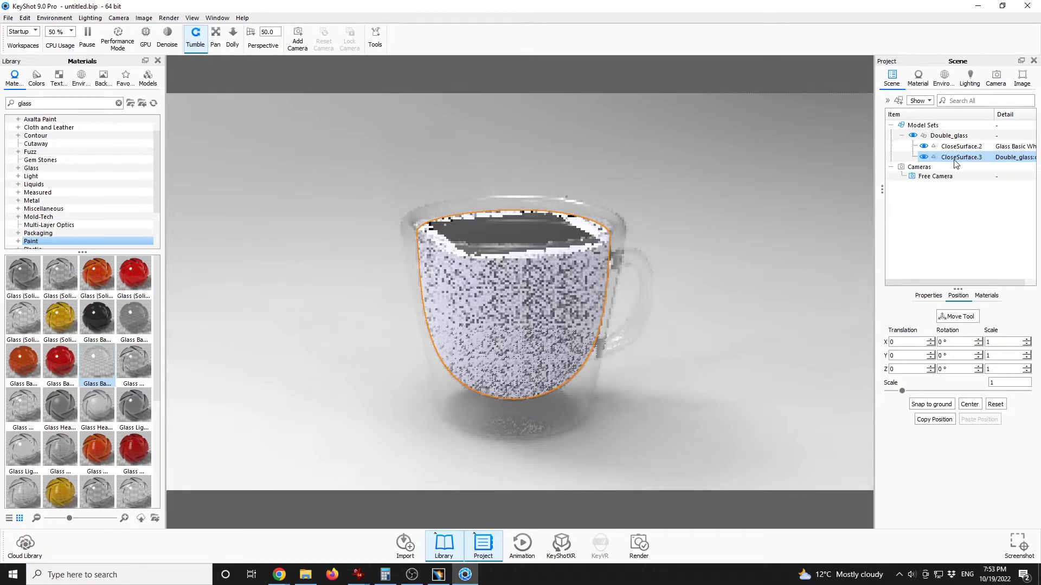
{"action": "left_click", "coordinate": [956, 316]}
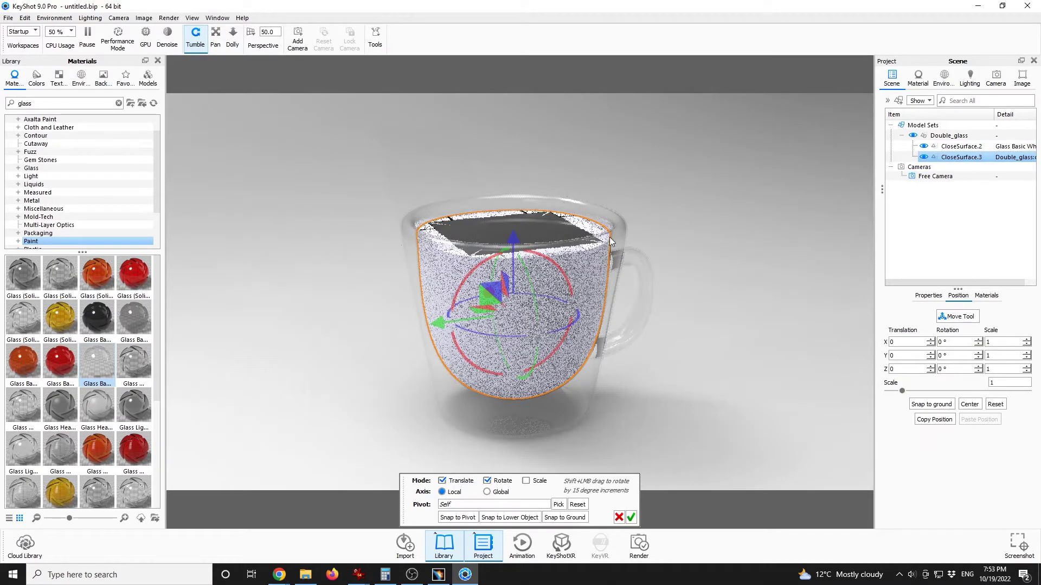
{"action": "double_click", "coordinate": [512, 240]}
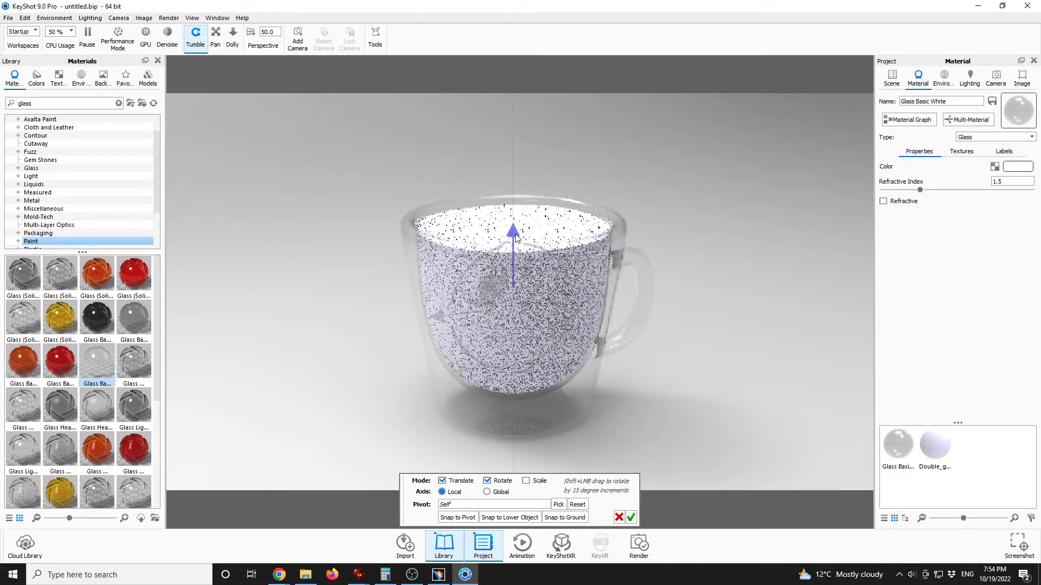
{"action": "left_click", "coordinate": [619, 519]}
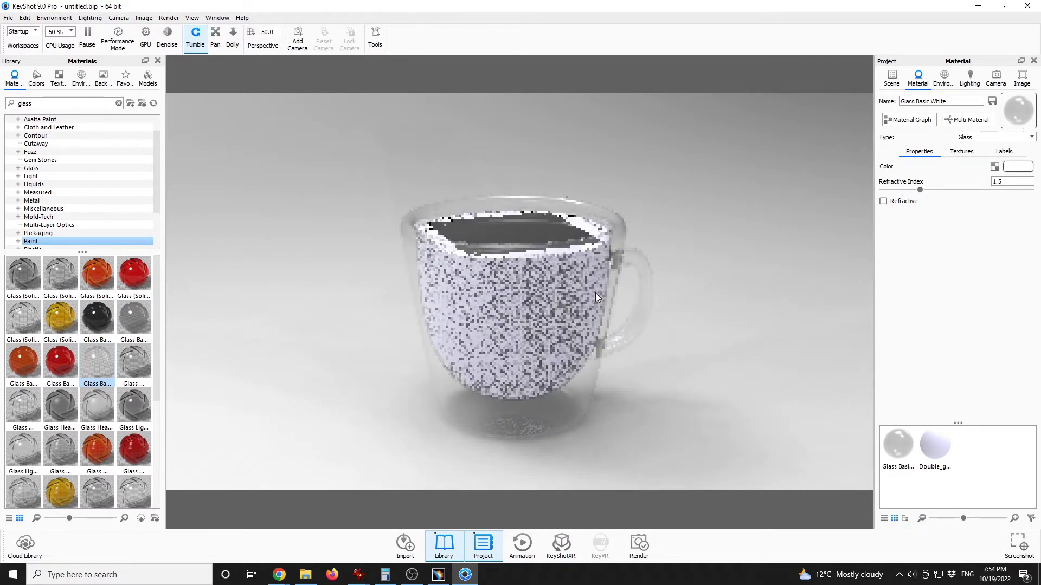
Move the inner liquid body, CloseSurface.3, to a Z translation of 0.01 and accept the move.
{"action": "left_click", "coordinate": [944, 78]}
{"action": "left_click", "coordinate": [892, 78]}
{"action": "left_click", "coordinate": [969, 157]}
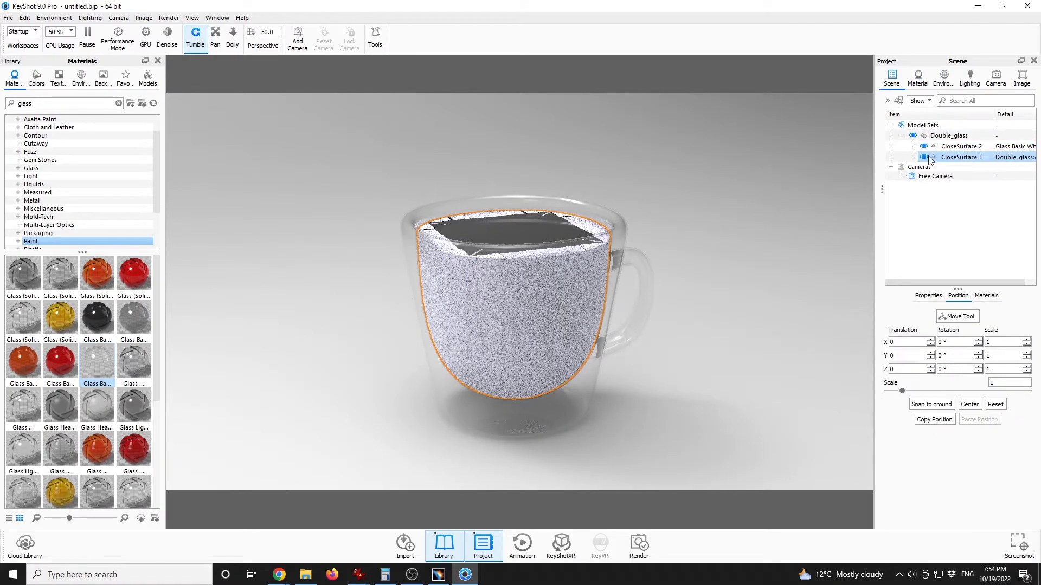
{"action": "left_click", "coordinate": [944, 317]}
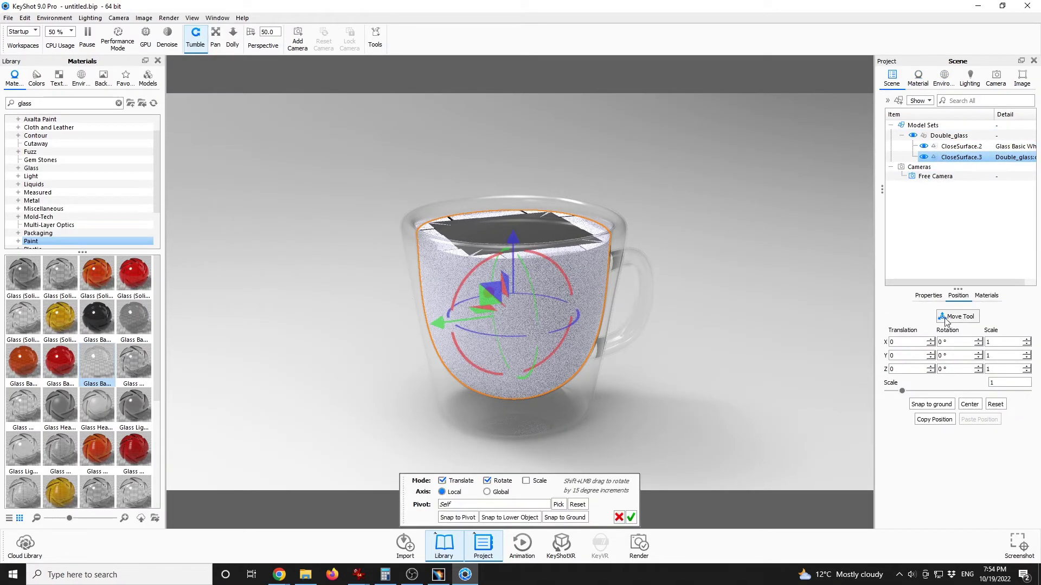
{"action": "left_click_drag", "start_coordinate": [512, 240], "coordinate": [513, 238]}
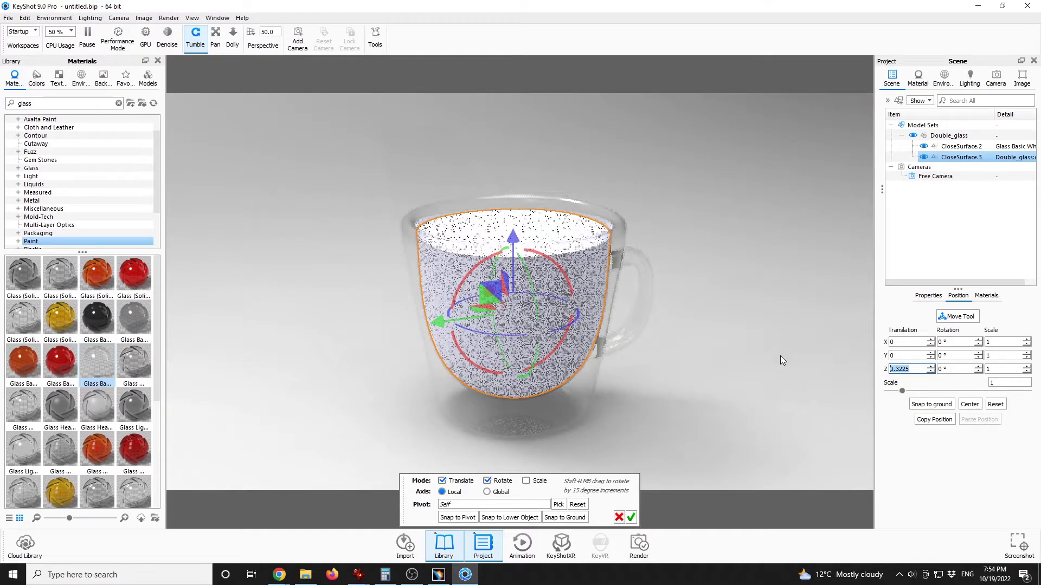
{"action": "type", "text": "0.01"}
{"action": "key", "text": "Return"}
{"action": "left_click", "coordinate": [630, 517]}
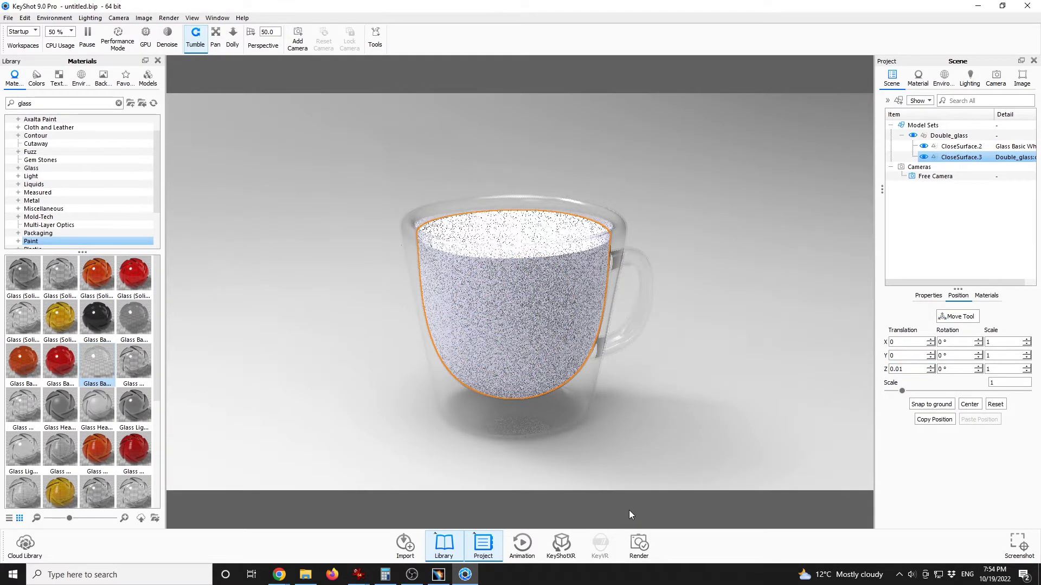
Find Liquid Coffee among the liquid materials in the library and apply it to the inner liquid body.
{"action": "double_click", "coordinate": [41, 169]}
{"action": "left_click", "coordinate": [38, 209]}
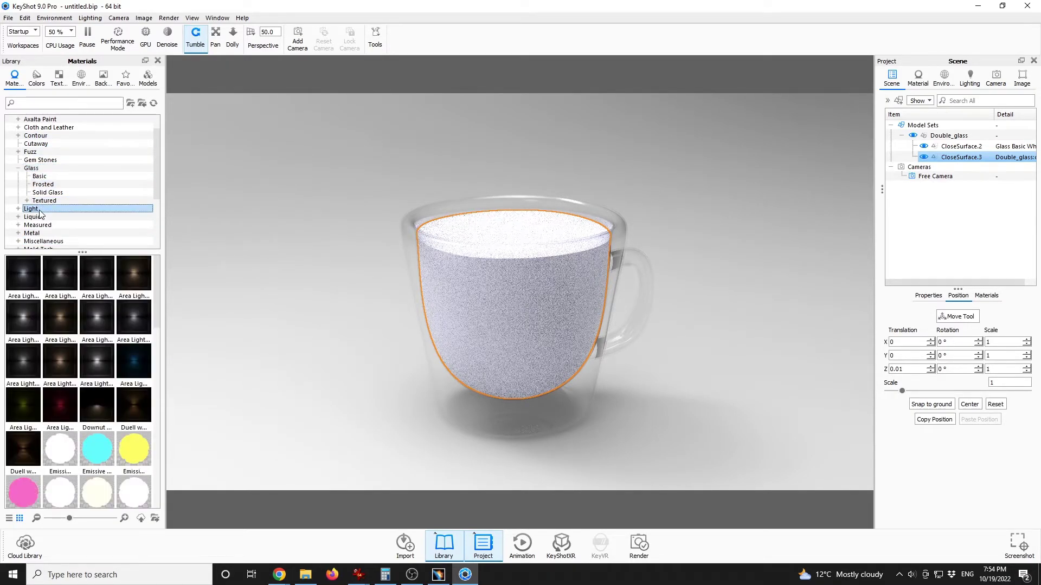
{"action": "key", "text": "Down"}
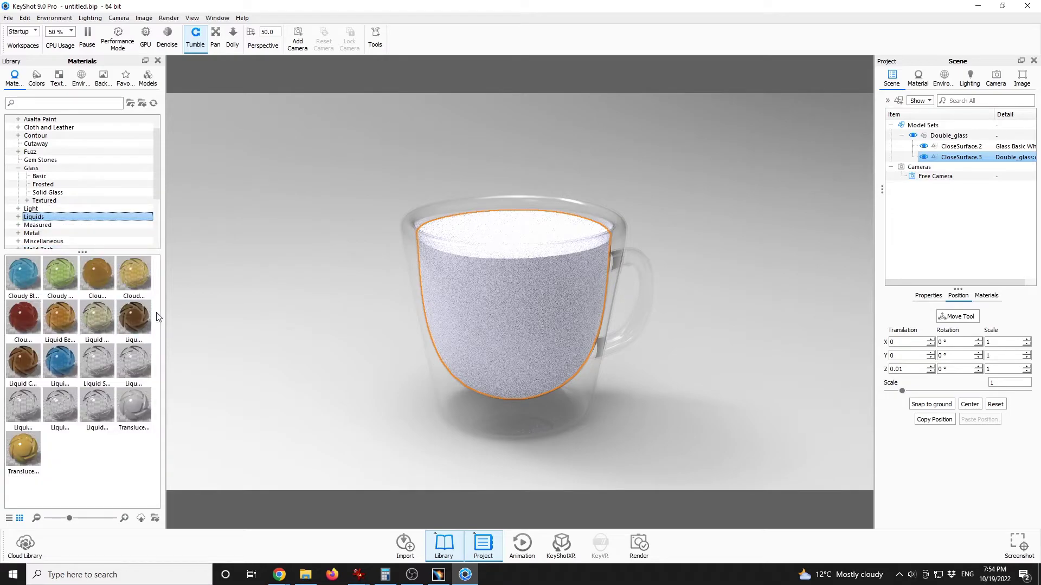
{"action": "mouse_move", "coordinate": [139, 322]}
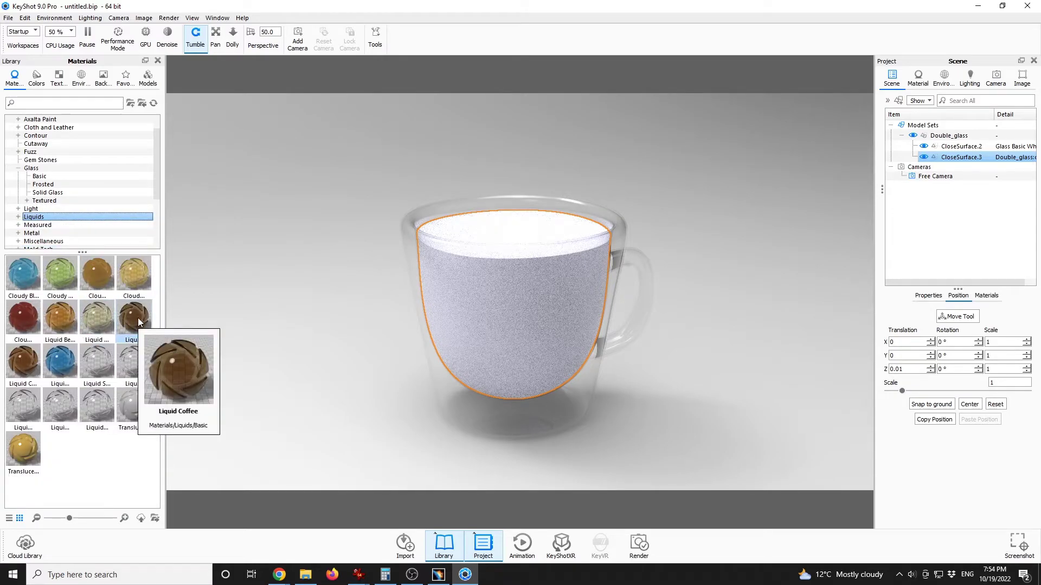
{"action": "left_click_drag", "start_coordinate": [139, 322], "coordinate": [482, 243]}
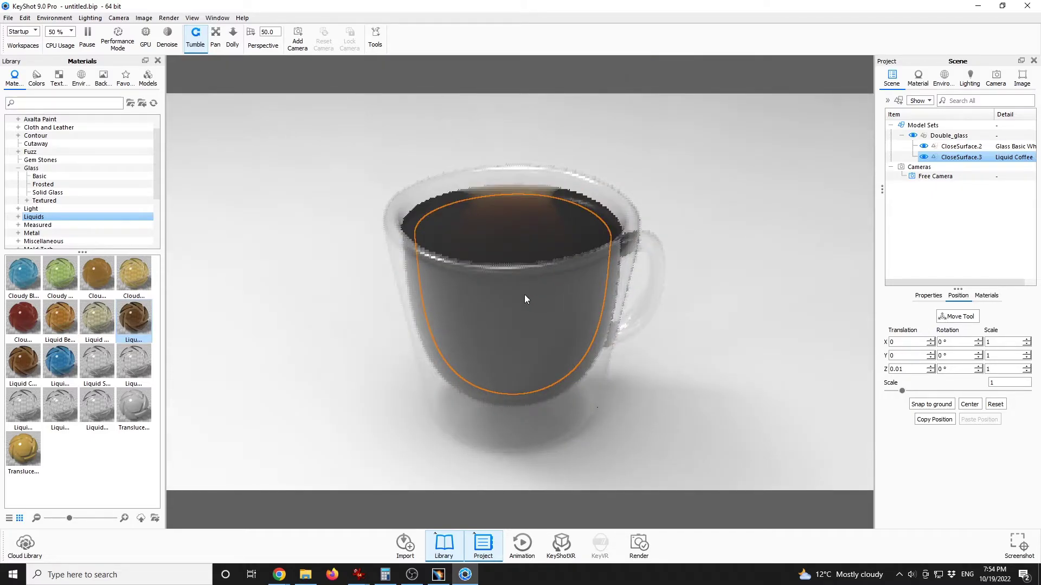
Show the environment settings and orbit the camera to frame the cup with its handle to the side.
{"action": "left_click", "coordinate": [961, 81]}
{"action": "left_click", "coordinate": [944, 79]}
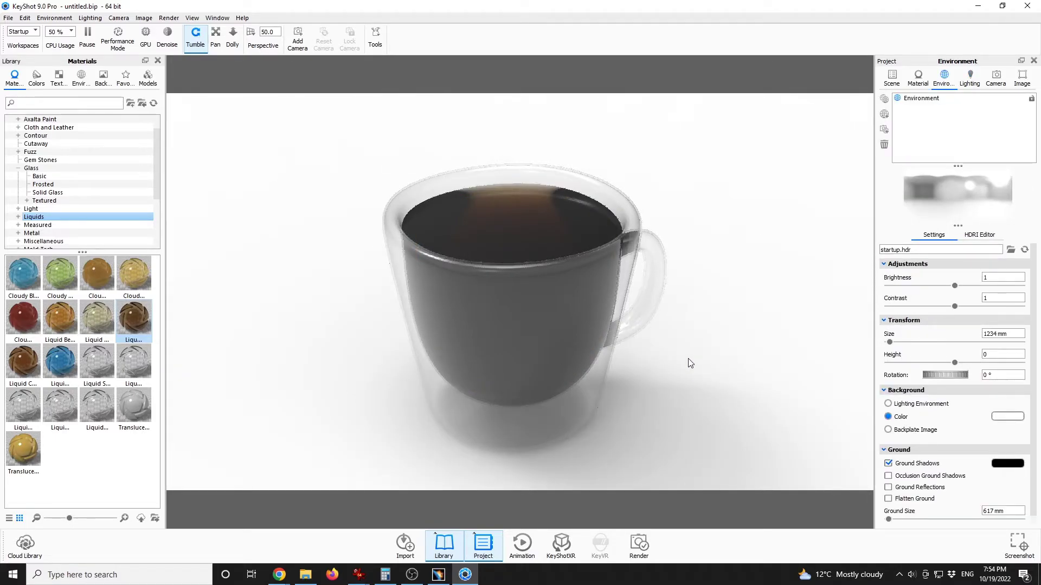
{"action": "left_click_drag", "start_coordinate": [681, 351], "coordinate": [592, 349]}
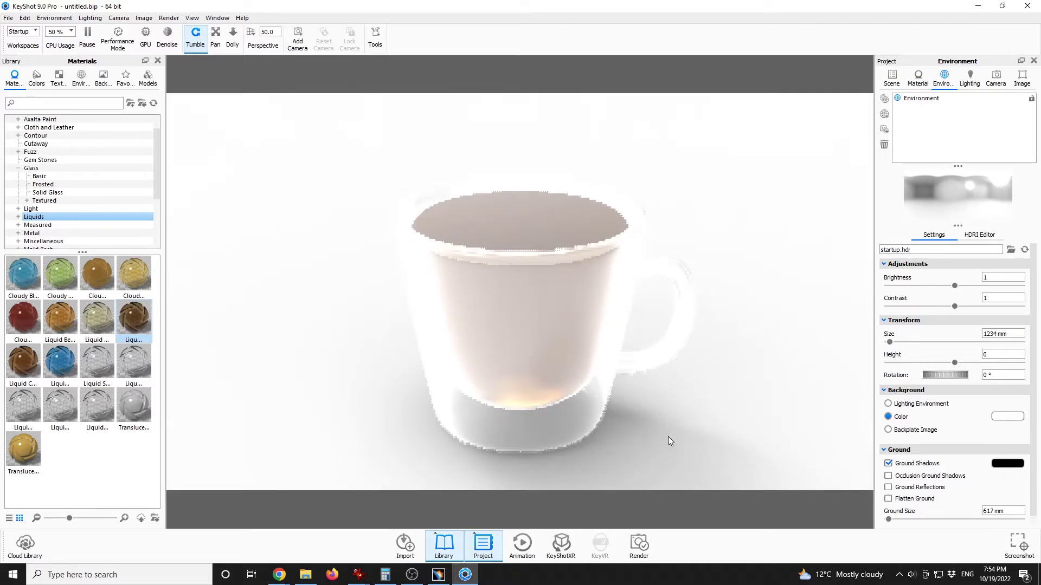
{"action": "left_click", "coordinate": [649, 551]}
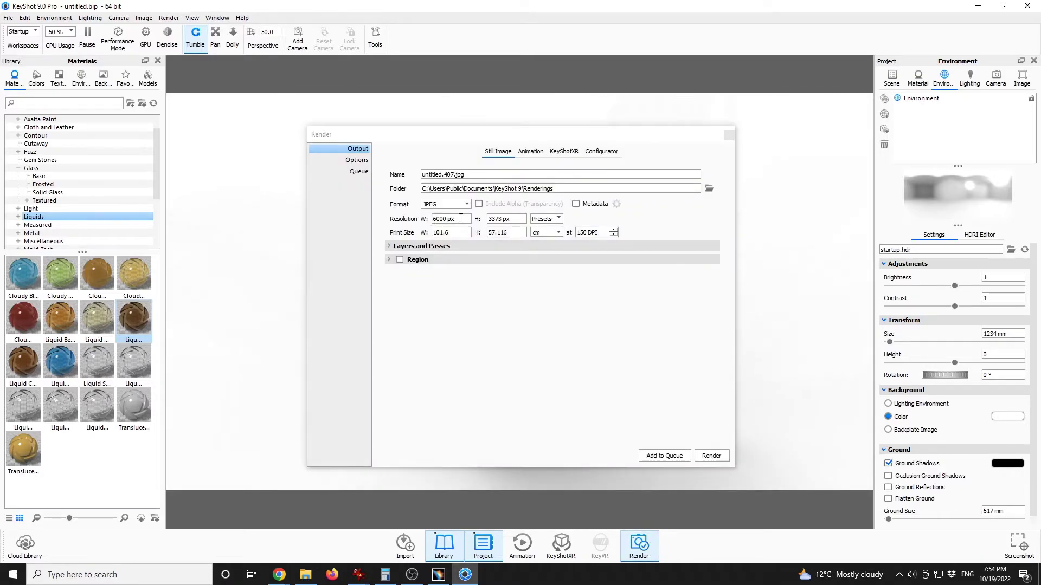
{"action": "left_click", "coordinate": [549, 219]}
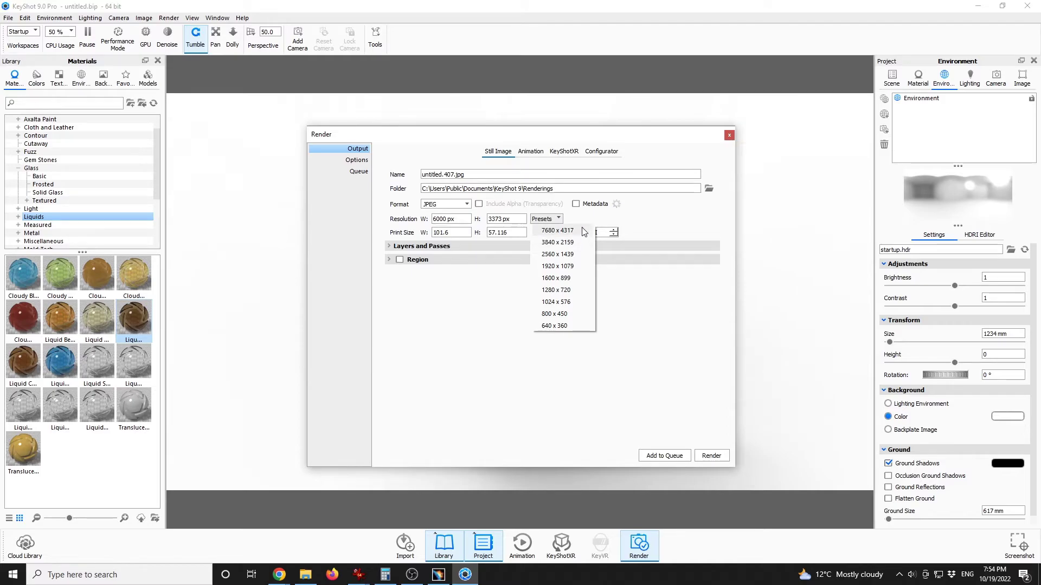
{"action": "left_click", "coordinate": [719, 170]}
{"action": "left_click", "coordinate": [729, 135]}
Set the image resolution to the landscape 16:9 preset and the still-image render output to 1920 x 1080.
{"action": "left_click", "coordinate": [1021, 79]}
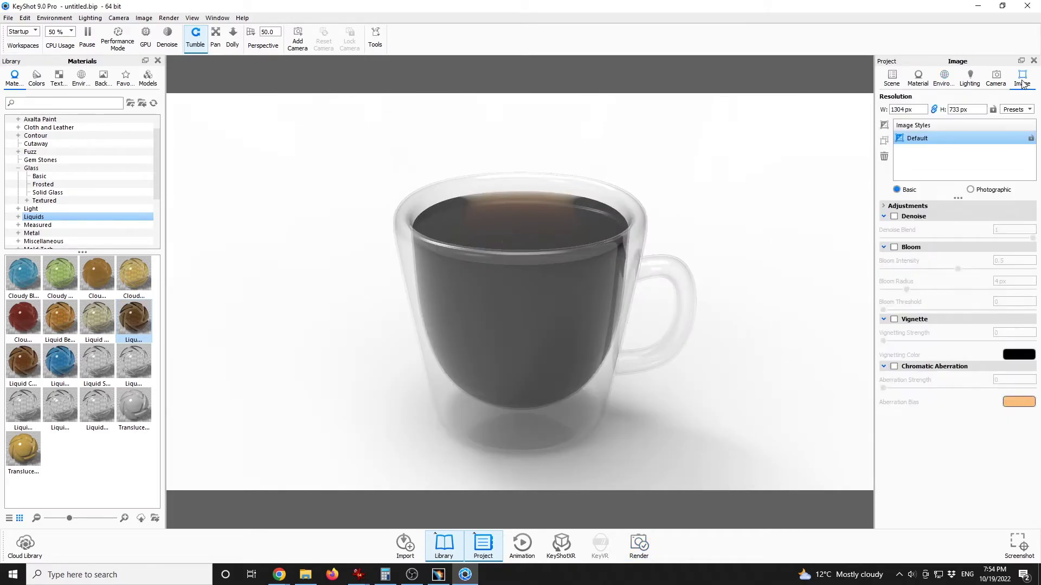
{"action": "left_click", "coordinate": [1013, 109]}
{"action": "mouse_move", "coordinate": [1002, 127]}
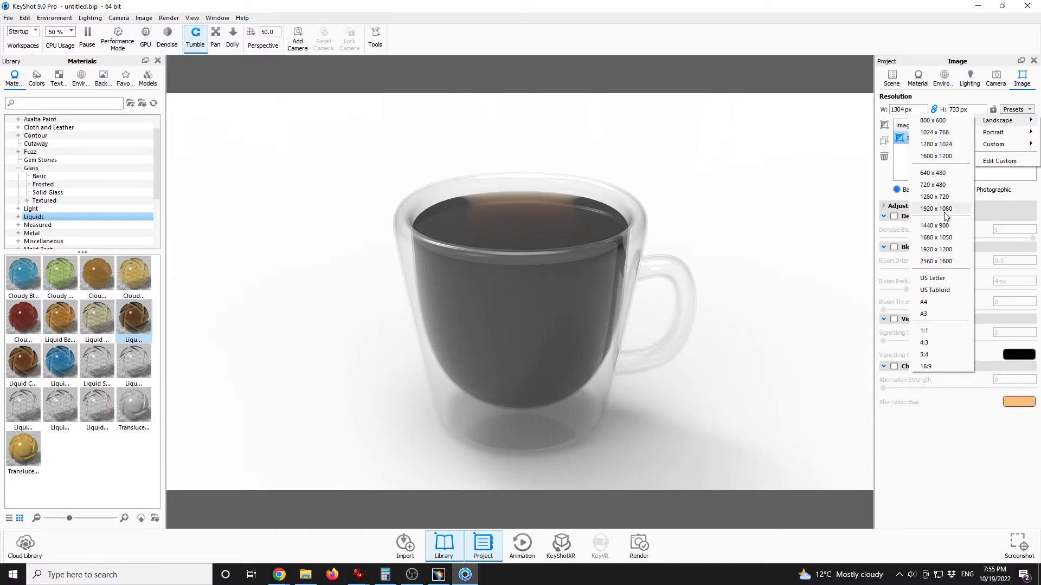
{"action": "left_click", "coordinate": [926, 366]}
{"action": "left_click", "coordinate": [640, 547]}
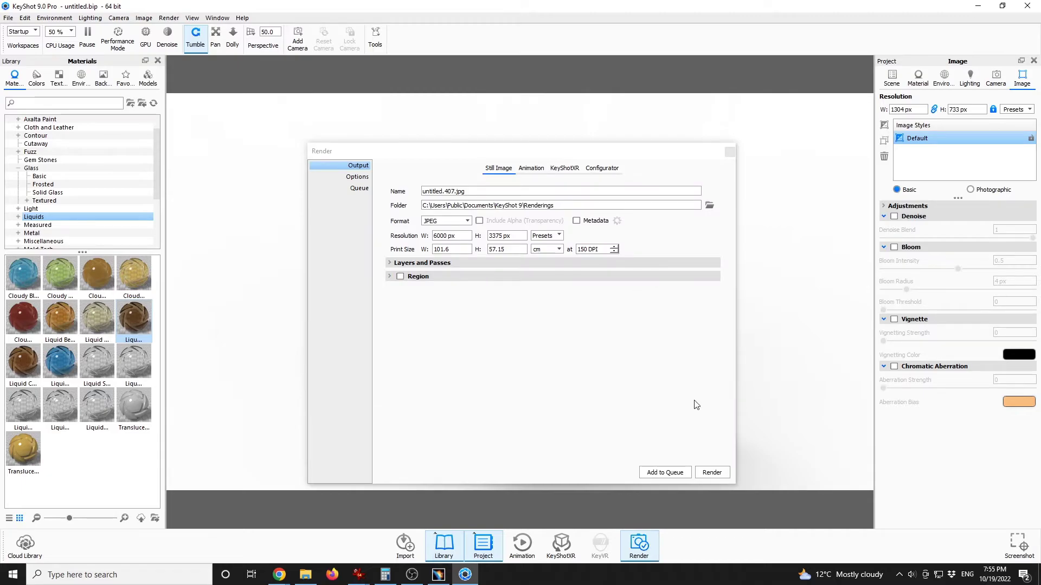
{"action": "left_click", "coordinate": [554, 237]}
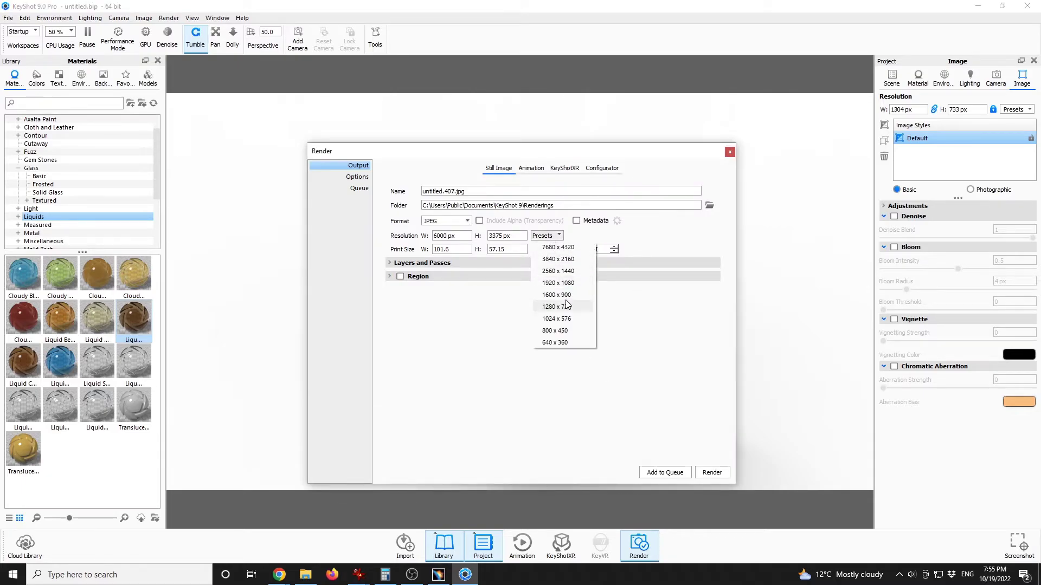
{"action": "left_click", "coordinate": [537, 285]}
Set the render quality's anti-aliasing and shadow to 3 and start rendering the still image.
{"action": "left_click", "coordinate": [357, 177]}
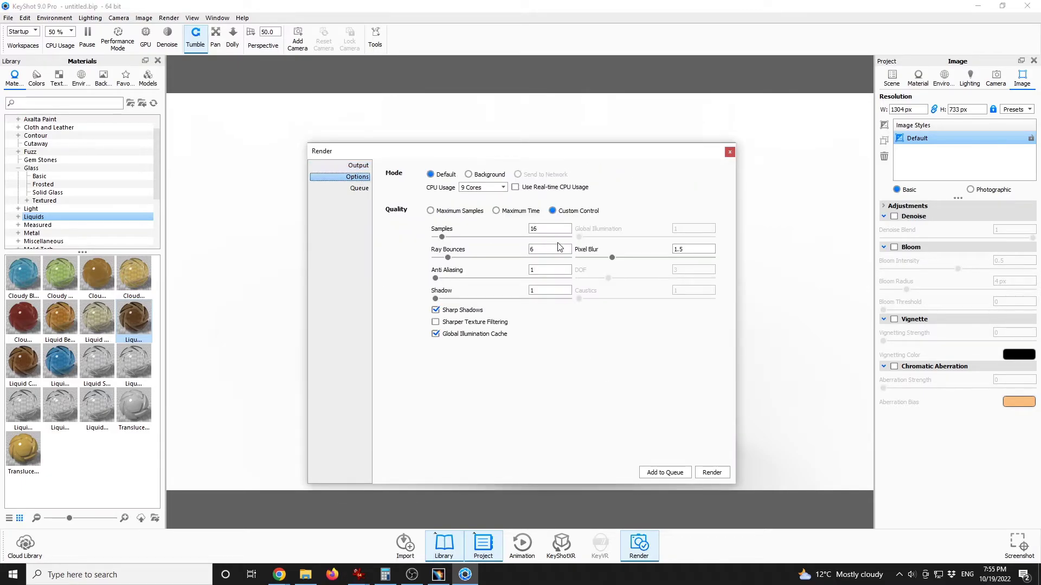
{"action": "type", "text": "3"}
{"action": "left_click_drag", "start_coordinate": [550, 269], "coordinate": [499, 288]}
{"action": "type", "text": "3"}
{"action": "left_click", "coordinate": [550, 271]}
{"action": "left_click", "coordinate": [713, 474]}
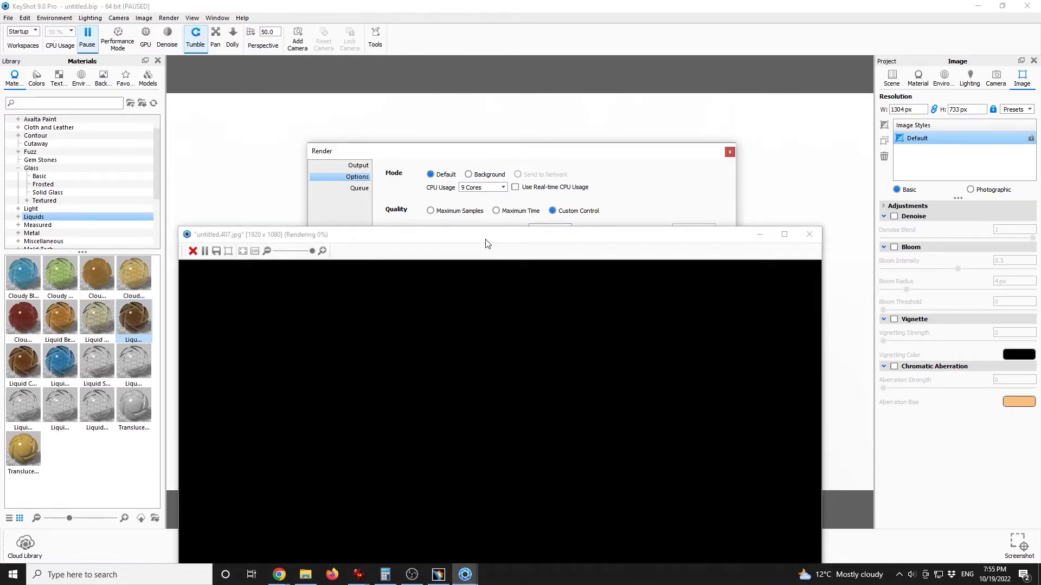
Examine the rim, liquid, walls and handle of the cup in the render output, and close the render windows.
{"action": "left_click_drag", "start_coordinate": [487, 244], "coordinate": [551, 69]}
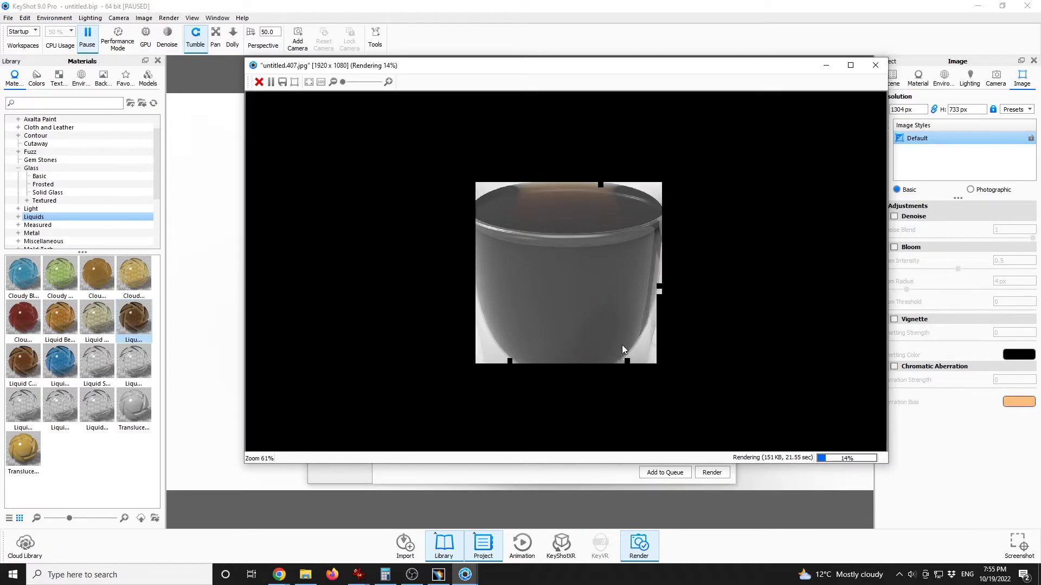
{"action": "scroll", "coordinate": [622, 345], "scroll_direction": "up", "scroll_amount": 3}
{"action": "left_click_drag", "start_coordinate": [719, 345], "coordinate": [597, 171]}
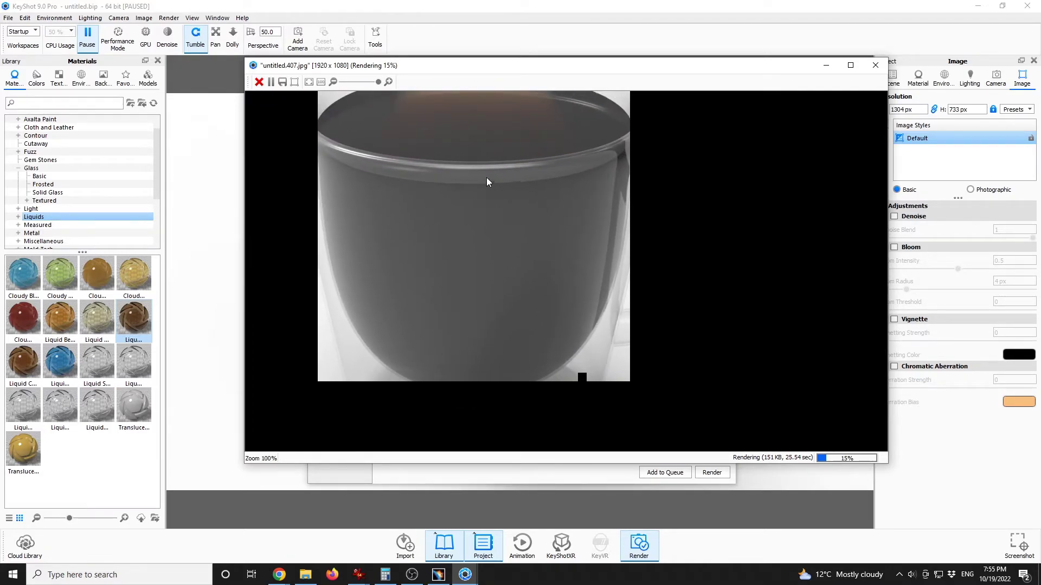
{"action": "left_click_drag", "start_coordinate": [413, 155], "coordinate": [489, 165]}
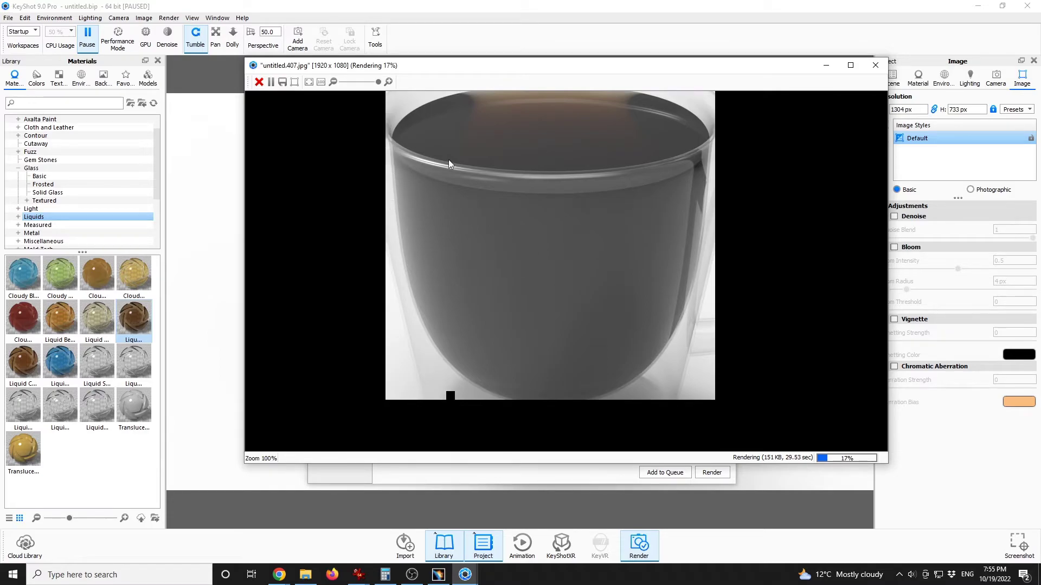
{"action": "left_click_drag", "start_coordinate": [626, 224], "coordinate": [562, 252]}
{"action": "scroll", "coordinate": [581, 277], "scroll_direction": "down", "scroll_amount": 3}
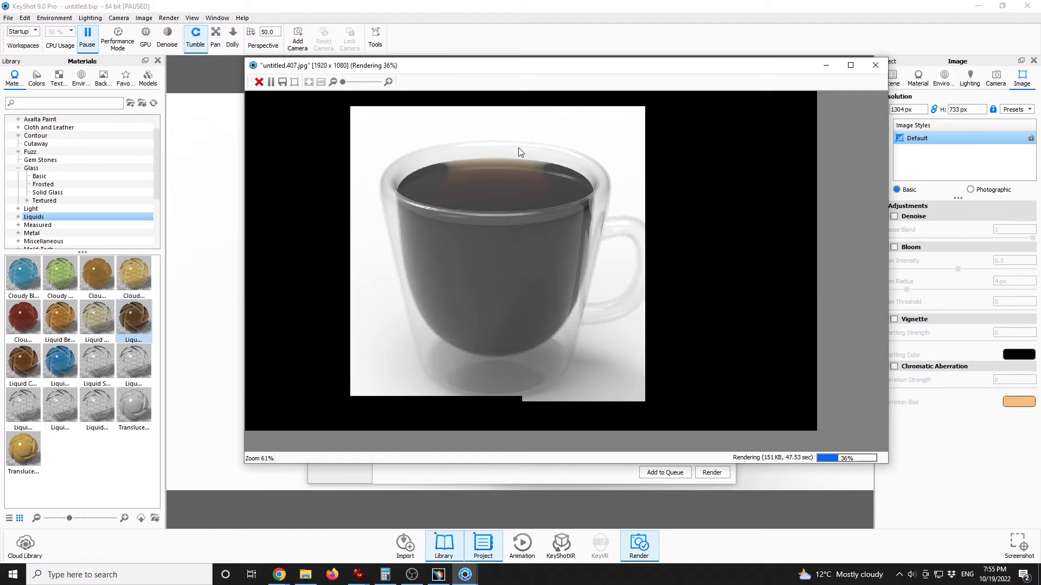
{"action": "left_click_drag", "start_coordinate": [397, 179], "coordinate": [426, 207]}
{"action": "scroll", "coordinate": [426, 207], "scroll_direction": "up", "scroll_amount": 3}
{"action": "left_click_drag", "start_coordinate": [691, 279], "coordinate": [625, 238]}
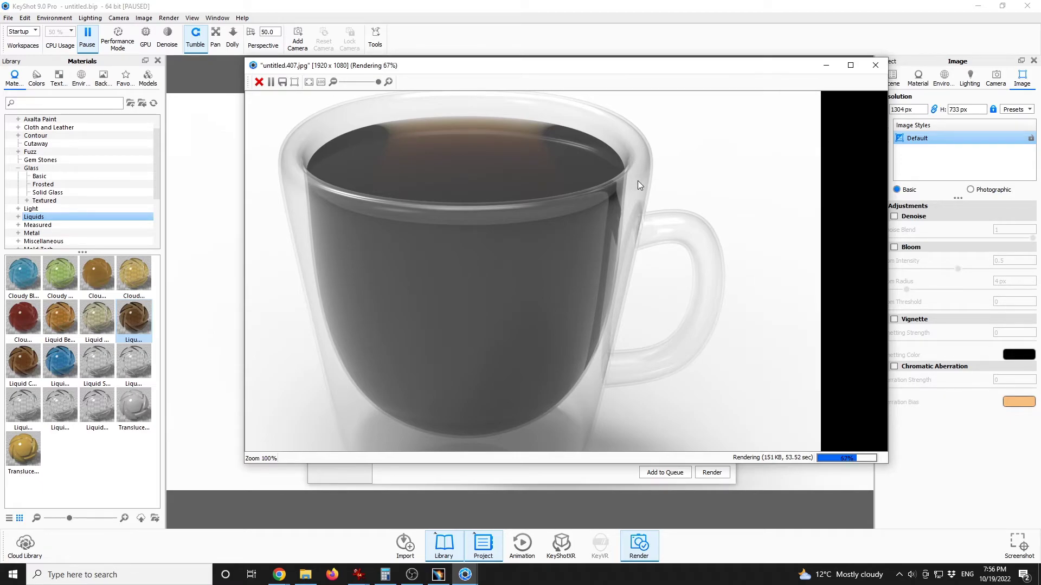
{"action": "scroll", "coordinate": [654, 254], "scroll_direction": "down", "scroll_amount": 2}
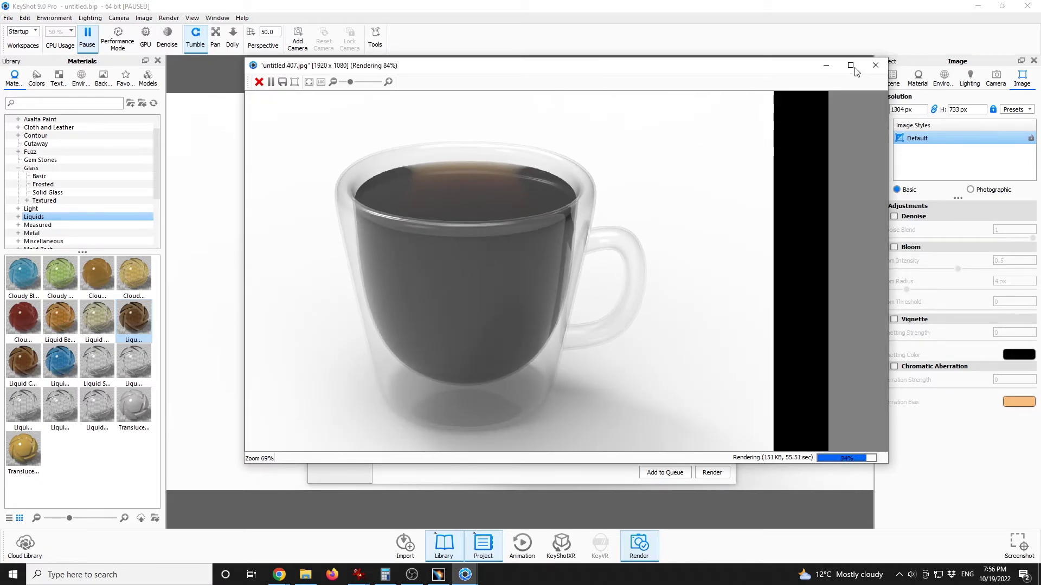
{"action": "scroll", "coordinate": [656, 293], "scroll_direction": "down", "scroll_amount": 1}
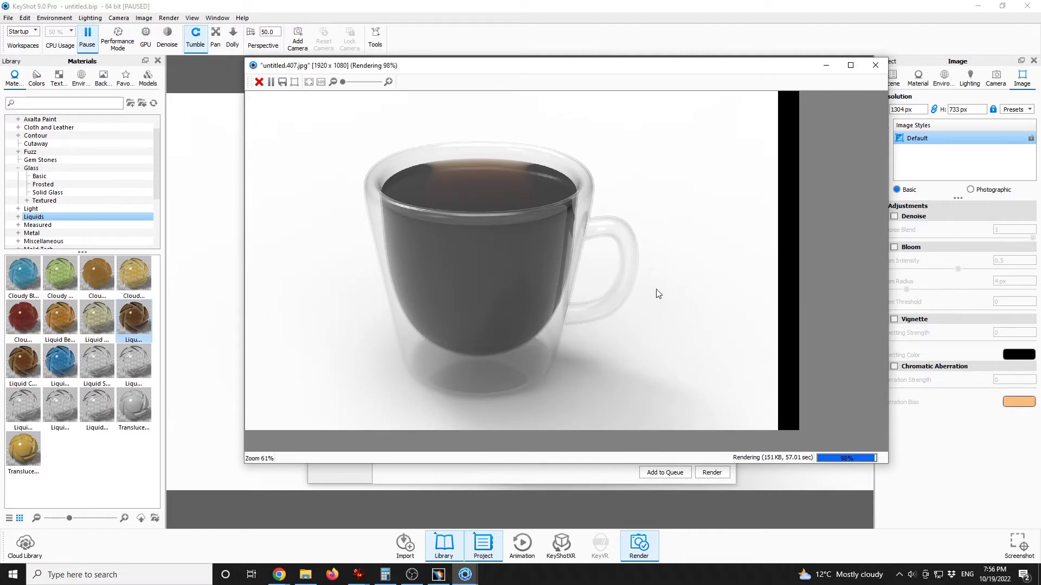
{"action": "left_click", "coordinate": [876, 67]}
{"action": "left_click", "coordinate": [731, 152]}
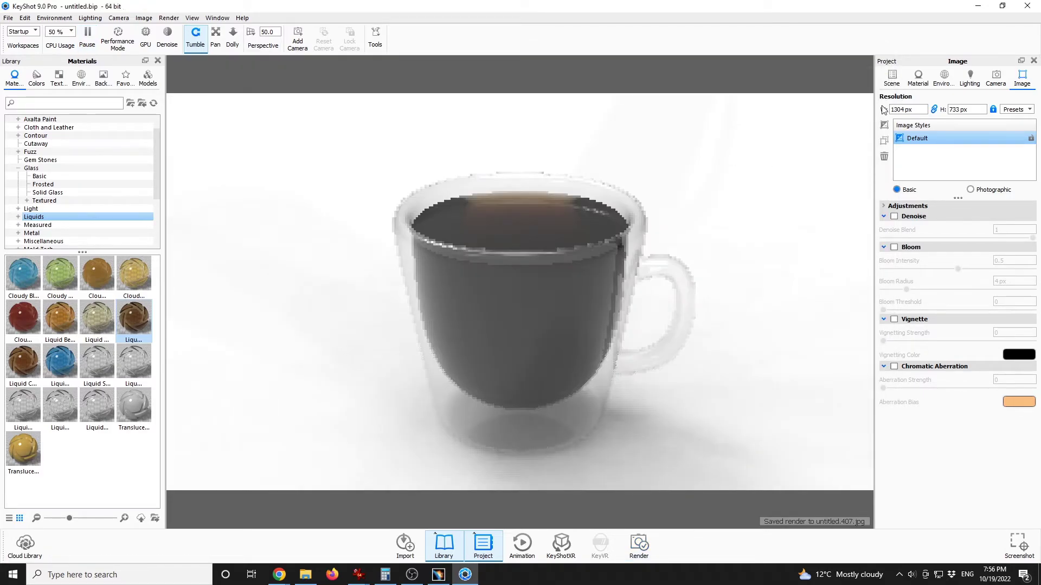
Search the material library for glass and apply Glass Droplets White to the outer cup.
{"action": "left_click", "coordinate": [609, 239]}
{"action": "left_click", "coordinate": [37, 101]}
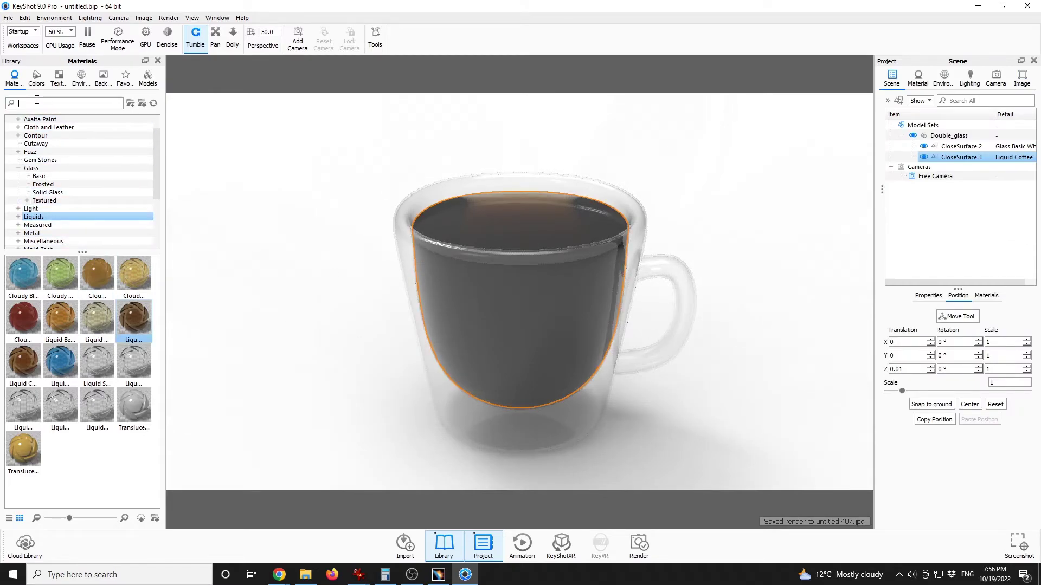
{"action": "type", "text": "glass"}
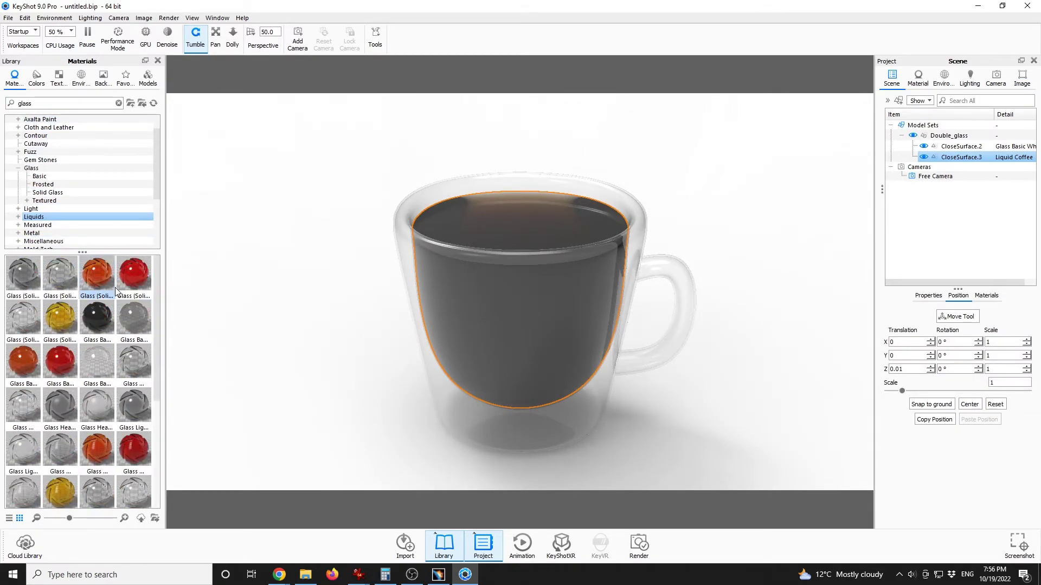
{"action": "mouse_move", "coordinate": [30, 403]}
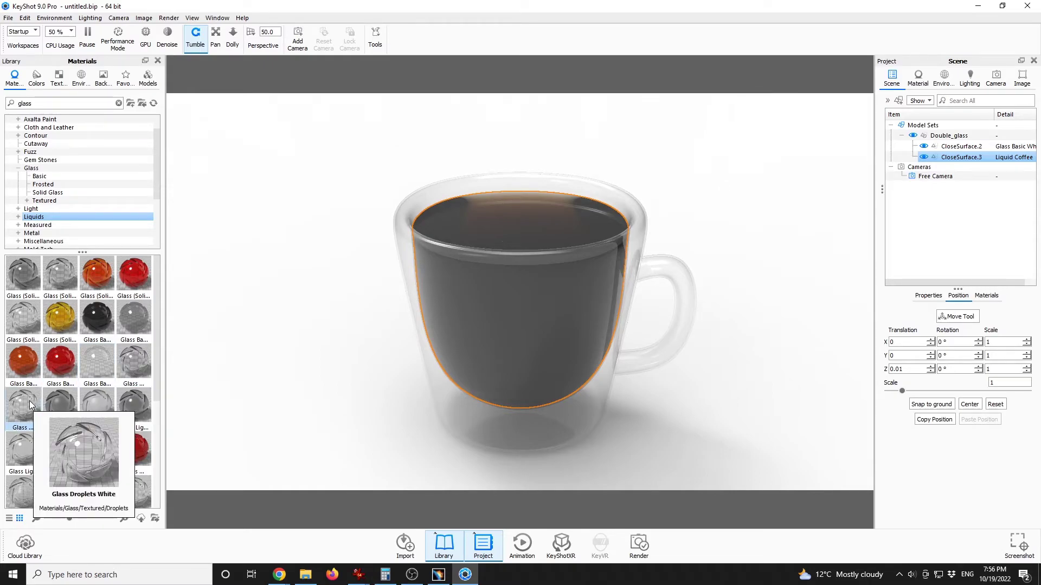
{"action": "left_click_drag", "start_coordinate": [24, 408], "coordinate": [639, 235]}
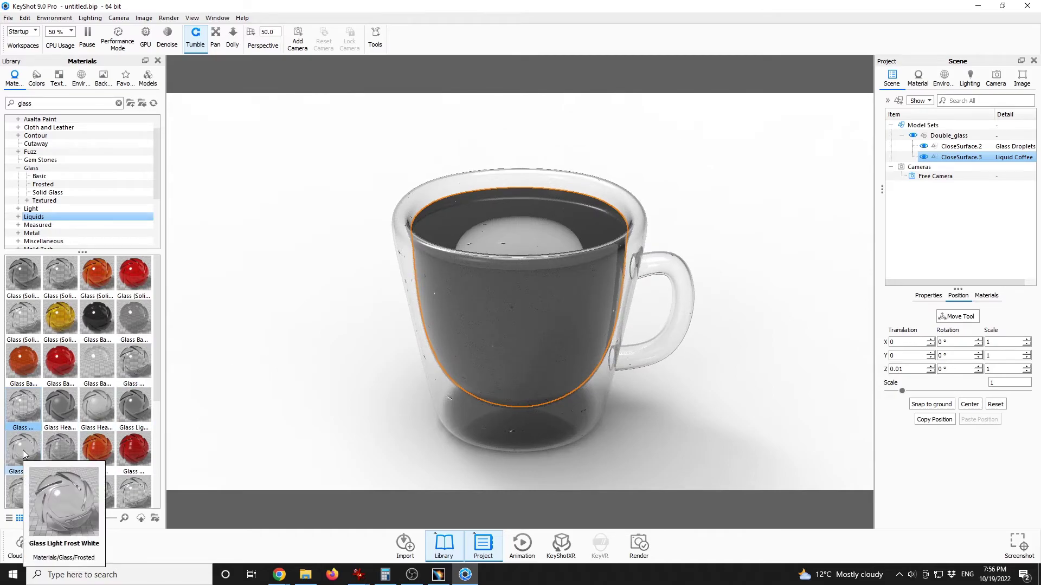
Apply Glass Light Frost White to the outer cup and open that material's properties for editing.
{"action": "left_click_drag", "start_coordinate": [22, 450], "coordinate": [635, 265]}
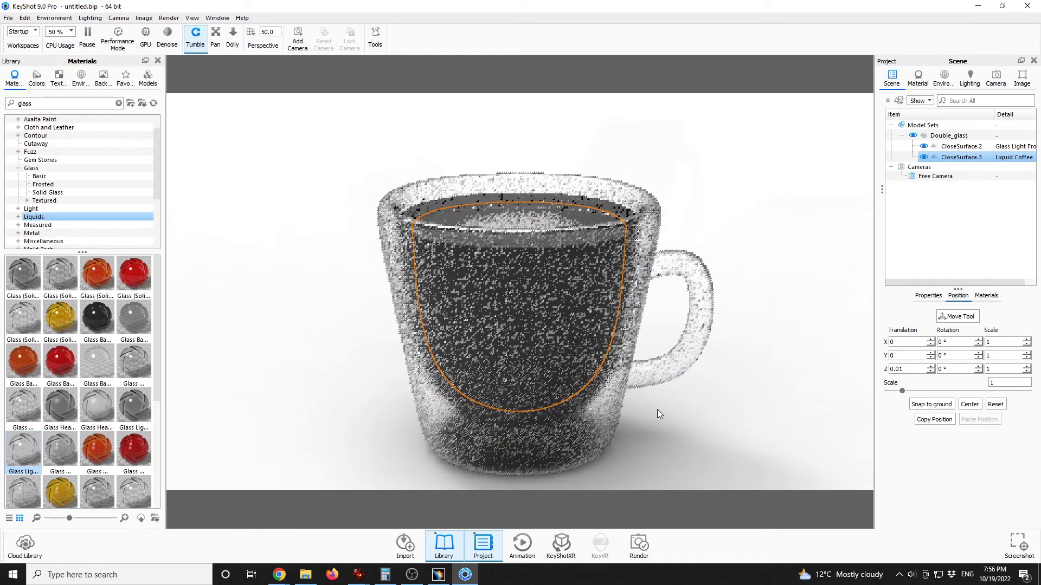
{"action": "right_click", "coordinate": [648, 219]}
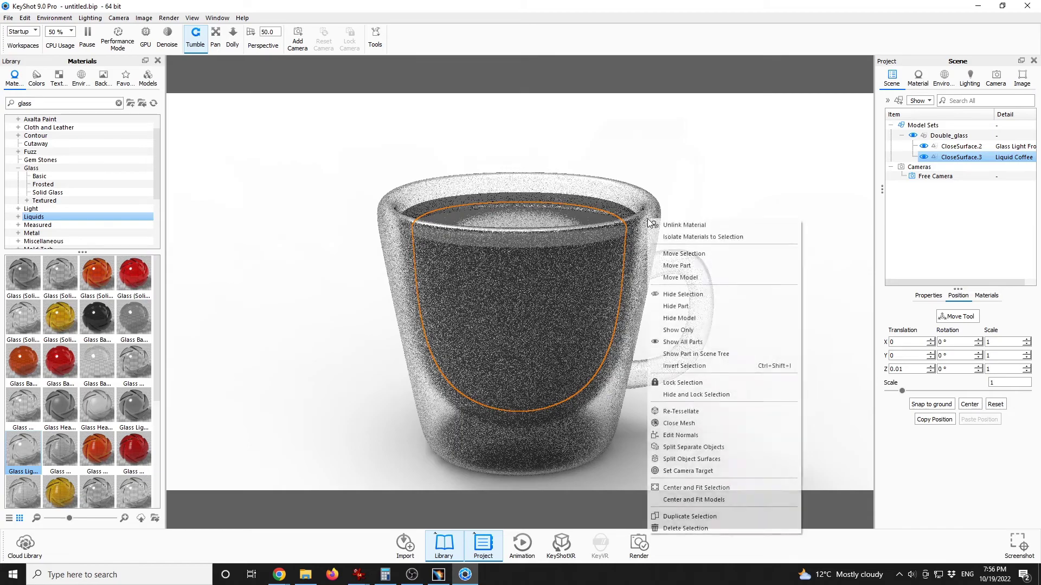
{"action": "left_click", "coordinate": [716, 190]}
{"action": "left_click", "coordinate": [655, 239]}
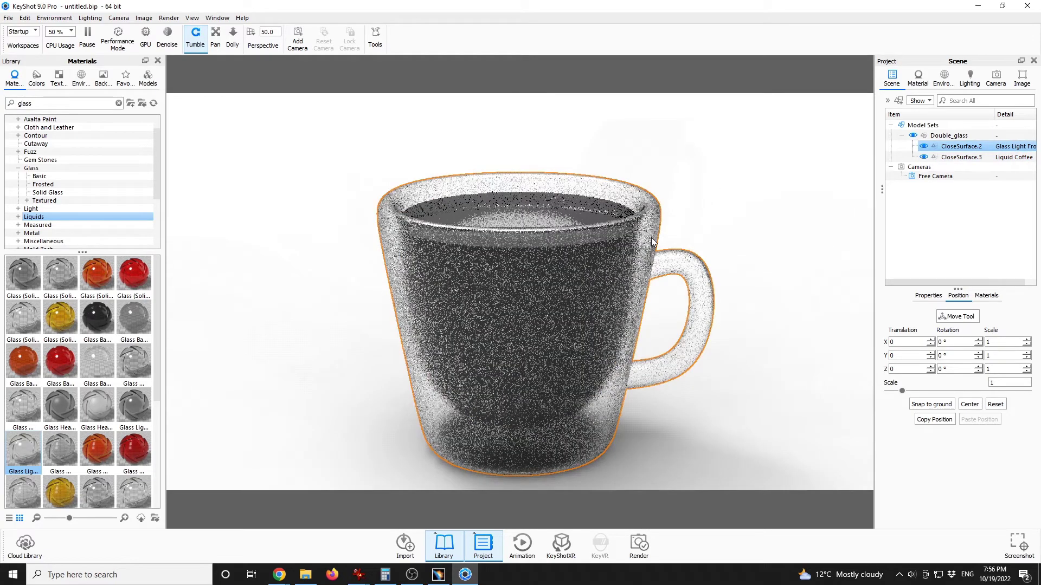
{"action": "right_click", "coordinate": [659, 144]}
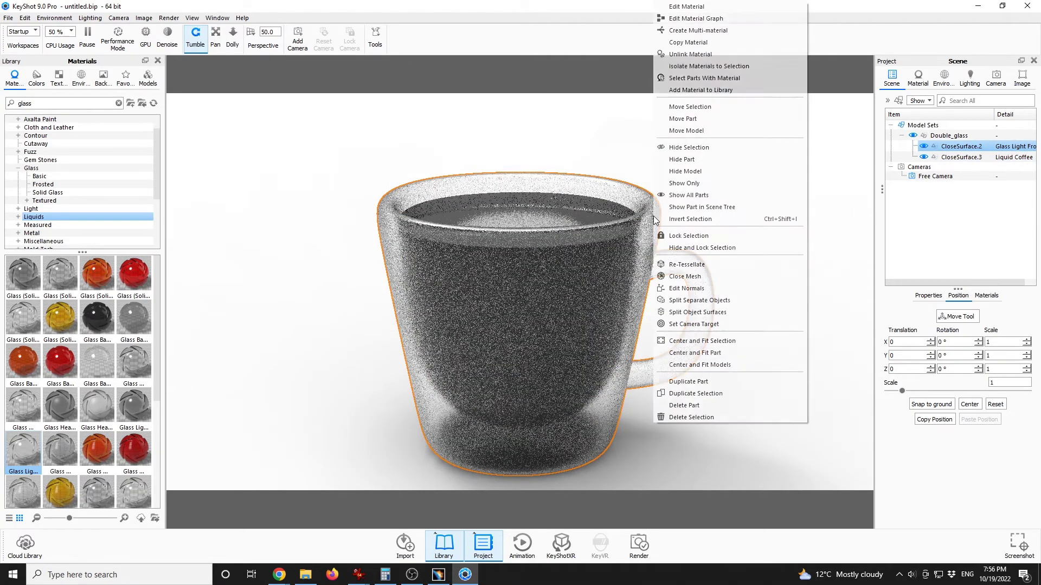
{"action": "left_click", "coordinate": [687, 12]}
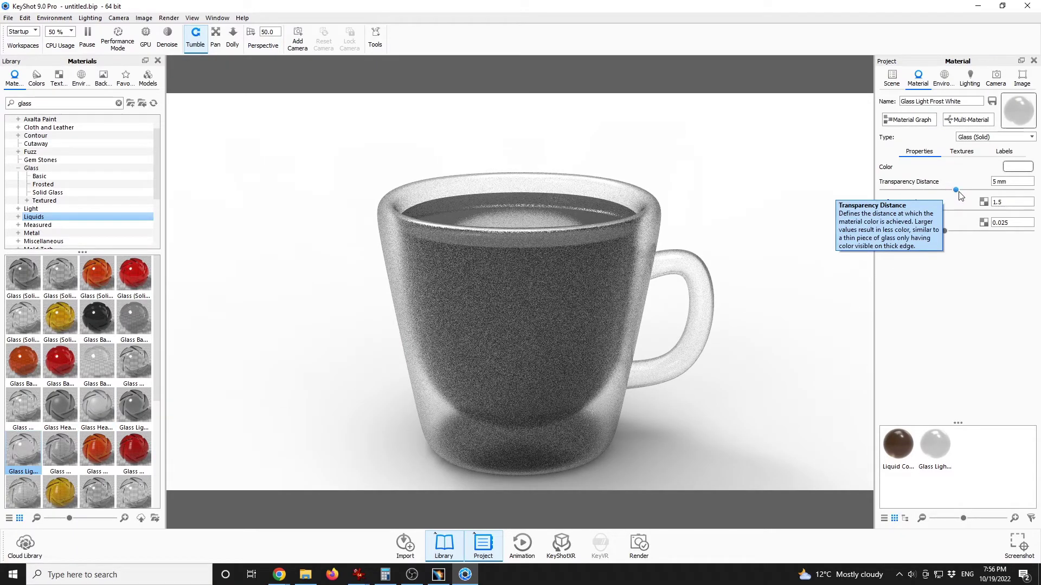
Adjust the outer cup's frosted glass, setting transparency distance to 4.824 mm, refractive index to 1.14 and roughness to 0.0326.
{"action": "left_click_drag", "start_coordinate": [956, 191], "coordinate": [934, 190]}
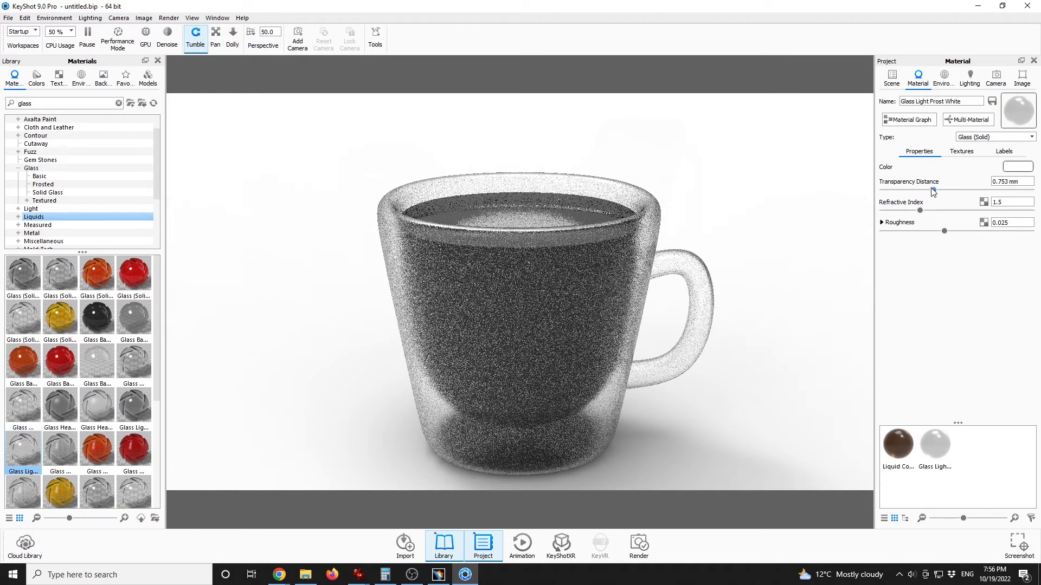
{"action": "left_click_drag", "start_coordinate": [993, 191], "coordinate": [925, 175]}
{"action": "type", "text": "2"}
{"action": "key", "text": "Return"}
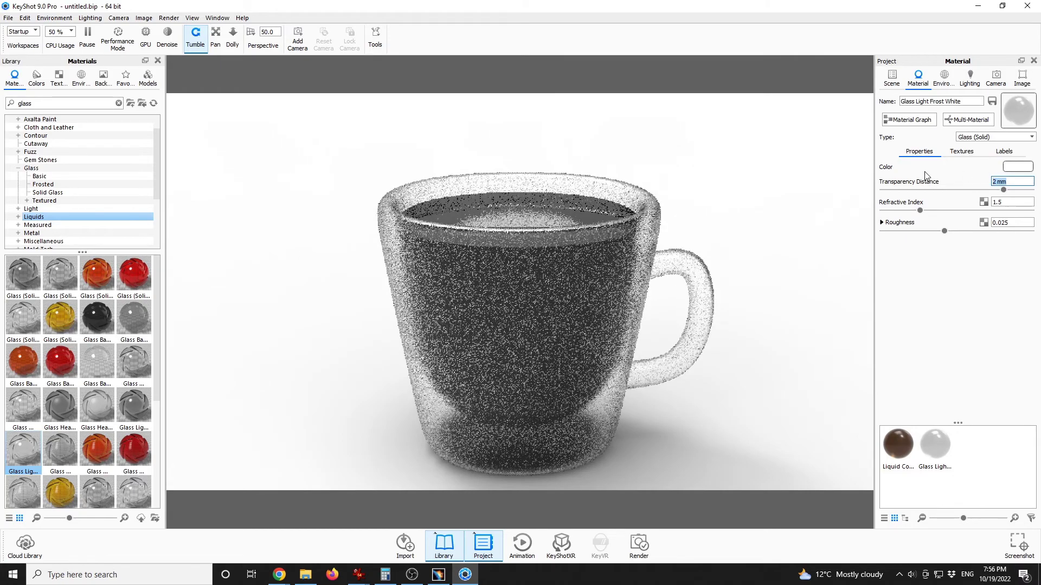
{"action": "type", "text": "15"}
{"action": "key", "text": "Return"}
{"action": "key", "text": "Tab"}
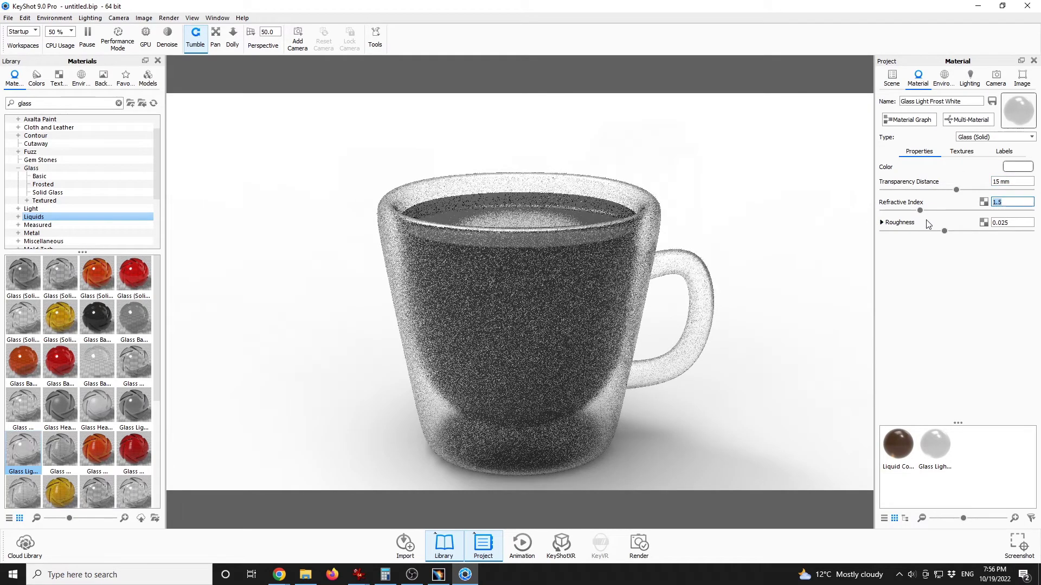
{"action": "left_click_drag", "start_coordinate": [944, 231], "coordinate": [913, 235]}
{"action": "left_click_drag", "start_coordinate": [921, 211], "coordinate": [963, 231]}
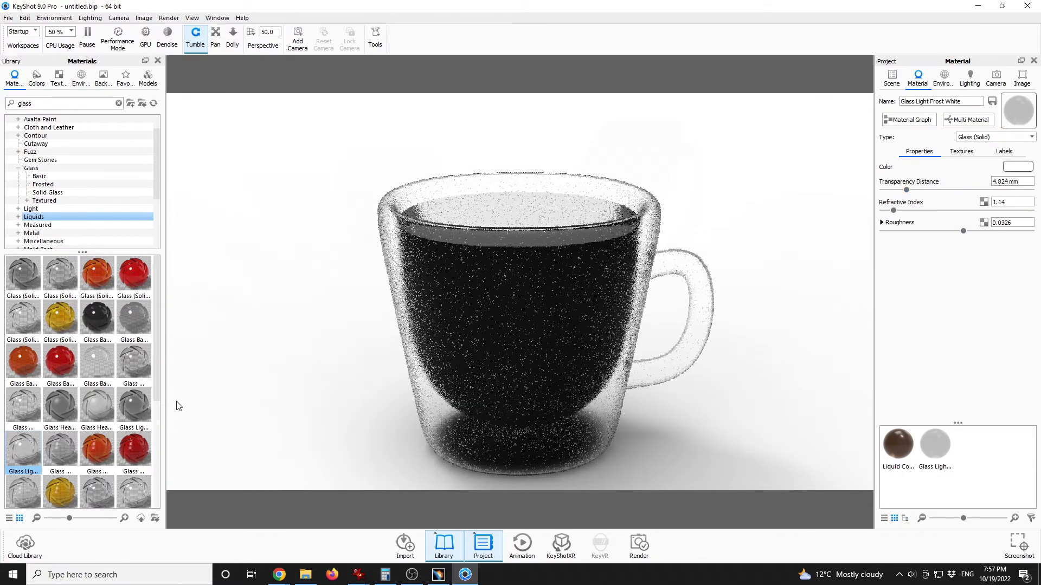
Apply Glass Basic Grey to the outer cup and set the glass color to light grey #EFEFEF.
{"action": "left_click_drag", "start_coordinate": [136, 318], "coordinate": [655, 221]}
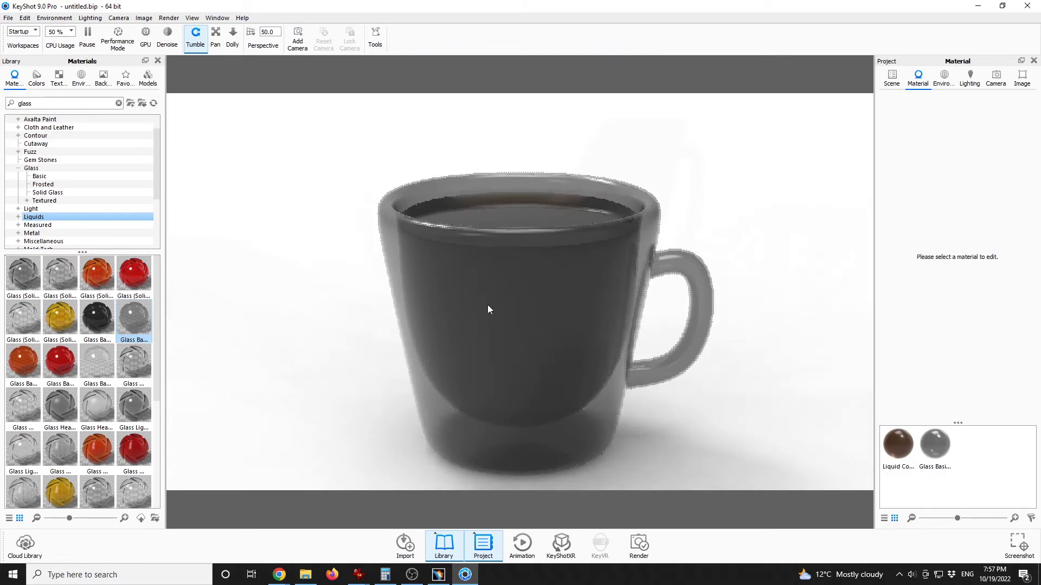
{"action": "right_click", "coordinate": [655, 234]}
{"action": "left_click", "coordinate": [716, 3]}
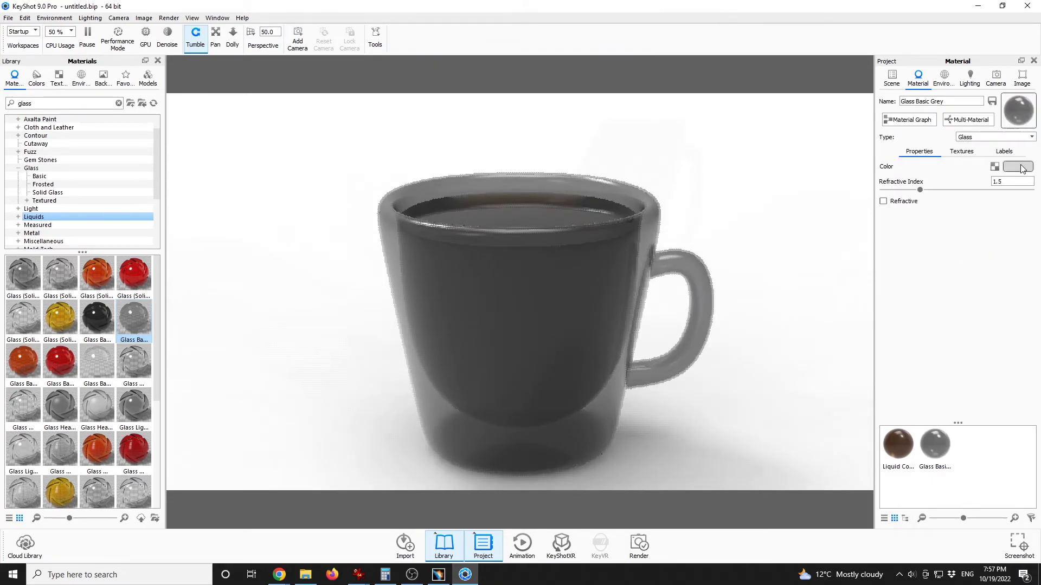
{"action": "left_click", "coordinate": [1023, 168]}
{"action": "left_click", "coordinate": [890, 57]}
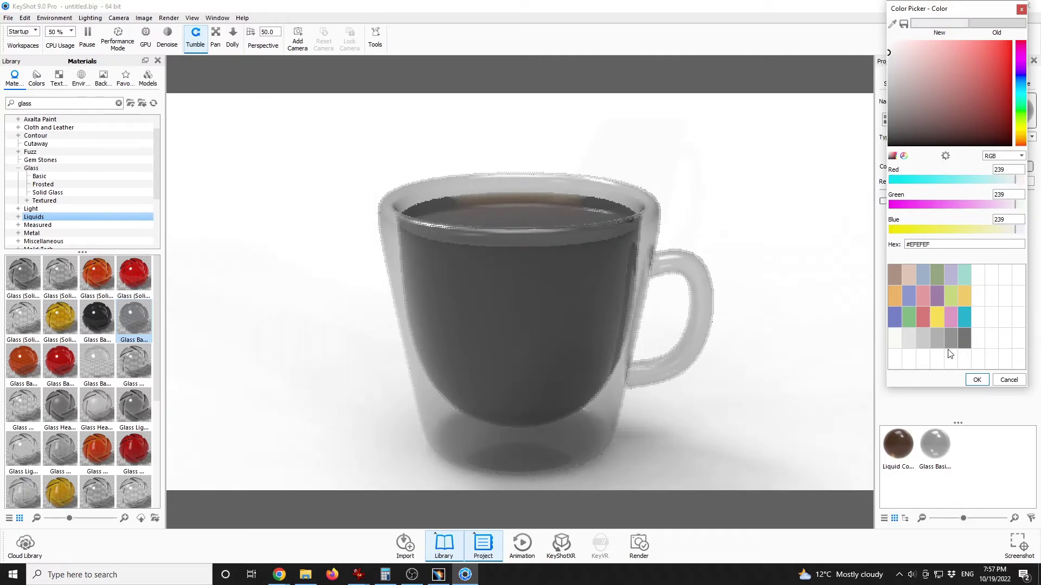
{"action": "left_click", "coordinate": [977, 379]}
Try the interior environments Dosch-Apartment_2k, hdrmaps-cyclorama-studio-2-3K and Aversis_Clothing-store_3k on the cup, with the background set to Color.
{"action": "left_click", "coordinate": [80, 78]}
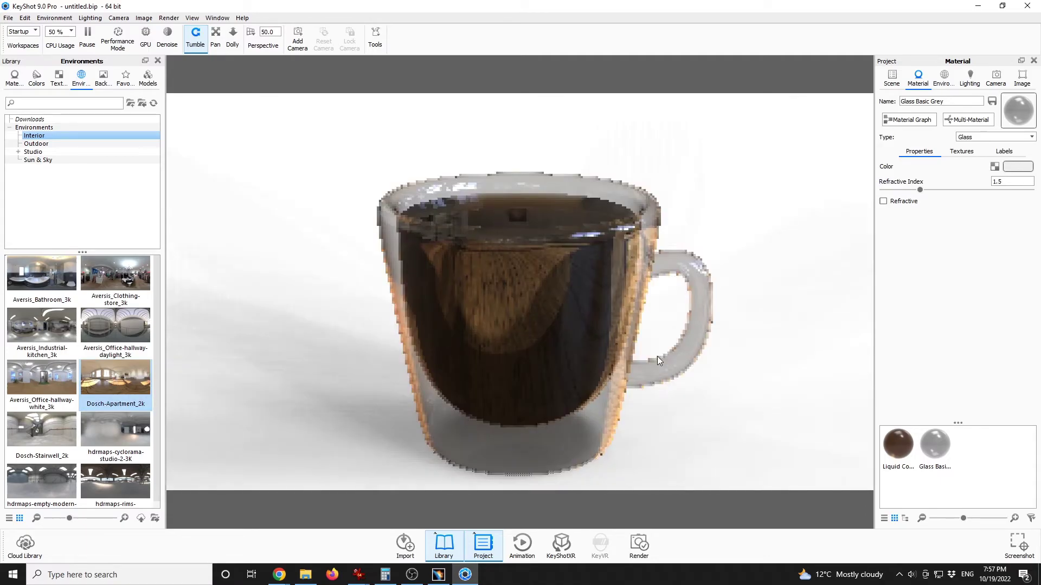
{"action": "scroll", "coordinate": [583, 295], "scroll_direction": "down", "scroll_amount": 1}
{"action": "left_click_drag", "start_coordinate": [583, 299], "coordinate": [768, 255]}
{"action": "left_click", "coordinate": [944, 78]}
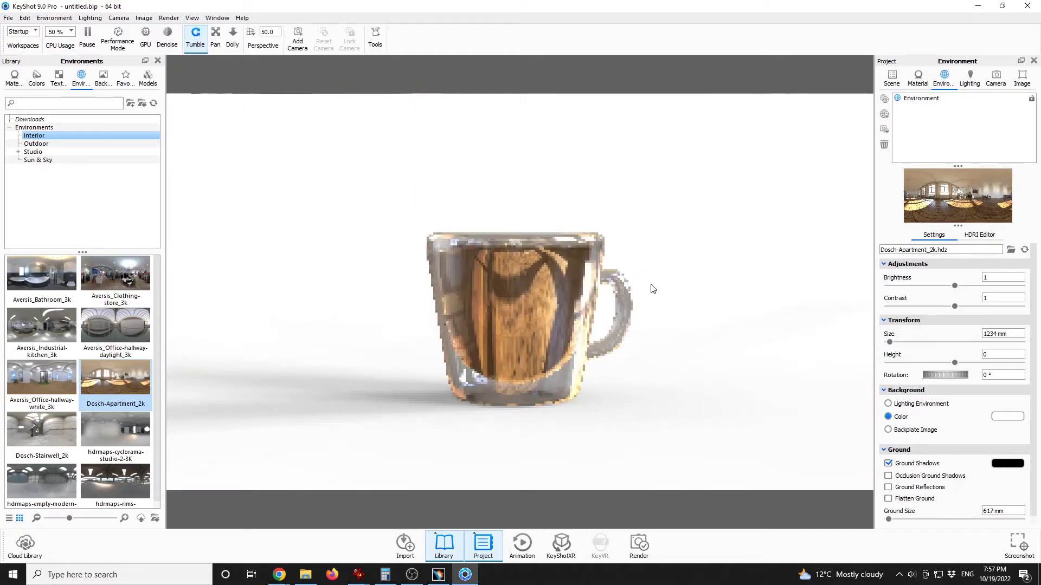
{"action": "left_click_drag", "start_coordinate": [651, 286], "coordinate": [713, 307]}
{"action": "scroll", "coordinate": [544, 323], "scroll_direction": "up", "scroll_amount": 2}
{"action": "left_click_drag", "start_coordinate": [120, 429], "coordinate": [244, 379]}
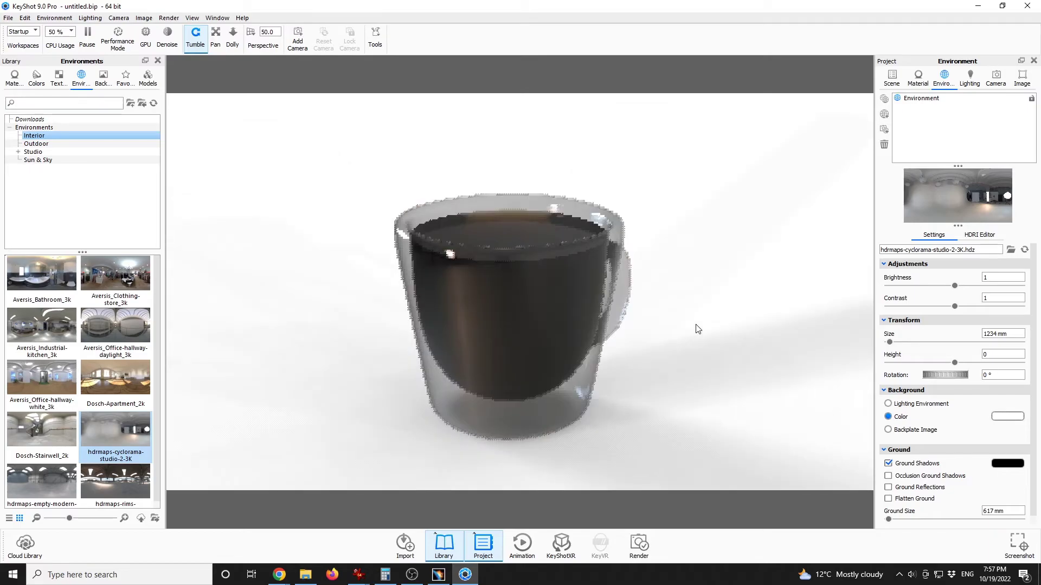
{"action": "left_click_drag", "start_coordinate": [115, 274], "coordinate": [480, 322]}
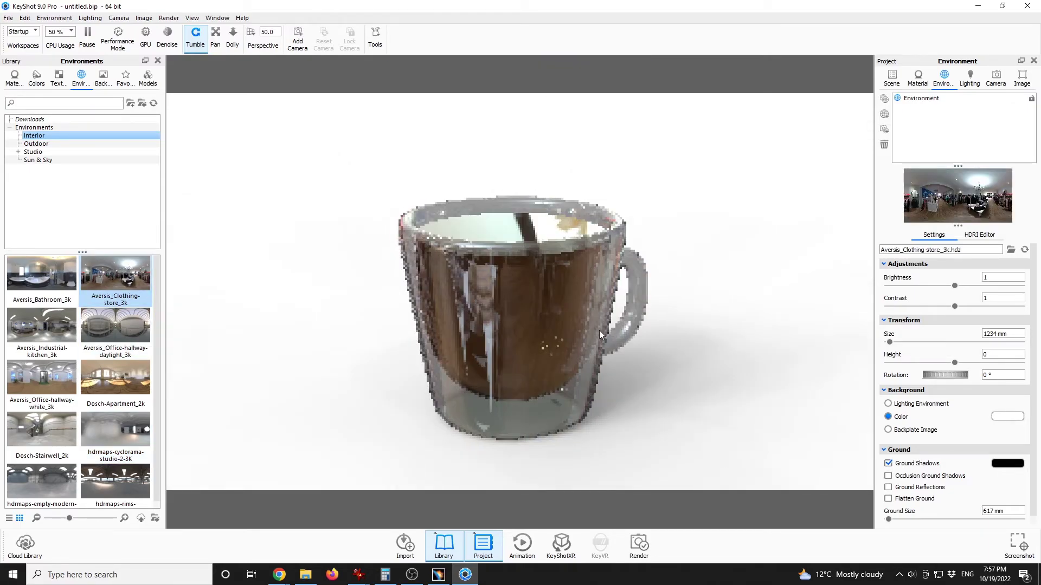
Light the cup with the Aversis_Office-hallway-white_3k interior environment and start rendering the still image.
{"action": "left_click_drag", "start_coordinate": [42, 378], "coordinate": [398, 344]}
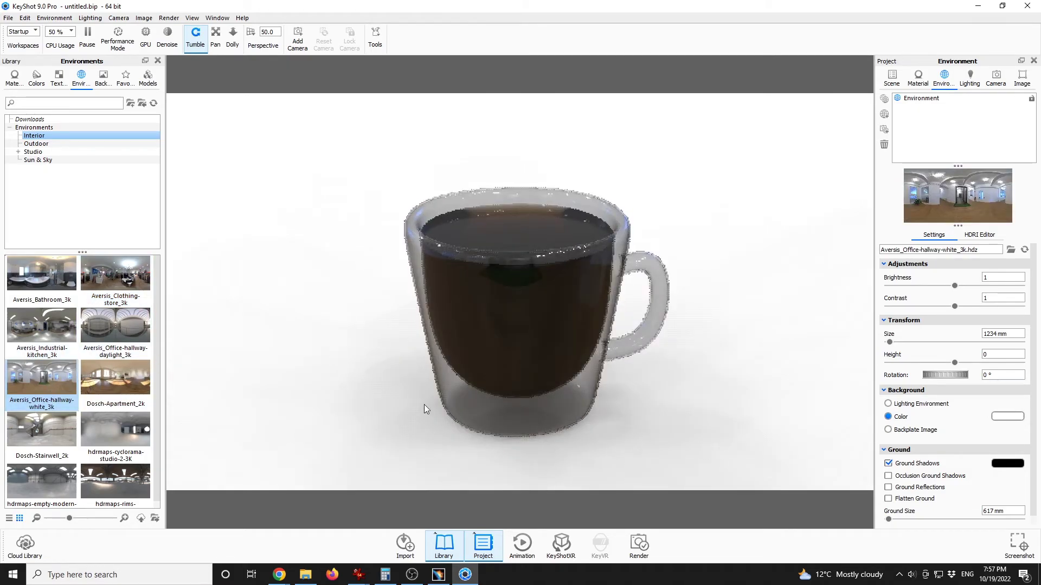
{"action": "left_click_drag", "start_coordinate": [652, 388], "coordinate": [654, 353]}
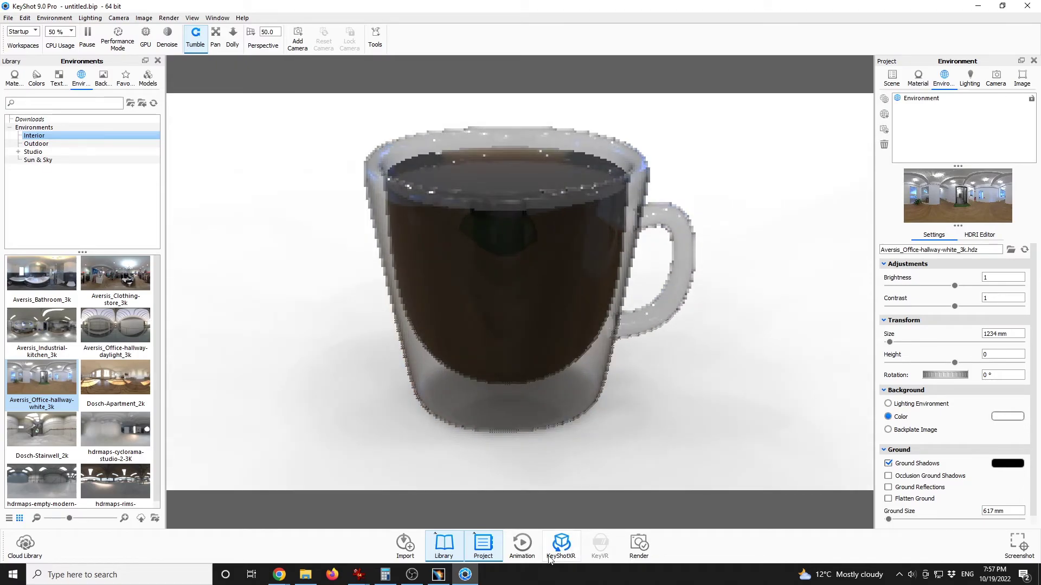
{"action": "left_click", "coordinate": [638, 544]}
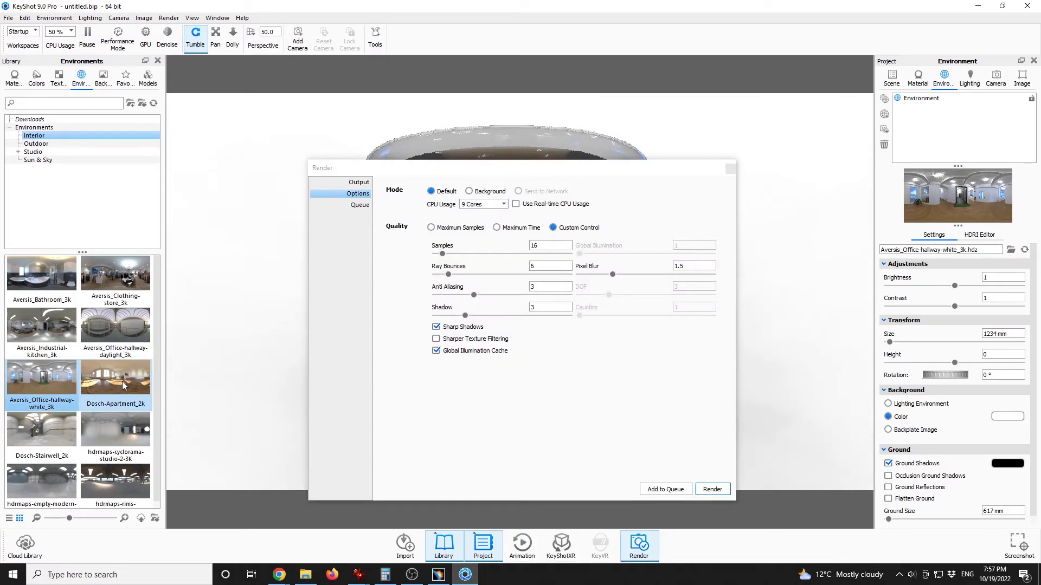
{"action": "left_click", "coordinate": [360, 205]}
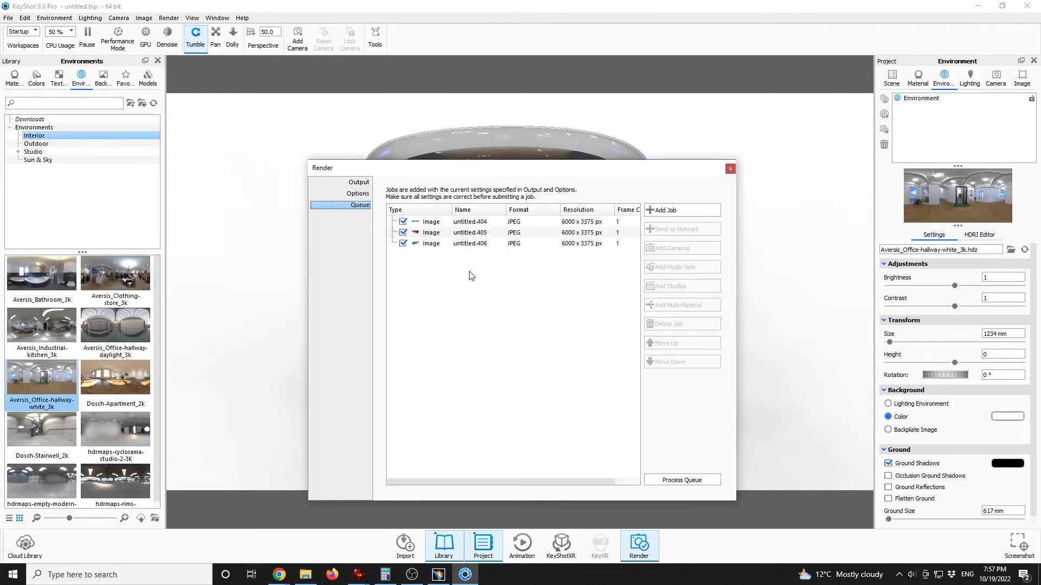
{"action": "left_click", "coordinate": [359, 193]}
{"action": "left_click", "coordinate": [711, 493]}
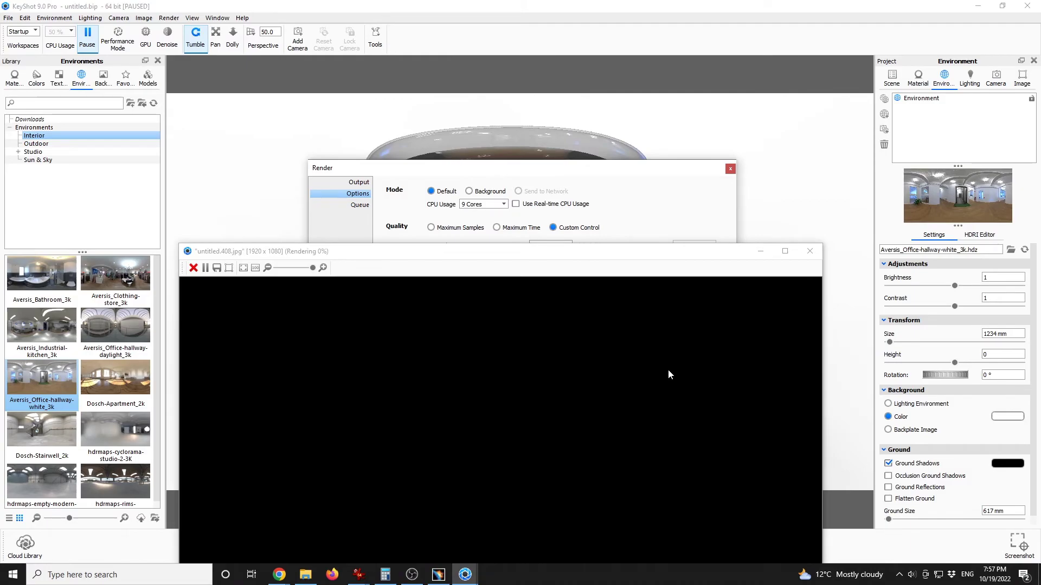
{"action": "left_click_drag", "start_coordinate": [508, 247], "coordinate": [592, 74]}
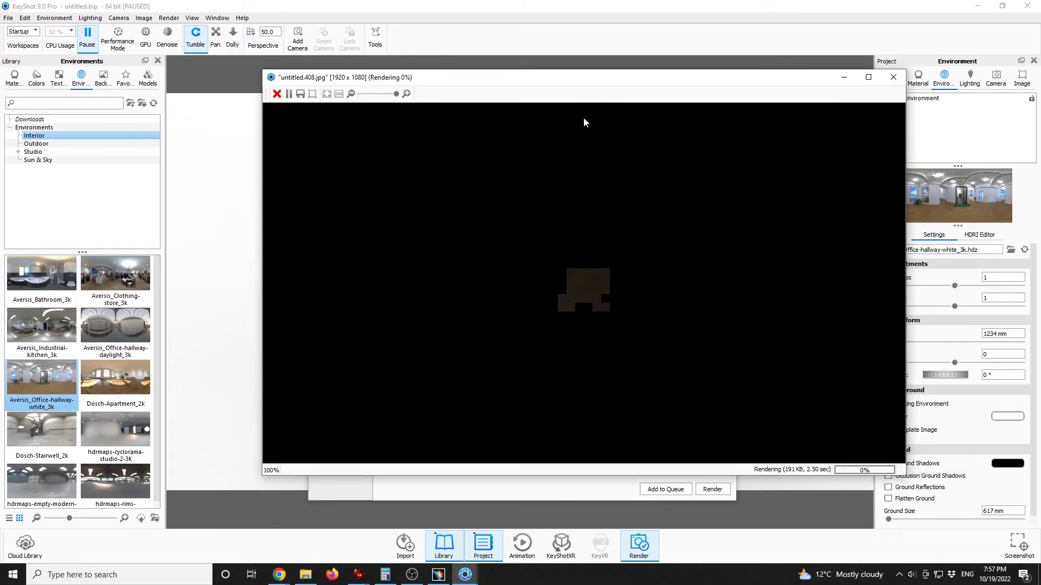
{"action": "scroll", "coordinate": [644, 293], "scroll_direction": "down", "scroll_amount": 3}
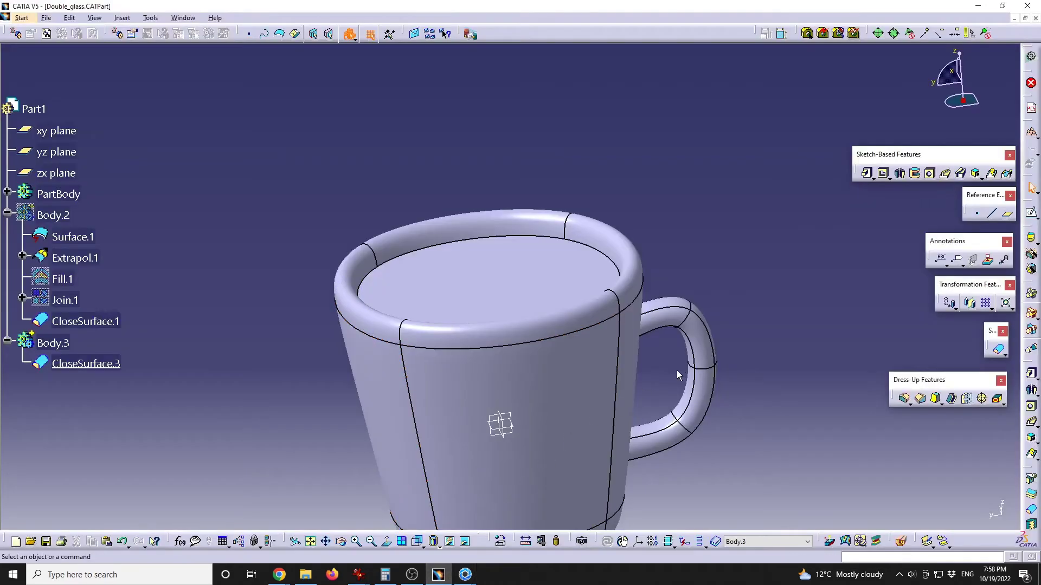
{"action": "middle_click_drag", "start_coordinate": [663, 392], "coordinate": [559, 317]}
Switch to CATIA and display the cup part in the Shading with Material view mode.
{"action": "left_click", "coordinate": [438, 544]}
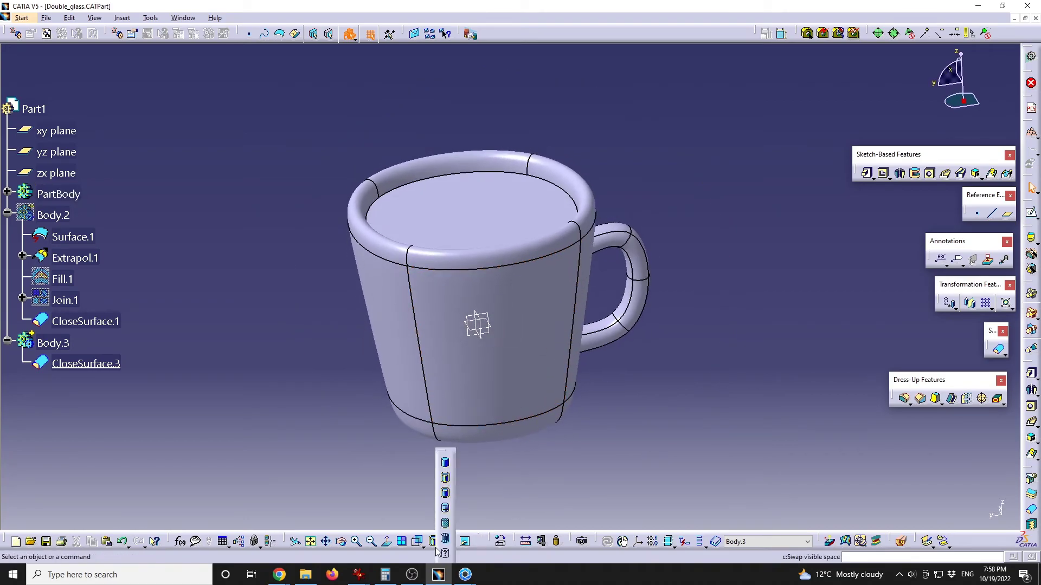
{"action": "left_click", "coordinate": [445, 529]}
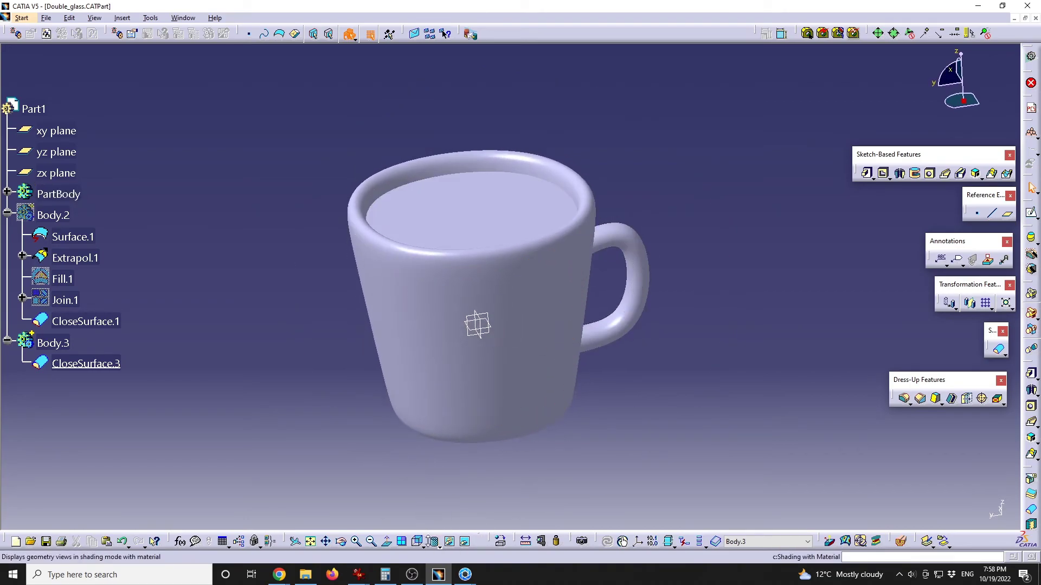
{"action": "left_click", "coordinate": [438, 544]}
{"action": "left_click", "coordinate": [447, 527]}
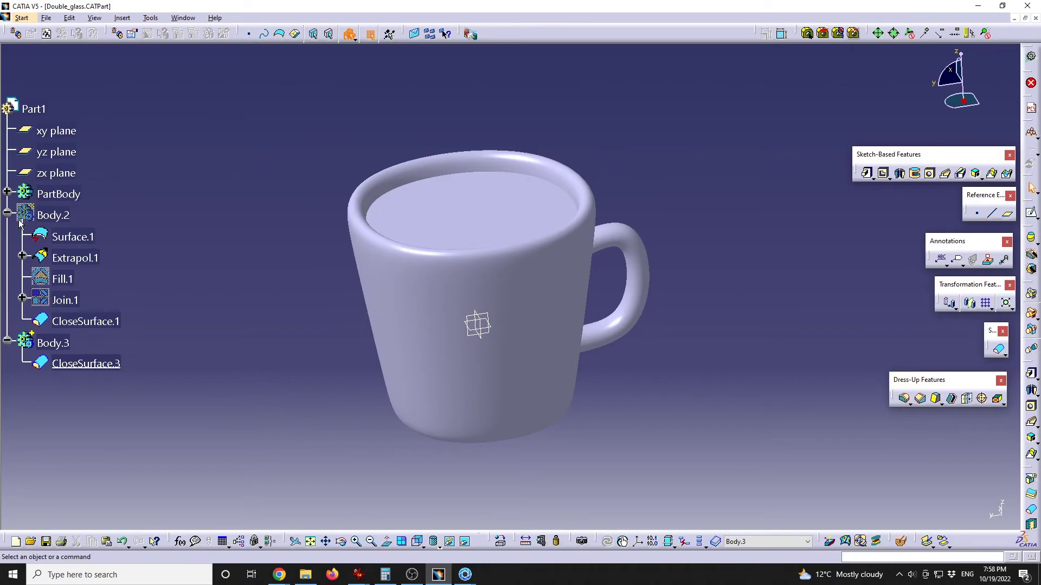
Select Scaling.1 in the PartBody and apply the Smoked Glass material from the default catalog's Other family.
{"action": "left_click", "coordinate": [8, 194]}
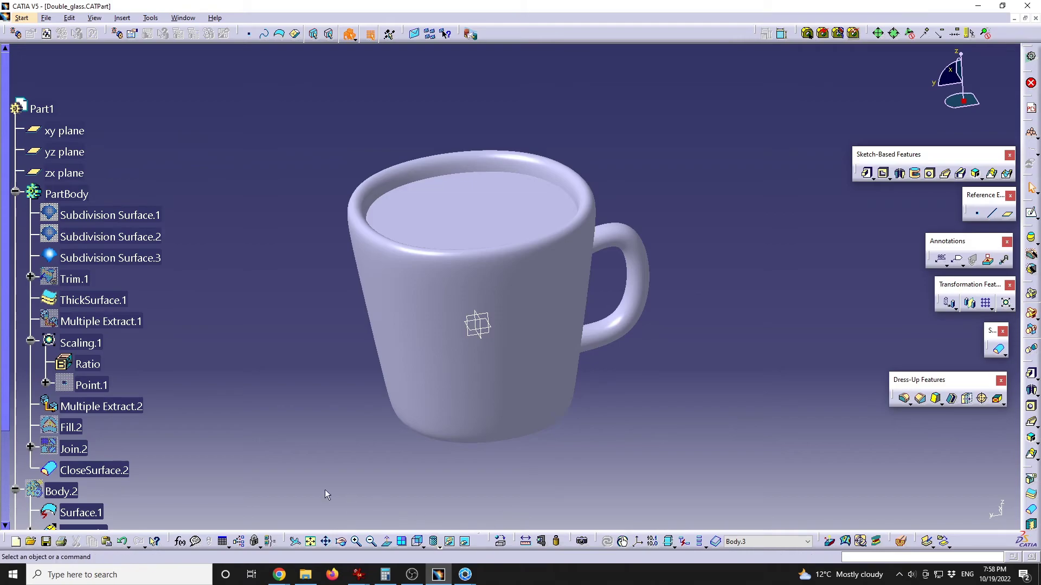
{"action": "left_click", "coordinate": [80, 343]}
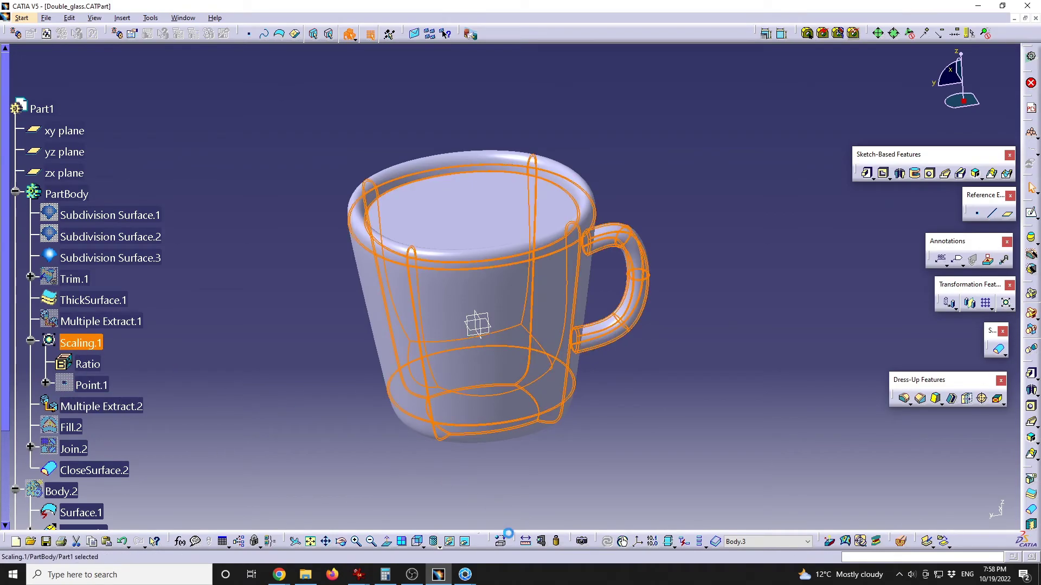
{"action": "left_click", "coordinate": [500, 540]}
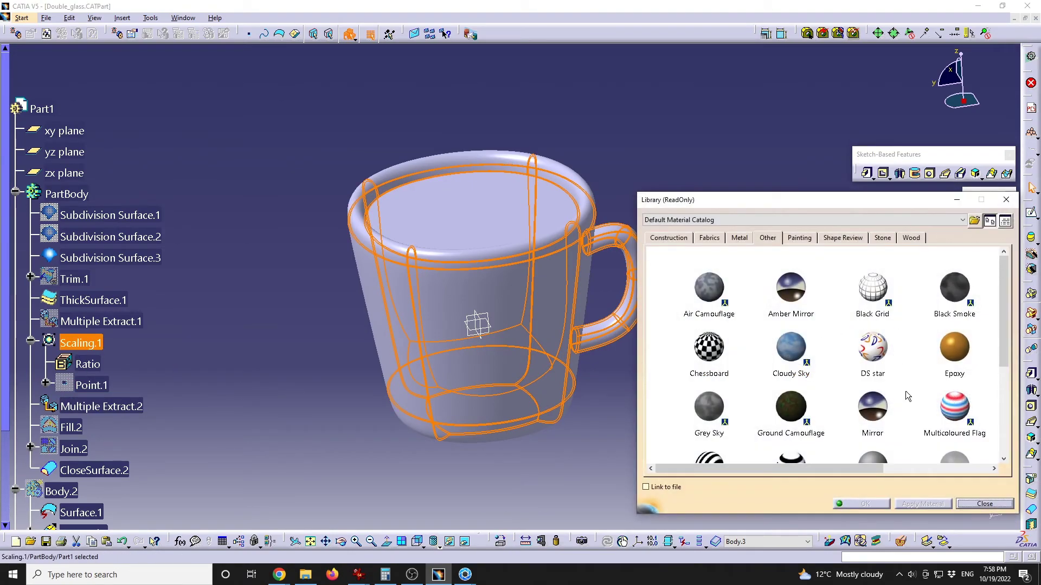
{"action": "scroll", "coordinate": [903, 392], "scroll_direction": "down", "scroll_amount": 5}
{"action": "left_click", "coordinate": [964, 374]}
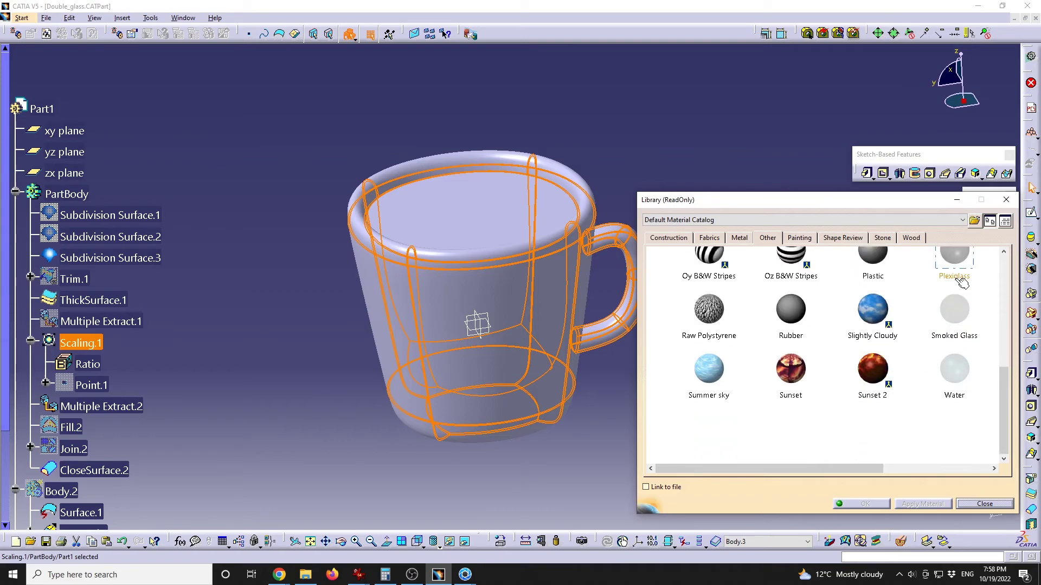
{"action": "left_click", "coordinate": [954, 310]}
{"action": "left_click", "coordinate": [878, 504]}
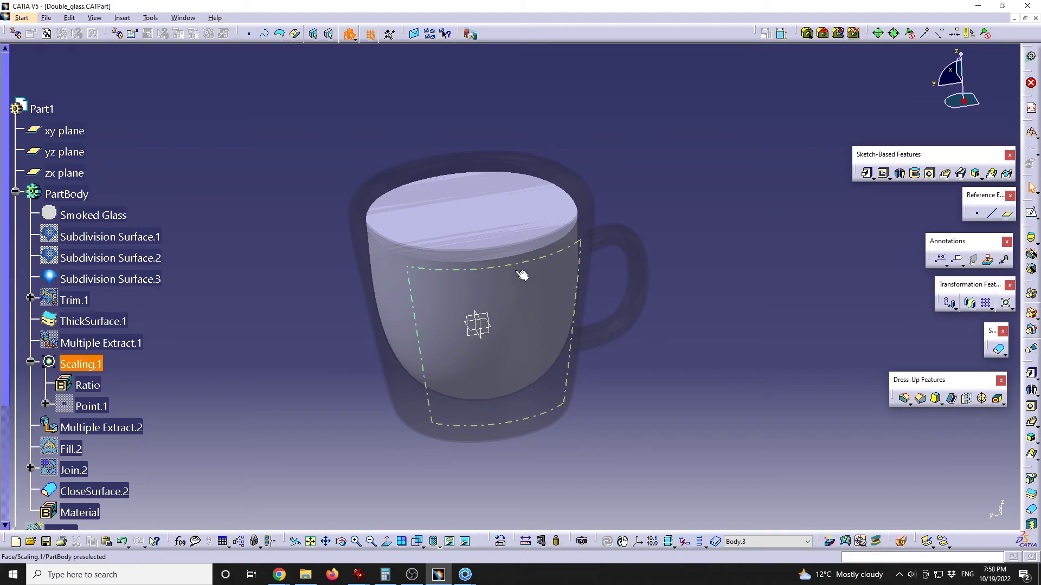
Examine the cup's rim and liquid surface through the glass, highlighting the ThickSurface.1 feature.
{"action": "middle_click_drag", "start_coordinate": [492, 242], "coordinate": [409, 282]}
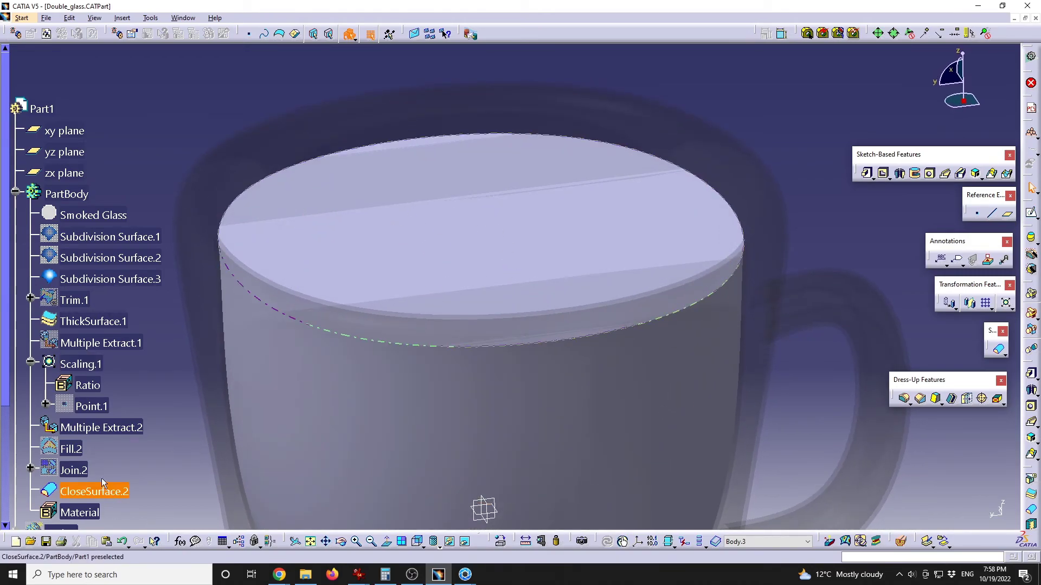
{"action": "left_click", "coordinate": [89, 322]}
{"action": "middle_click_drag", "start_coordinate": [451, 311], "coordinate": [508, 288]}
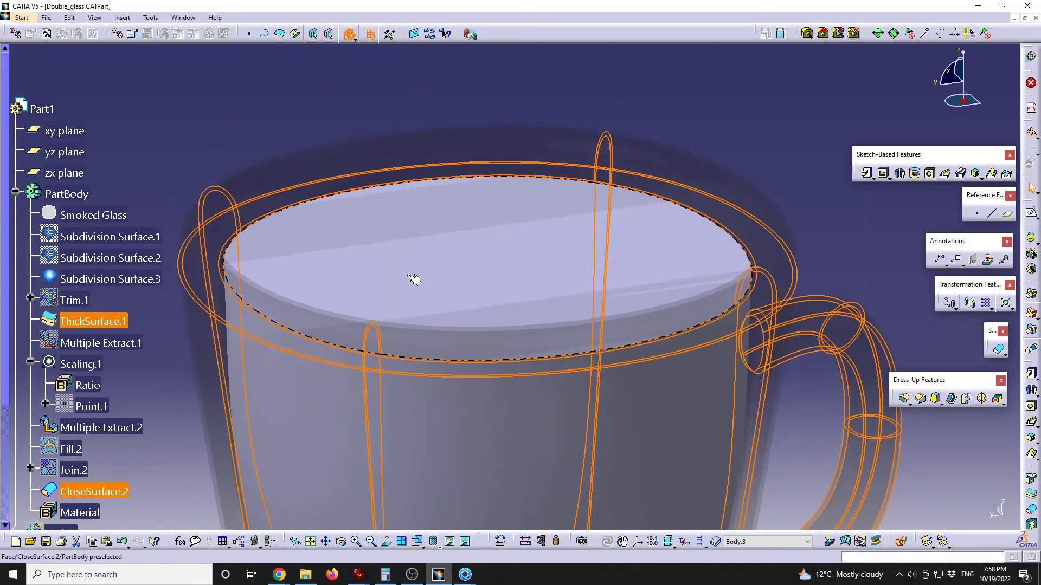
Switch back to the KeyShot render output and enlarge it to full screen to examine the cup.
{"action": "mouse_move", "coordinate": [465, 575]}
{"action": "left_click", "coordinate": [530, 526]}
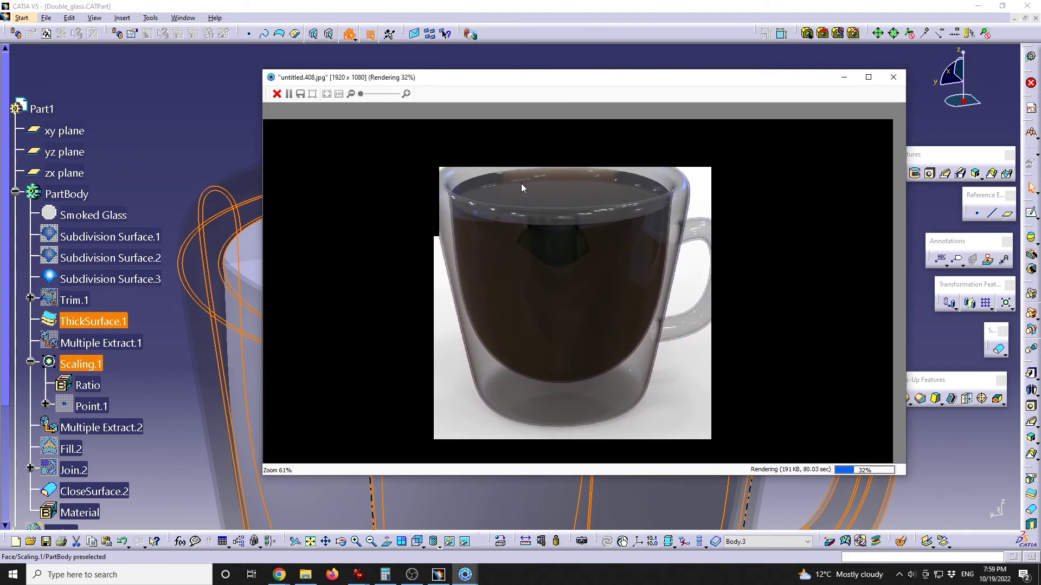
{"action": "double_click", "coordinate": [619, 82]}
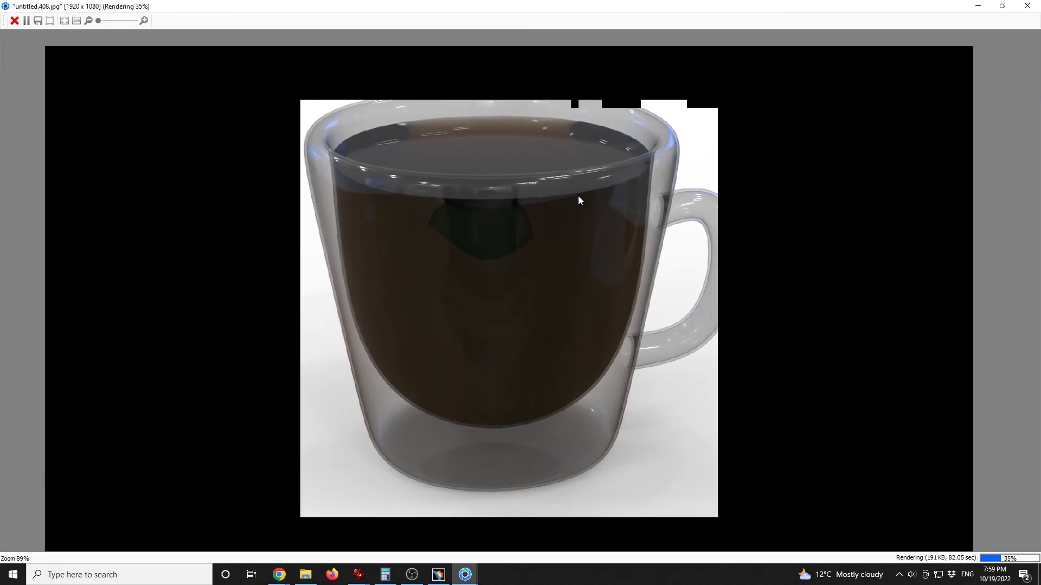